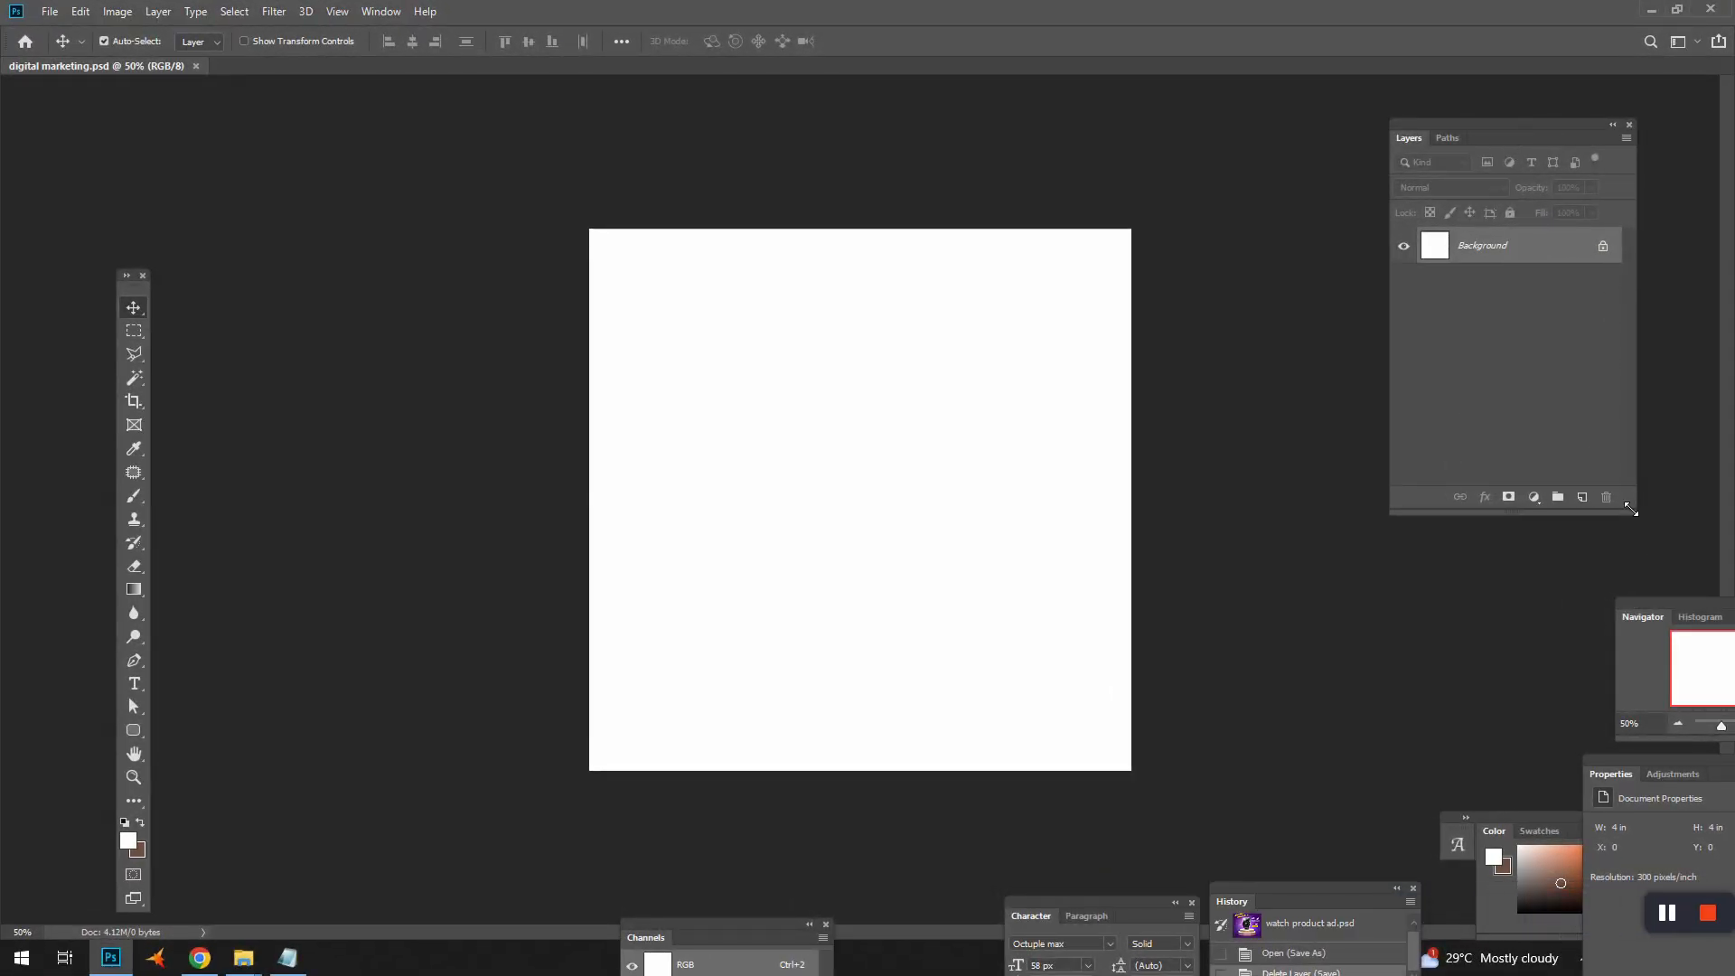
- Place pexels-pixabay-269077.jpg from the business idea folder into the document and scale it to about 15.7%, overlapping the canvas sides
left_click_drag(1632, 509, 1602, 336)
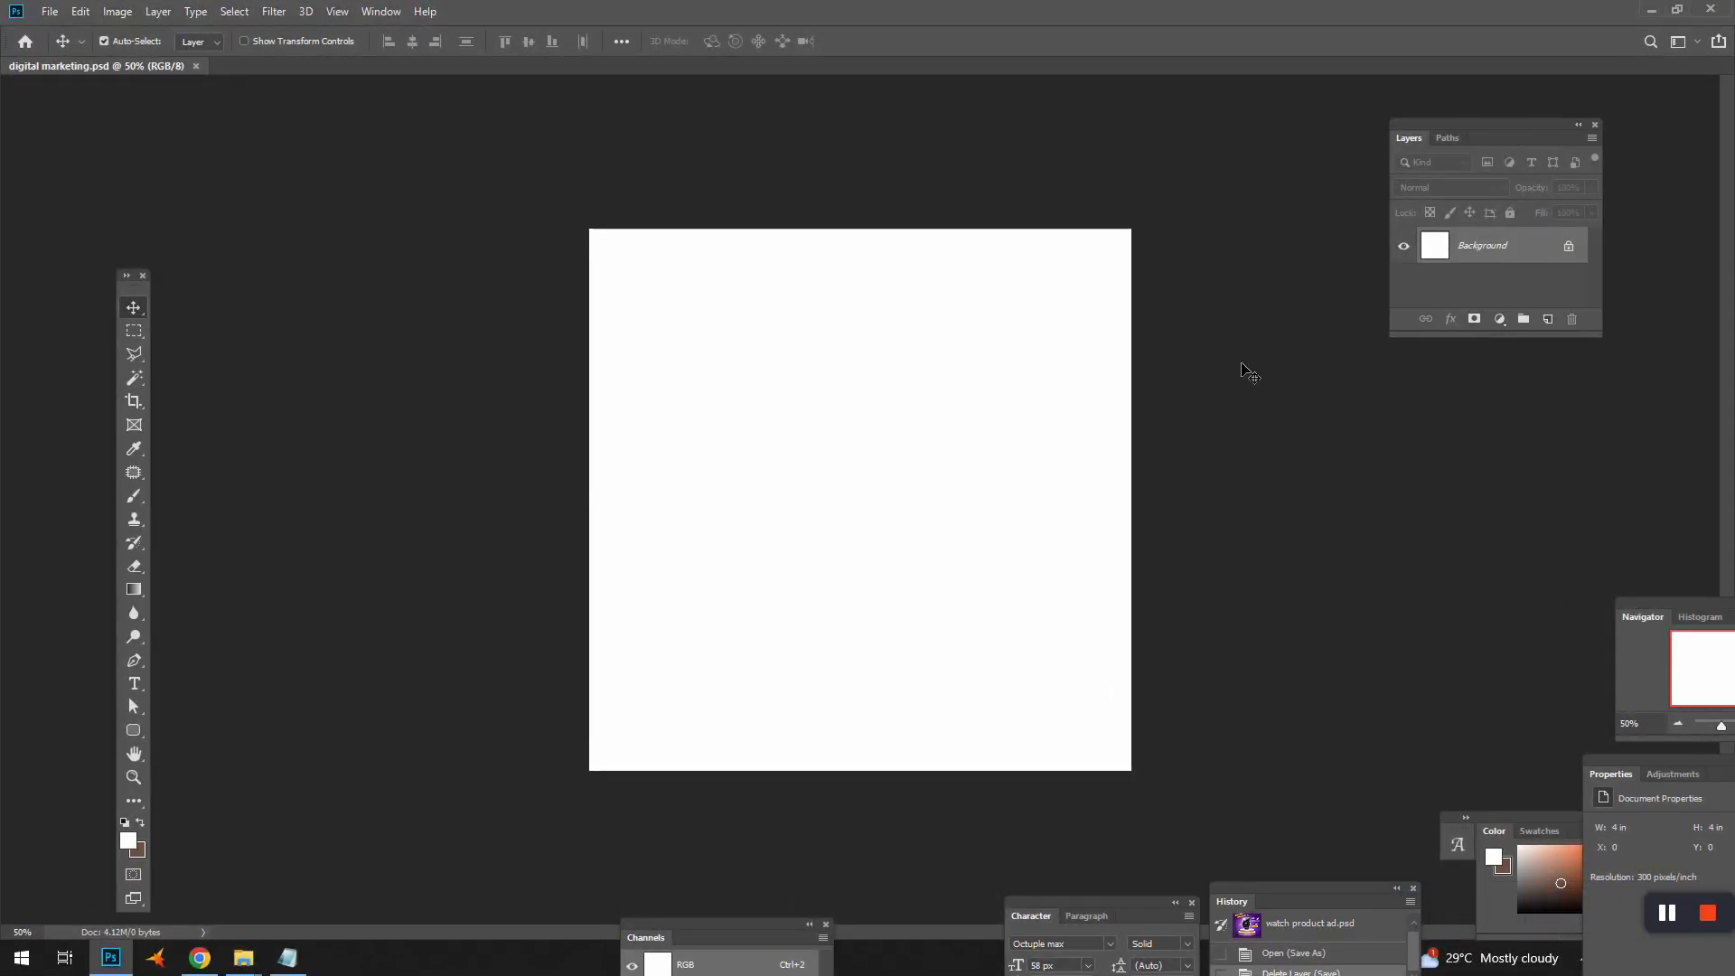
left_click(243, 958)
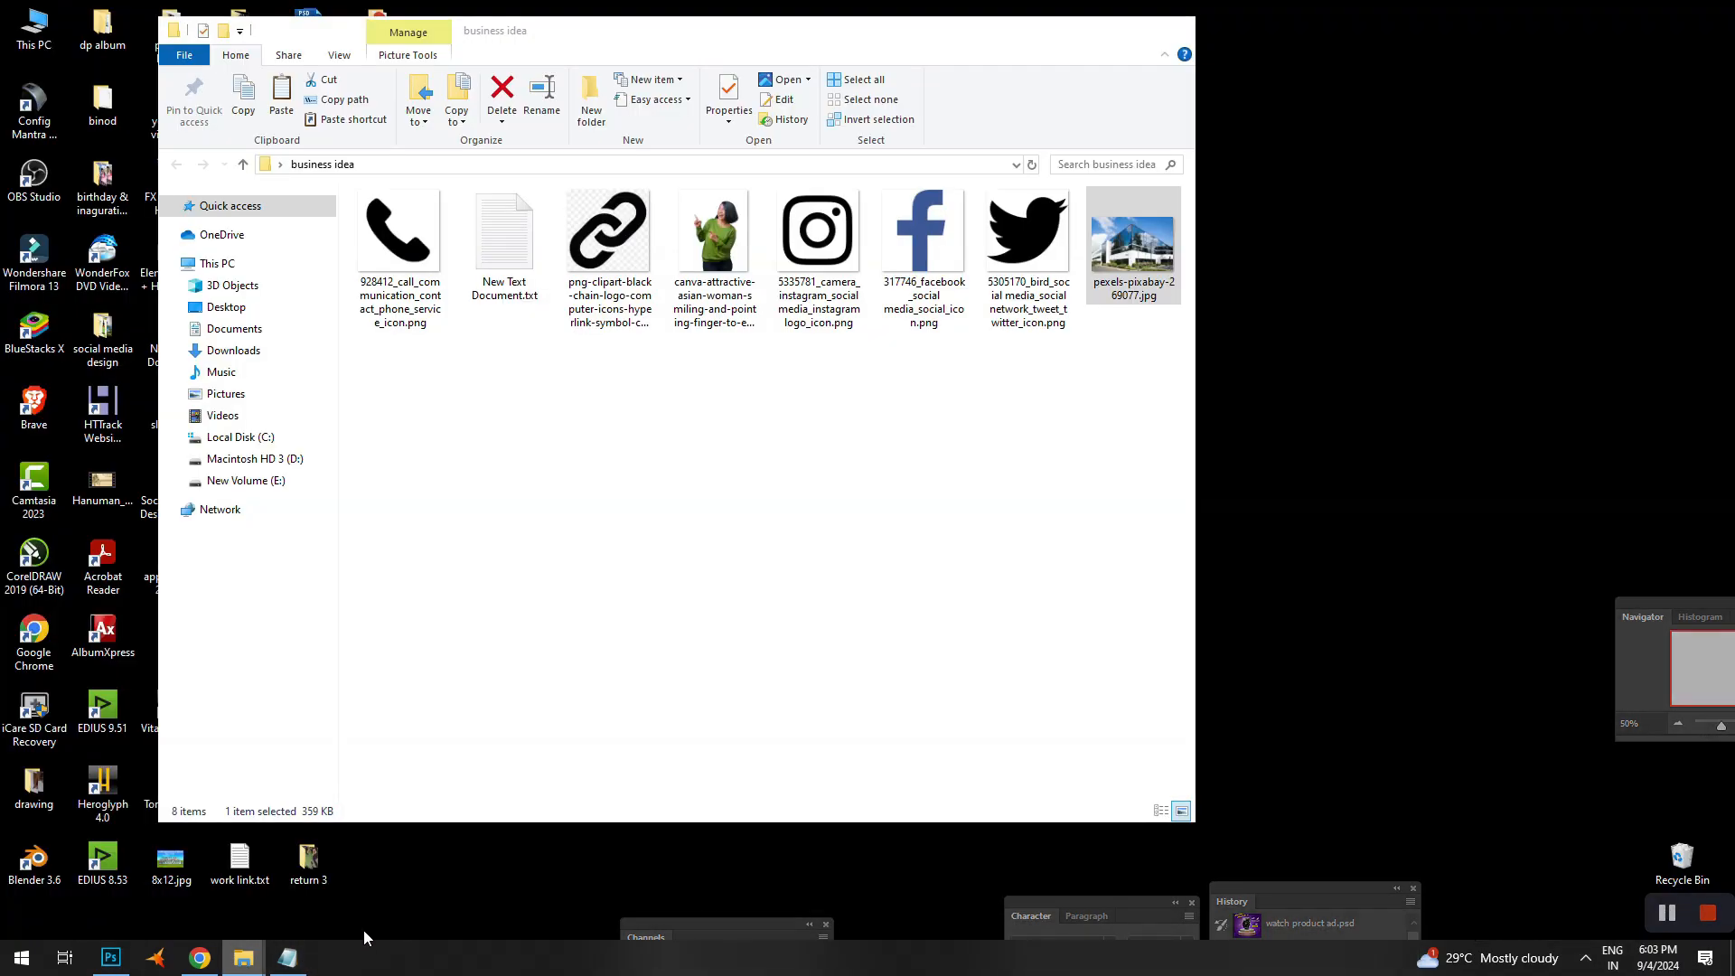
left_click(363, 927)
left_click_drag(973, 25, 1067, 383)
left_click_drag(1227, 601, 787, 291)
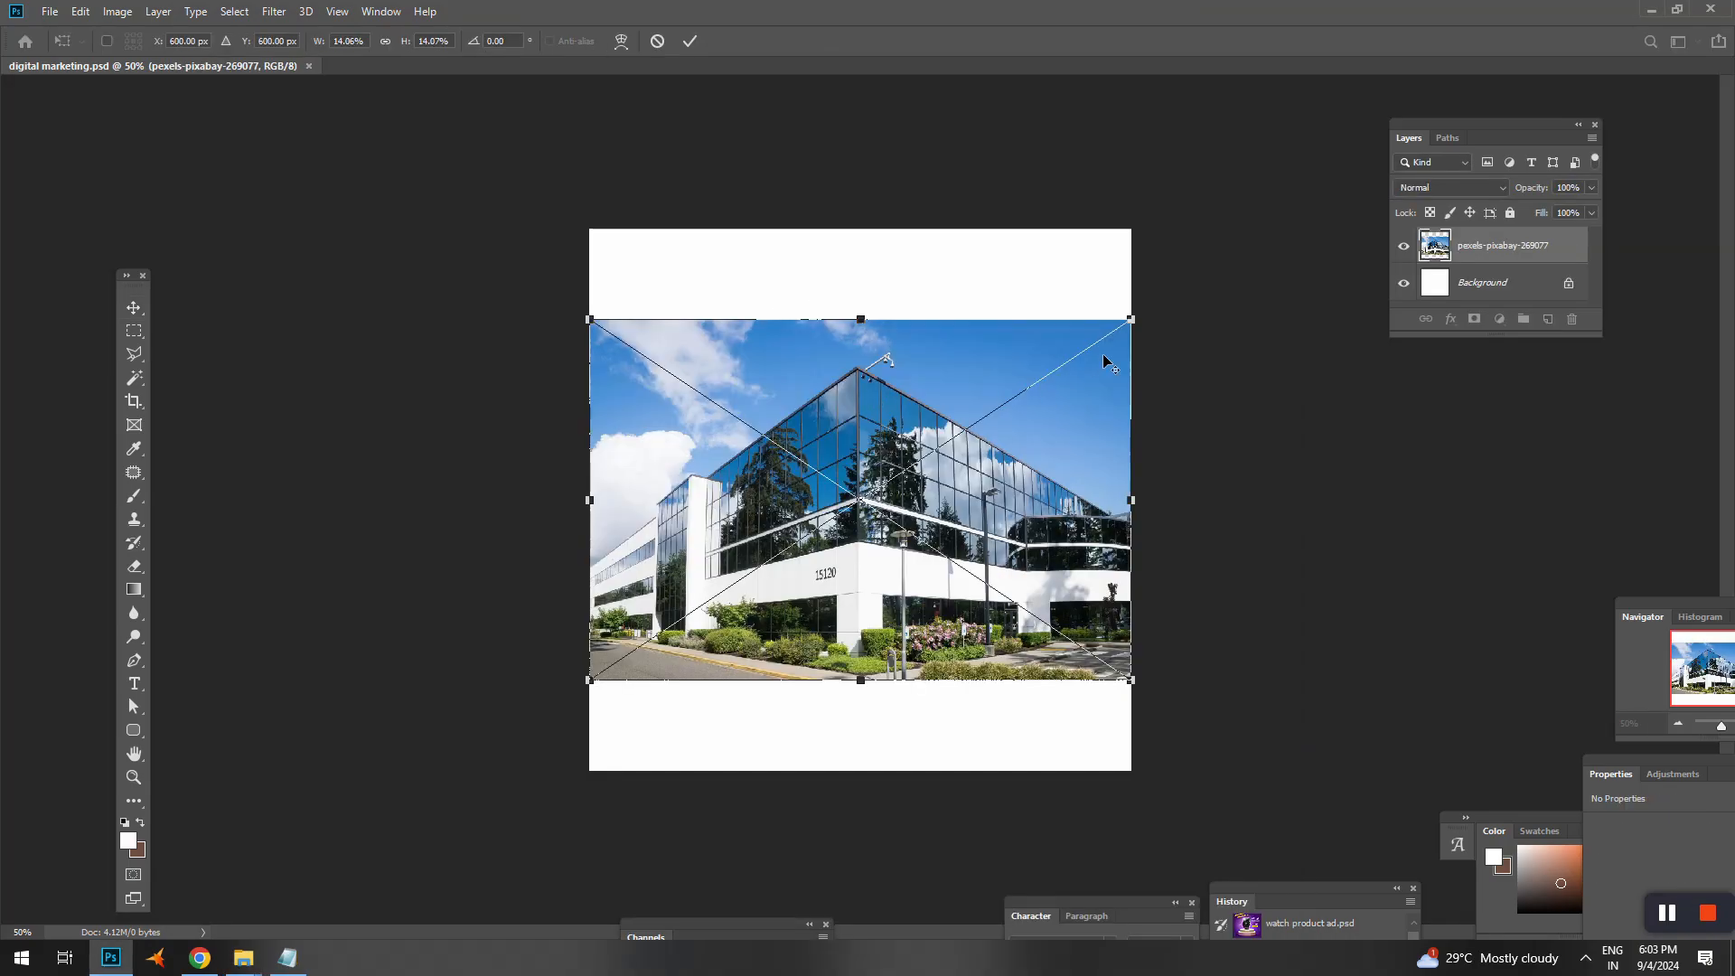
left_click_drag(1129, 318, 1166, 276)
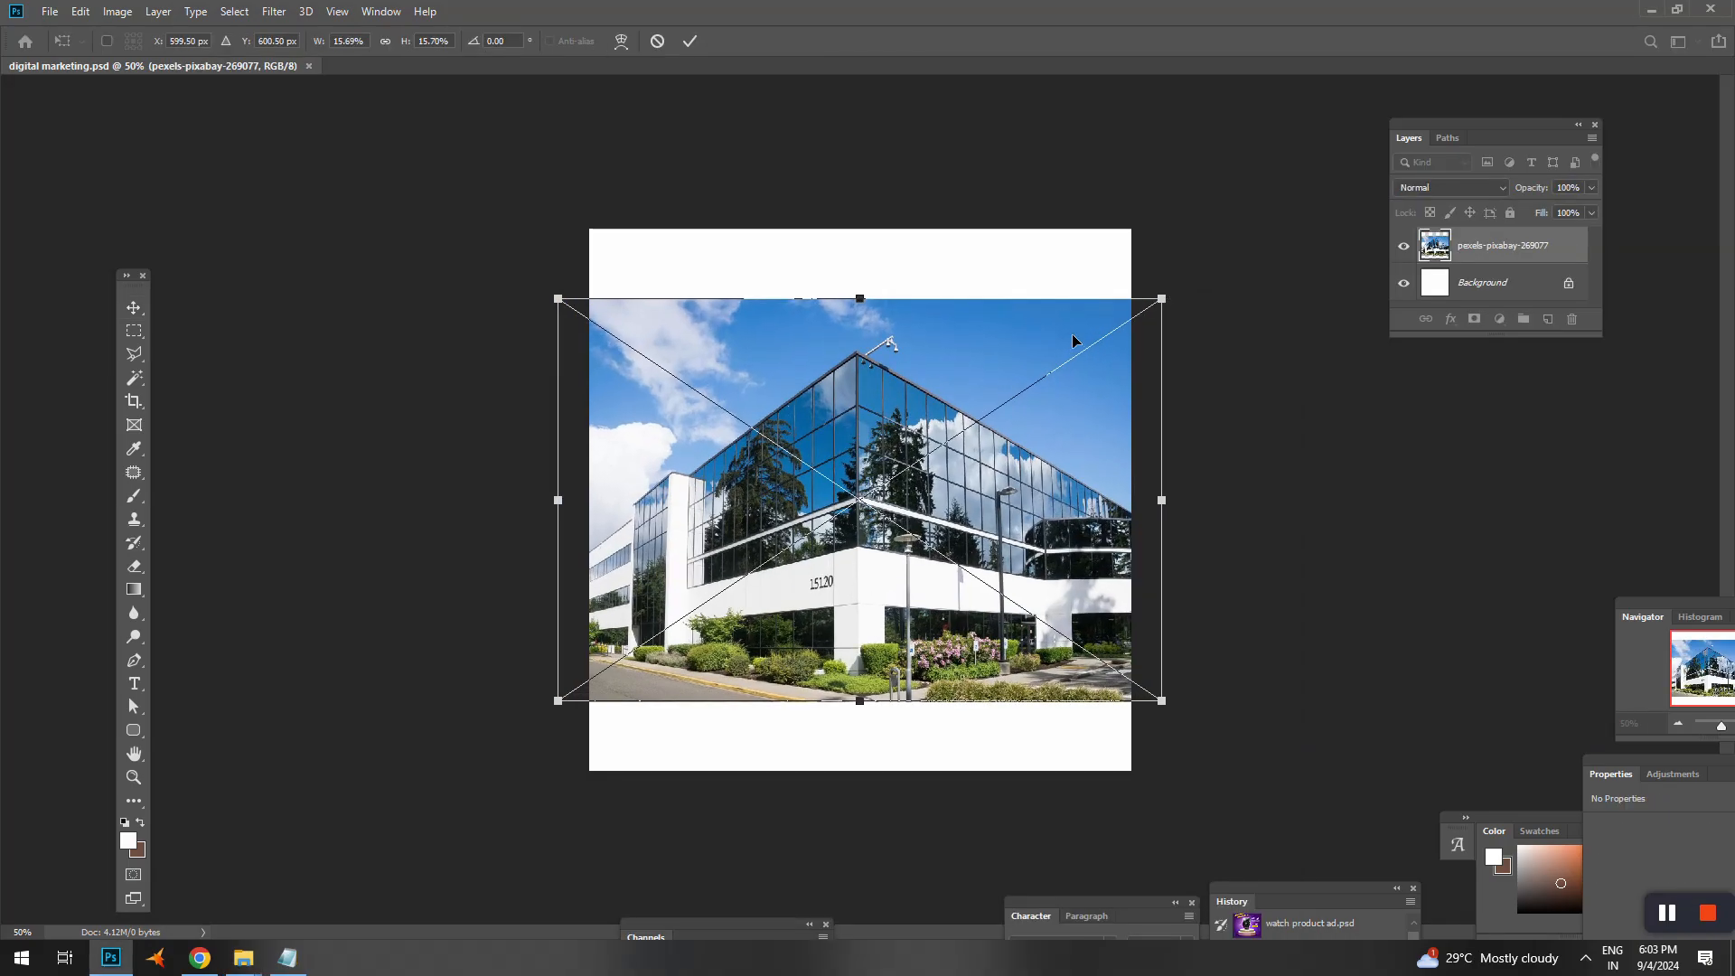
key("Return")
- Rasterize the placed building photo layer
right_click(1510, 264)
right_click(1511, 255)
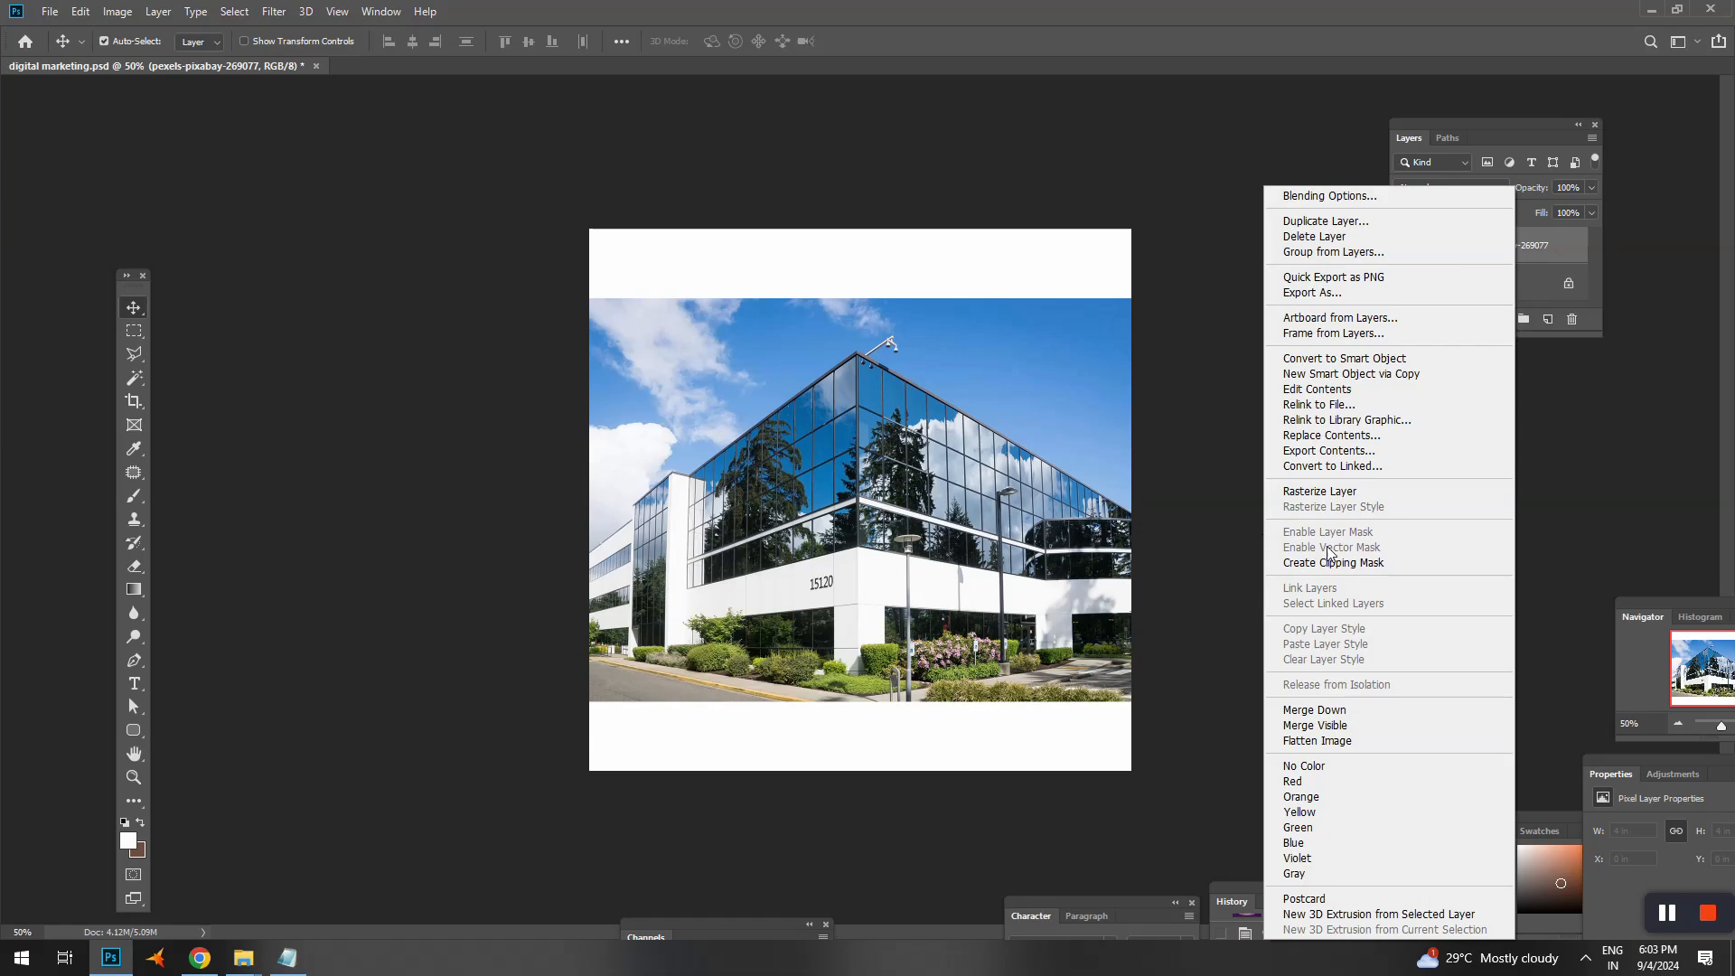
left_click(1337, 492)
- Select a thin strip across the photo's upper edge with the Rectangular Marquee and stretch the sky past the canvas top
left_click(134, 330)
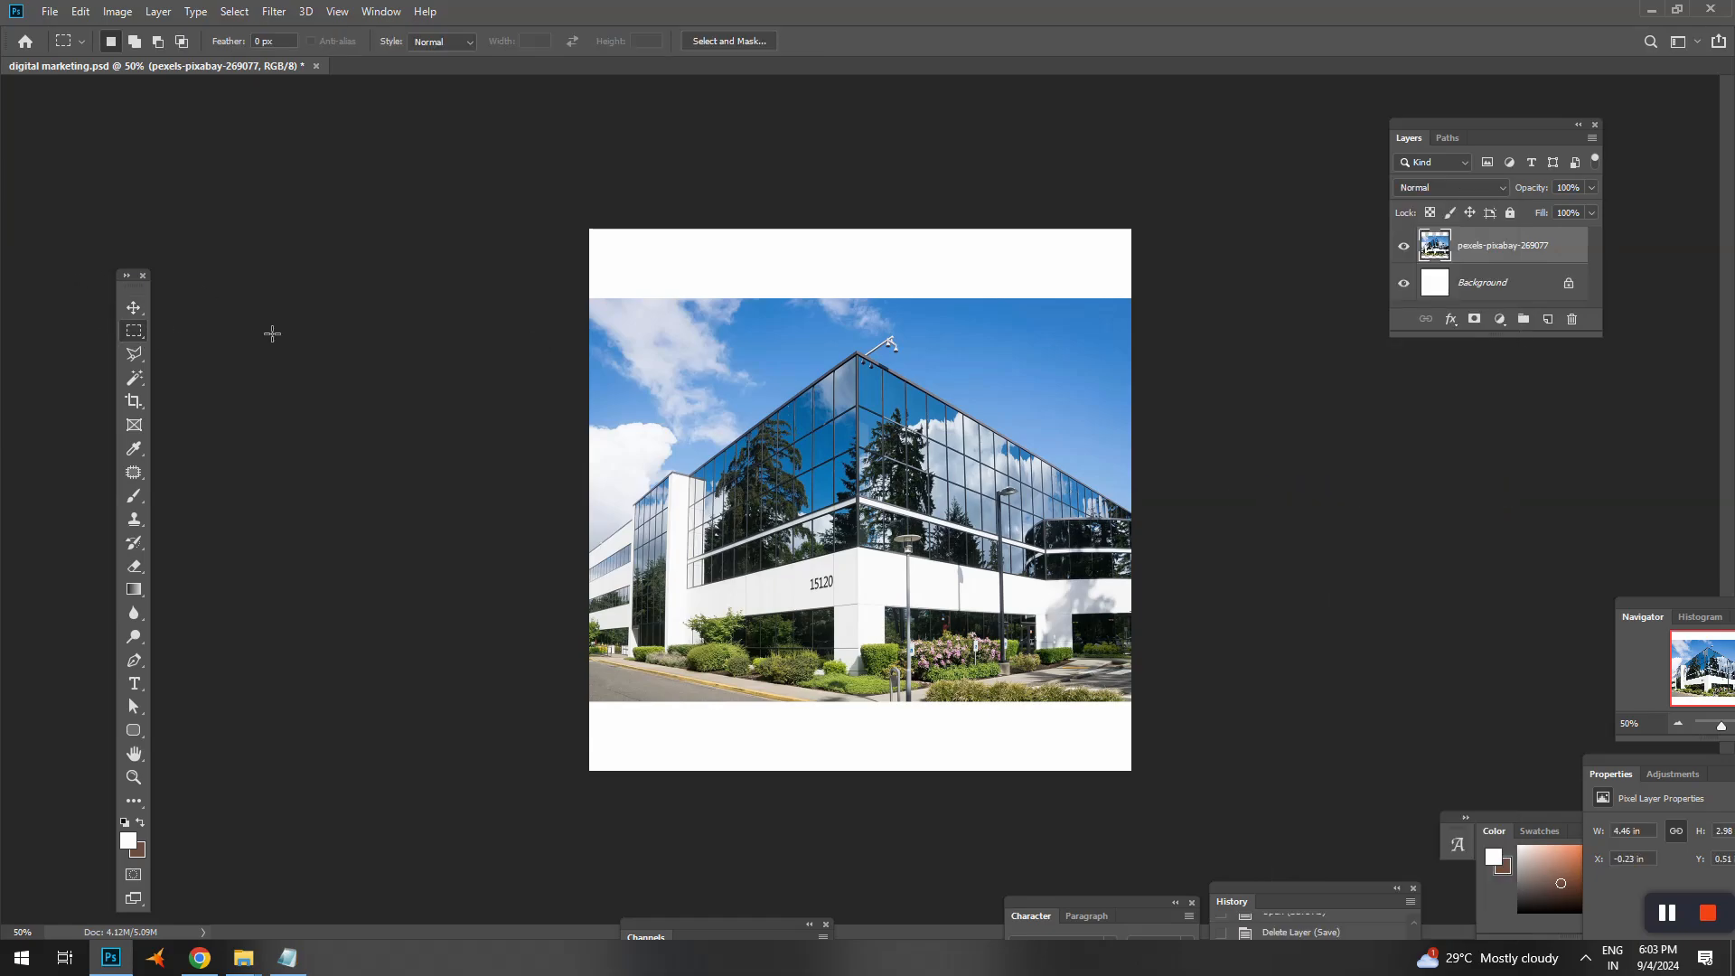
left_click_drag(580, 287, 1147, 329)
key("ctrl+t")
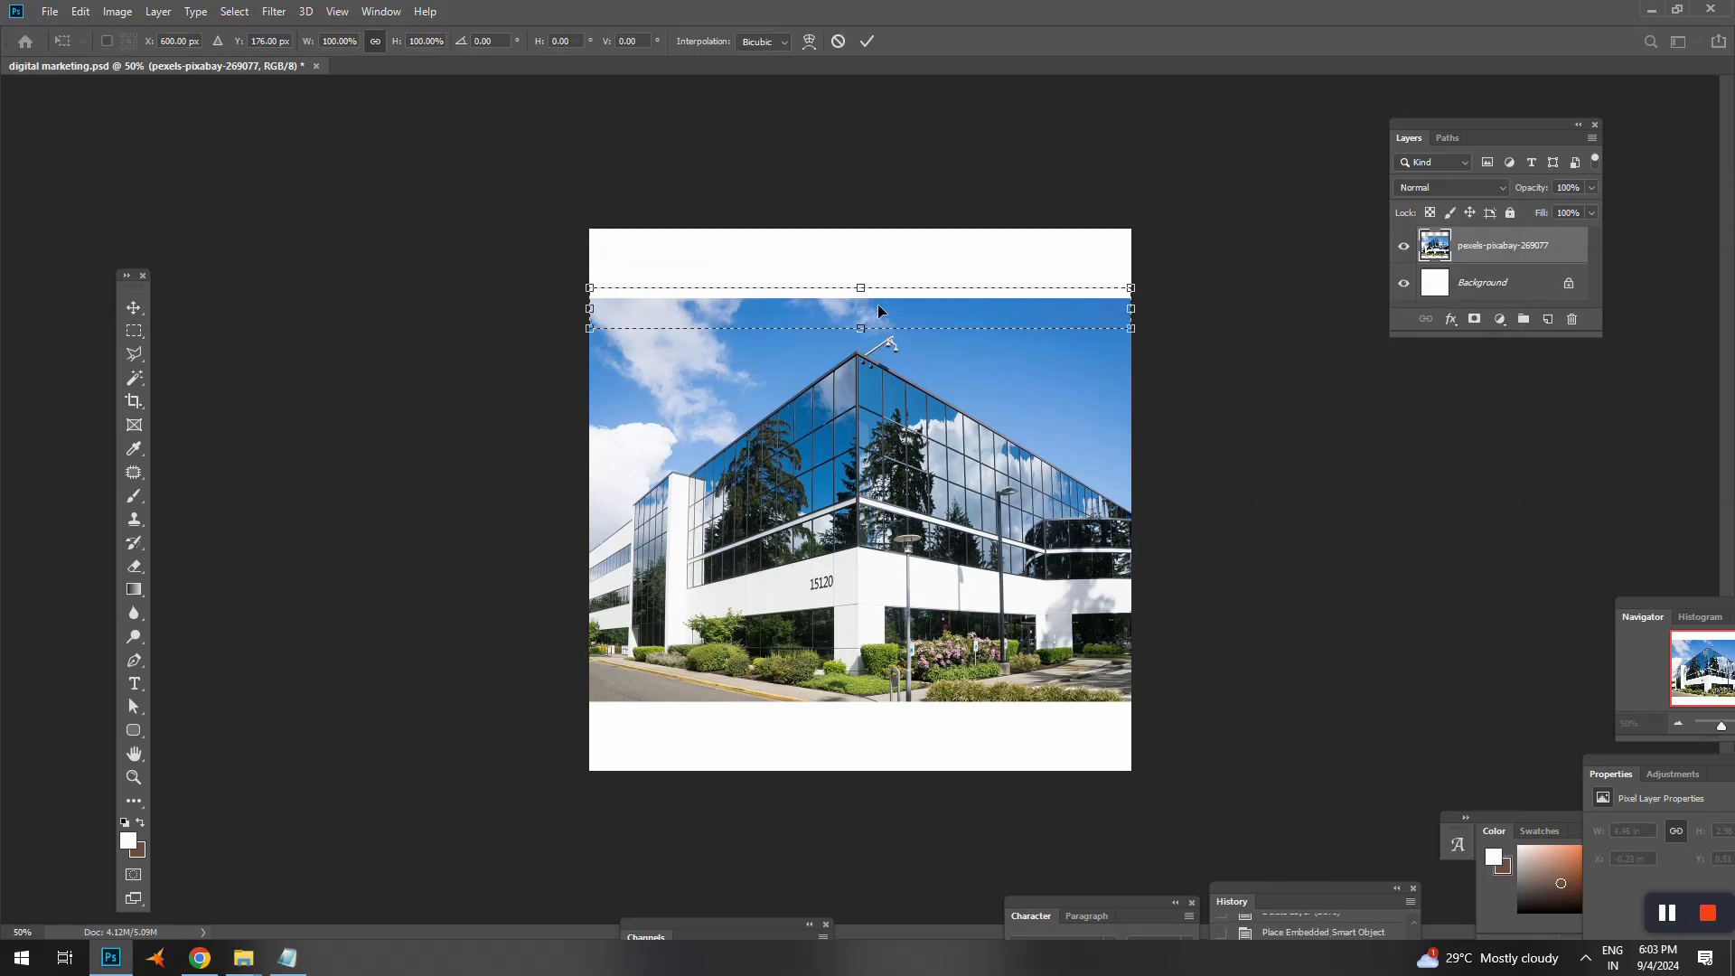
left_click_drag(852, 287, 859, 182)
key("Return")
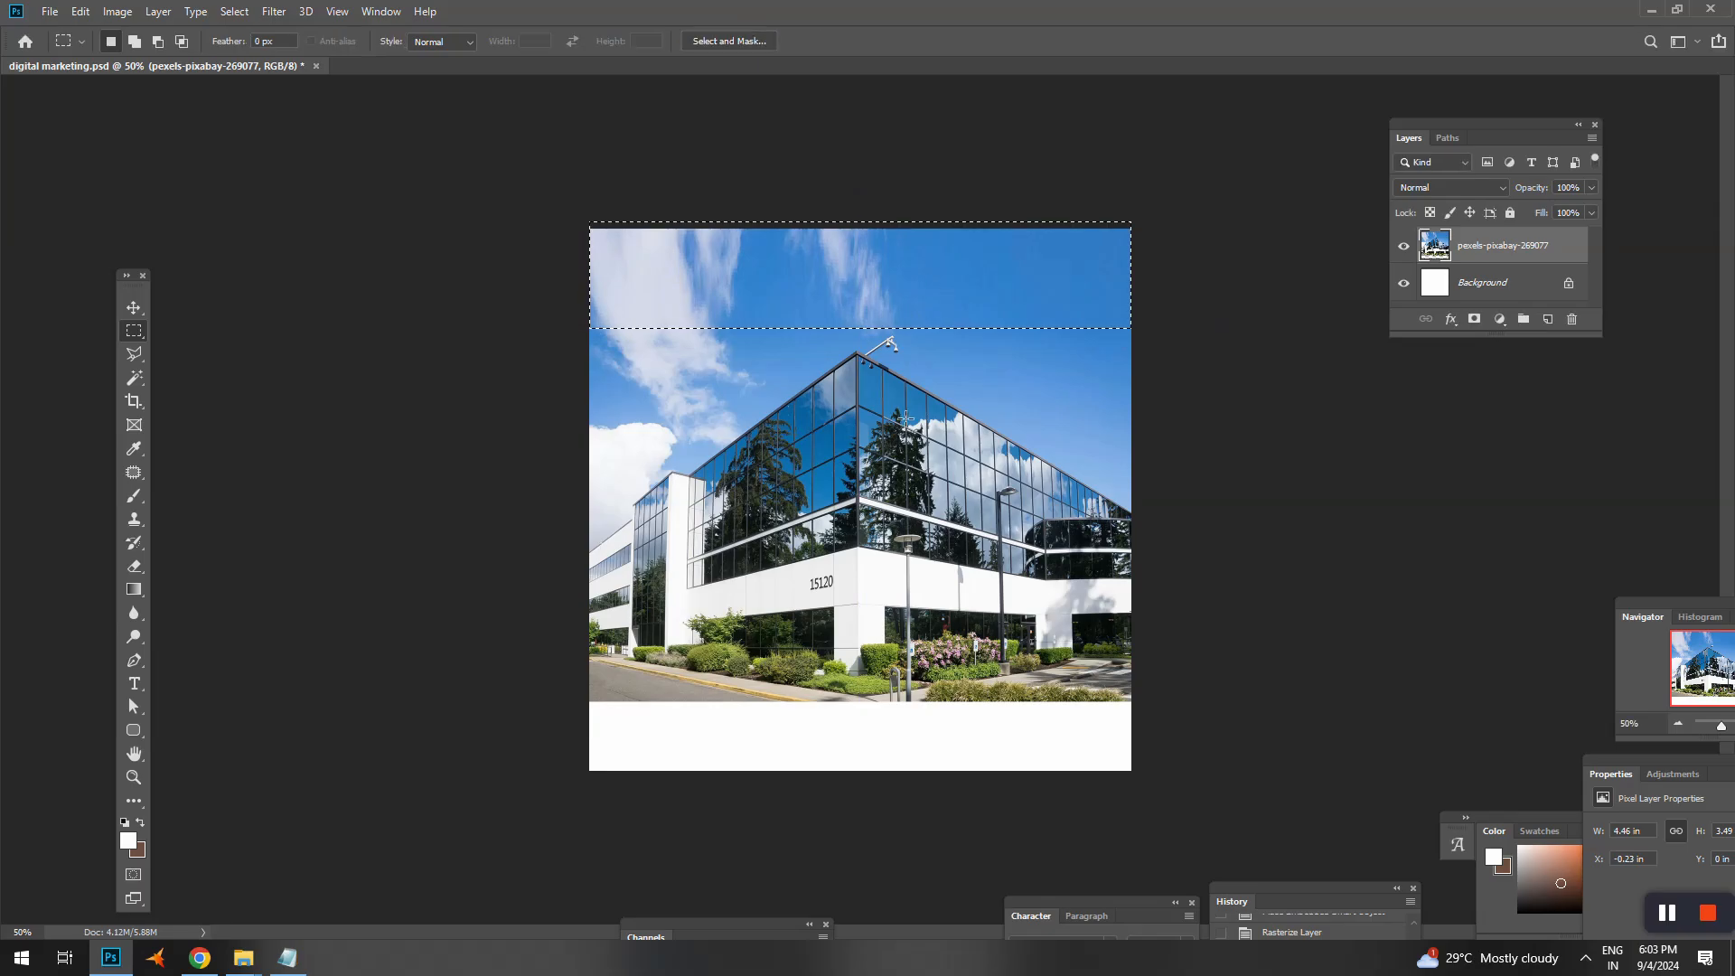
- Select a strip across the photo's lower edge, stretch it down past the canvas bottom, and clear the selection
left_click_drag(560, 739, 1158, 678)
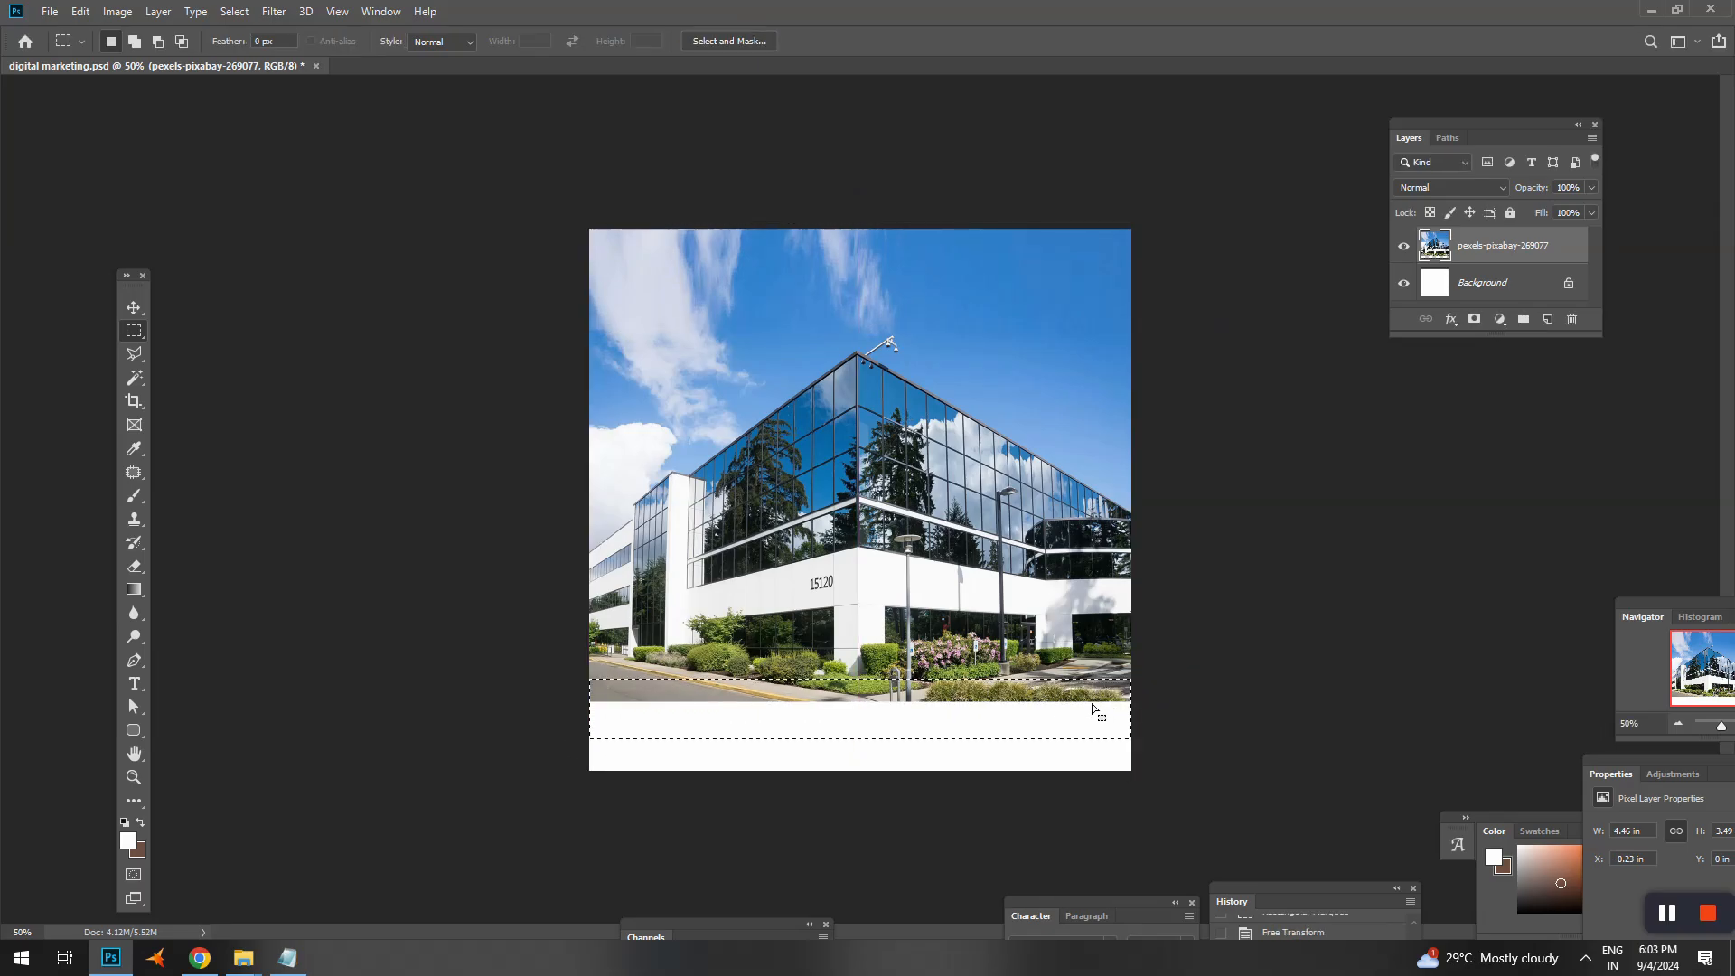
key("ctrl+t")
left_click_drag(859, 739, 863, 947)
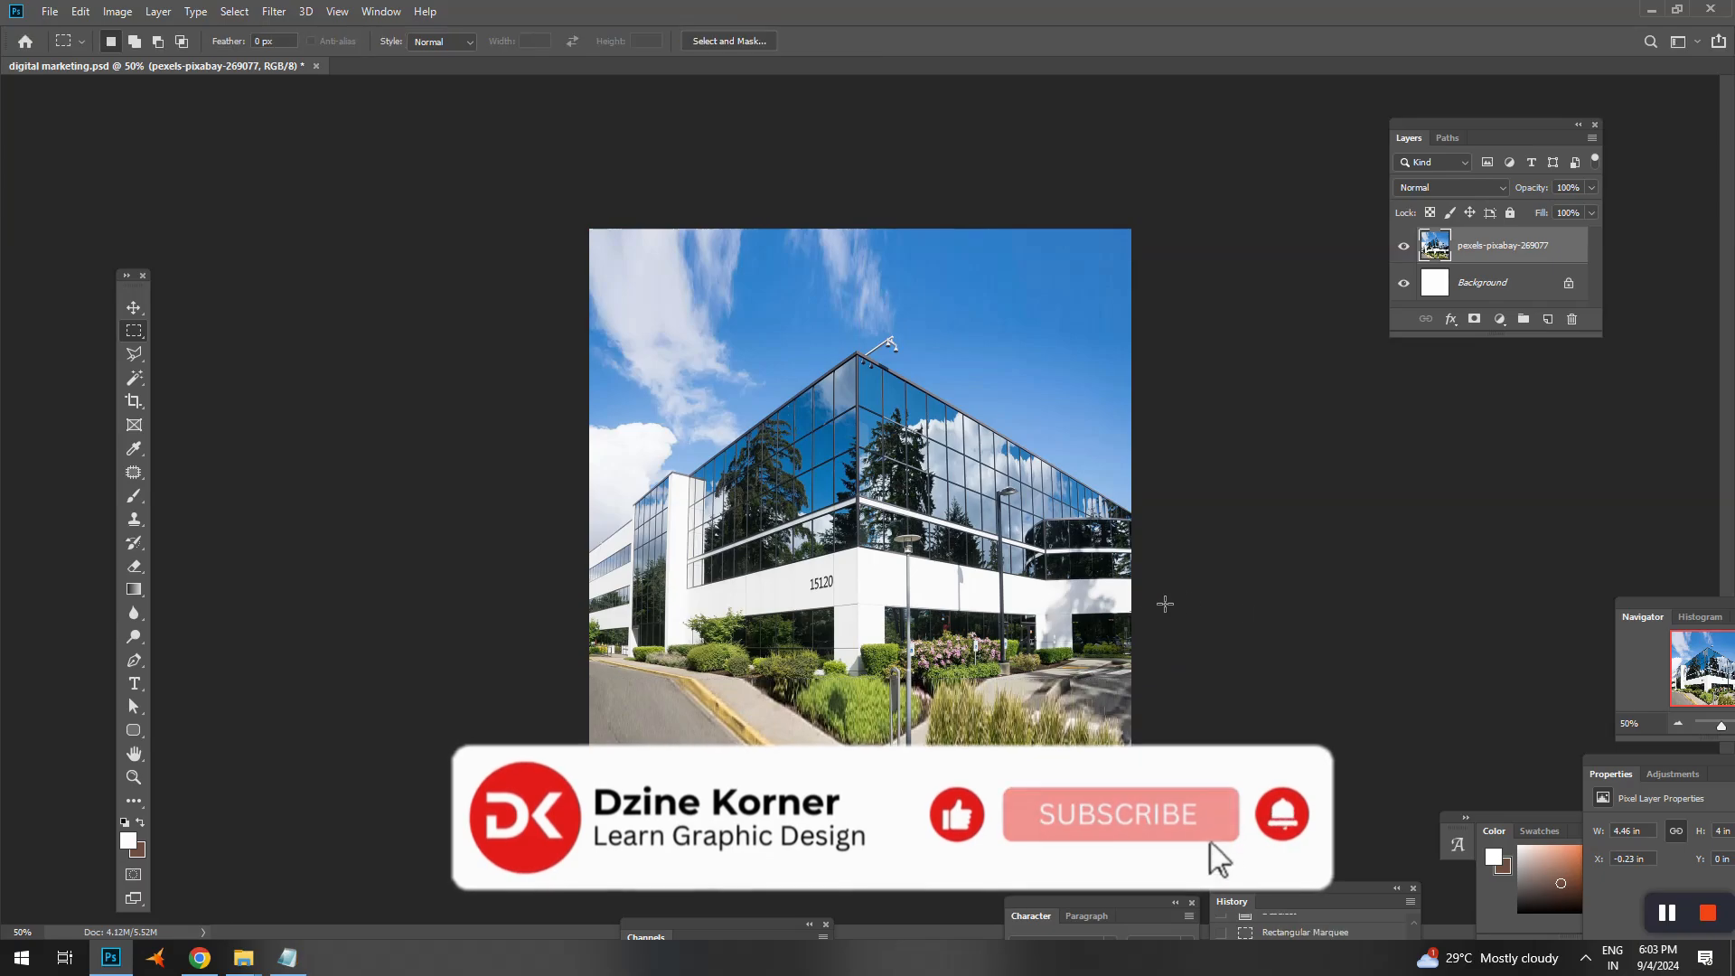
key("Return")
key("ctrl+d")
- Brush soft white over the lower part of the building photo at 45% opacity, reducing the brush size to 1200
key("v")
key("b")
right_click(1121, 508)
key("Escape")
left_click(506, 781)
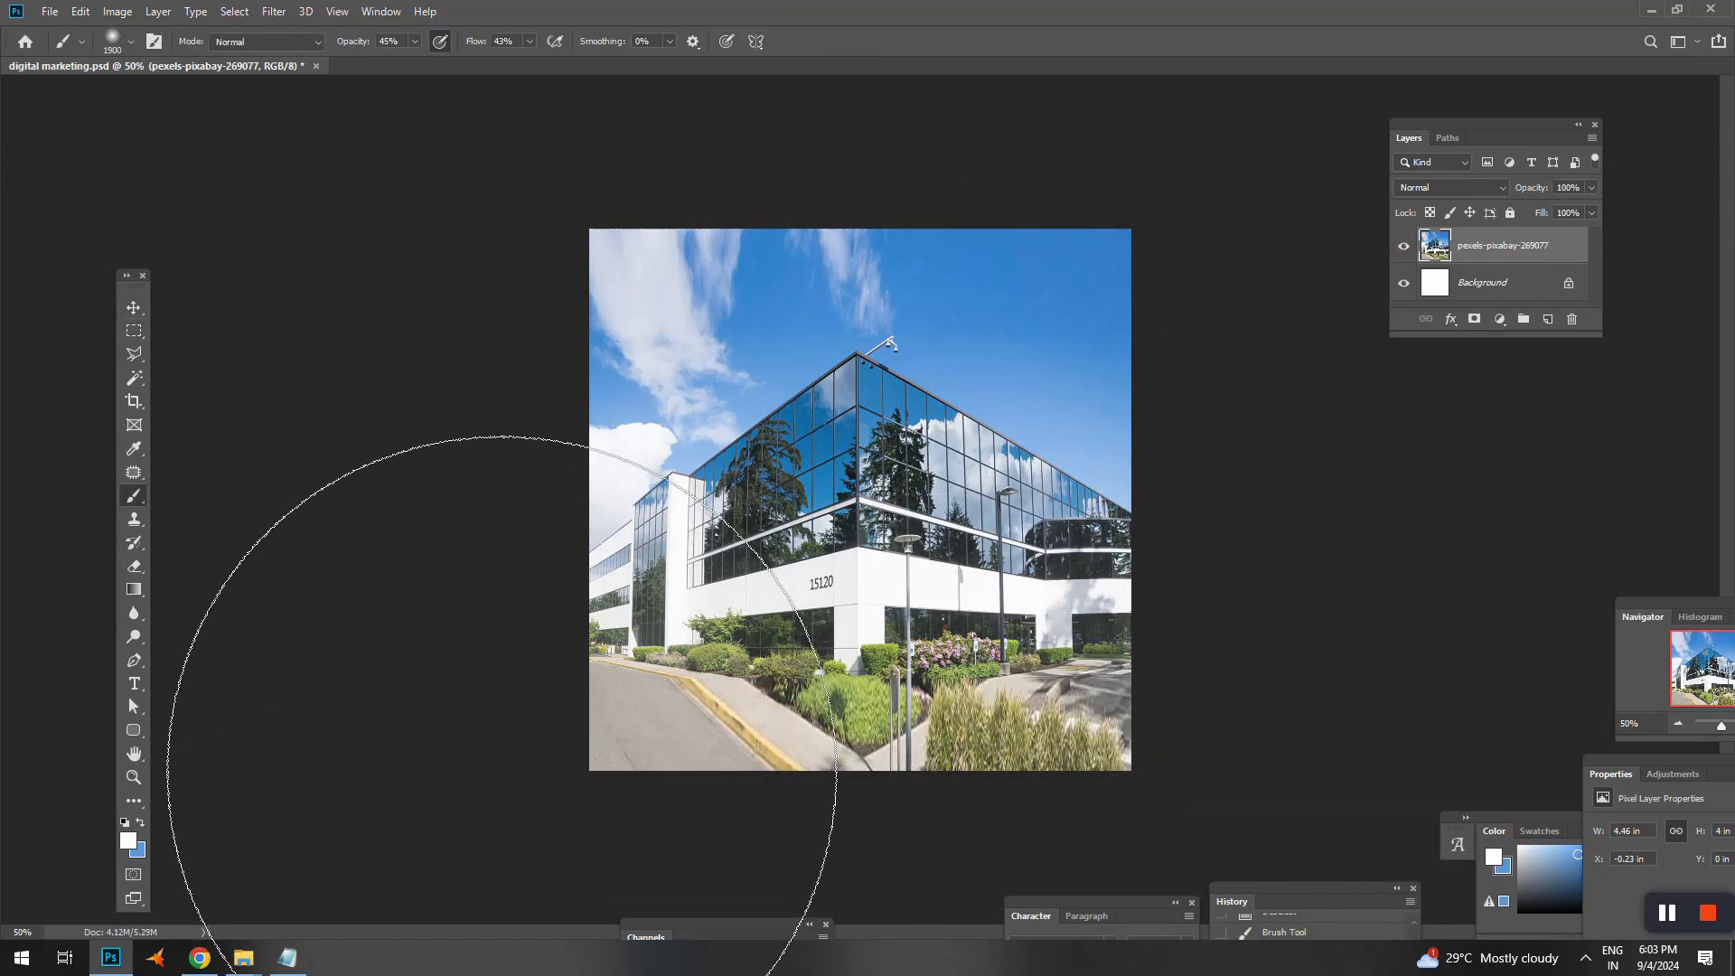
key("bracketleft")
key("bracketleft")
key("bracketleft")
key("bracketleft")
key("bracketleft")
key("bracketleft")
key("bracketleft")
left_click_drag(976, 899, 1196, 720)
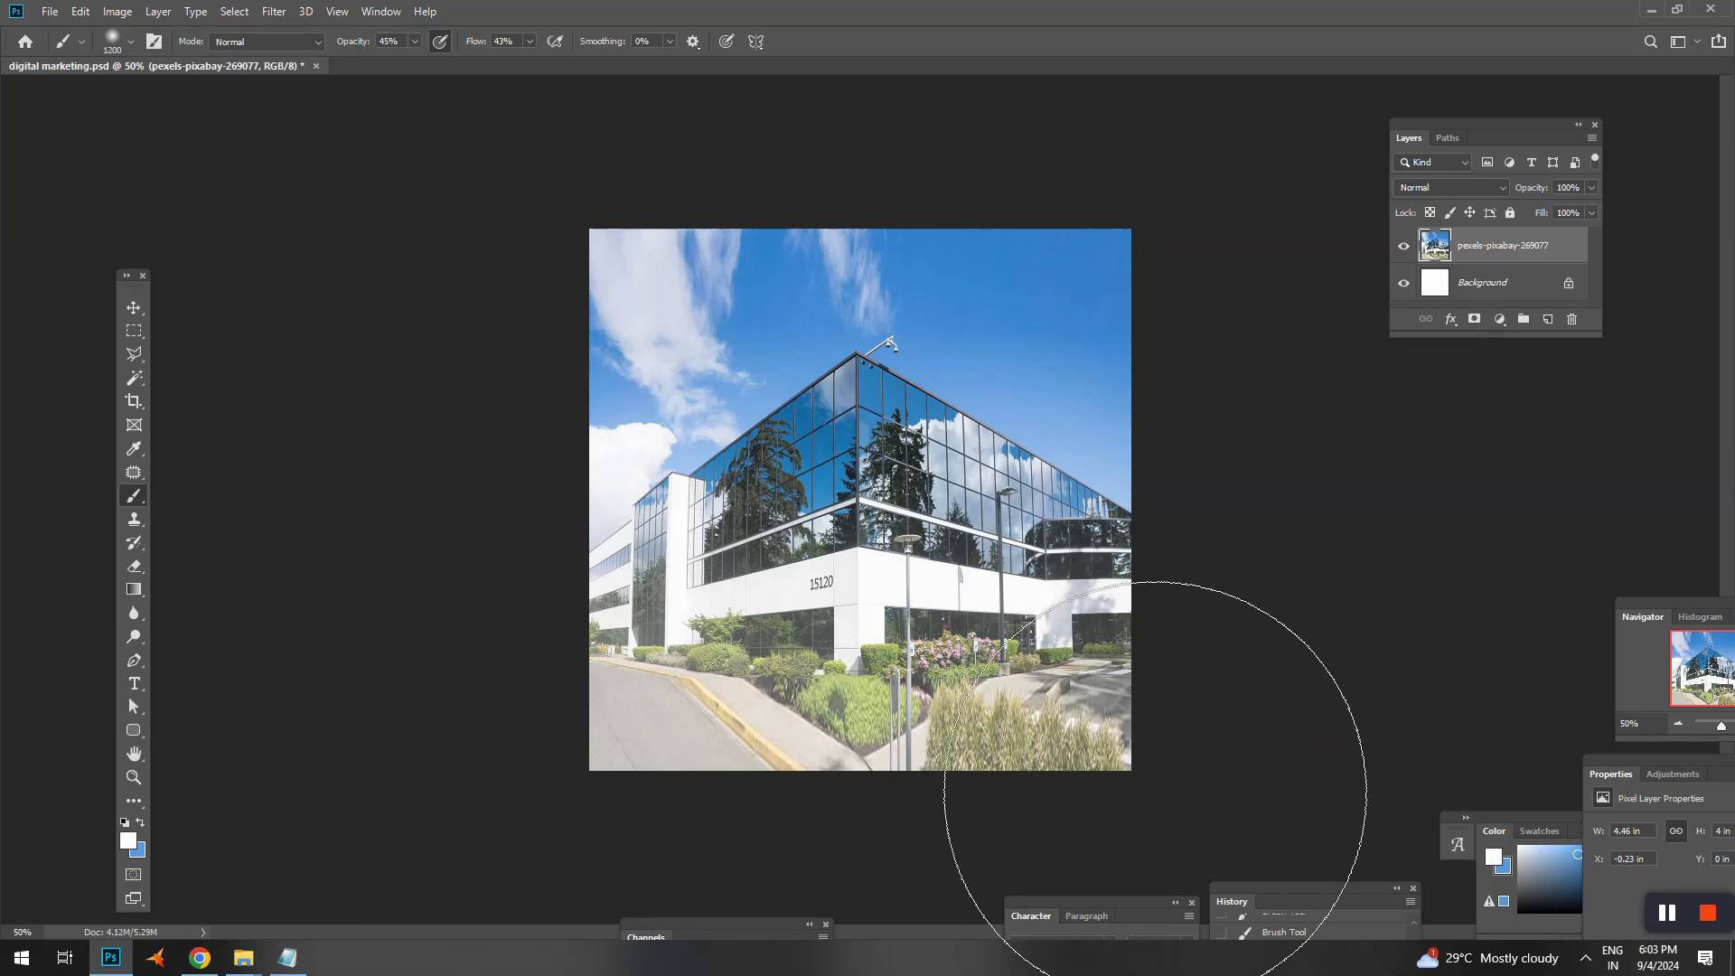
- Reposition and enlarge the Layers panel, add a new layer above the building photo, and move the toolbar aside
left_click_drag(1459, 127, 1460, 74)
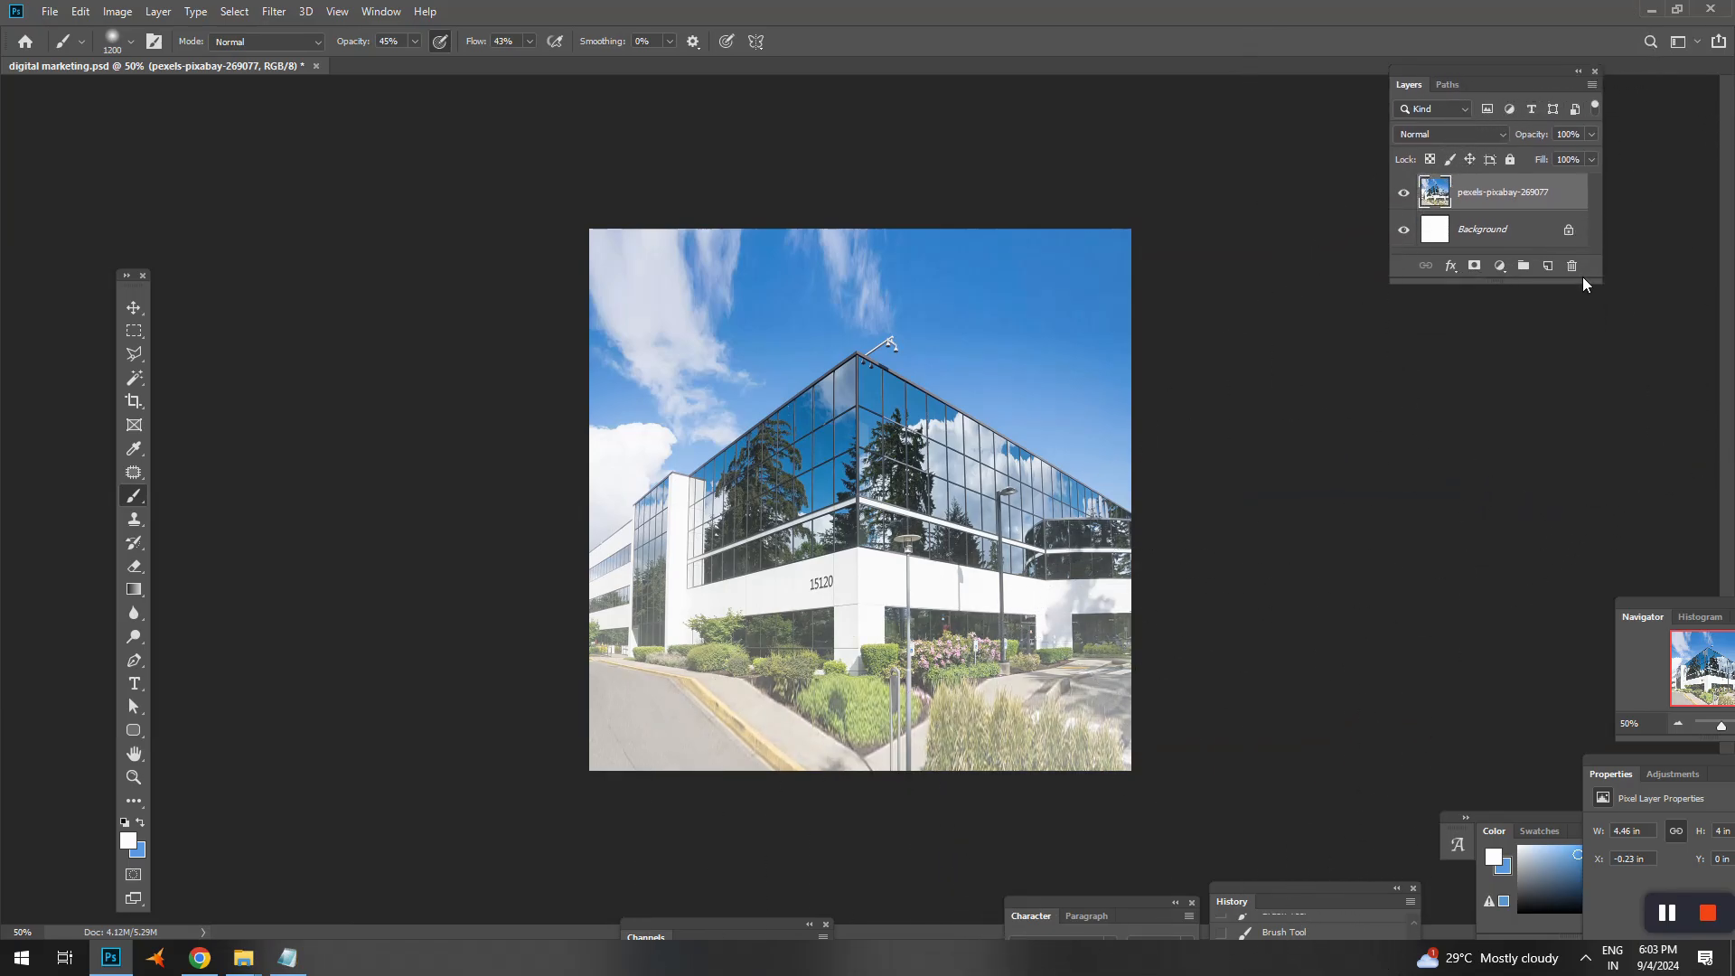
left_click_drag(1597, 276, 1607, 346)
left_click(1560, 337)
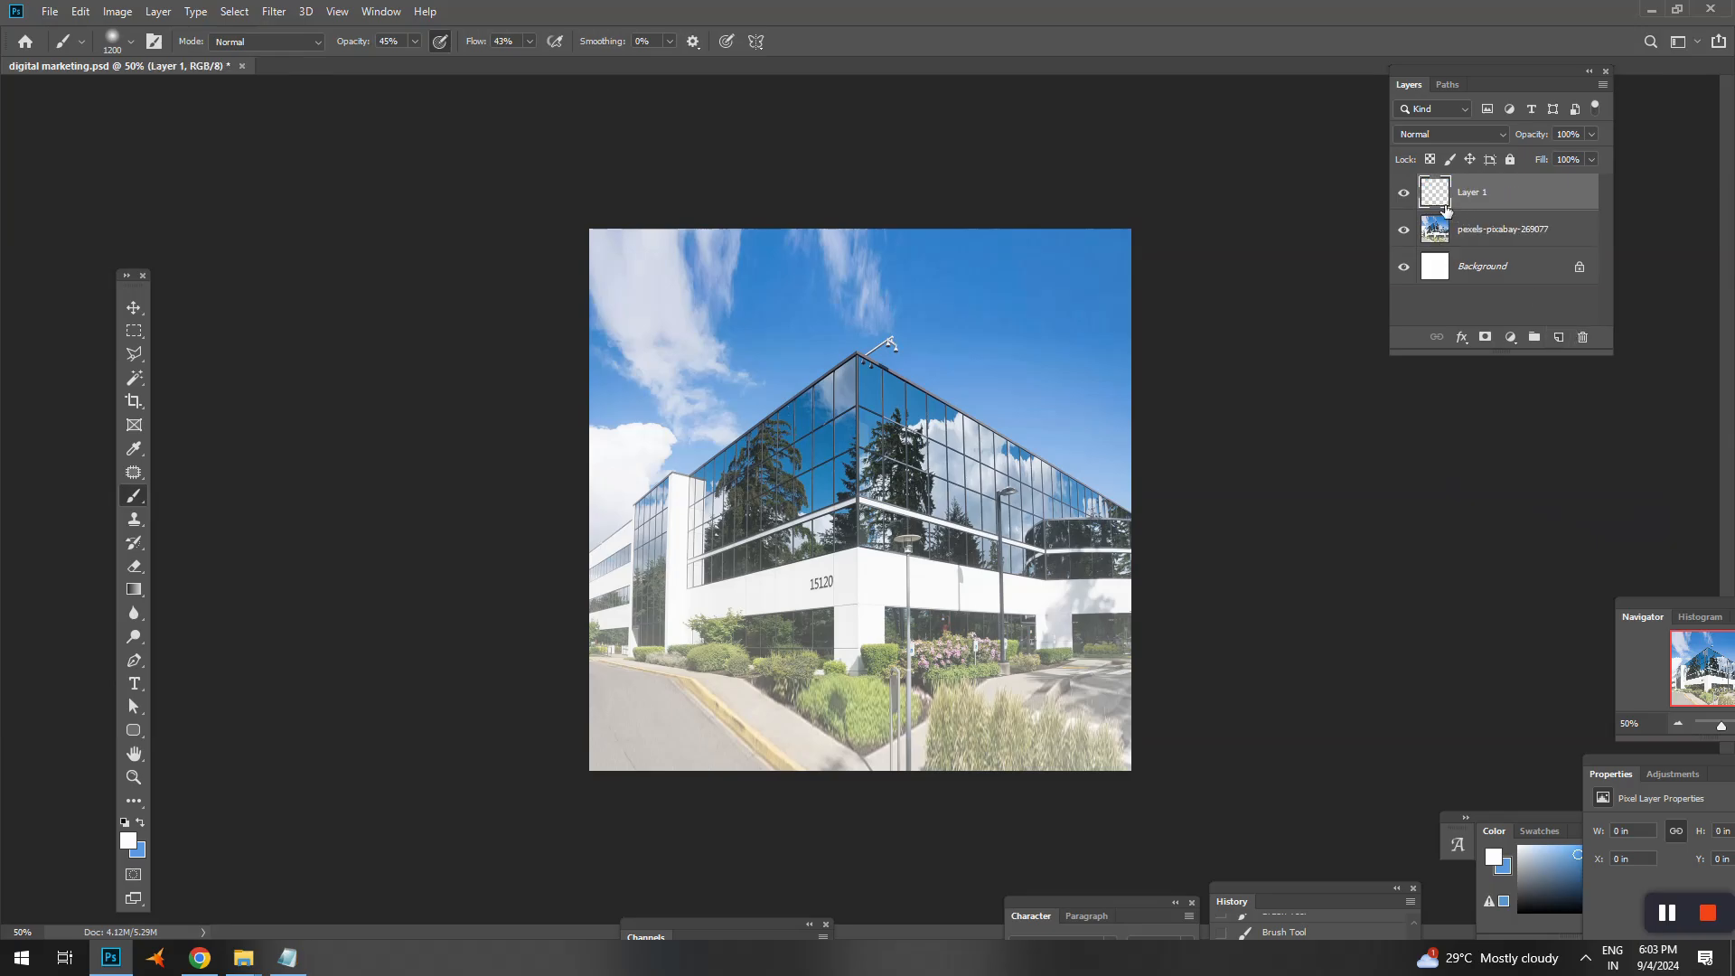
left_click_drag(123, 289, 69, 154)
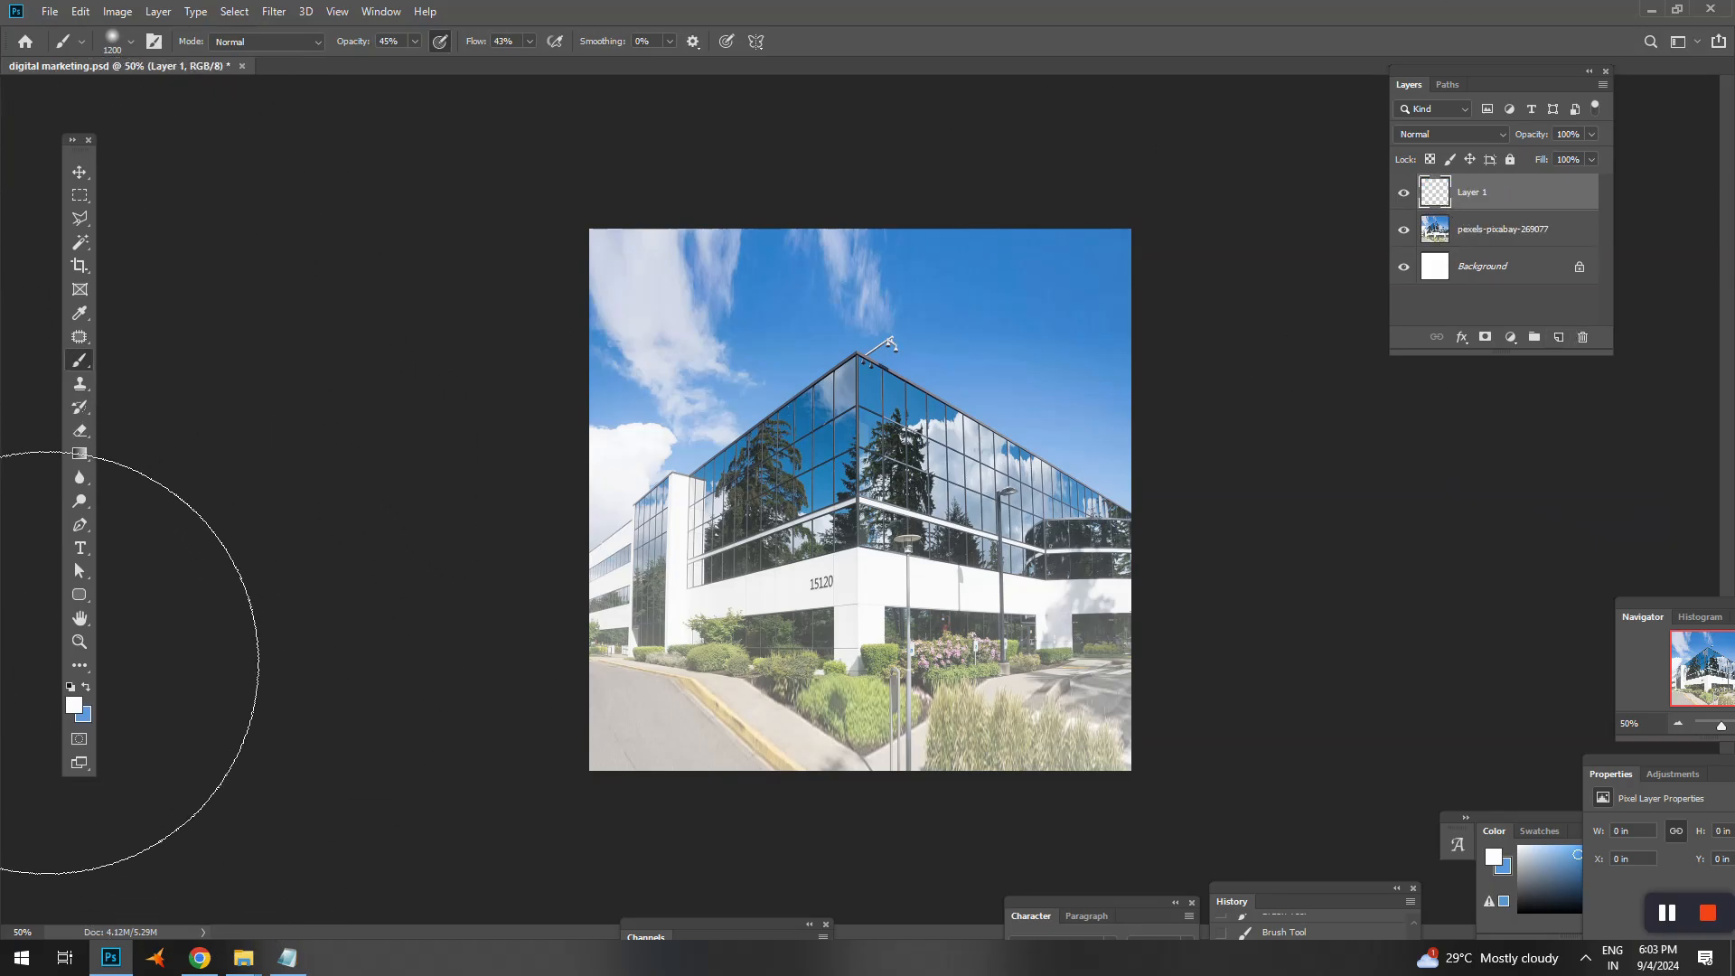
- Set the foreground colour to dark blue 0e378a and fill the new empty layer with it
left_click(75, 707)
left_click(1504, 403)
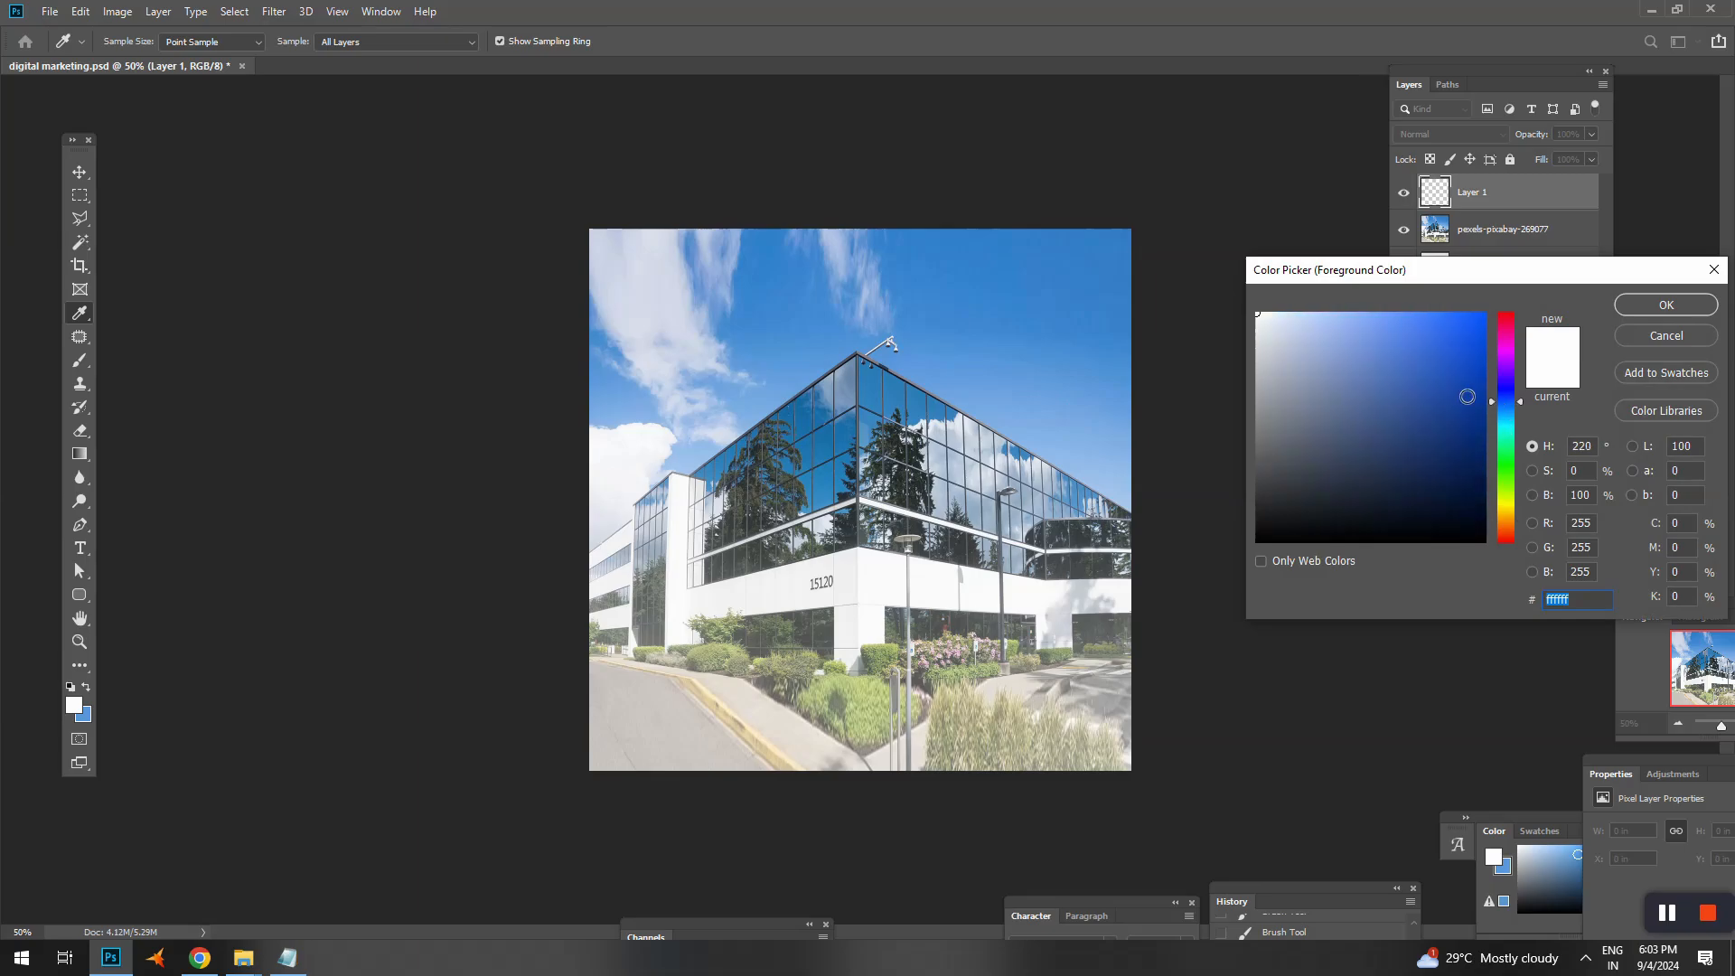
left_click(1465, 432)
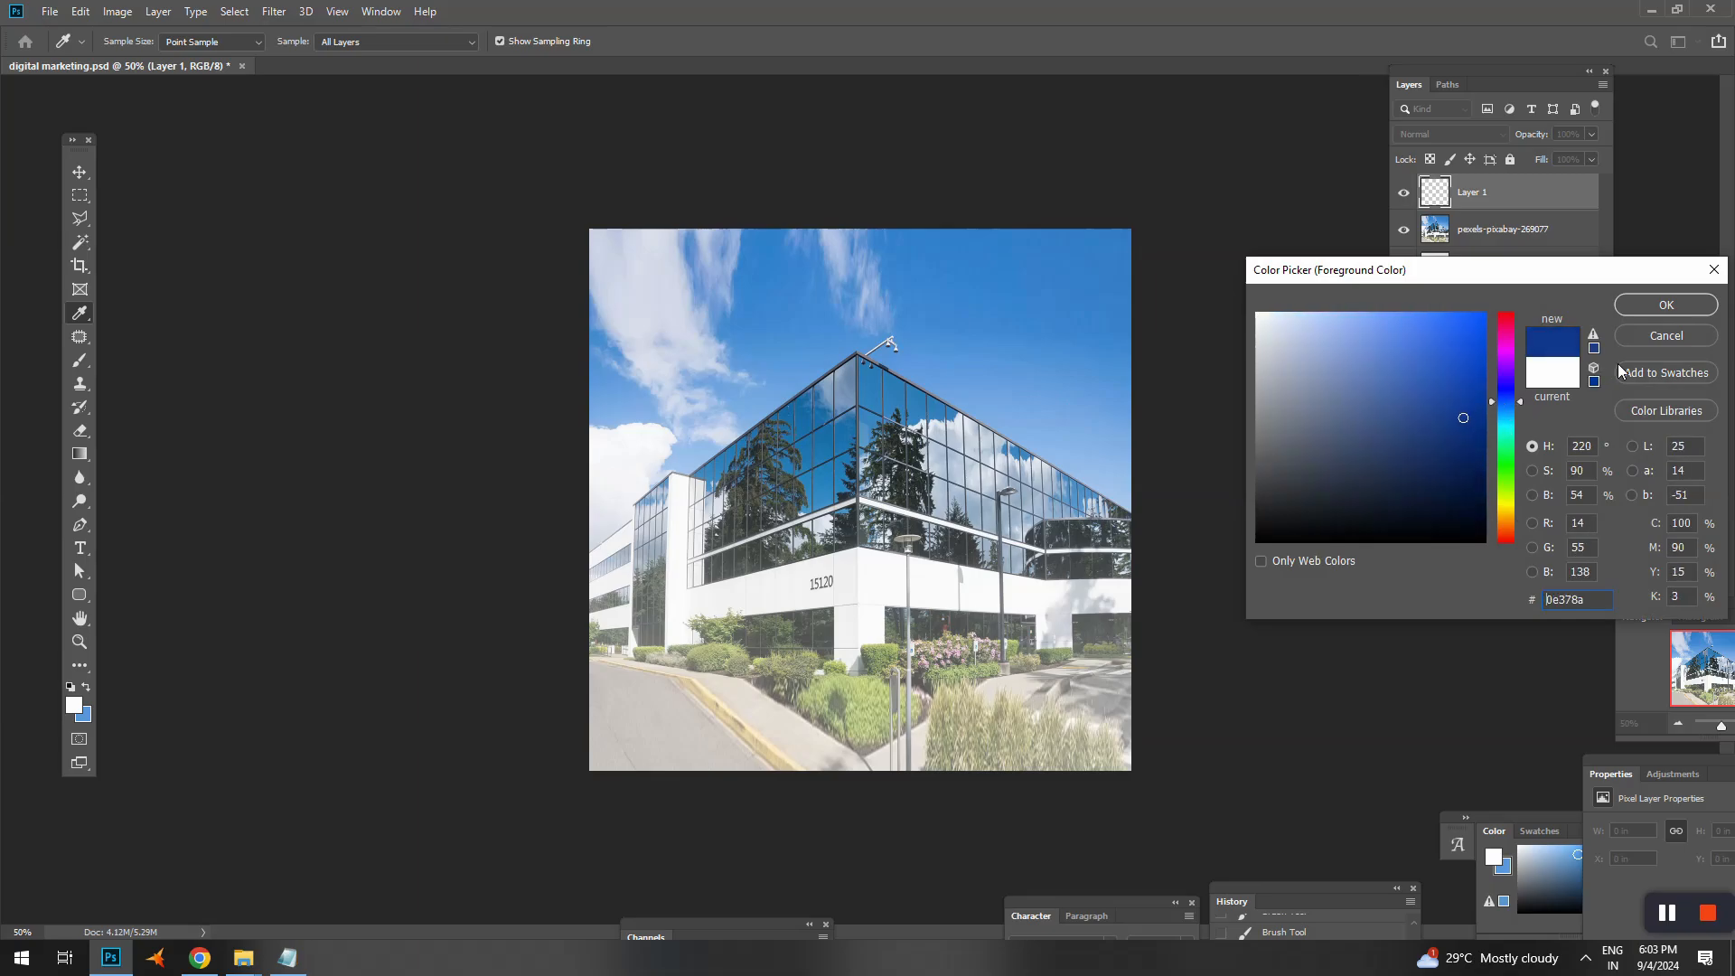
left_click(1685, 302)
key("alt+BackSpace")
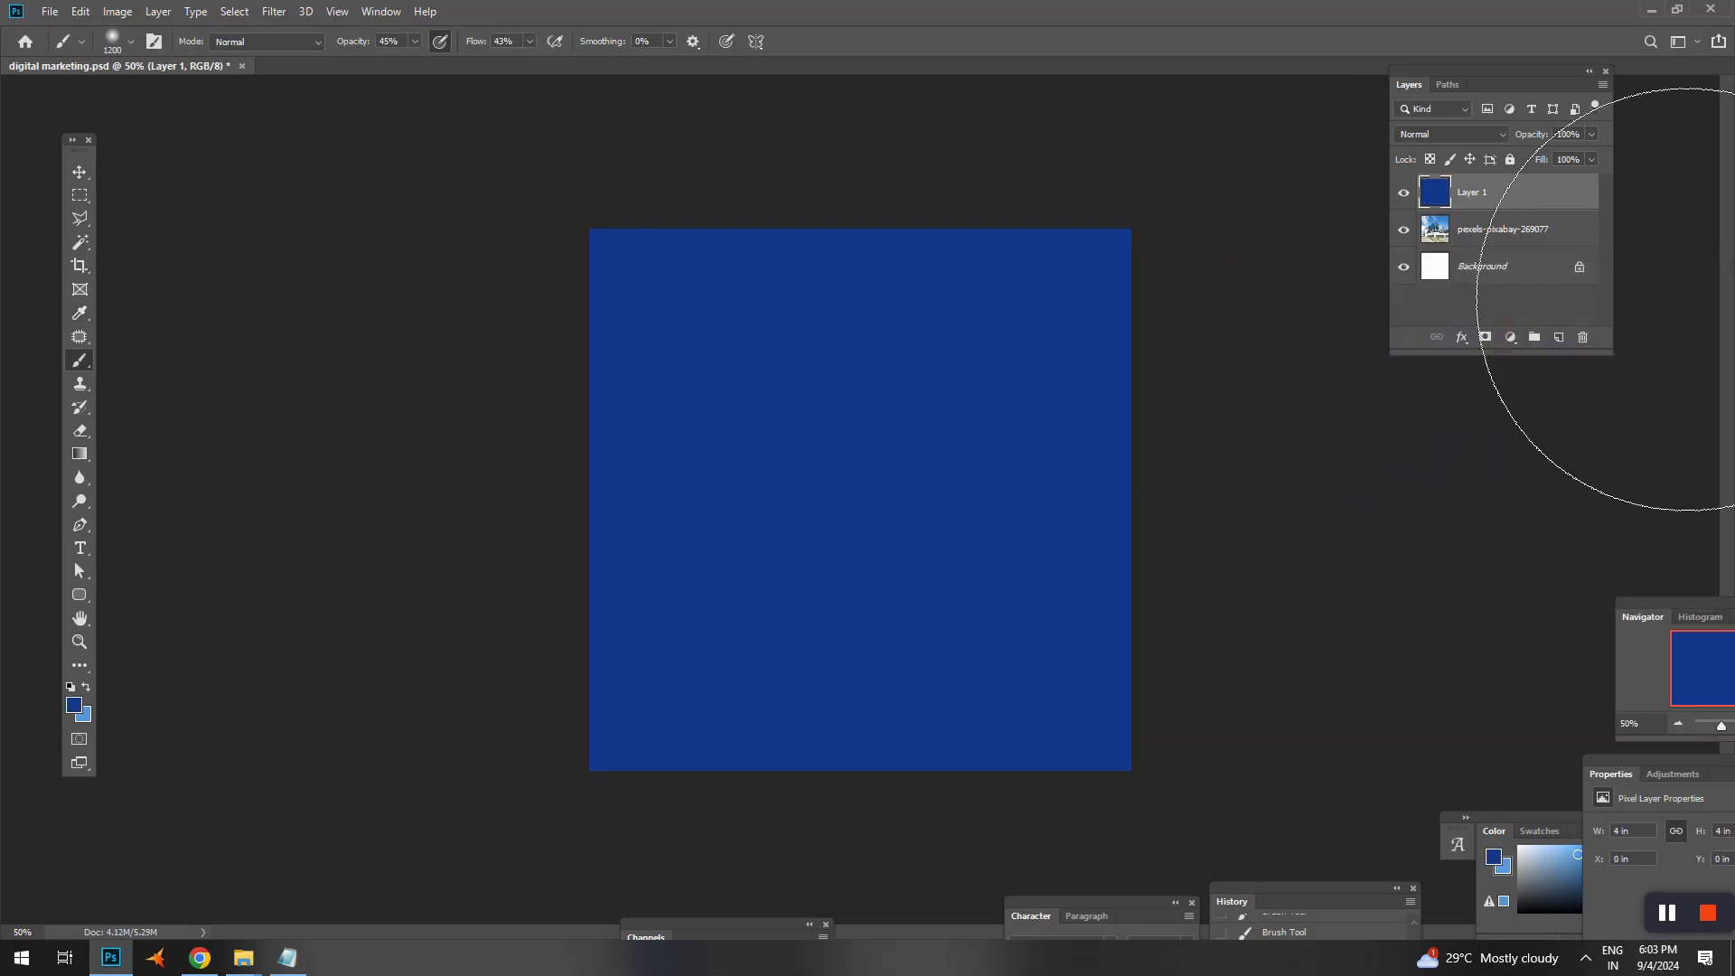
- Lower the blue layer's opacity to 94% and darken it with Brightness/Contrast at brightness -48
key("v")
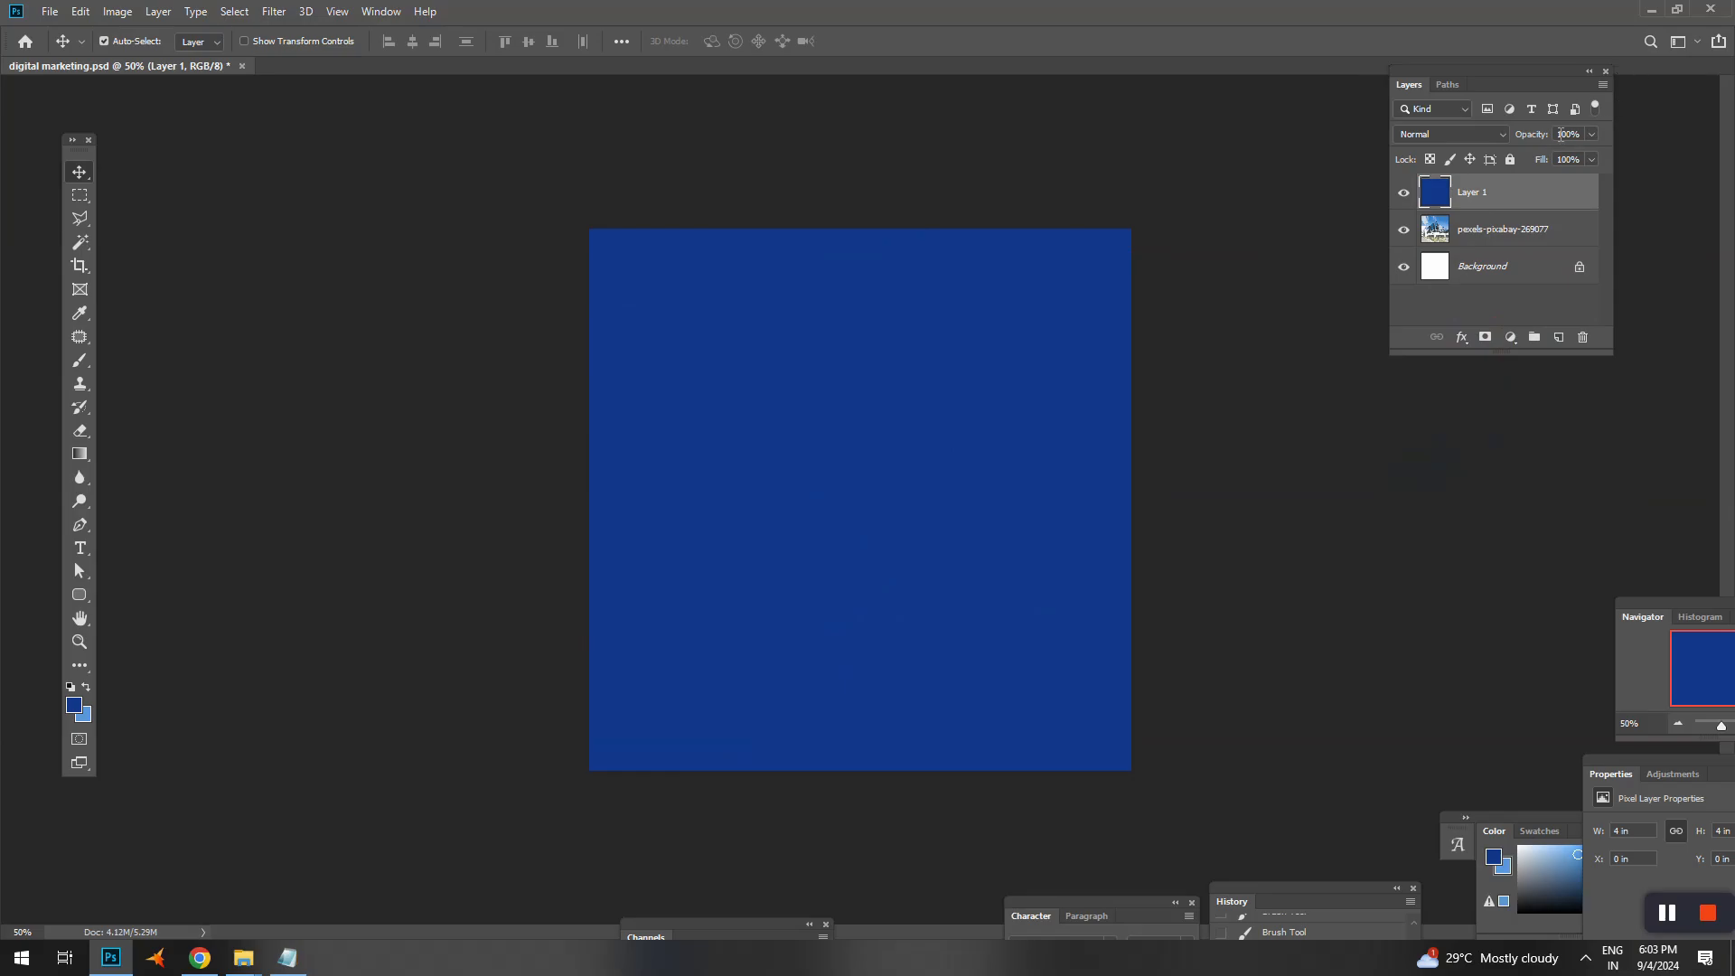
scroll(1566, 134, "up", 1)
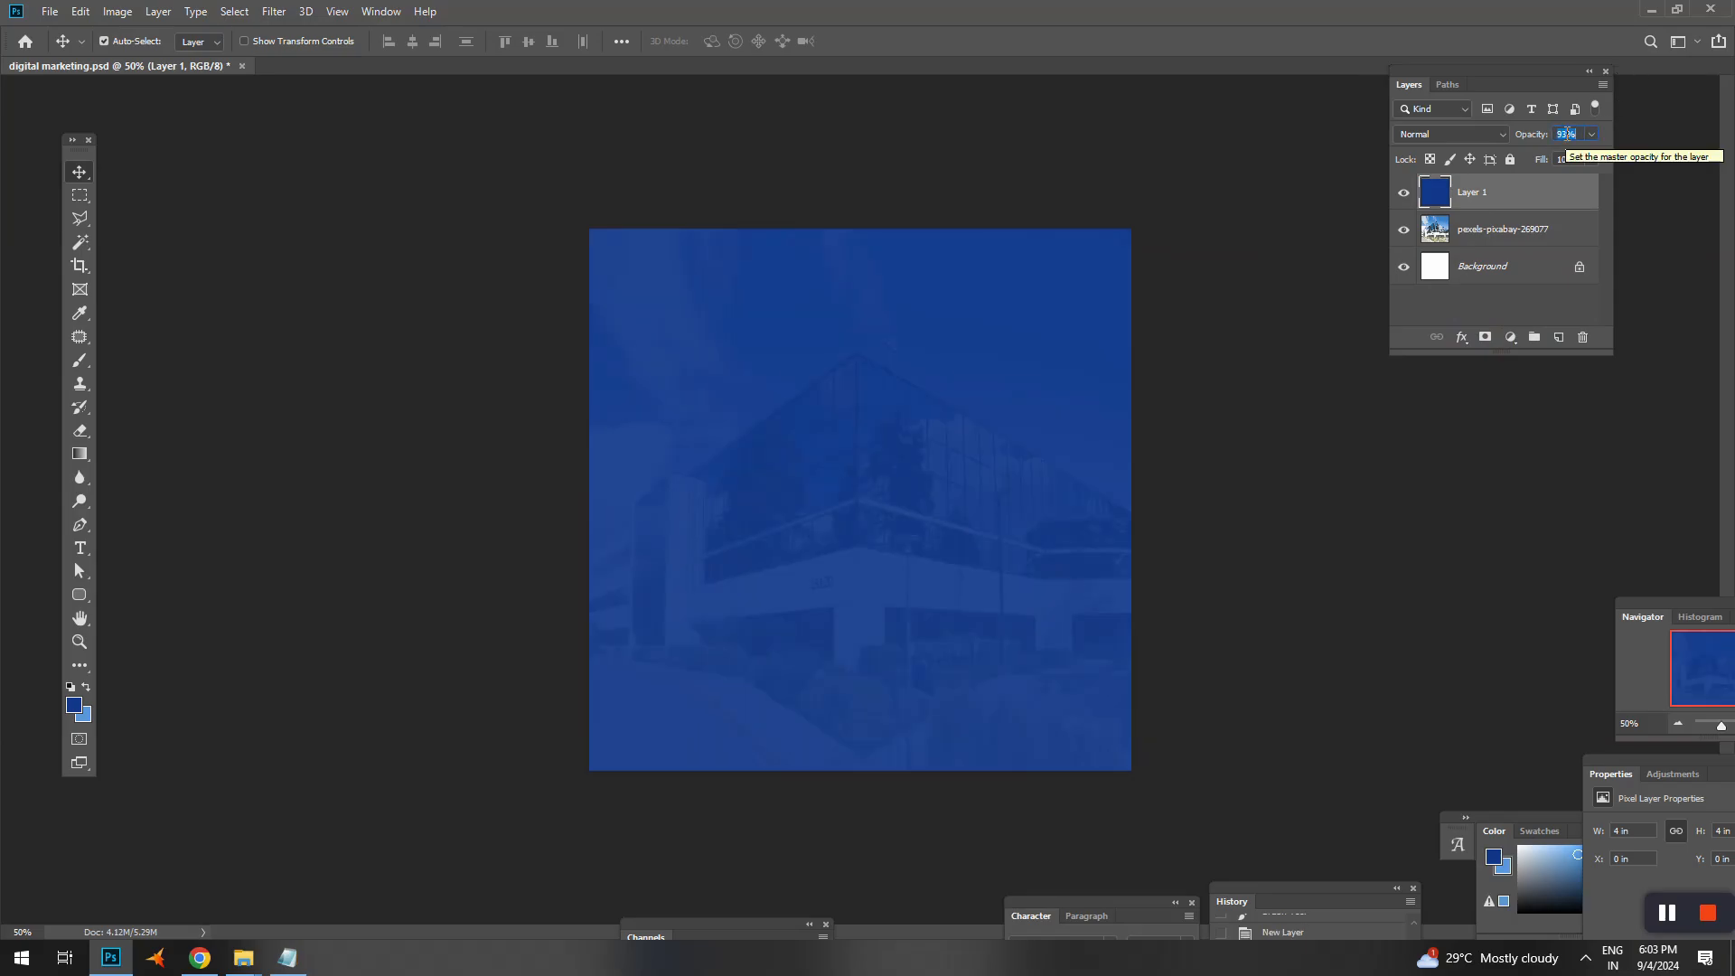
left_click(118, 11)
mouse_move(180, 54)
left_click(434, 55)
left_click_drag(1360, 174, 1318, 176)
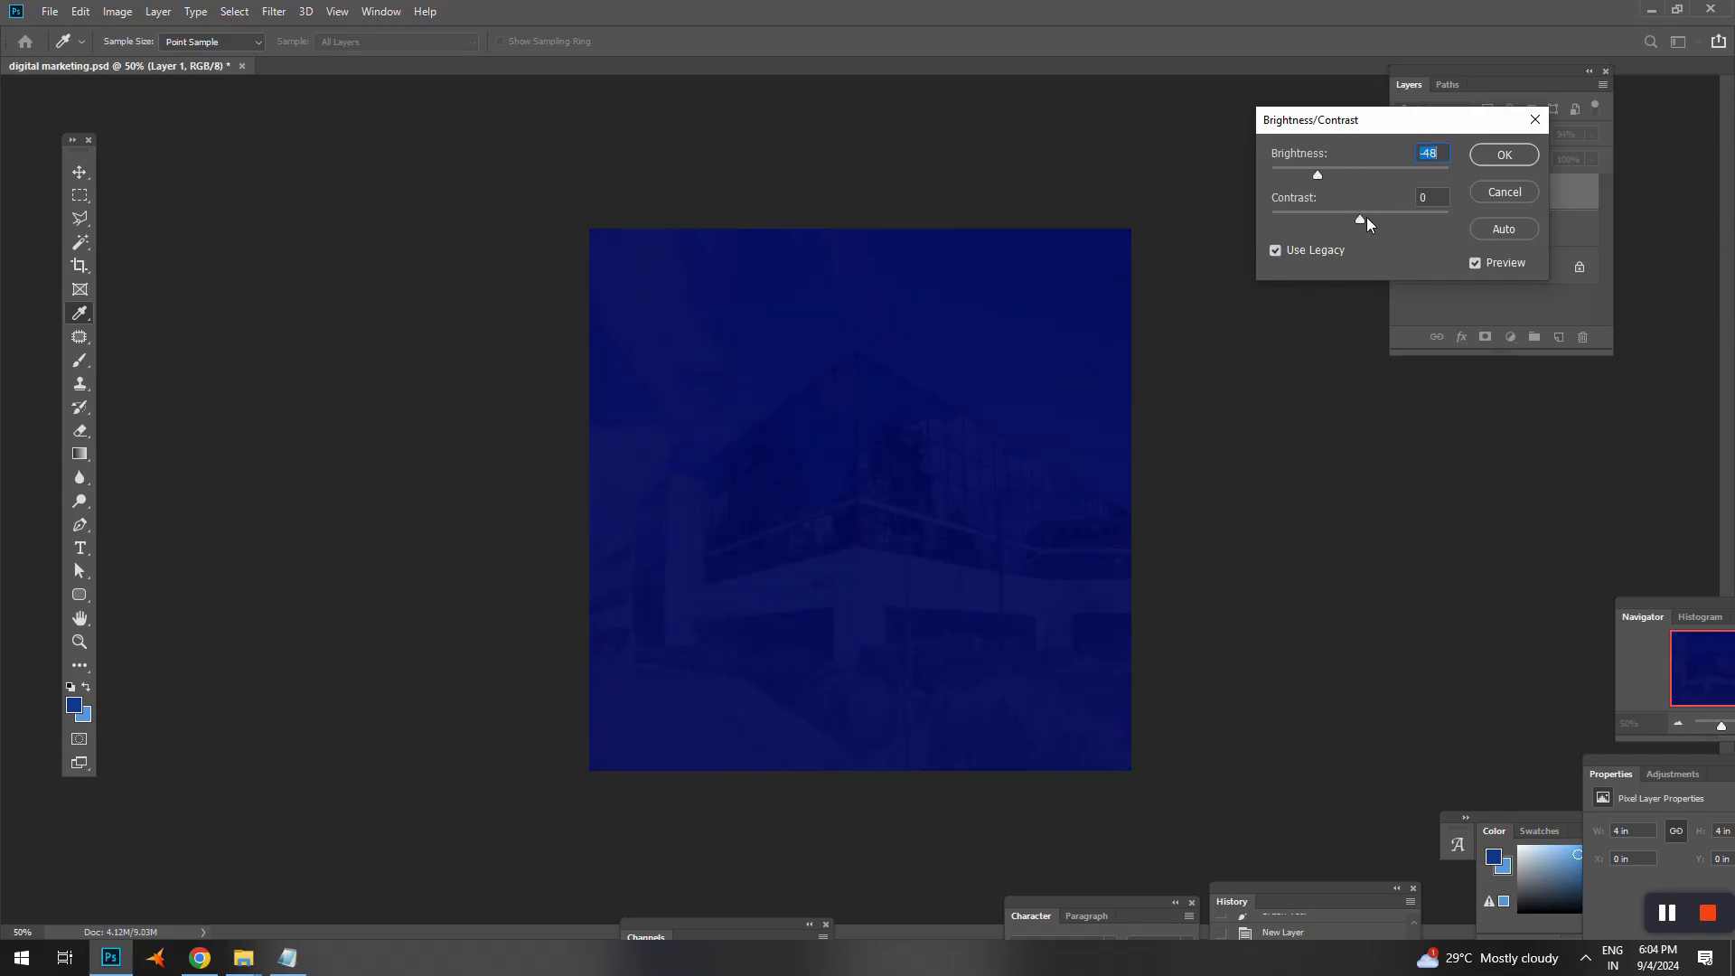
left_click(1504, 156)
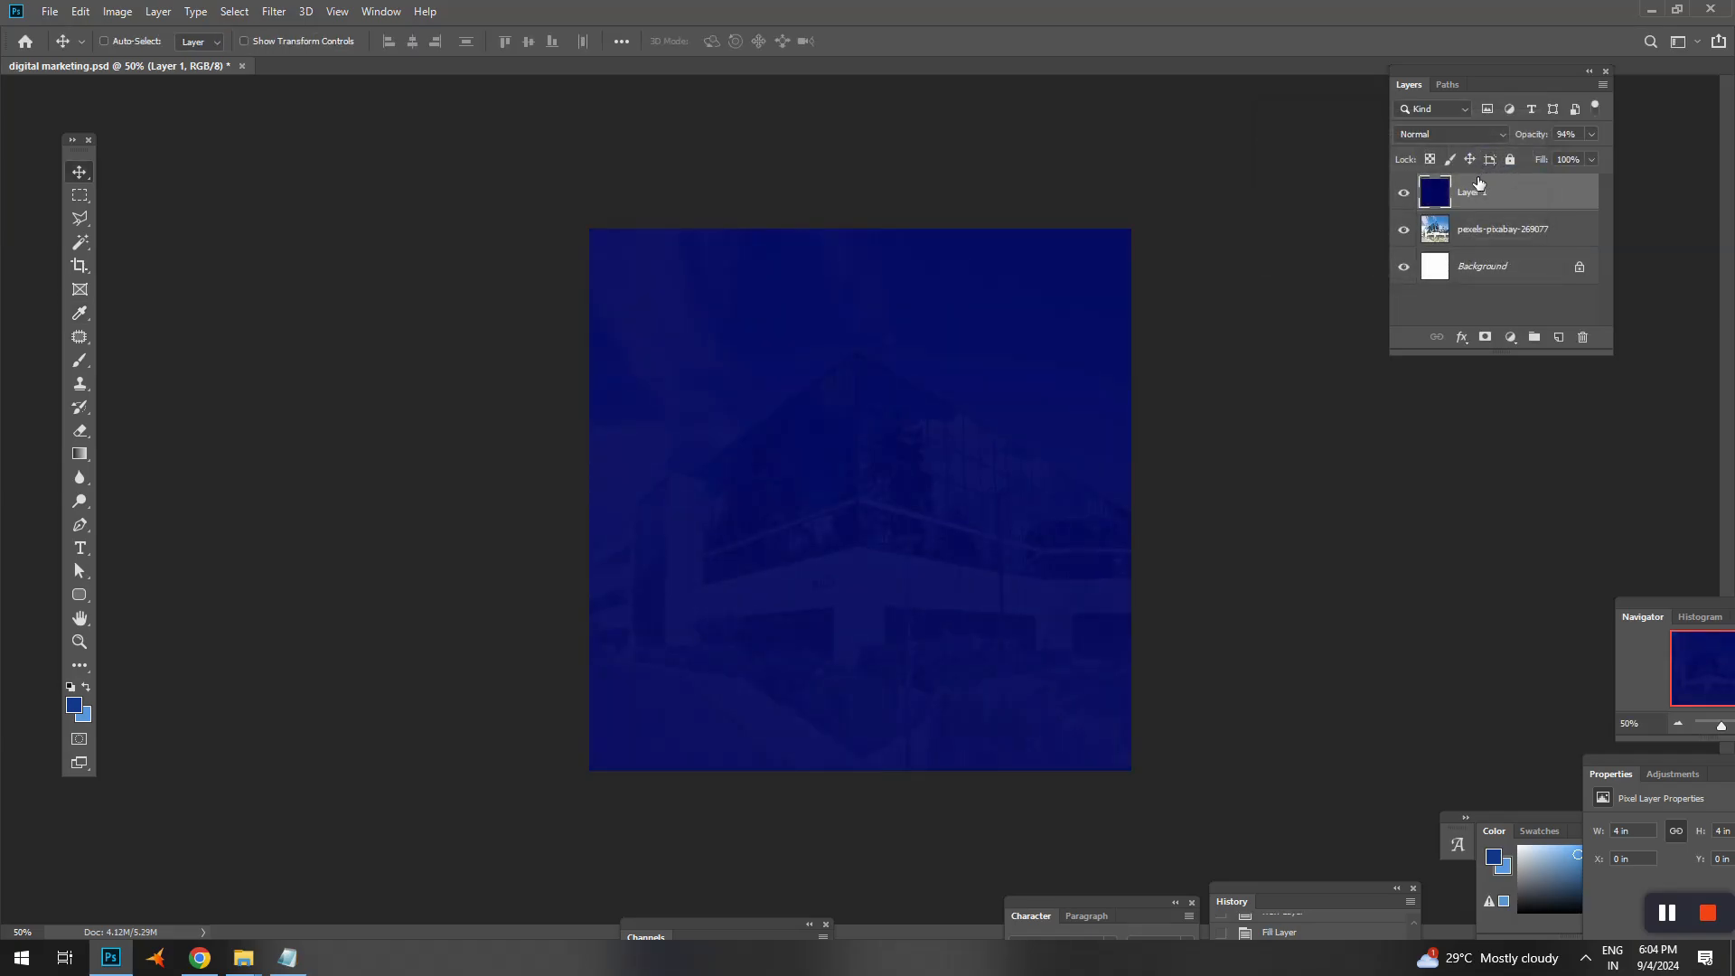
- Shift the colour overlay layer to maroon using Hue/Saturation with the hue at +100
key("ctrl+u")
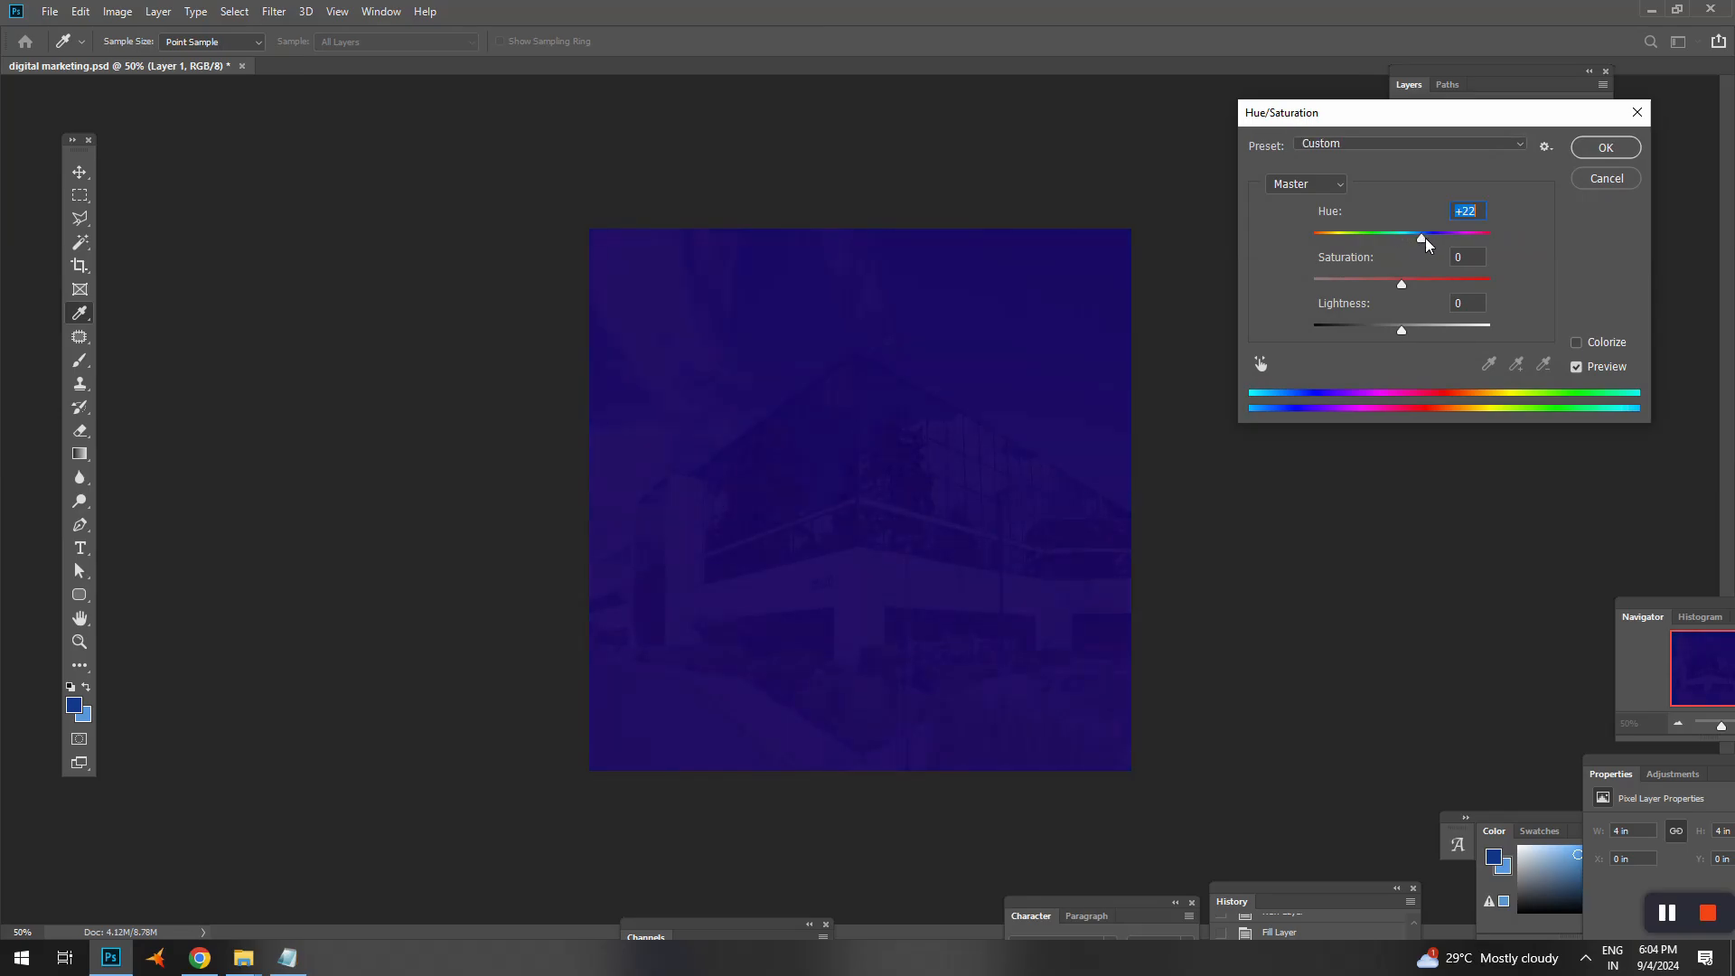
mouse_move(1442, 242)
left_mouse_down()
mouse_move(1401, 242)
mouse_move(1464, 253)
left_mouse_up()
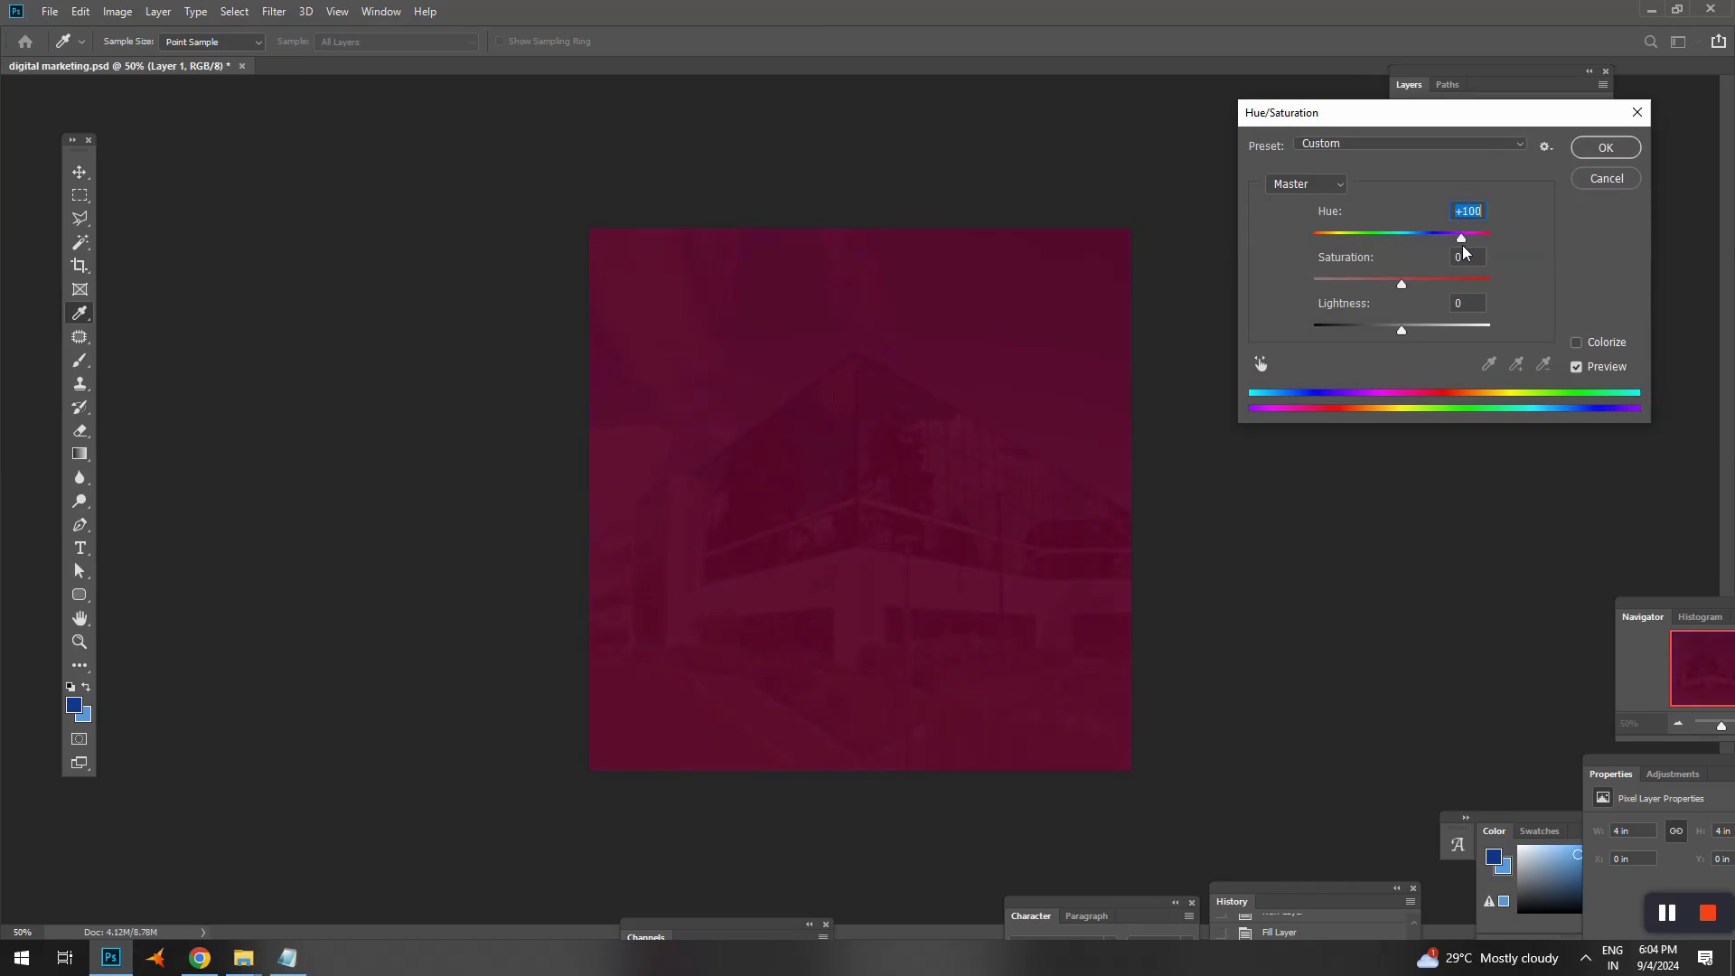
left_click(1603, 149)
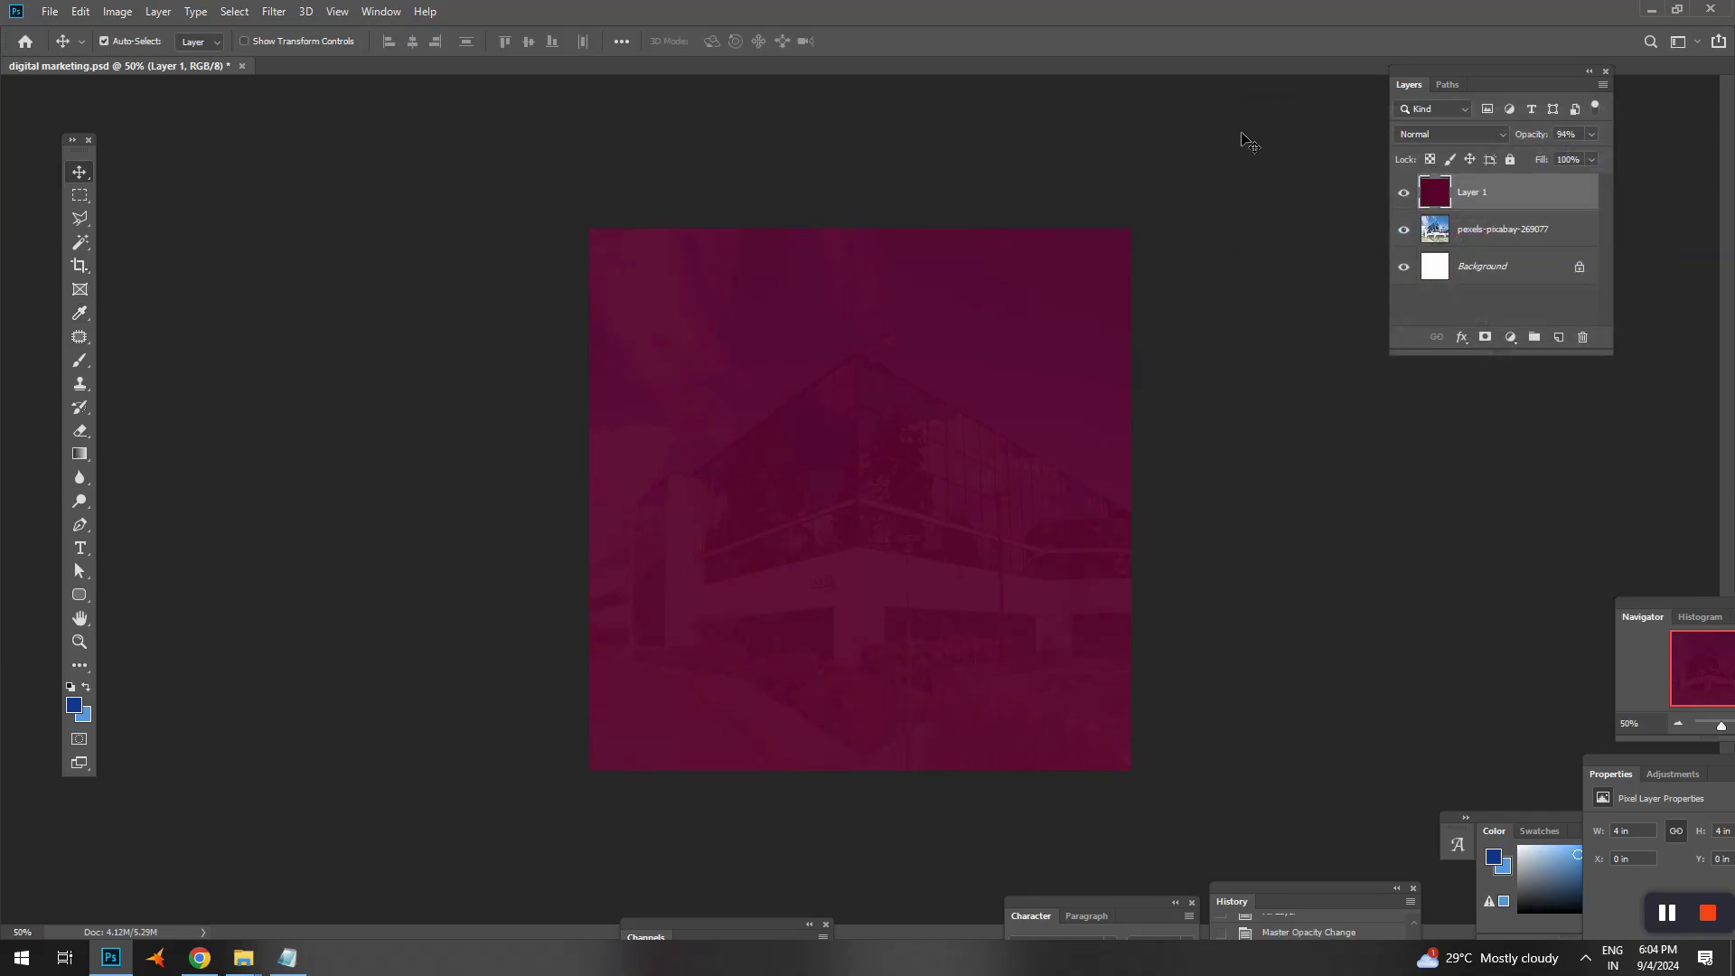
- Lock both the colour overlay layer and the building photo layer completely, and deselect the layers
left_click(1510, 160)
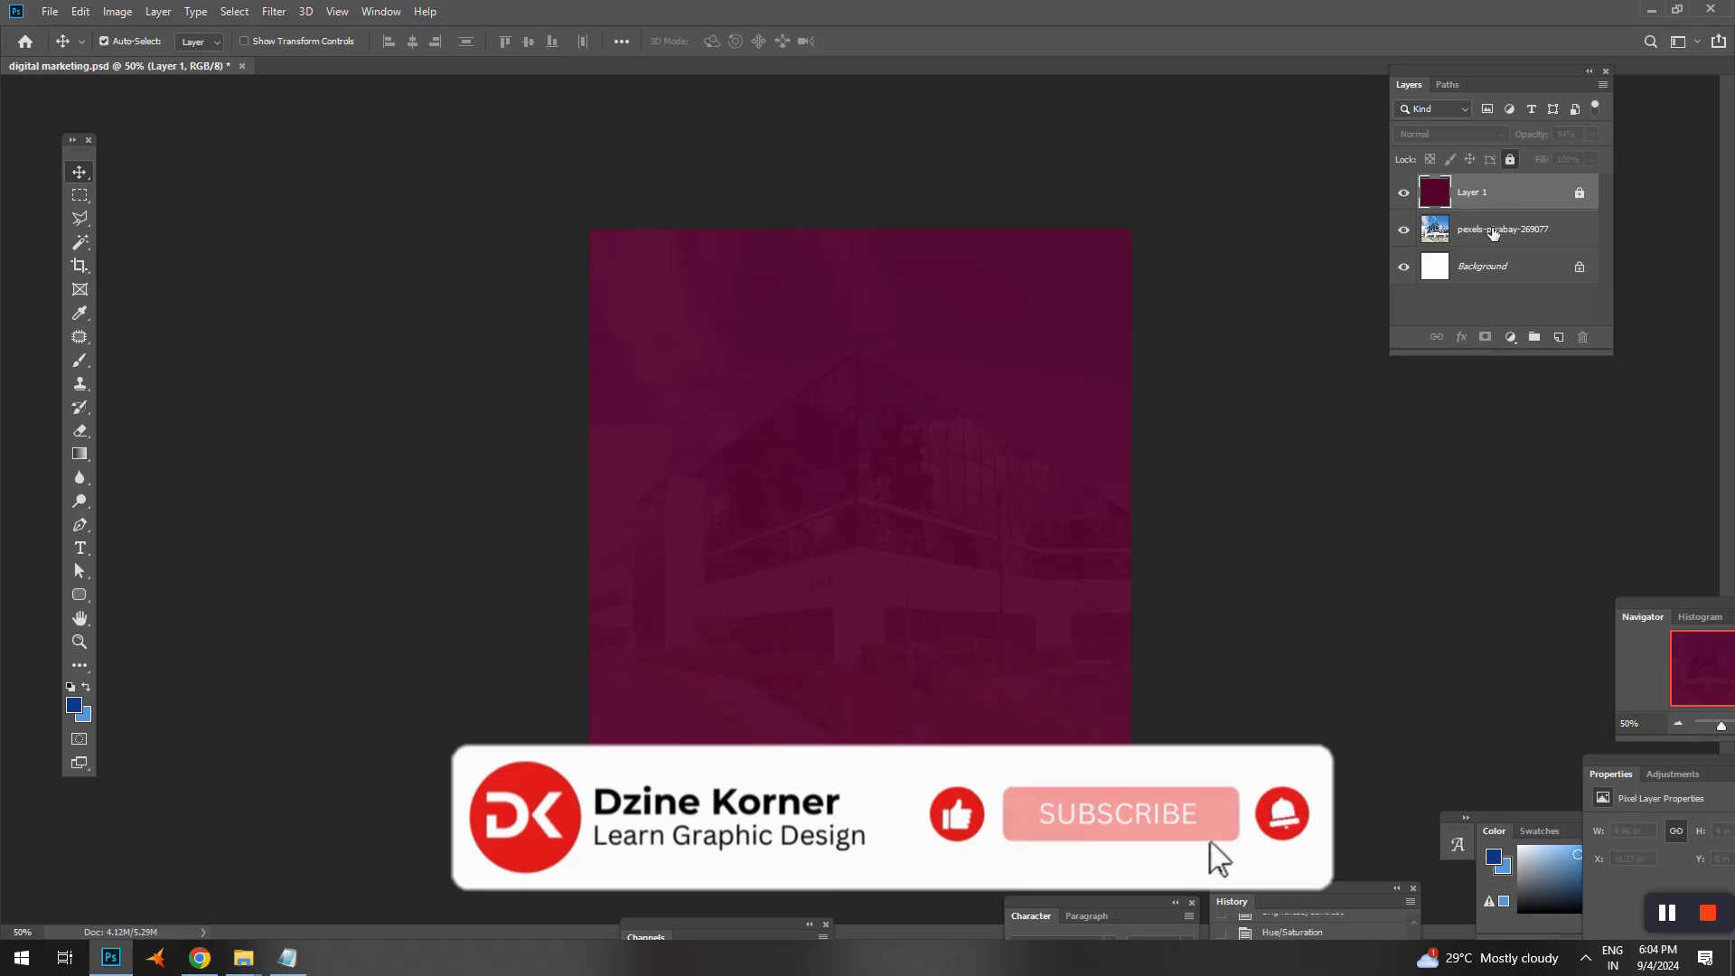
left_click(1501, 230)
left_click(1511, 160)
left_click(1082, 352)
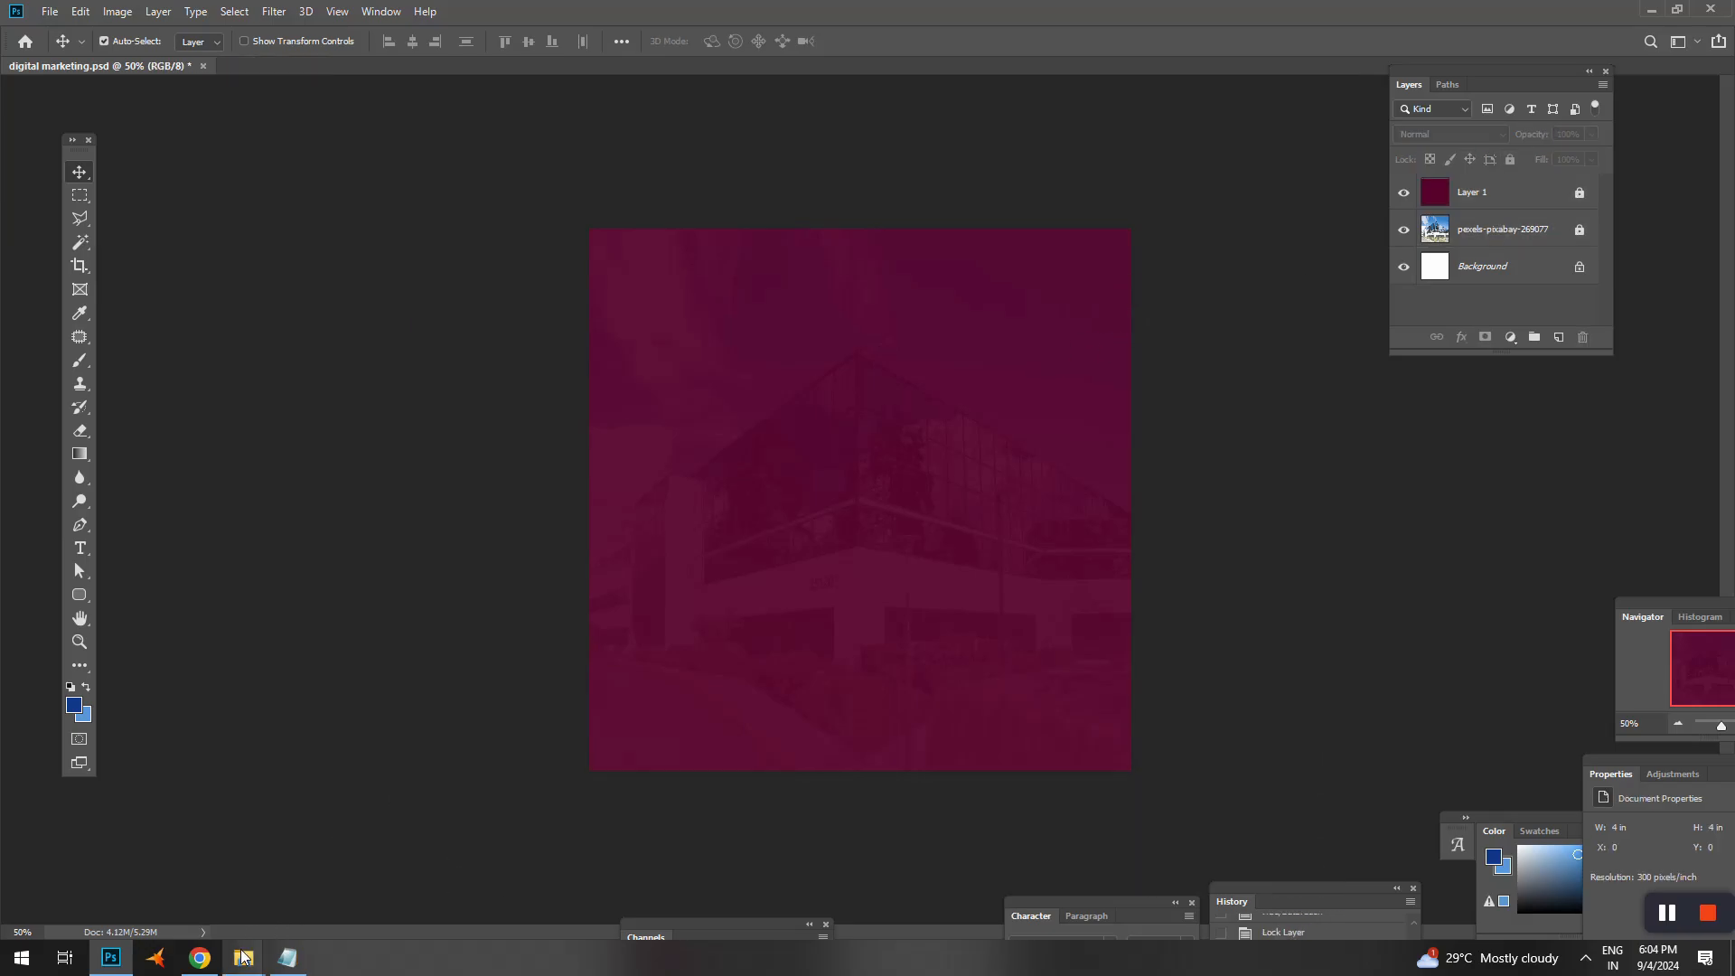
- Place the image of the pointing woman from the business idea folder, scaled to about 21.2% in the canvas's lower-right corner
mouse_move(243, 958)
left_click(350, 926)
left_click_drag(807, 601, 921, 302)
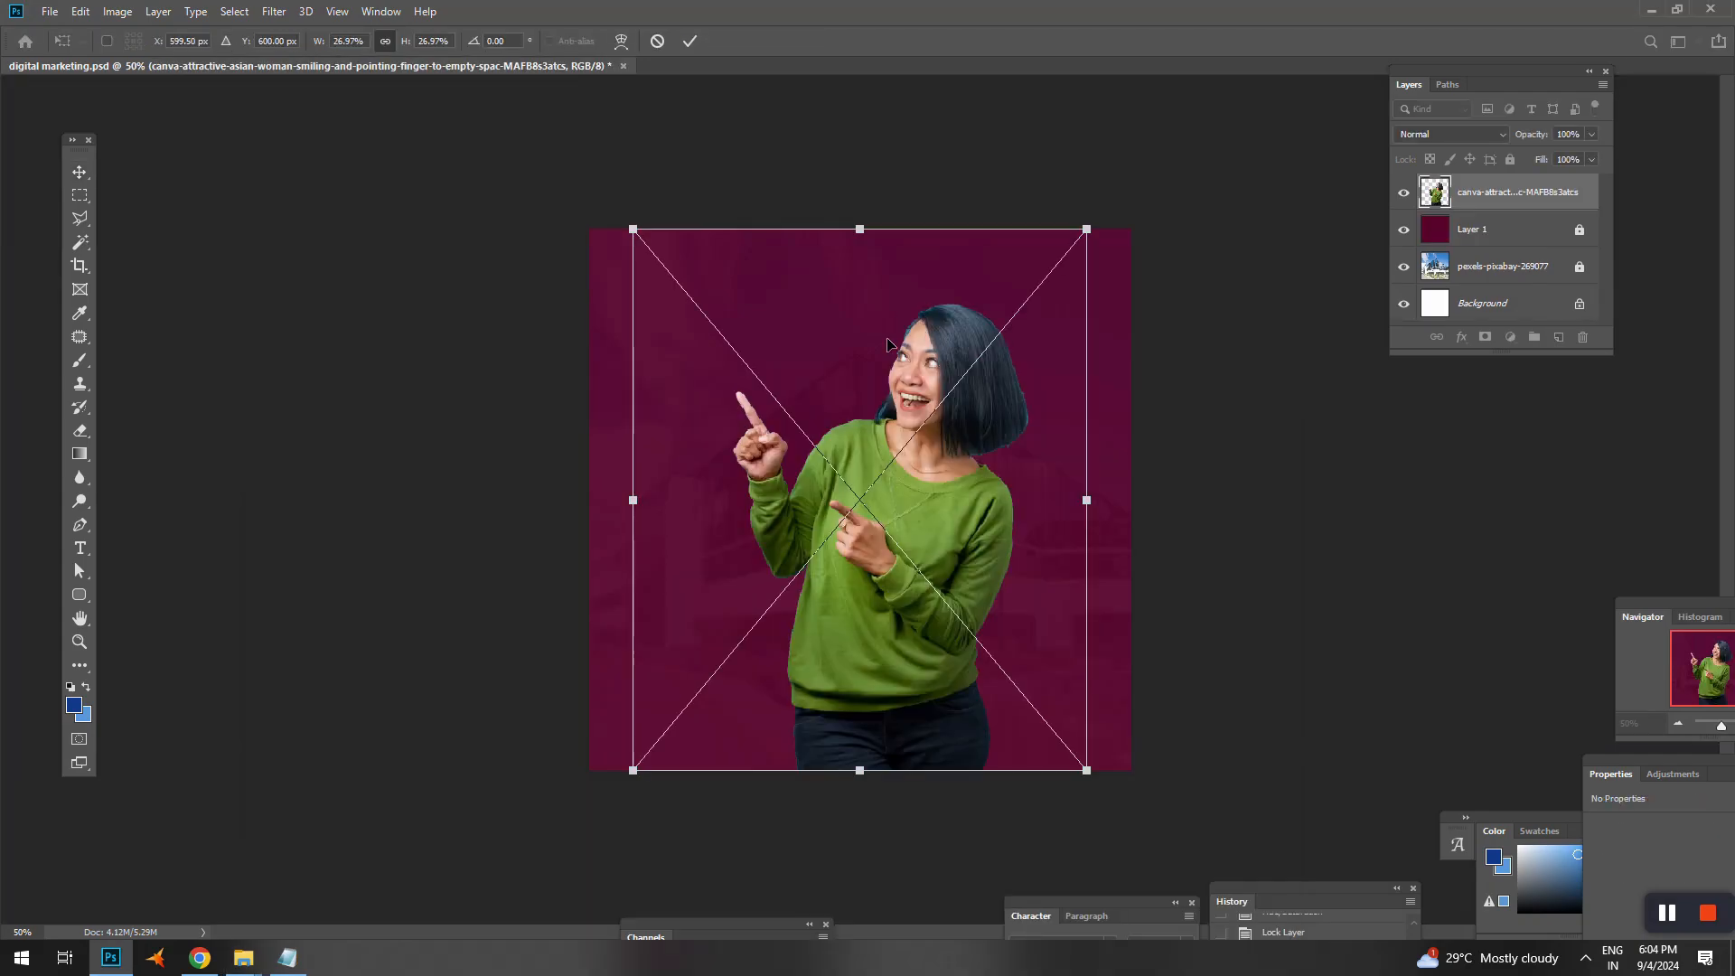
left_click_drag(632, 220, 776, 371)
mouse_move(967, 456)
left_mouse_down()
mouse_move(980, 446)
mouse_move(990, 474)
left_mouse_up()
left_click_drag(1119, 371, 1140, 344)
left_click_drag(1081, 412, 1071, 409)
key("Return")
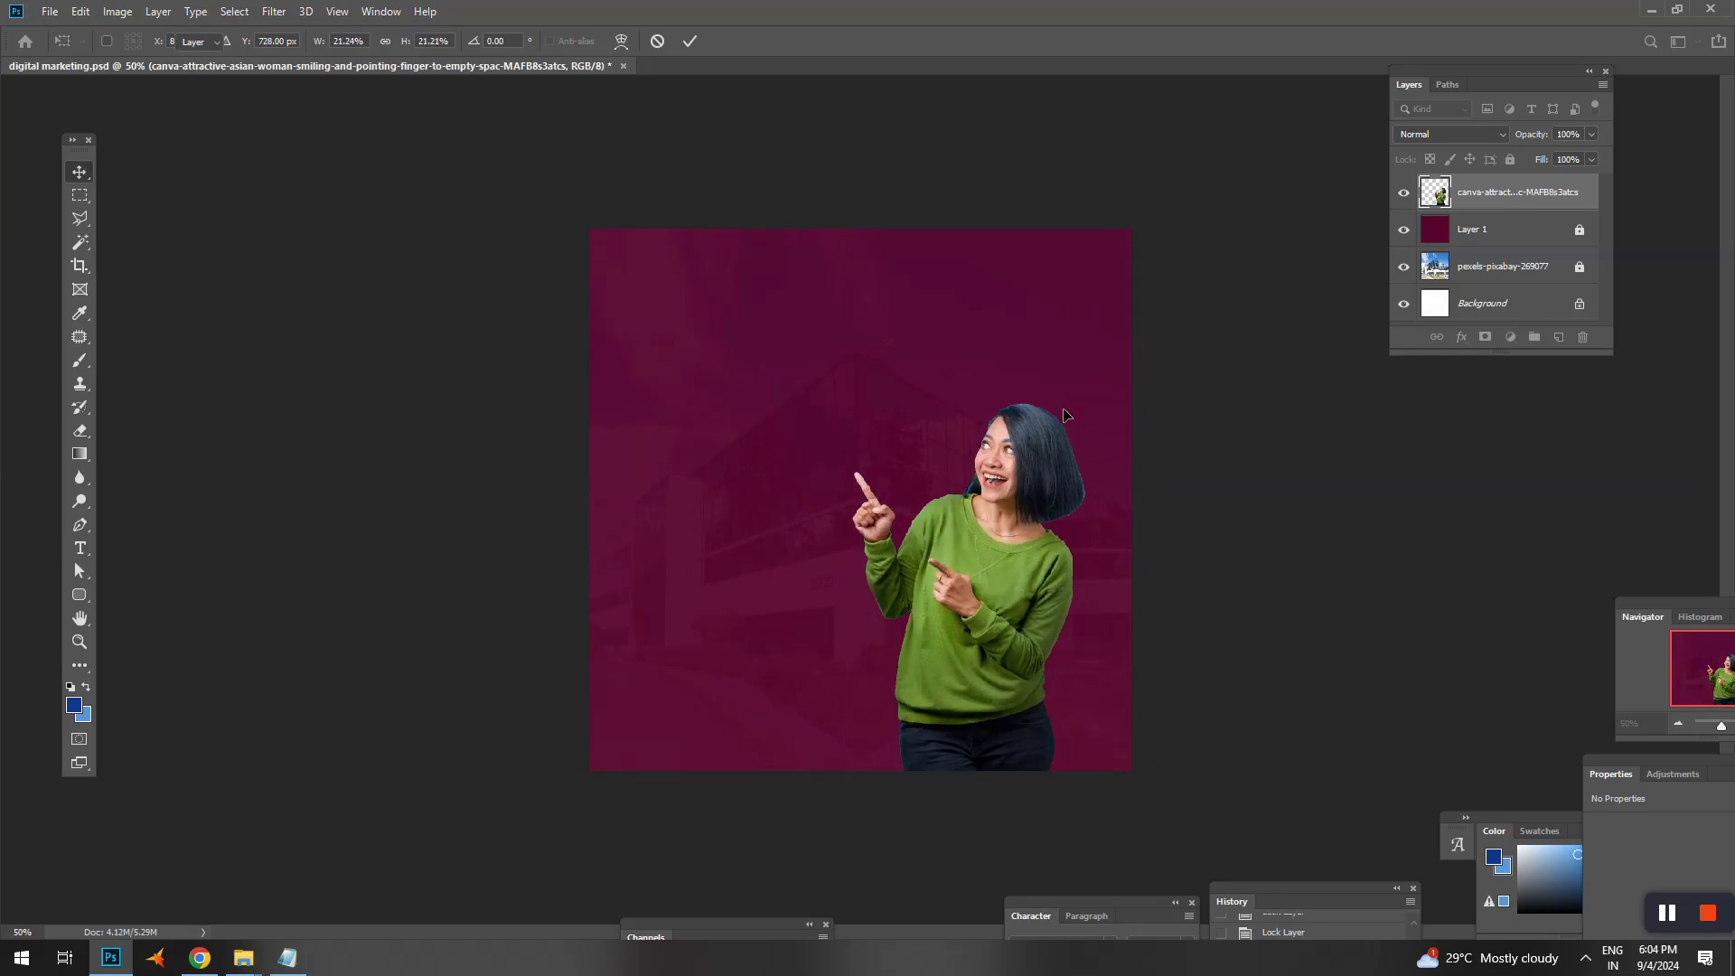
key("ctrl+t")
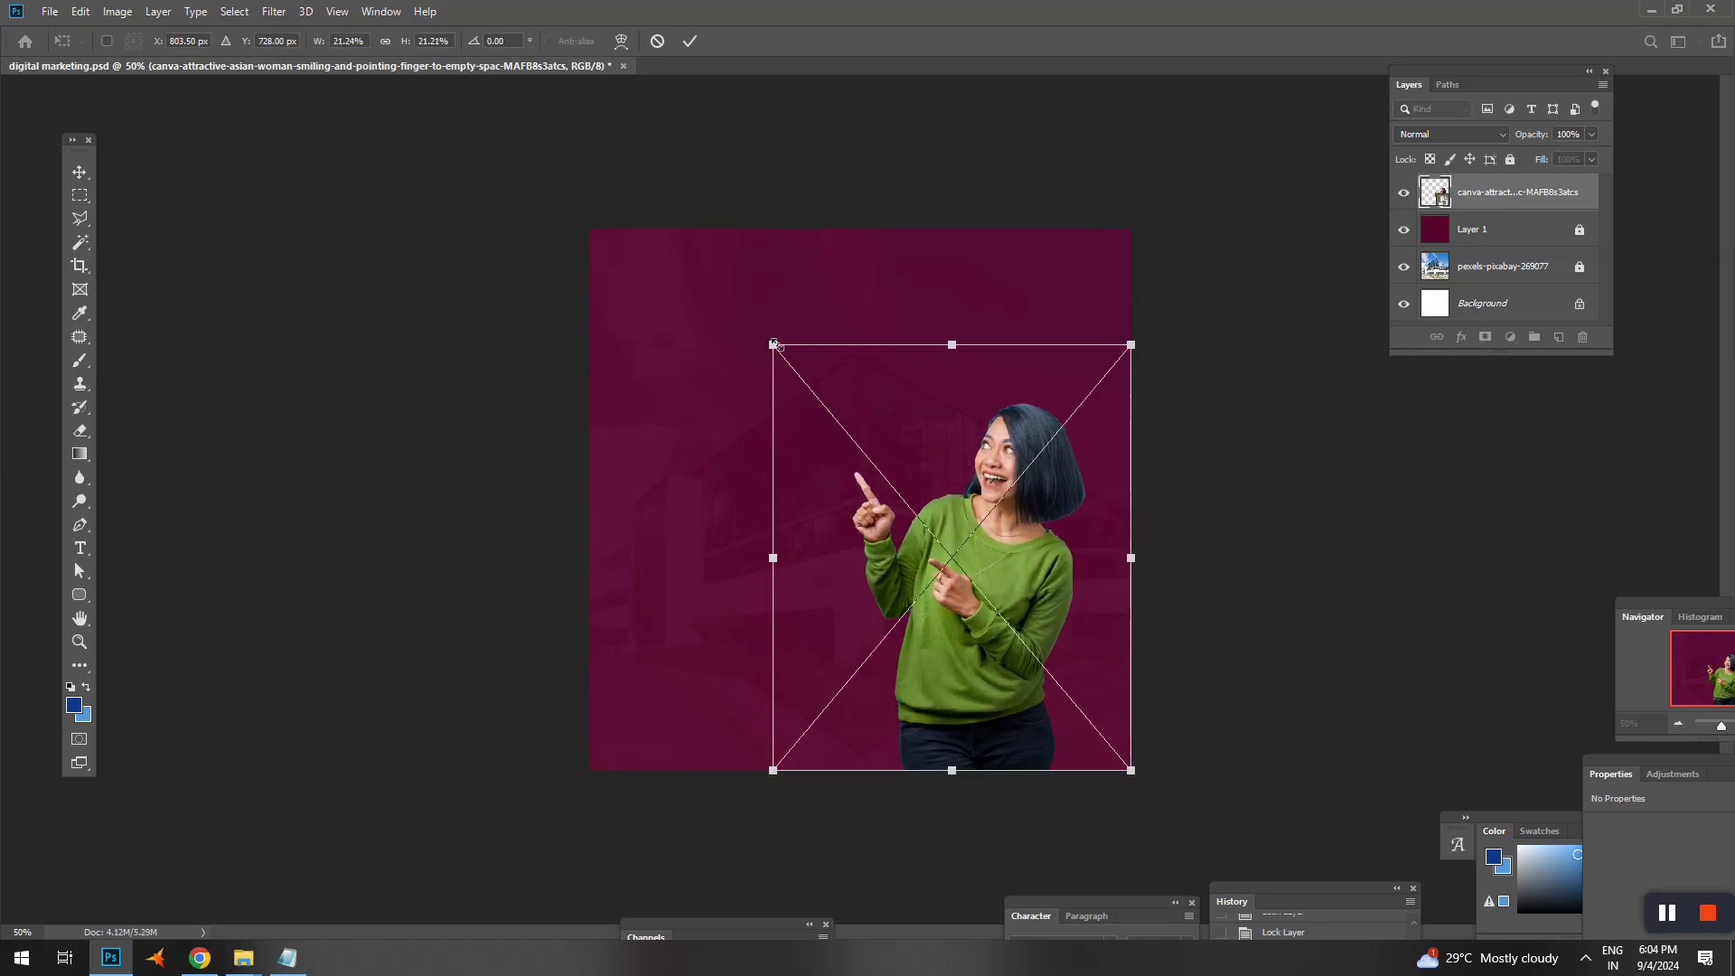
left_click(775, 345)
key("Return")
- Rasterize the pointing woman layer
left_click(1056, 467, "ctrl")
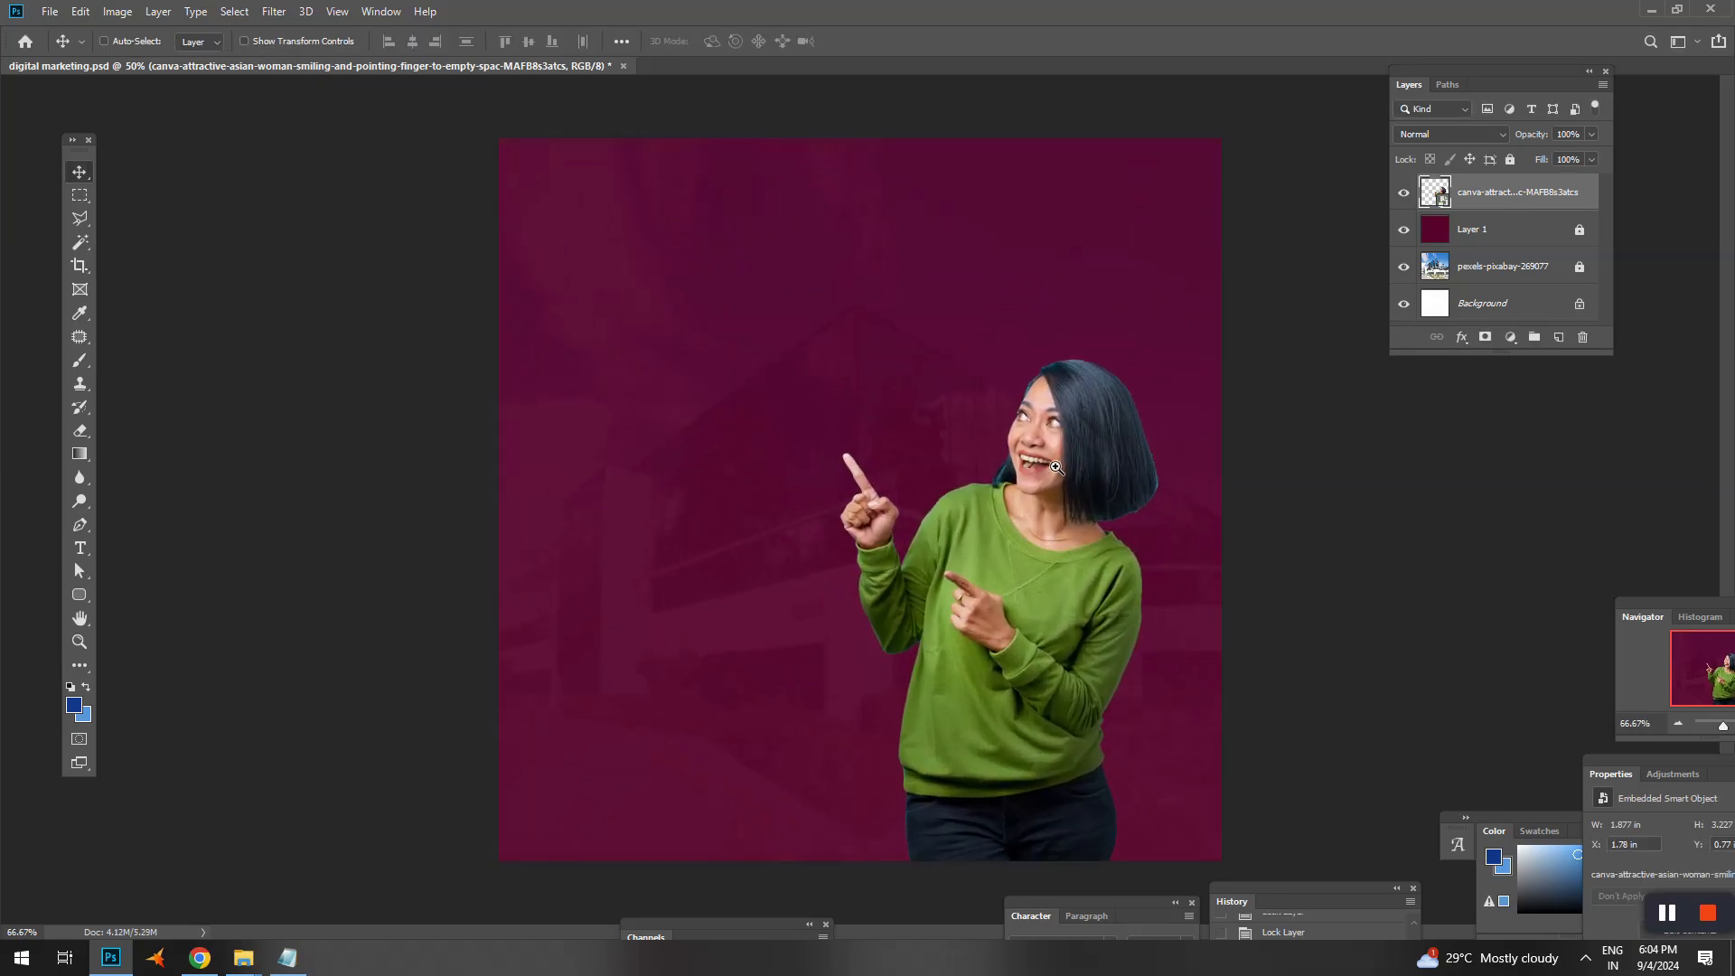
left_click(1056, 466, "ctrl")
left_click_drag(1056, 466, 946, 467)
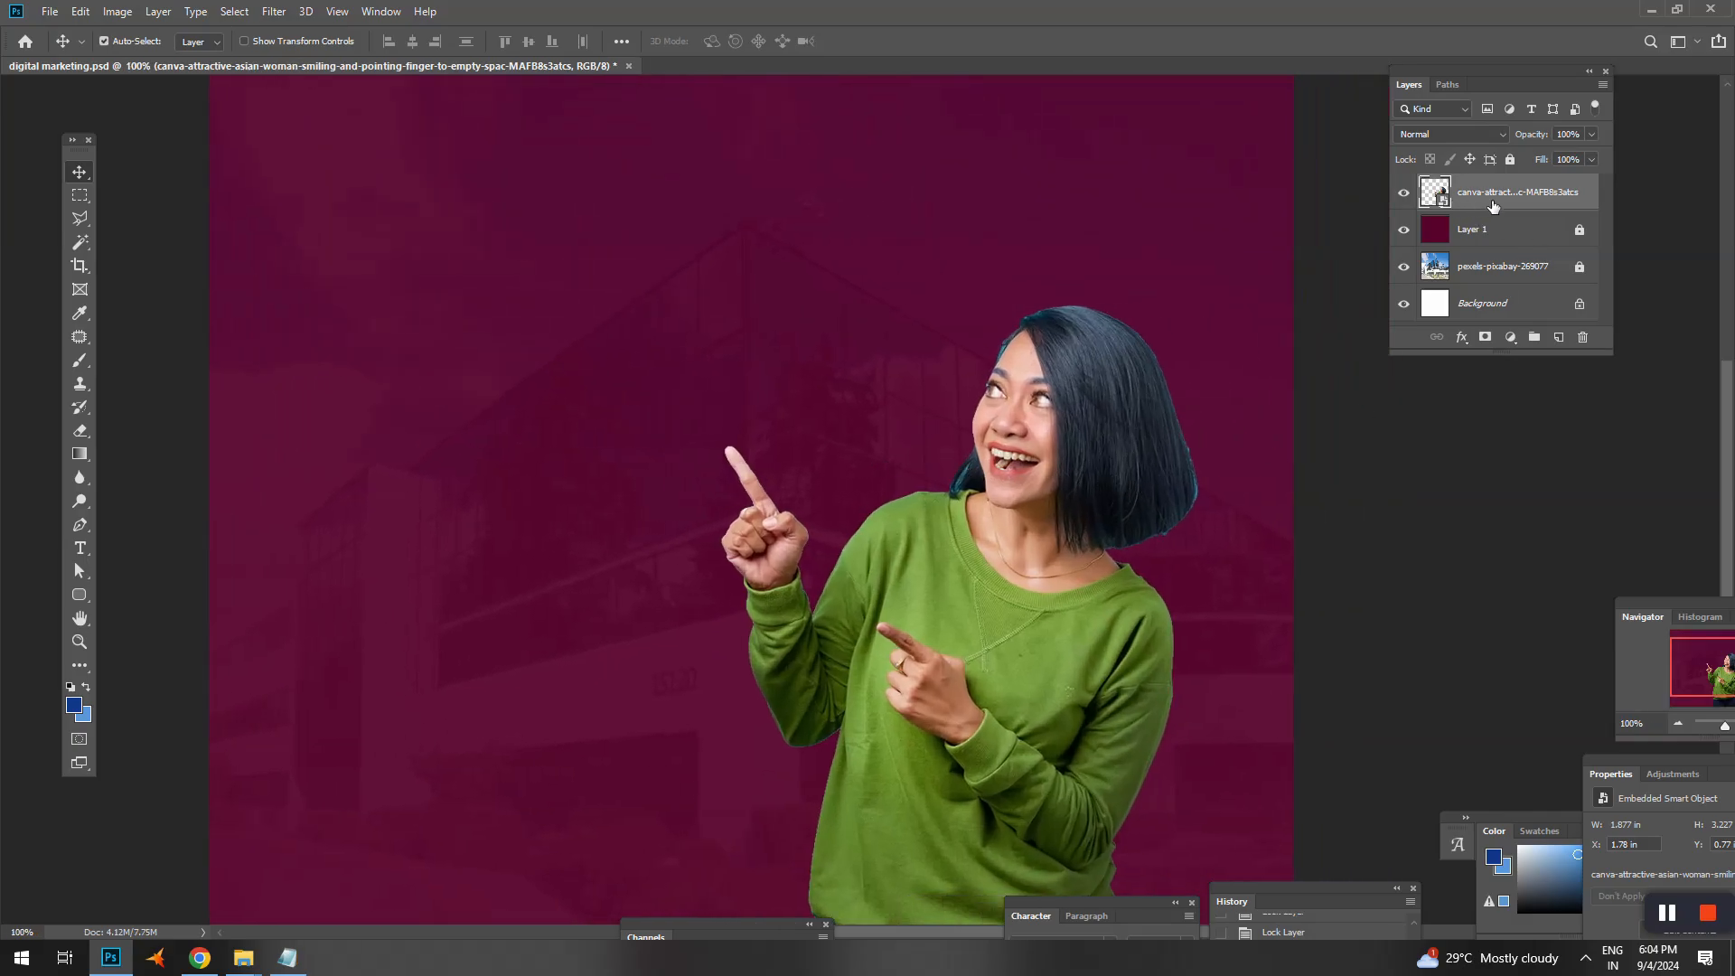
right_click(1493, 206)
left_click(1338, 493)
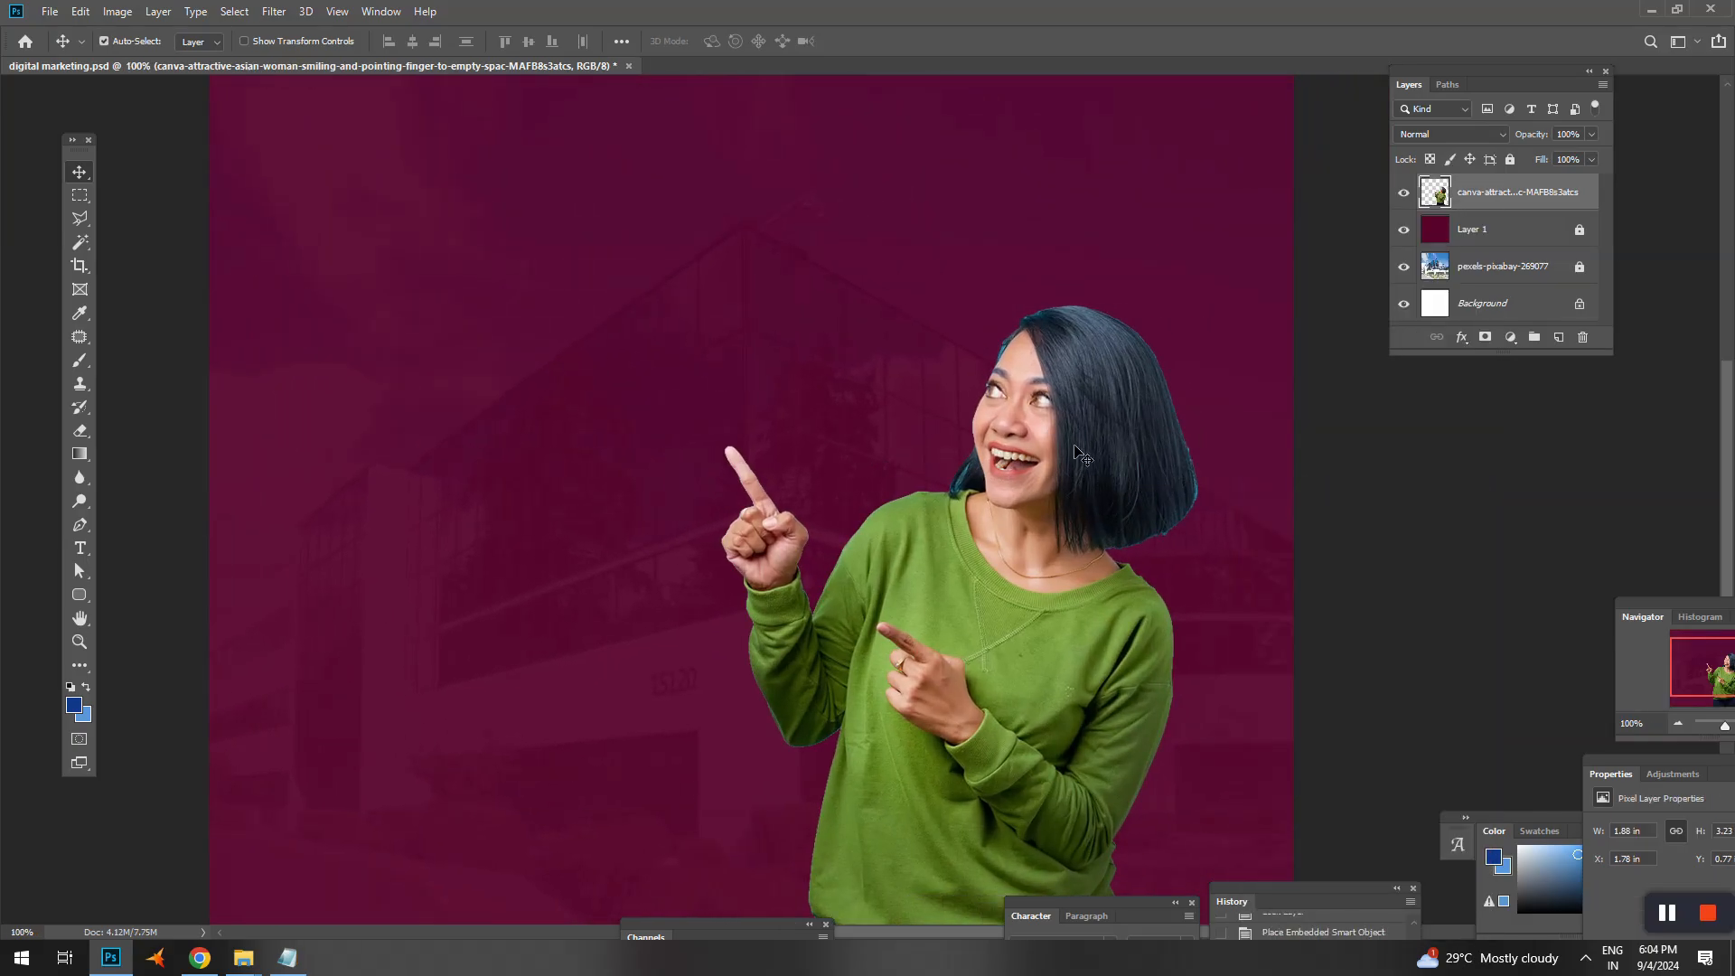
- Cut away the bluish fringe along the outer and lower edge of the woman's hair with a Polygonal Lasso selection, and deselect
key("l")
left_click(1232, 531, "ctrl")
left_click(1232, 531, "ctrl")
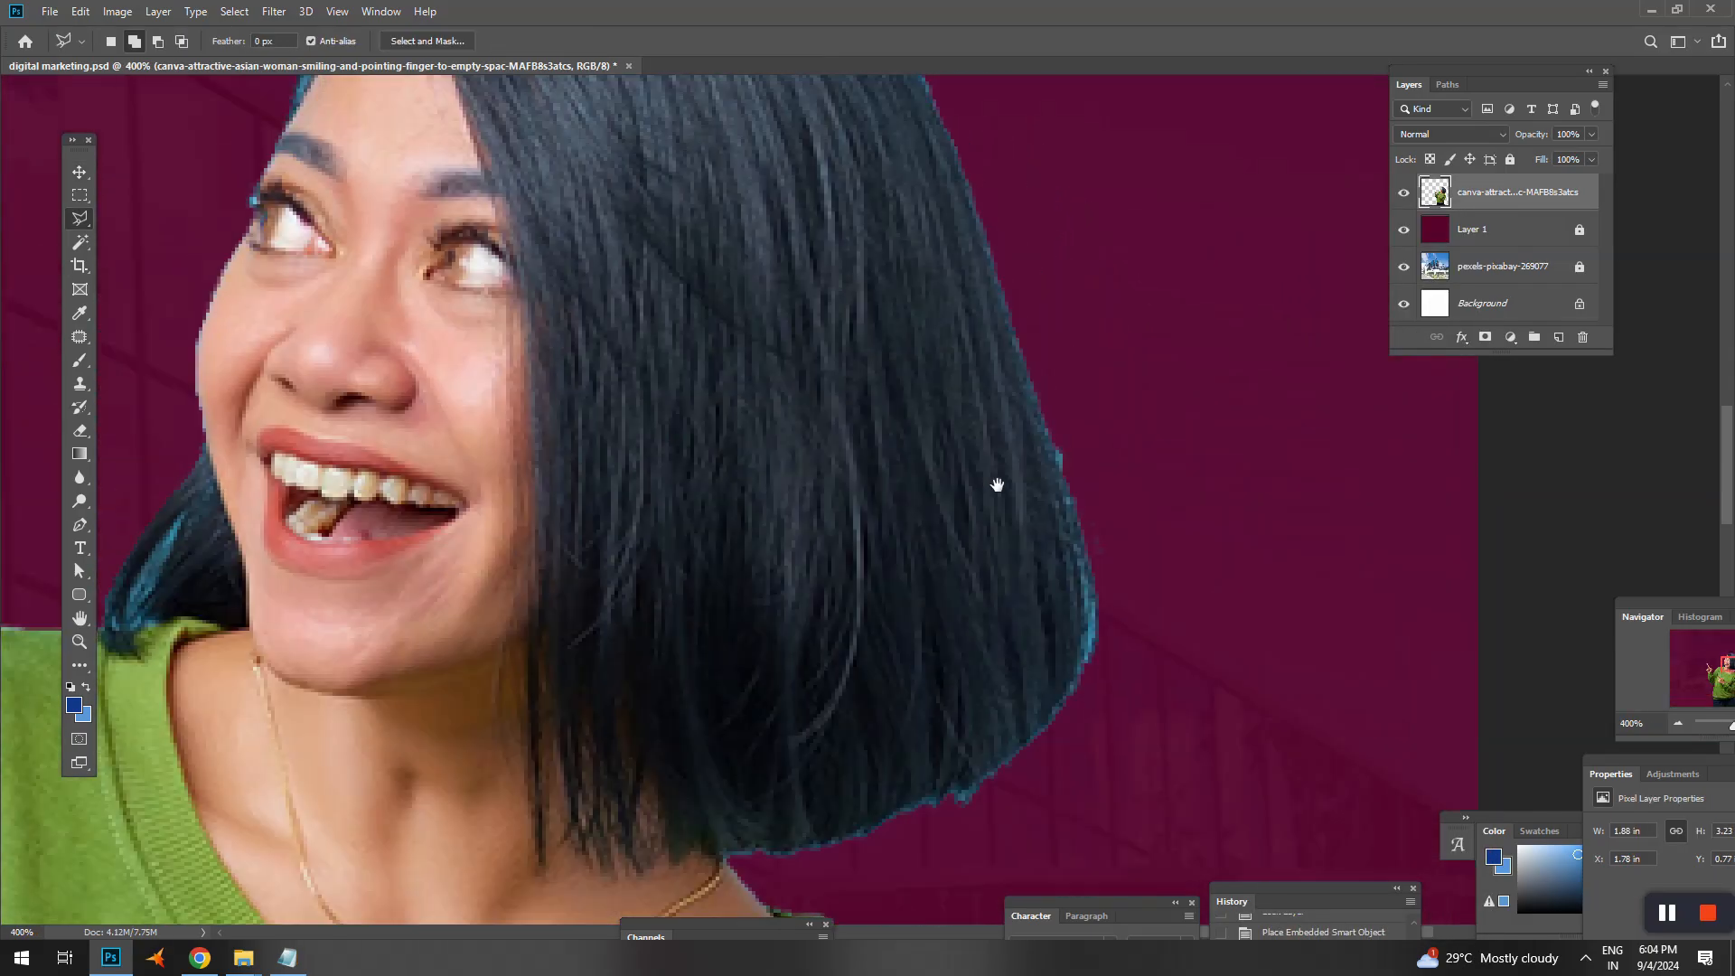
left_click_drag(998, 486, 1003, 507)
left_click(1031, 359, "ctrl")
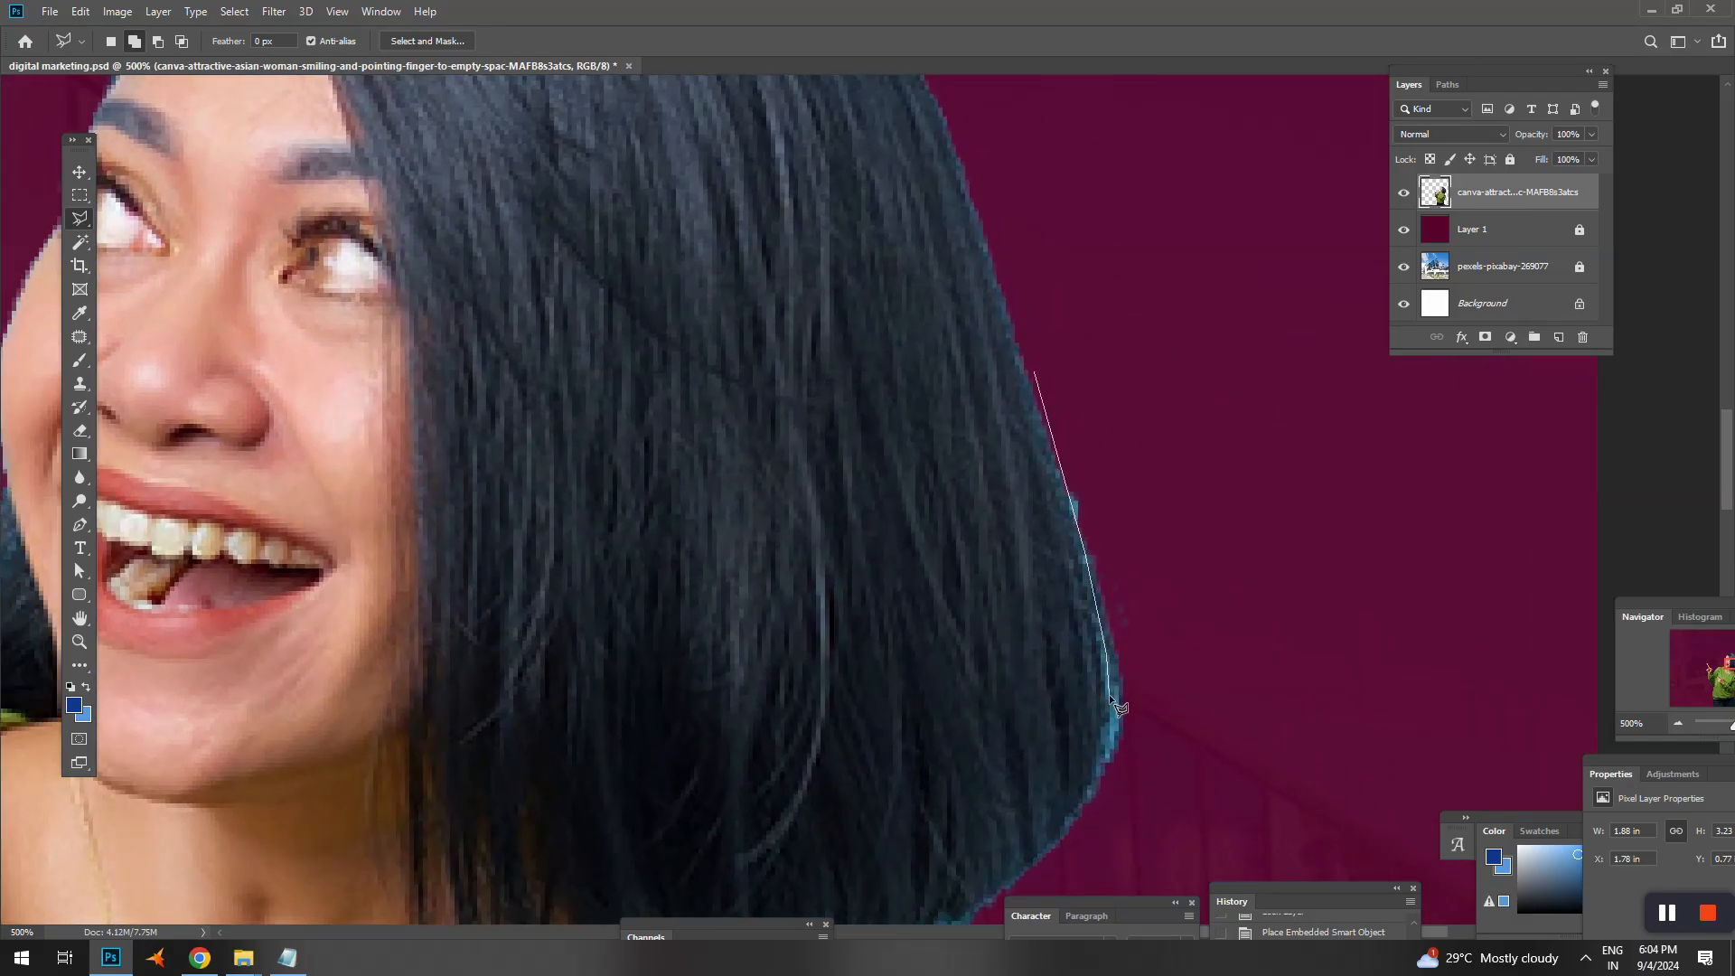
left_click(1120, 492, "ctrl")
scroll(1152, 333, "down", 5)
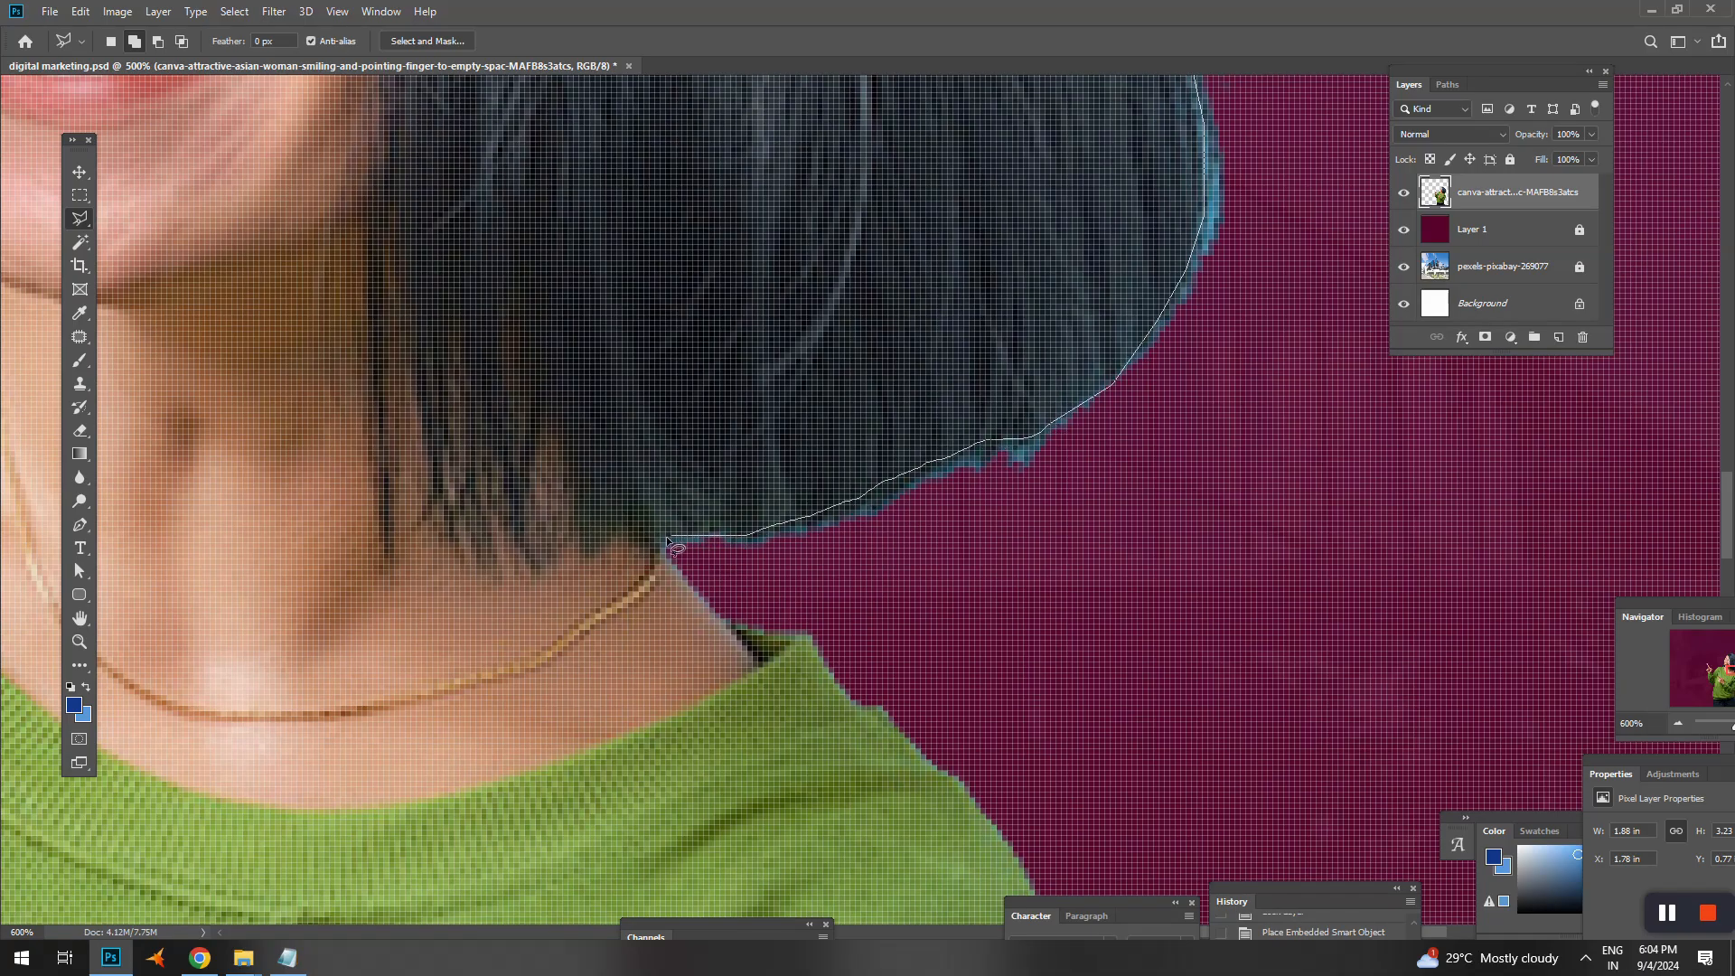
scroll(1166, 587, "down", 1)
left_click(1245, 644)
double_click(1216, 383)
right_click(1117, 256)
left_click(1131, 261)
key("ctrl+0")
key("v")
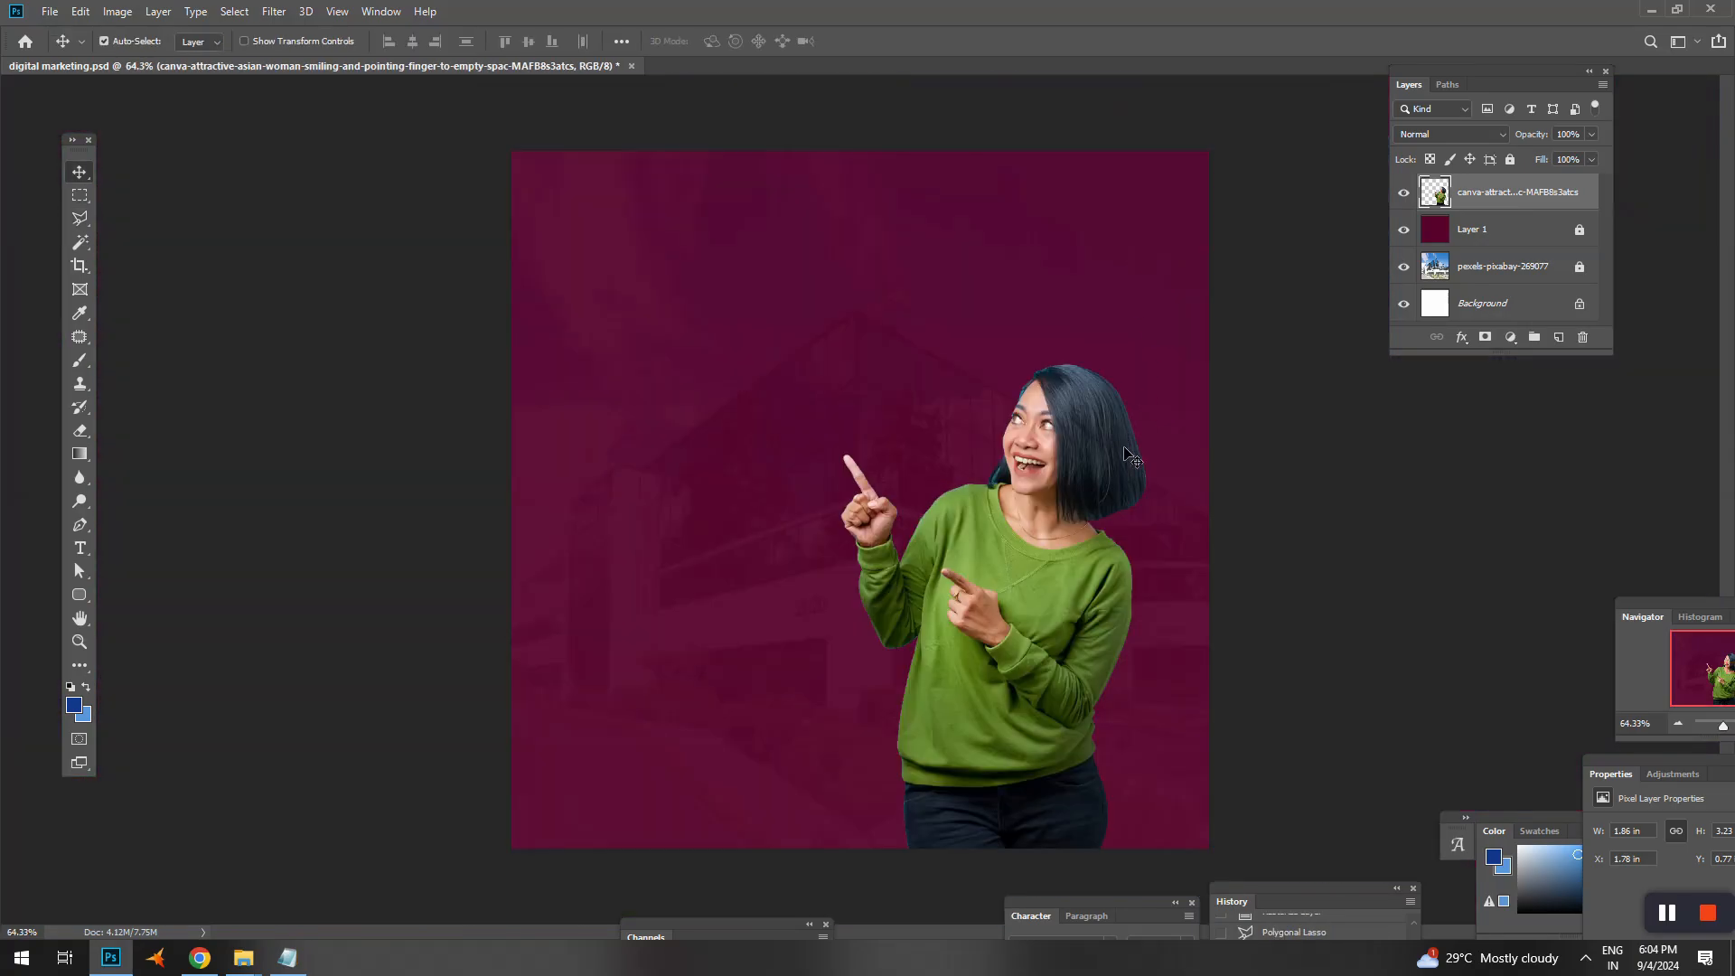
- Apply one Dodge stroke at the top of the woman's hair with Midtones range and 63% exposure, and deselect the layer
key("o")
left_click(1092, 325)
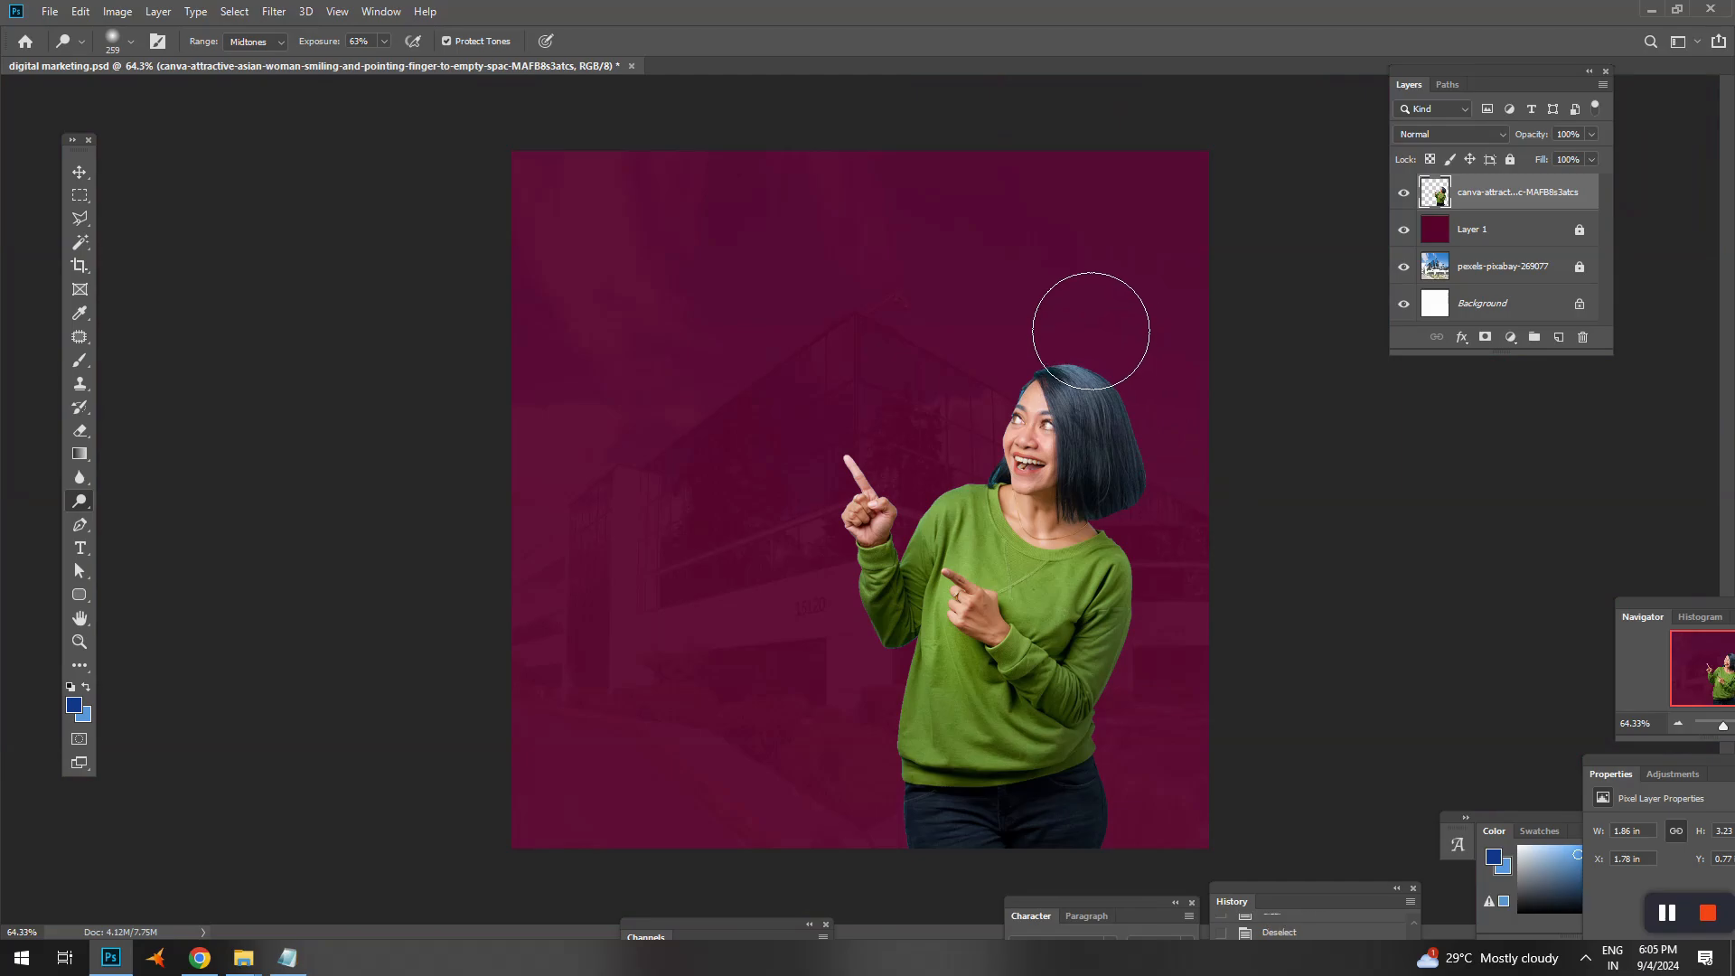
key("v")
left_click(18, 542)
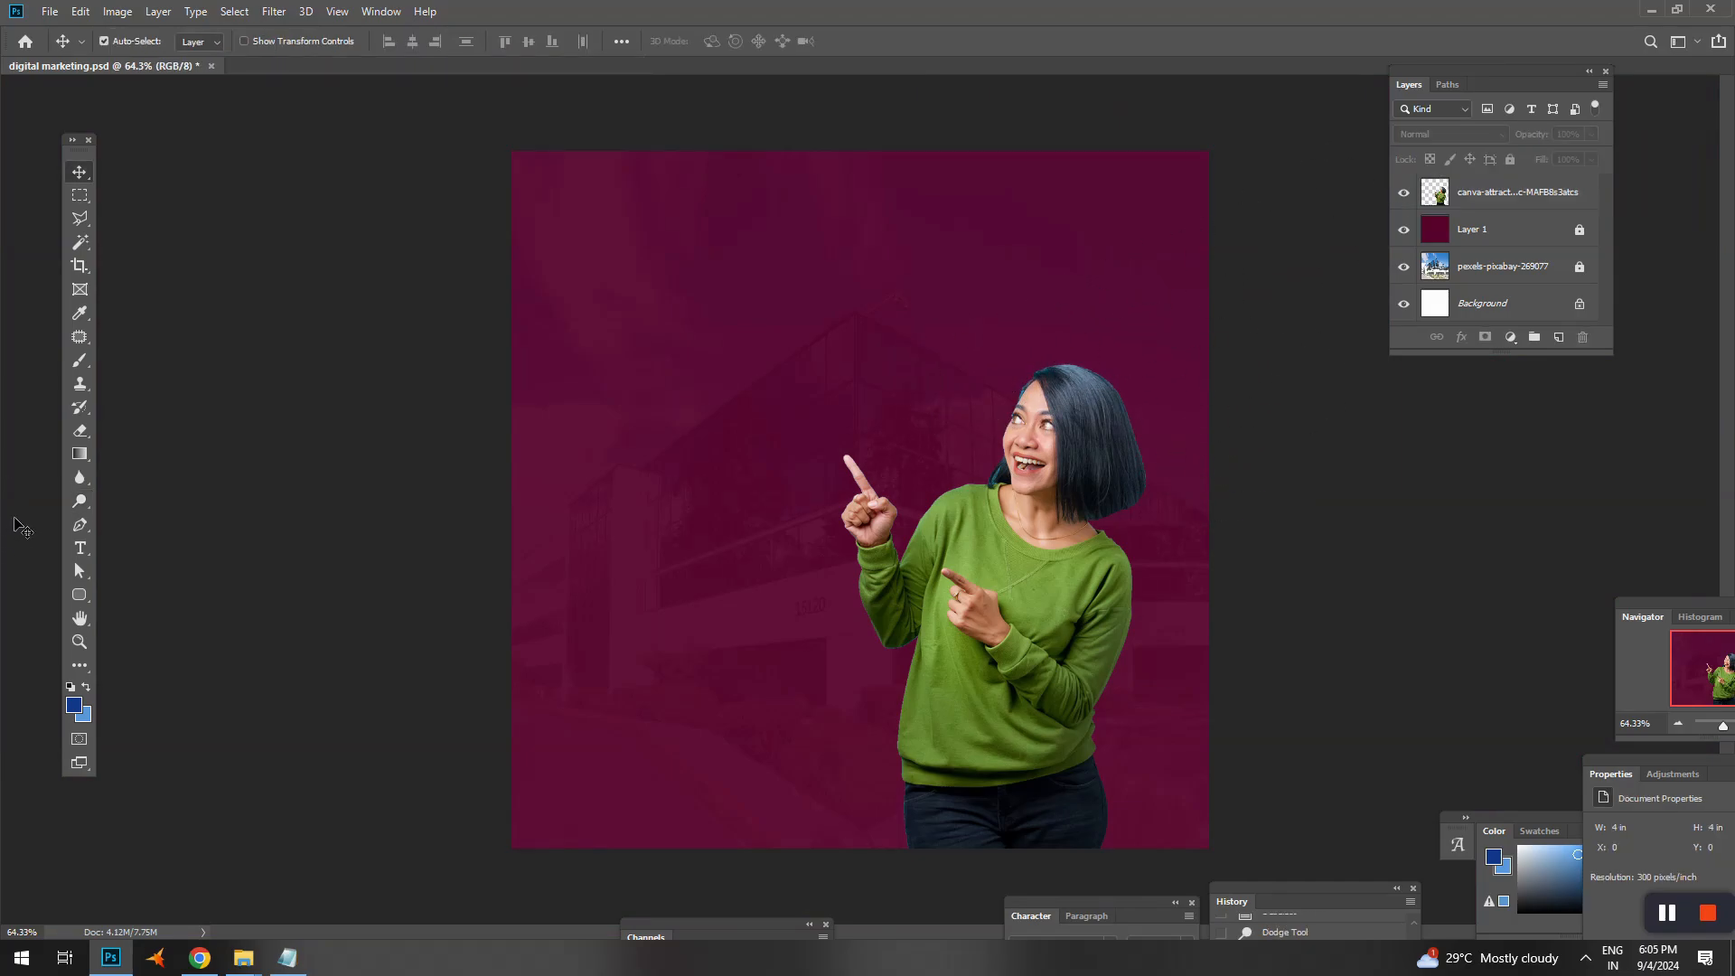
- Draw a circle about 566 px across behind the woman, directly above the maroon overlay layer
left_click(1489, 207)
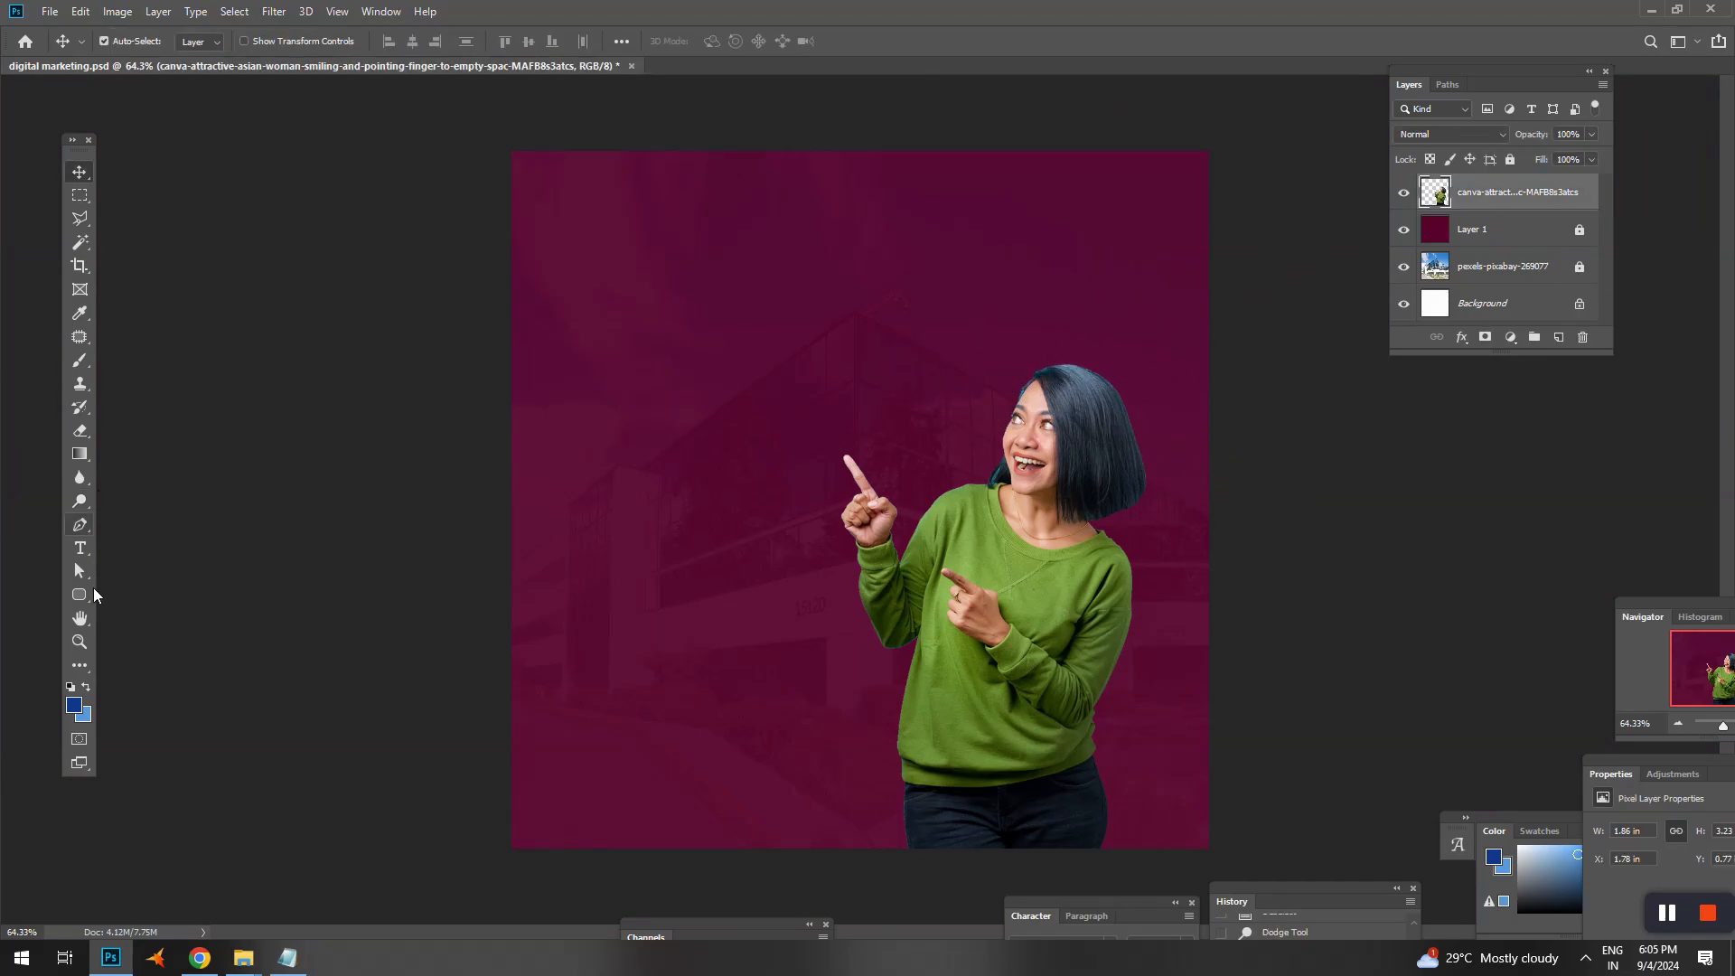
left_click(83, 600)
left_click(163, 633)
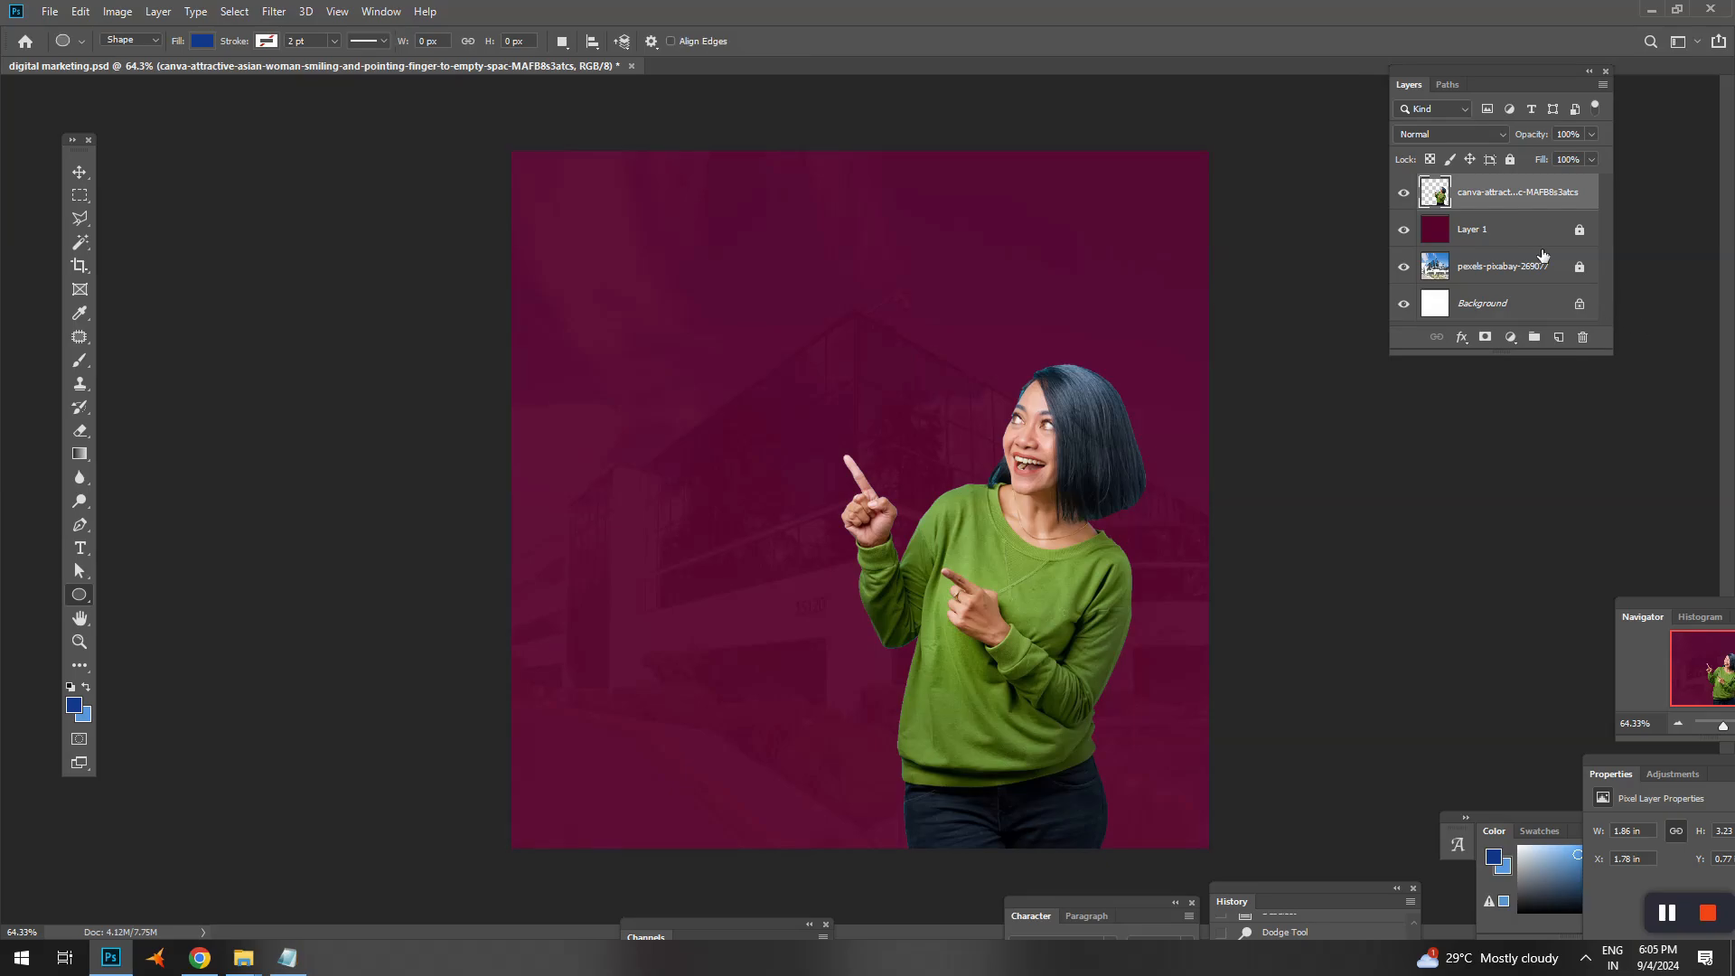
left_click(1509, 234)
left_click_drag(900, 555, 1065, 718)
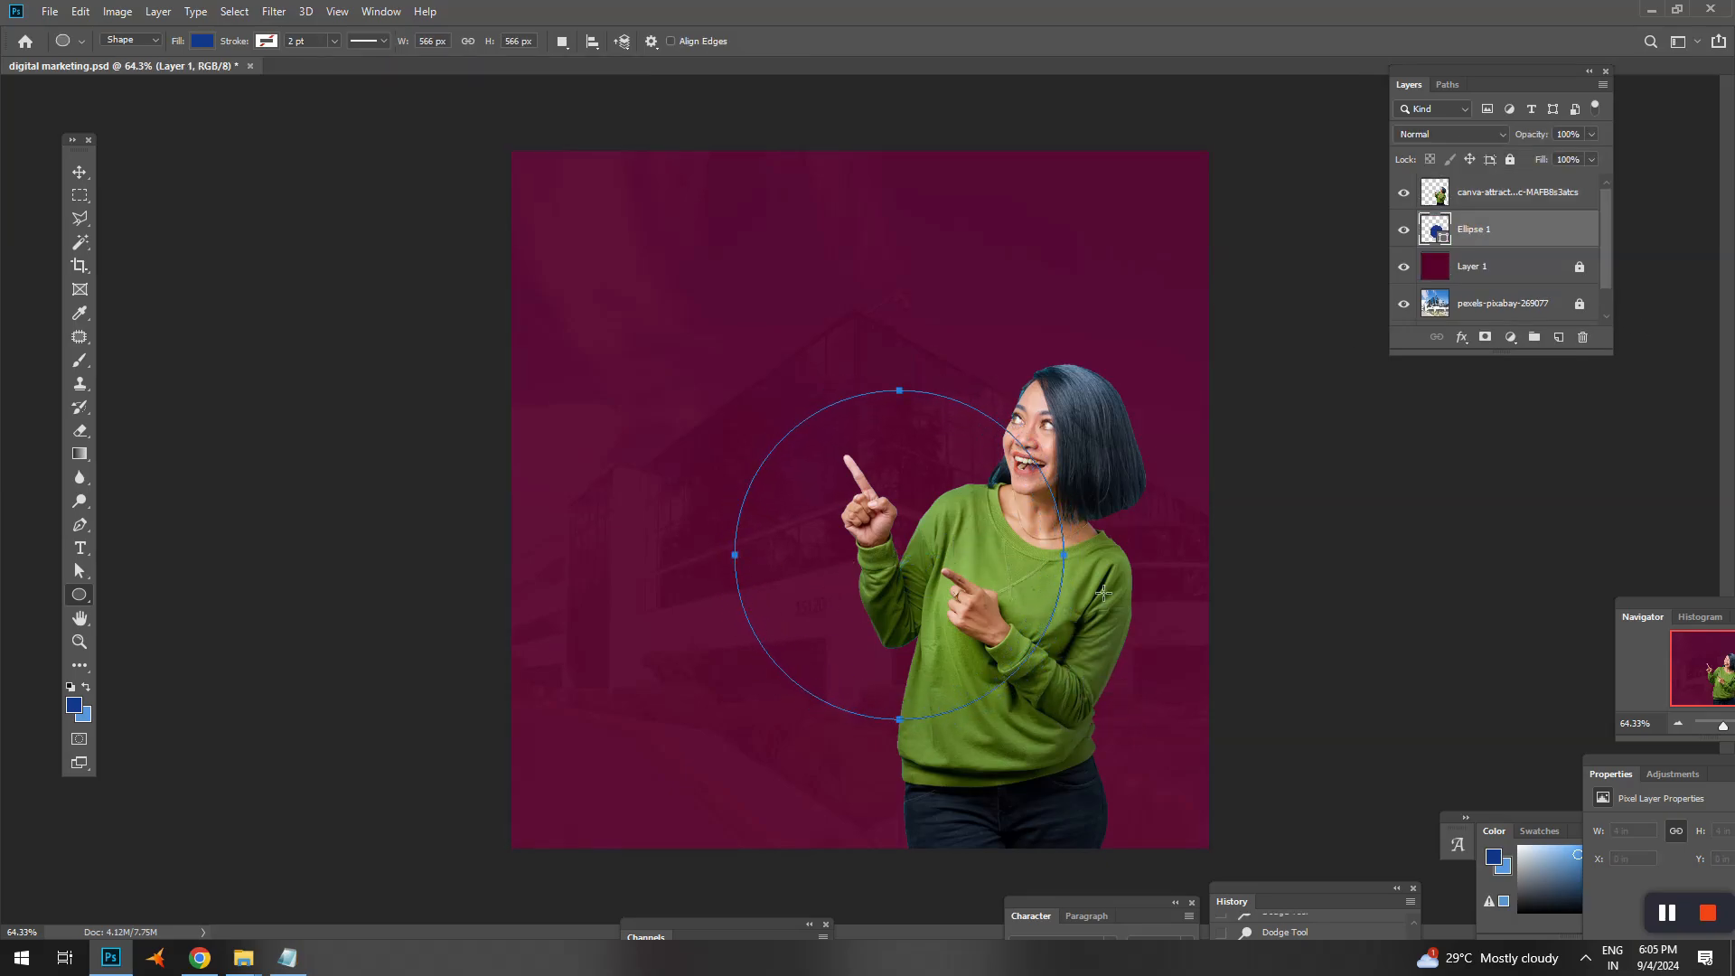
- Recolour the circle to yellow #e2d611 and deselect it
double_click(1437, 235)
left_click(1505, 508)
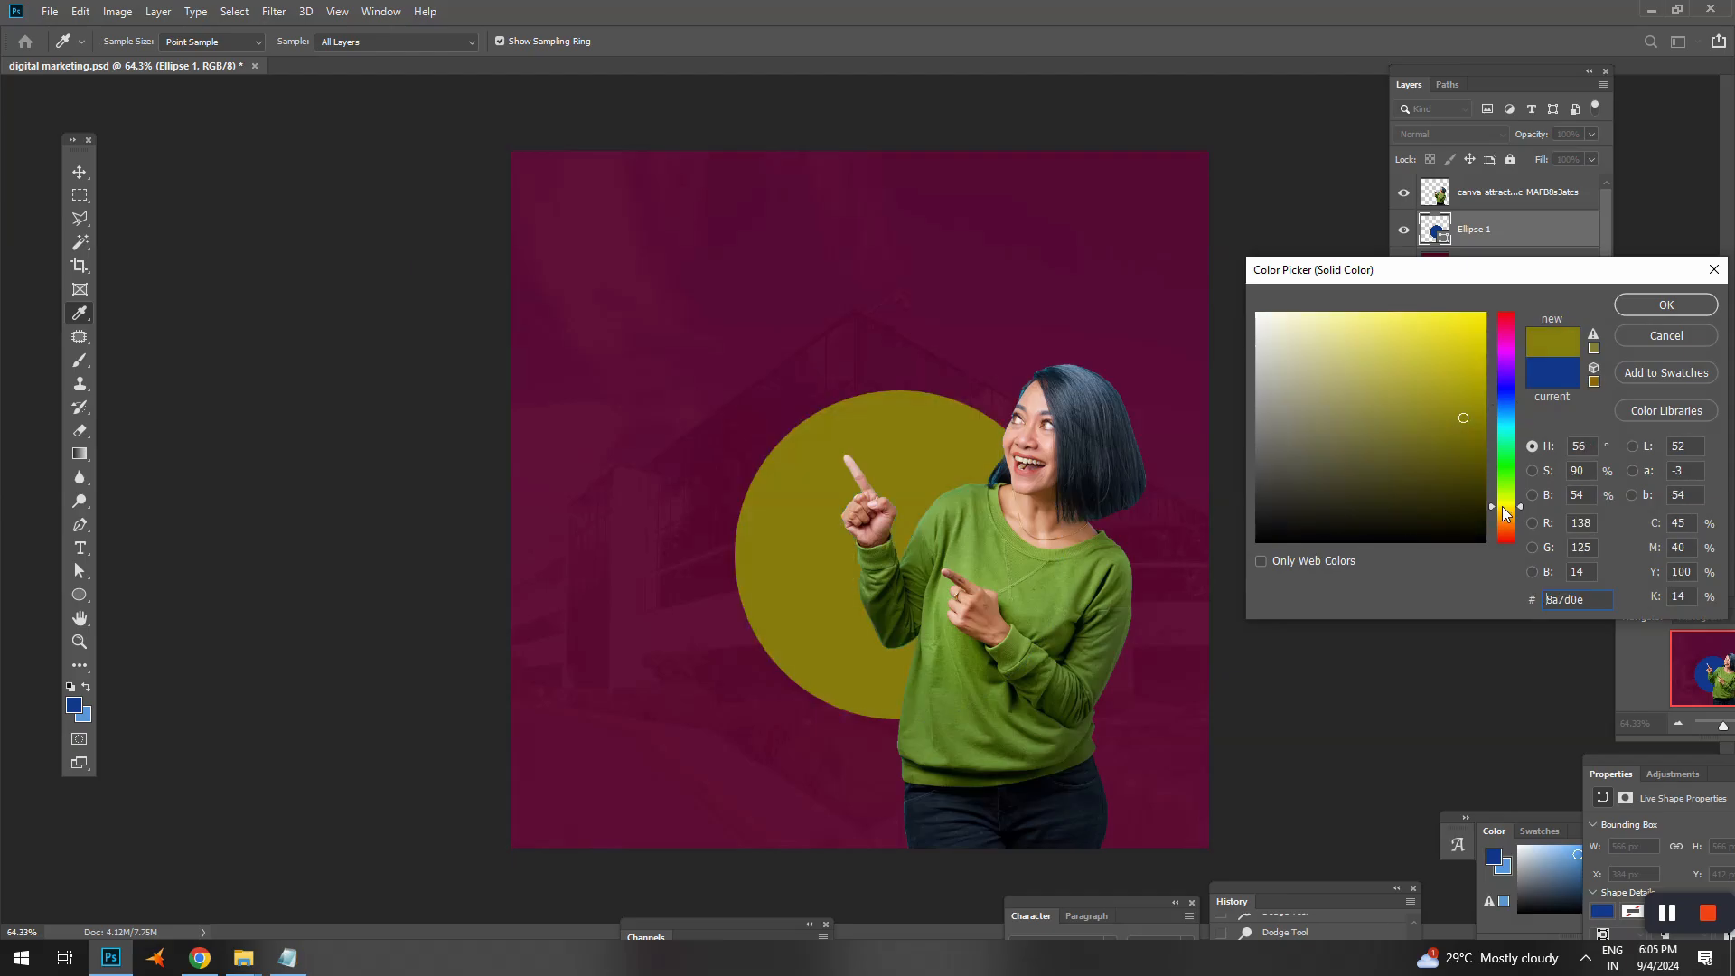
left_click_drag(1477, 358, 1470, 336)
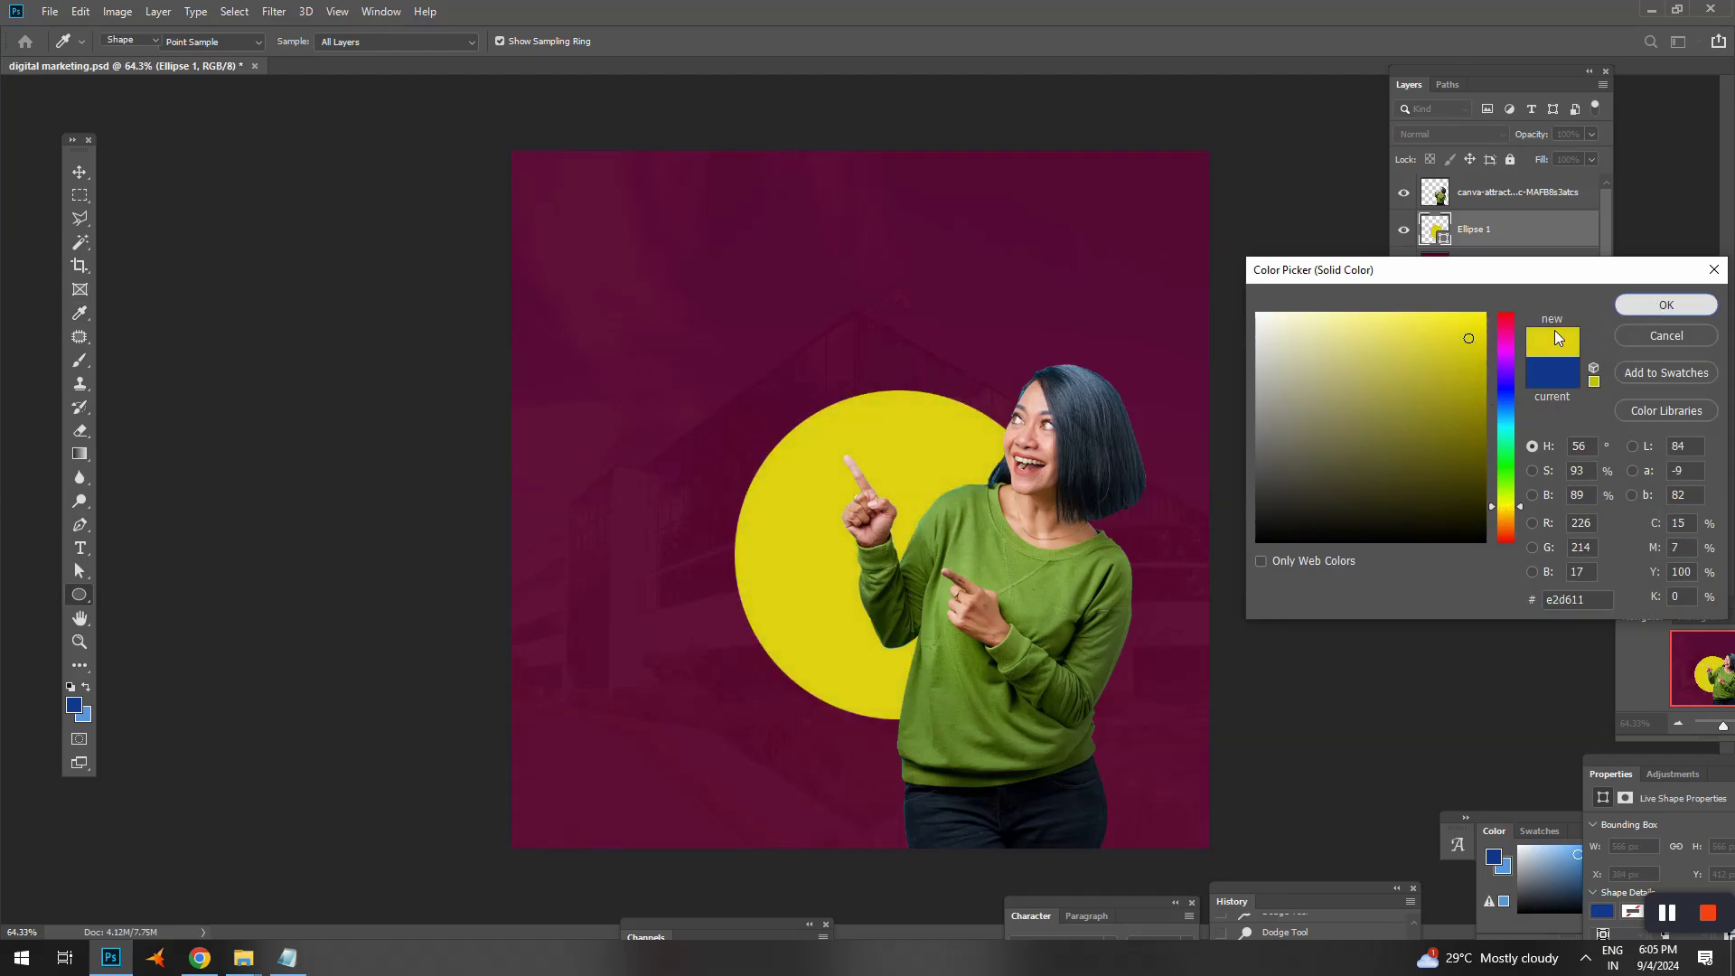
left_click(1666, 305)
left_click(80, 173)
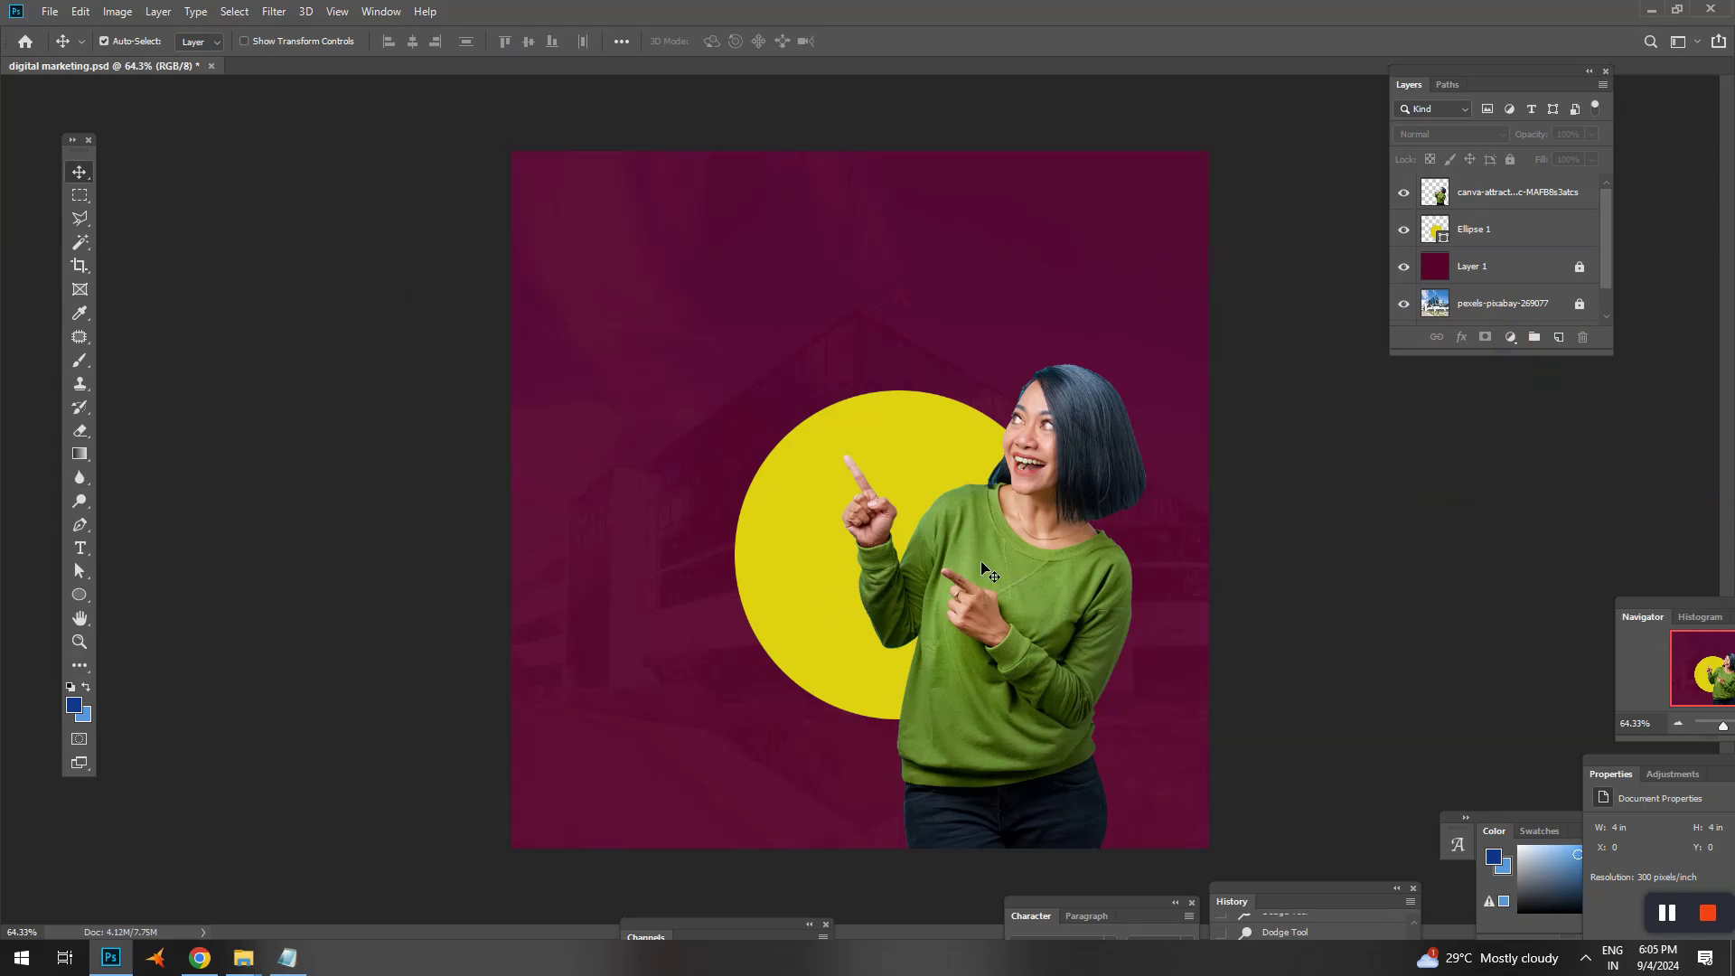
- Enlarge the yellow circle to about 121.7% width and 117.8% height and centre it behind the woman
key("ctrl")
key("ctrl+t")
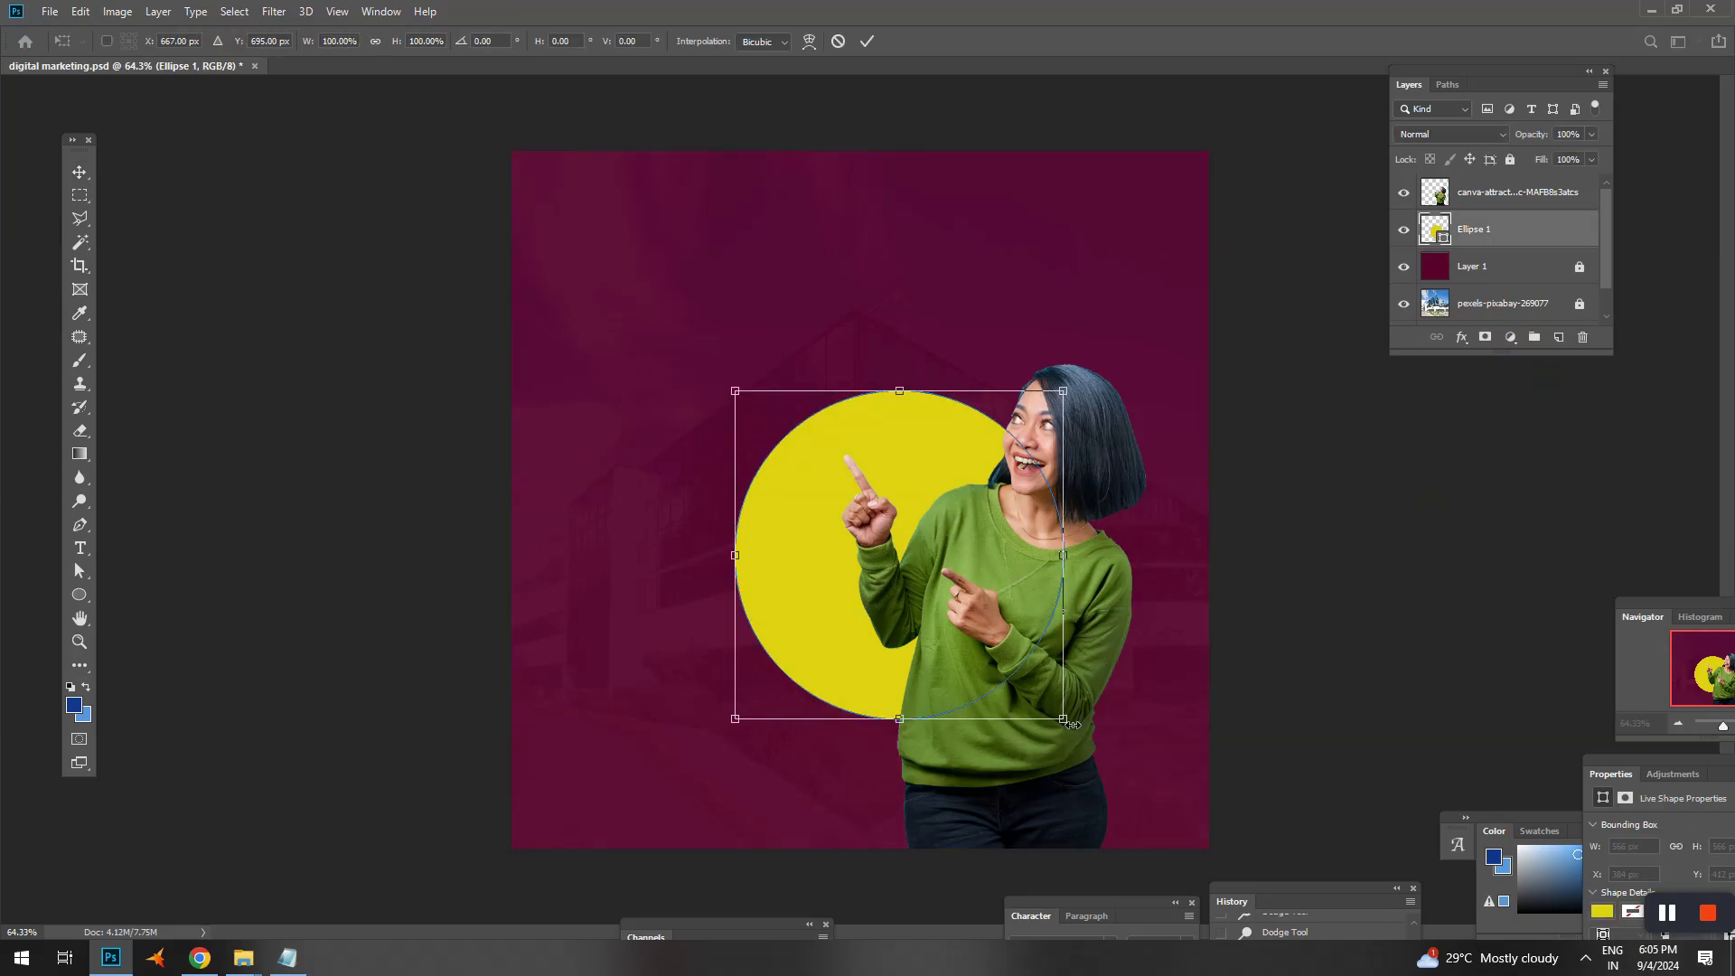
left_click_drag(1065, 720, 1136, 778)
left_click_drag(1036, 653, 1085, 669)
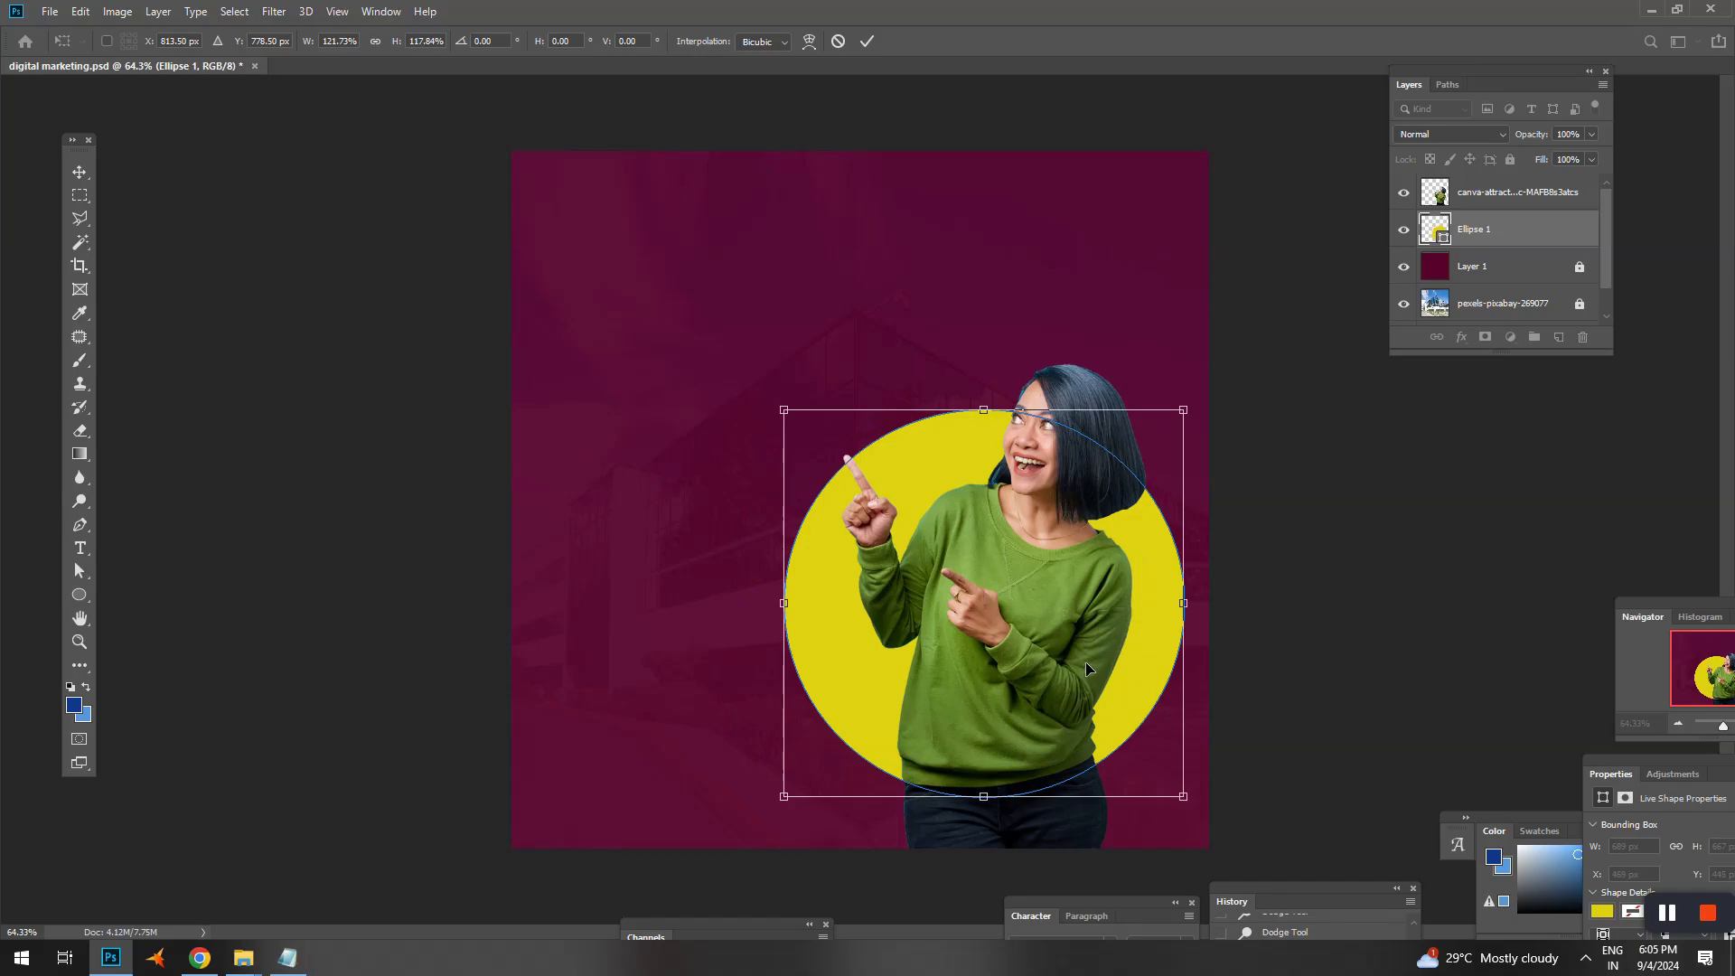
key("Return")
- Scale the woman up to about 108.4% from her lower corner and save the document
left_click(1089, 524)
key("ctrl+t")
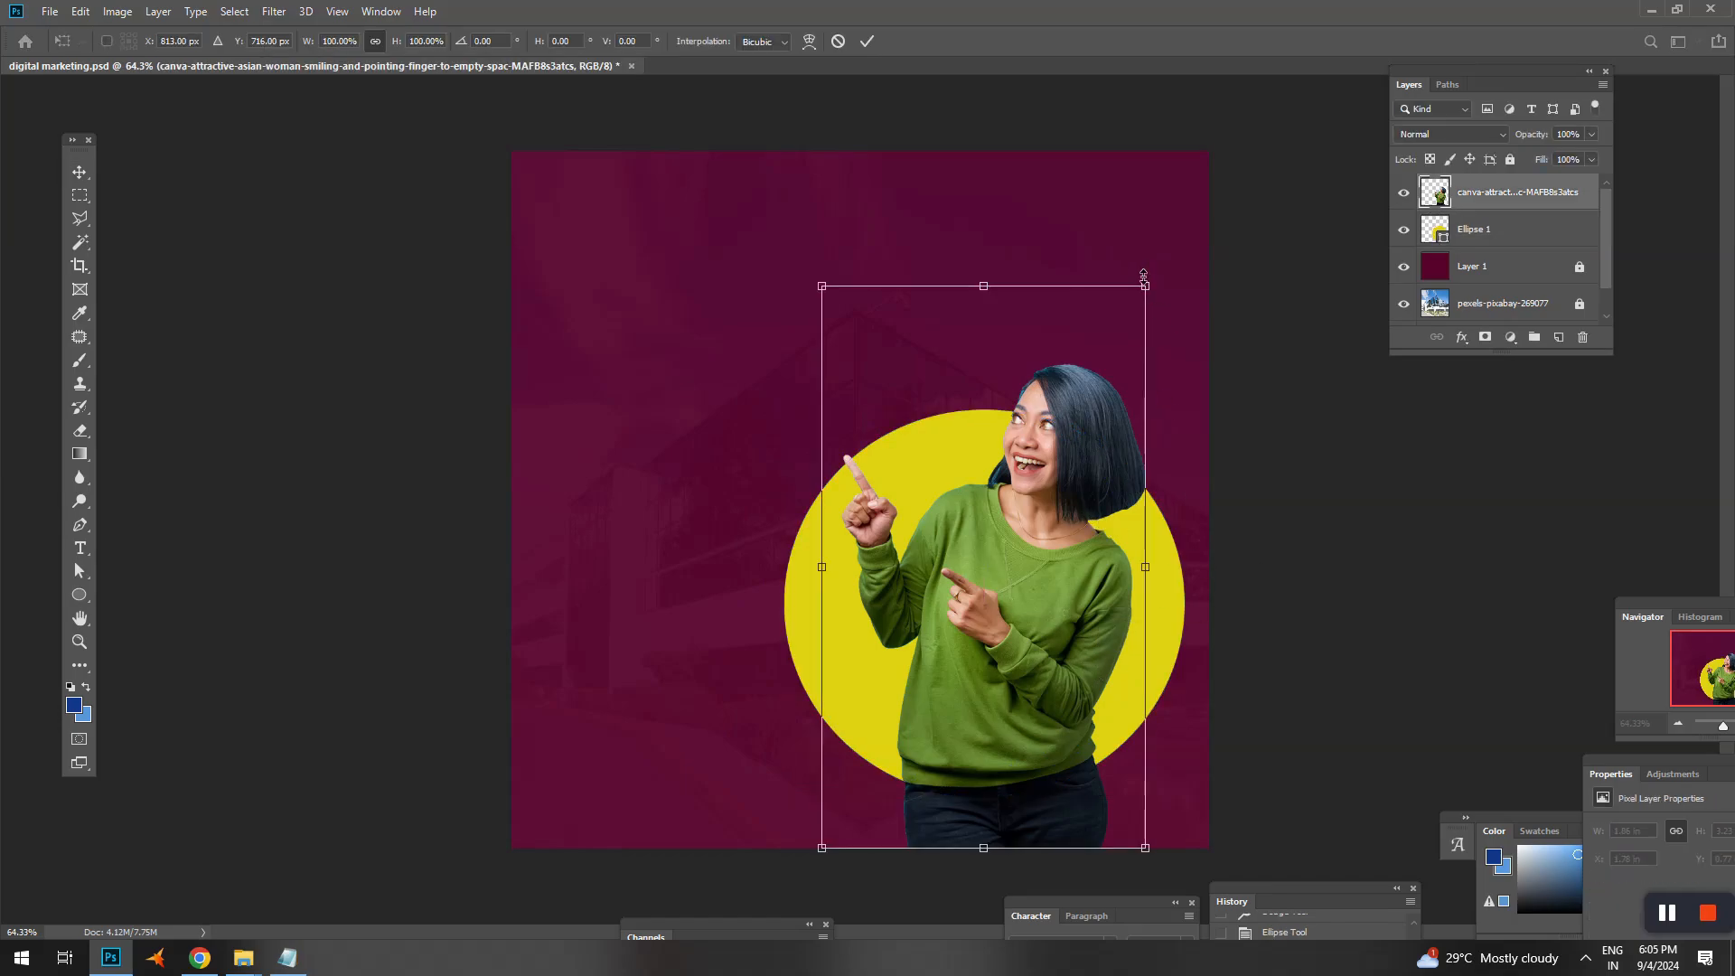
left_click_drag(1144, 286, 1172, 237)
key("Return")
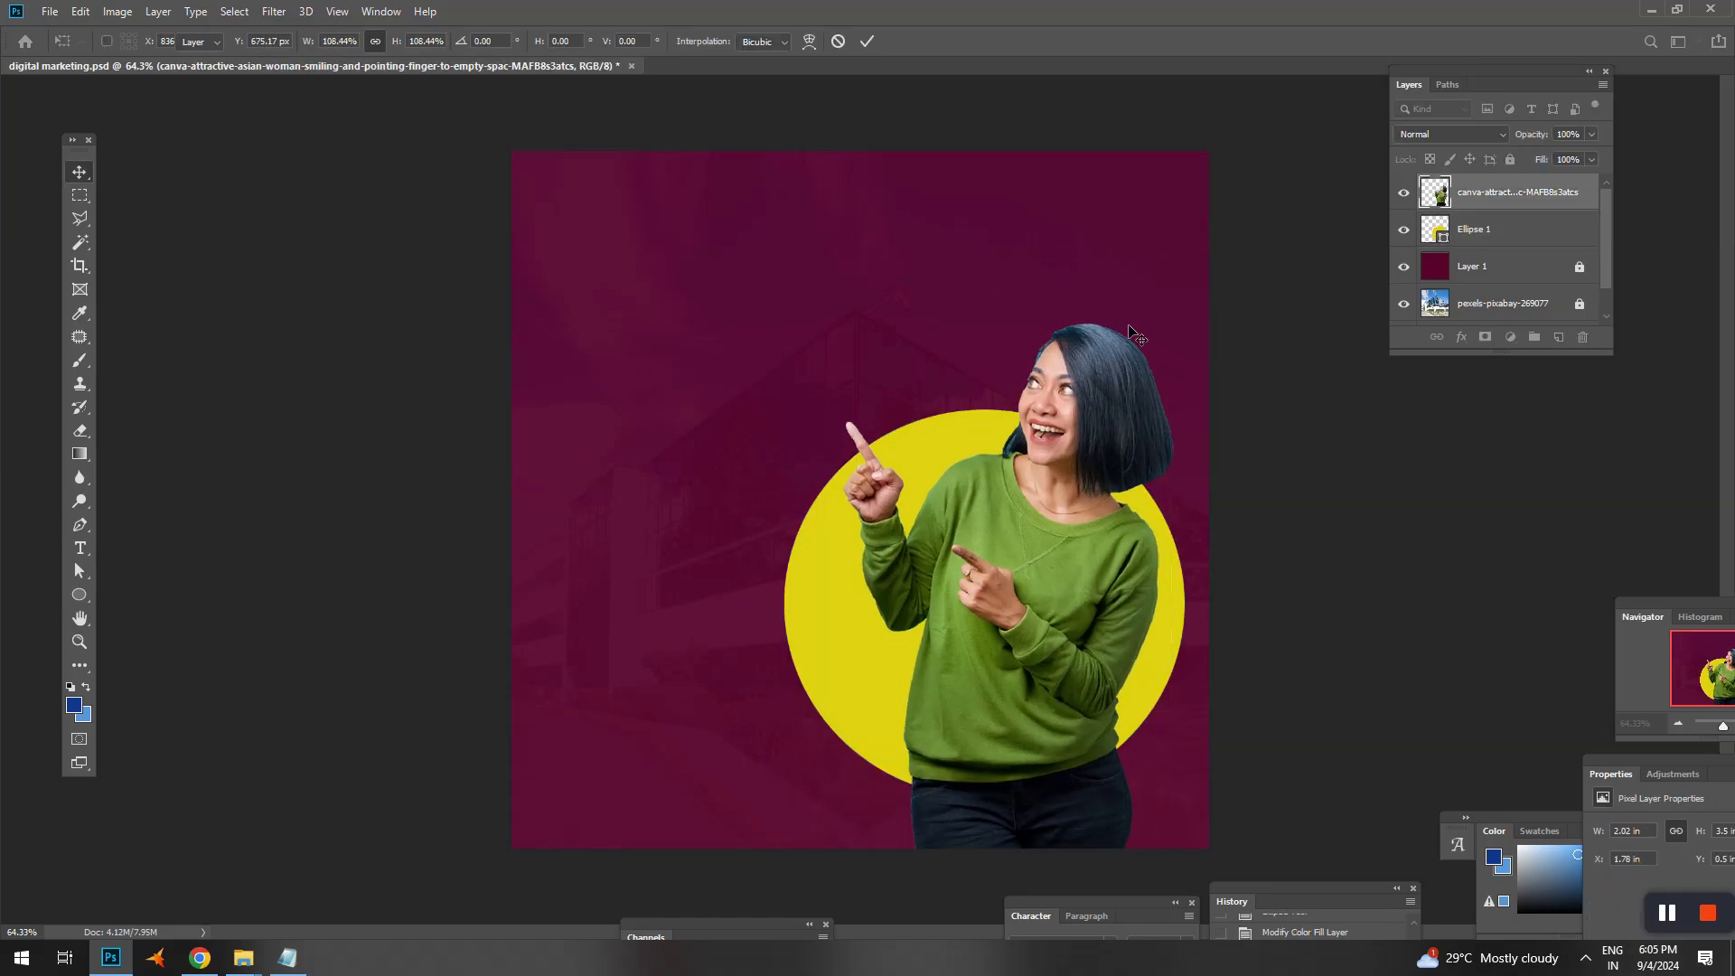
key("ctrl+s")
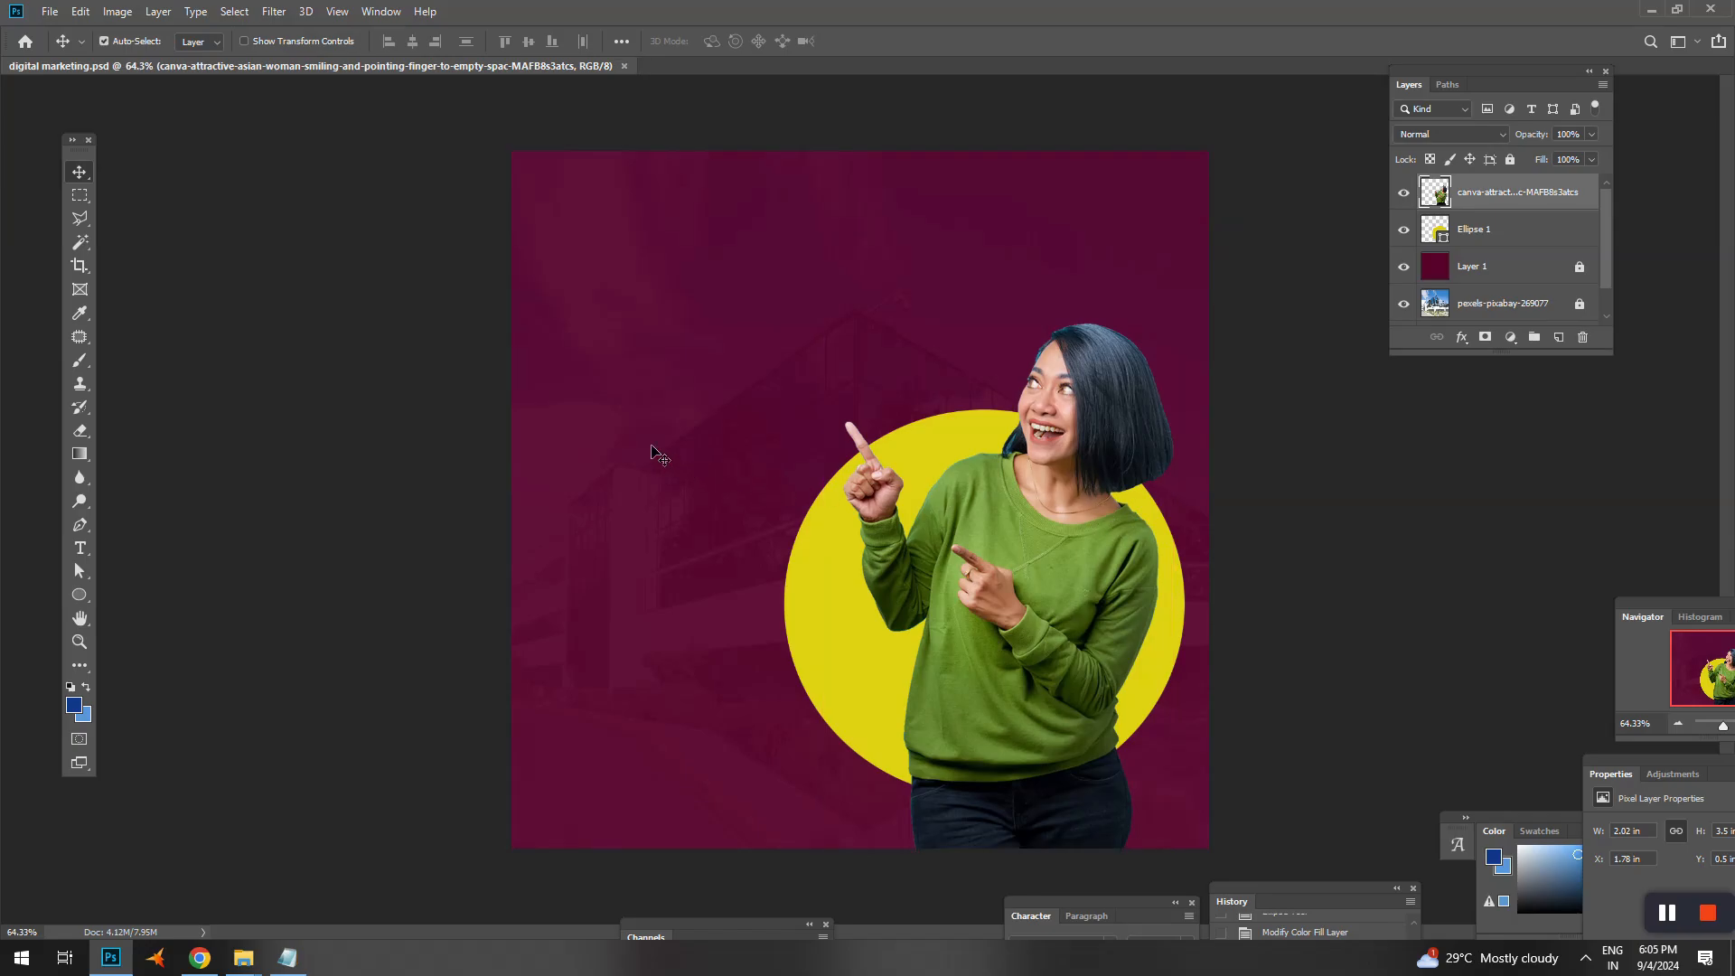
- Copy the headline "Great Ideas for Online Business!" from New Text Document.txt in Notepad and return to Photoshop
left_click(792, 474)
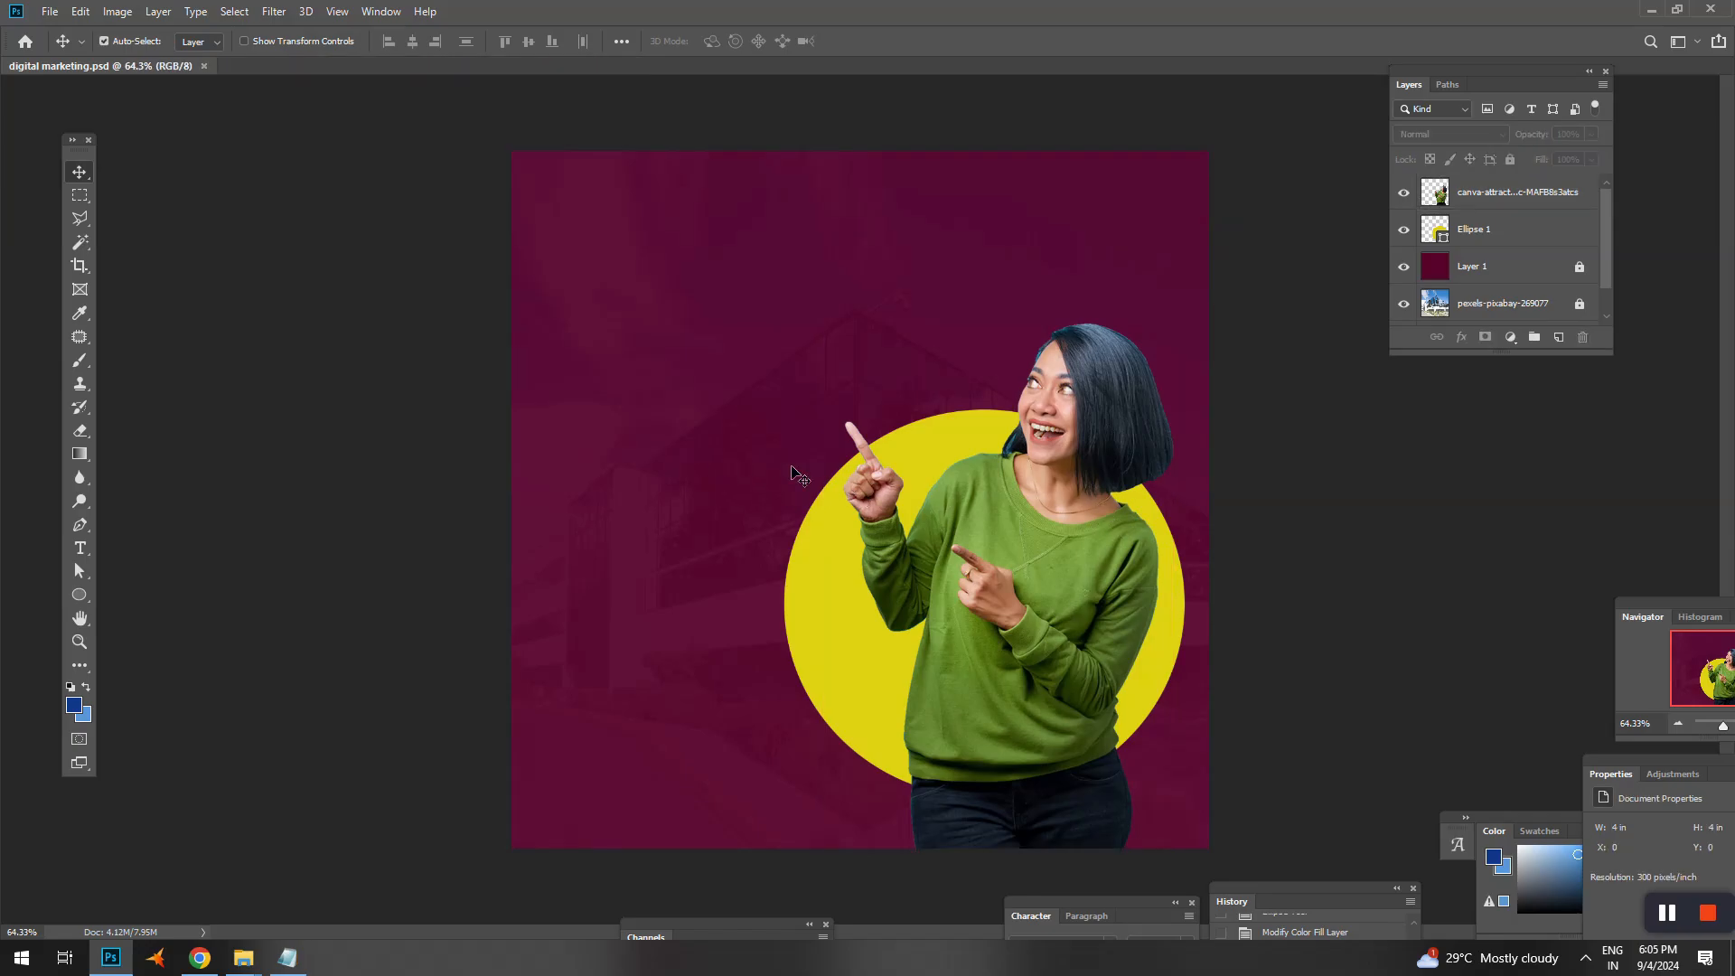
left_click(287, 958)
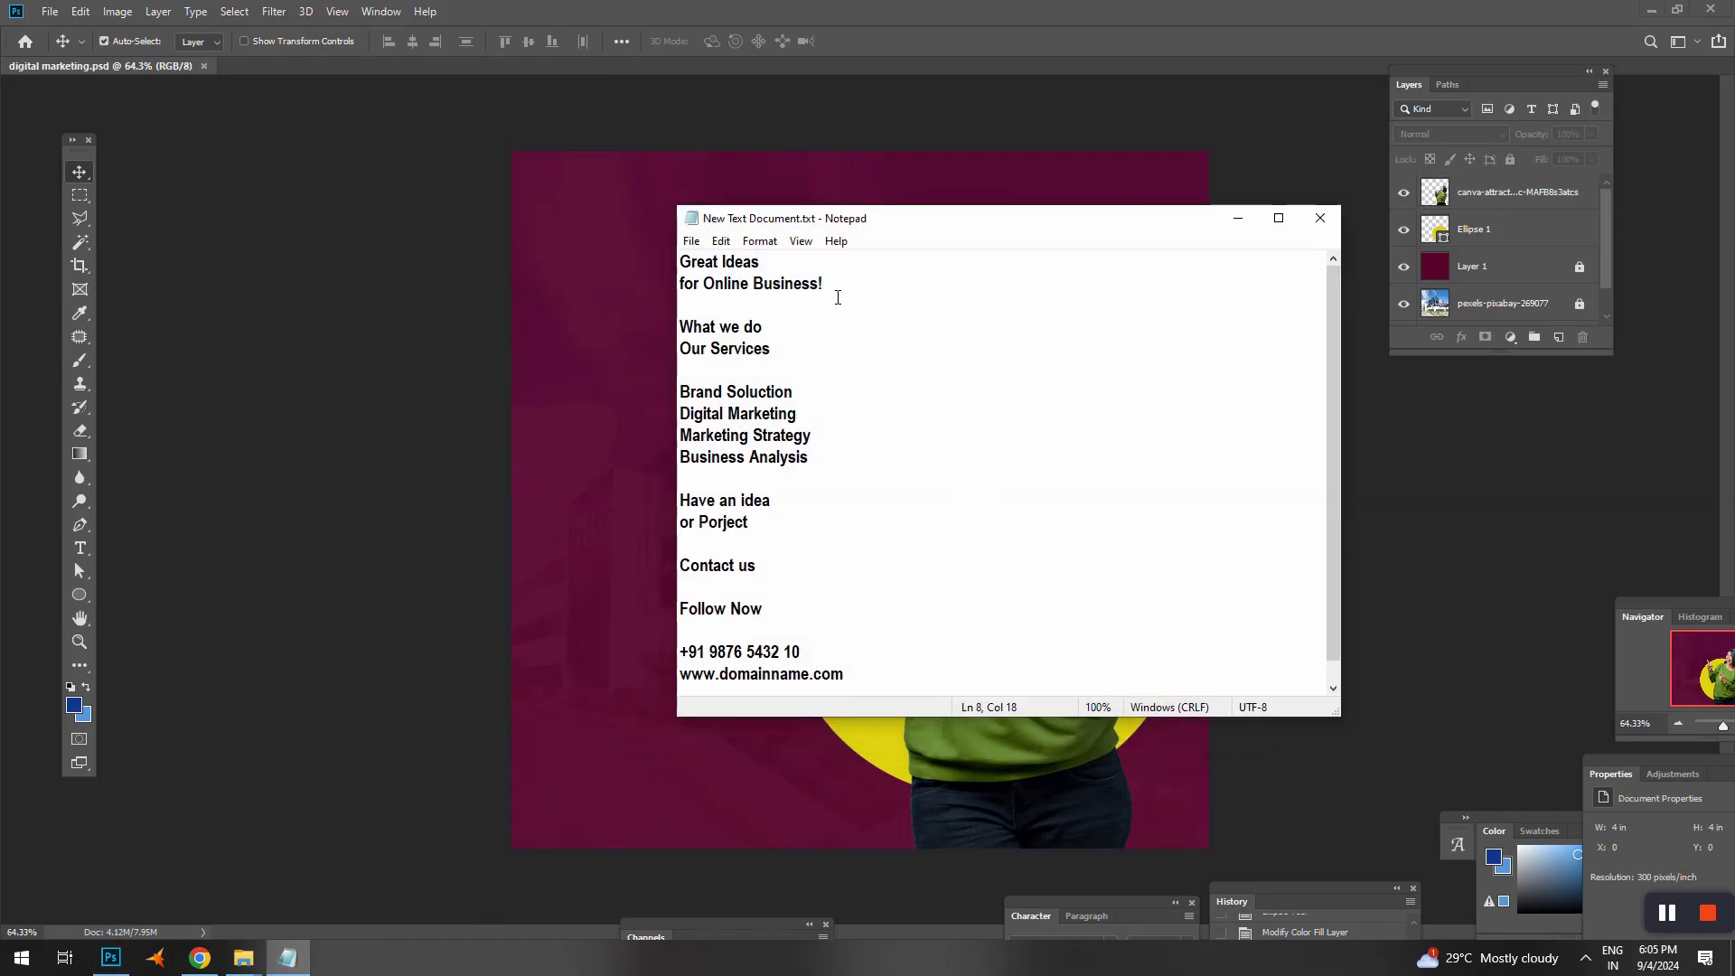
left_click_drag(835, 299, 635, 255)
left_click(906, 71)
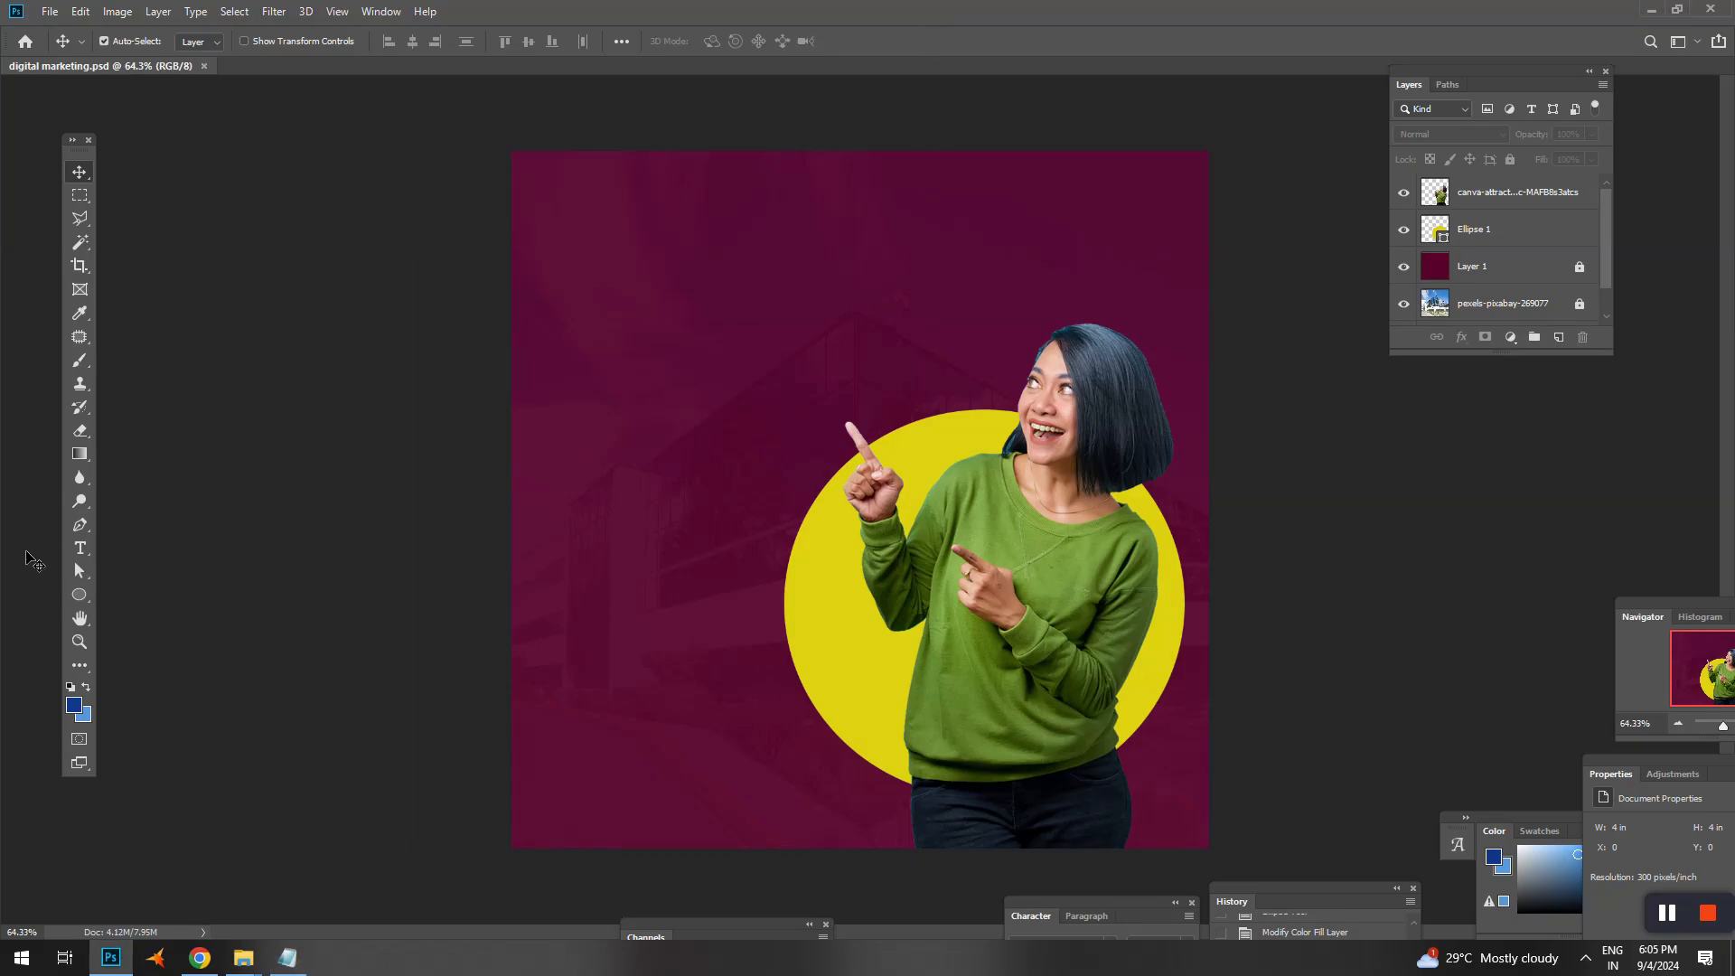
- Add the two-line headline "Great Ideas for Online Business!" in white 58 px text in the canvas's upper-left area
left_click(80, 551)
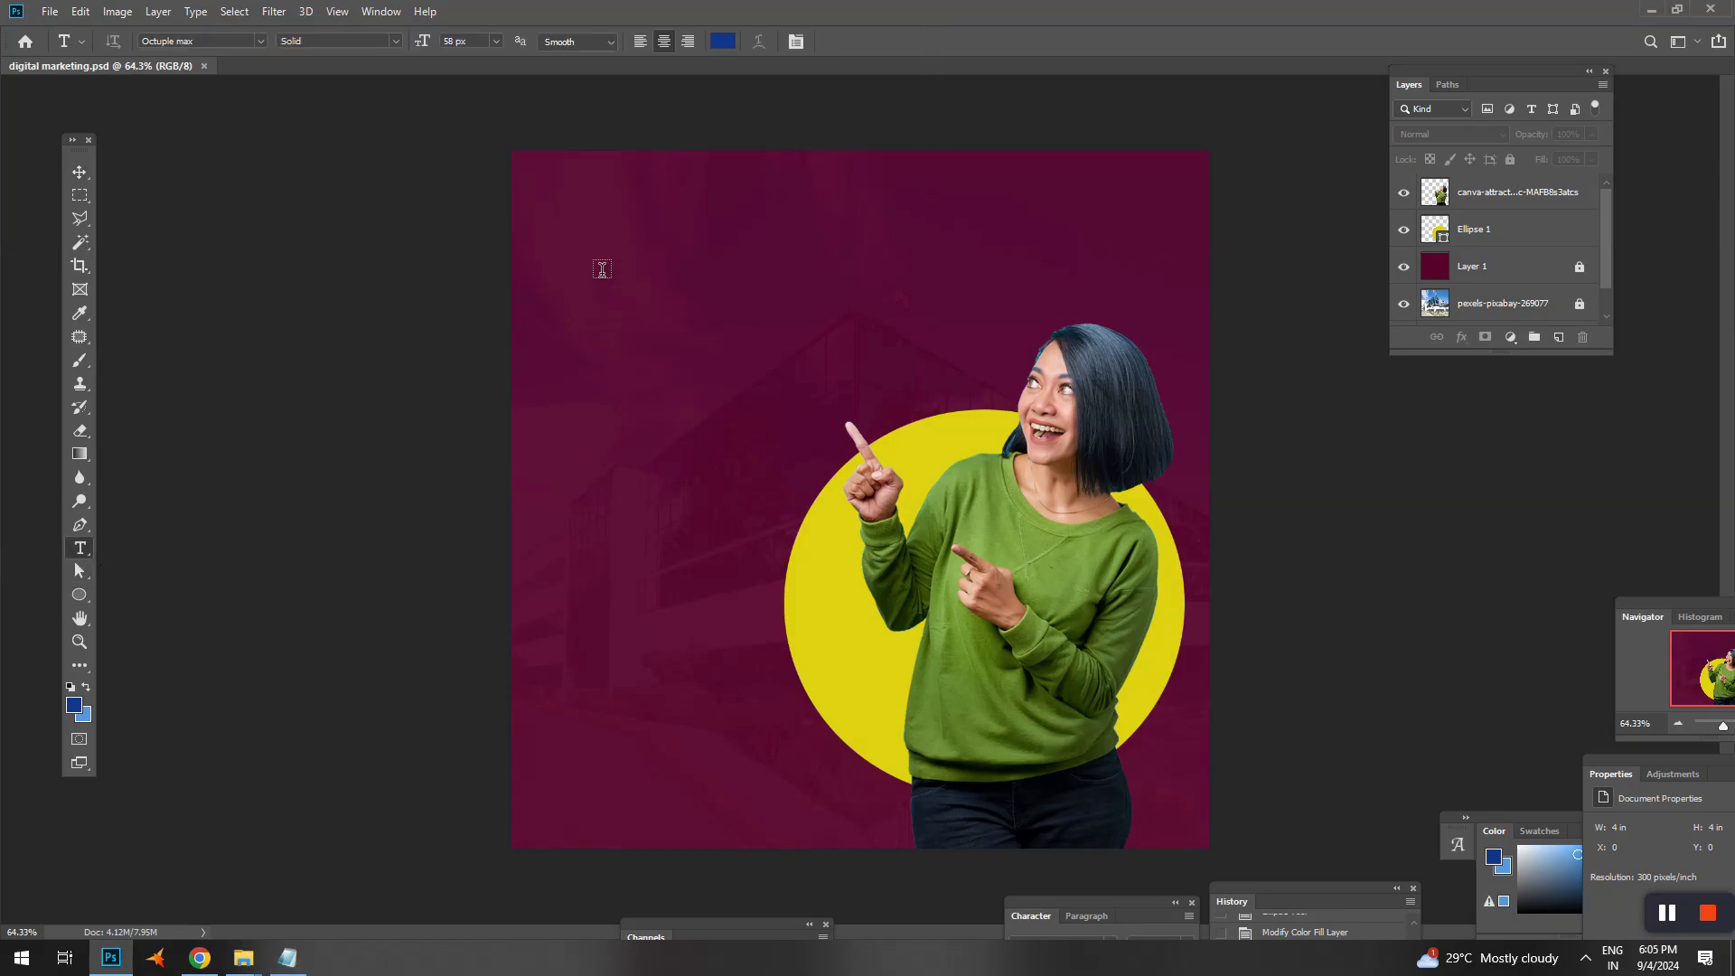
left_click(725, 42)
left_click_drag(1257, 323, 1229, 316)
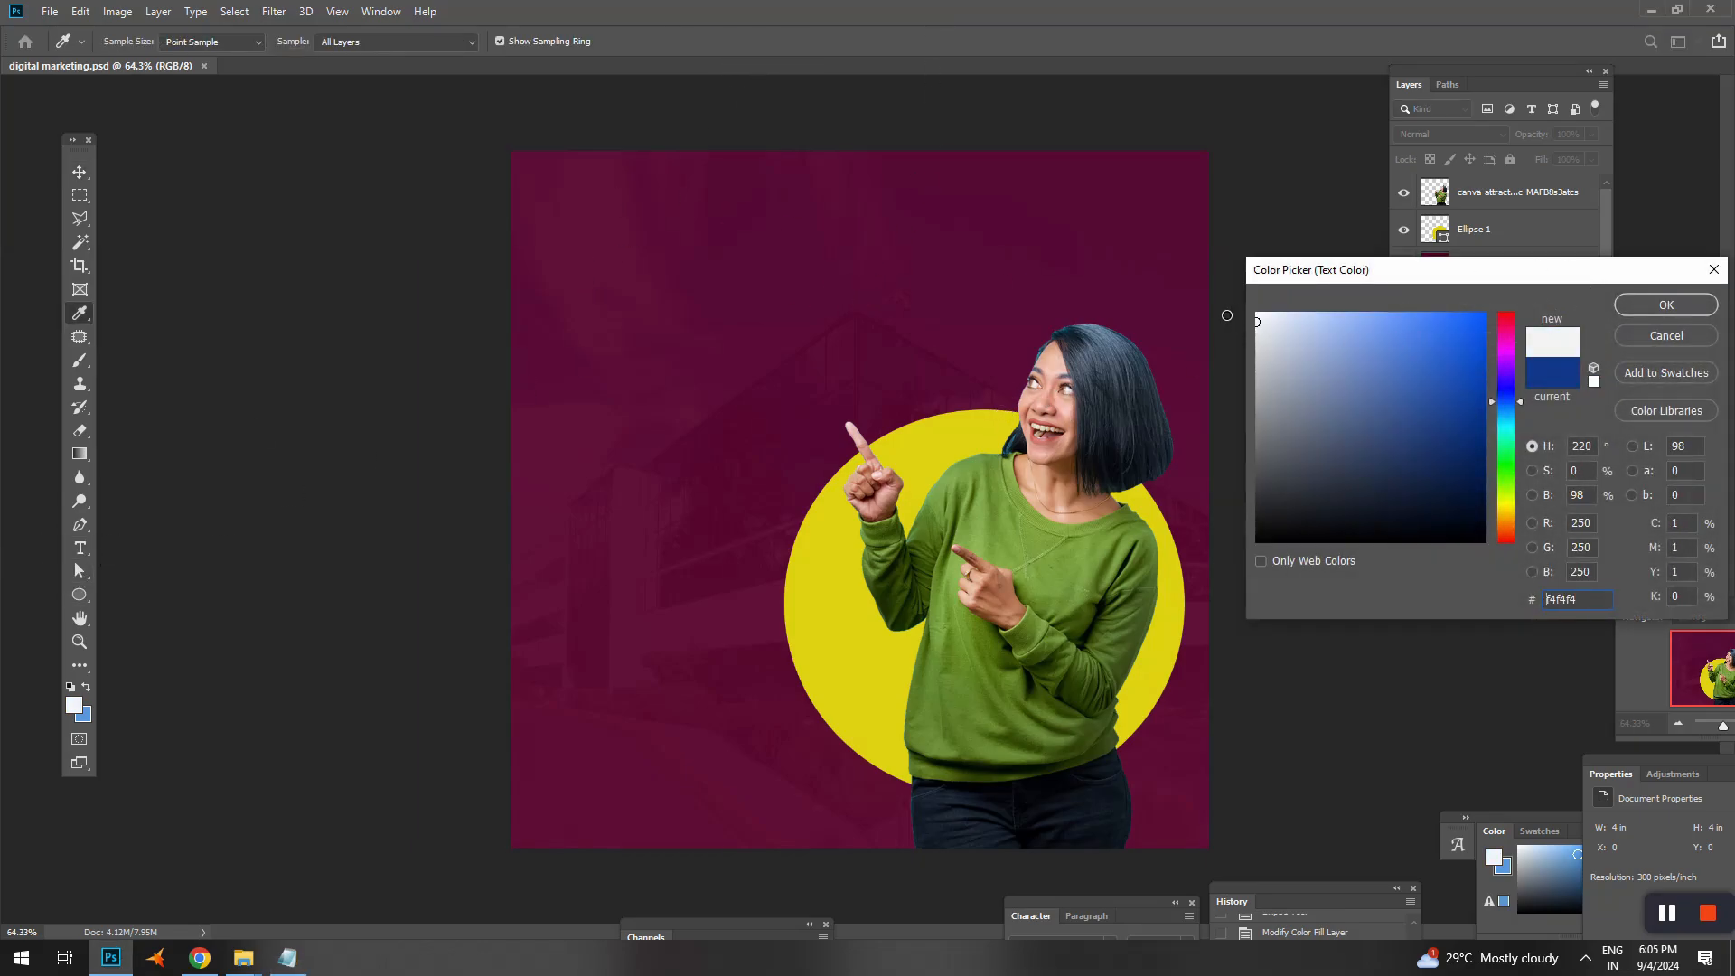
left_click(1666, 304)
left_click(601, 271)
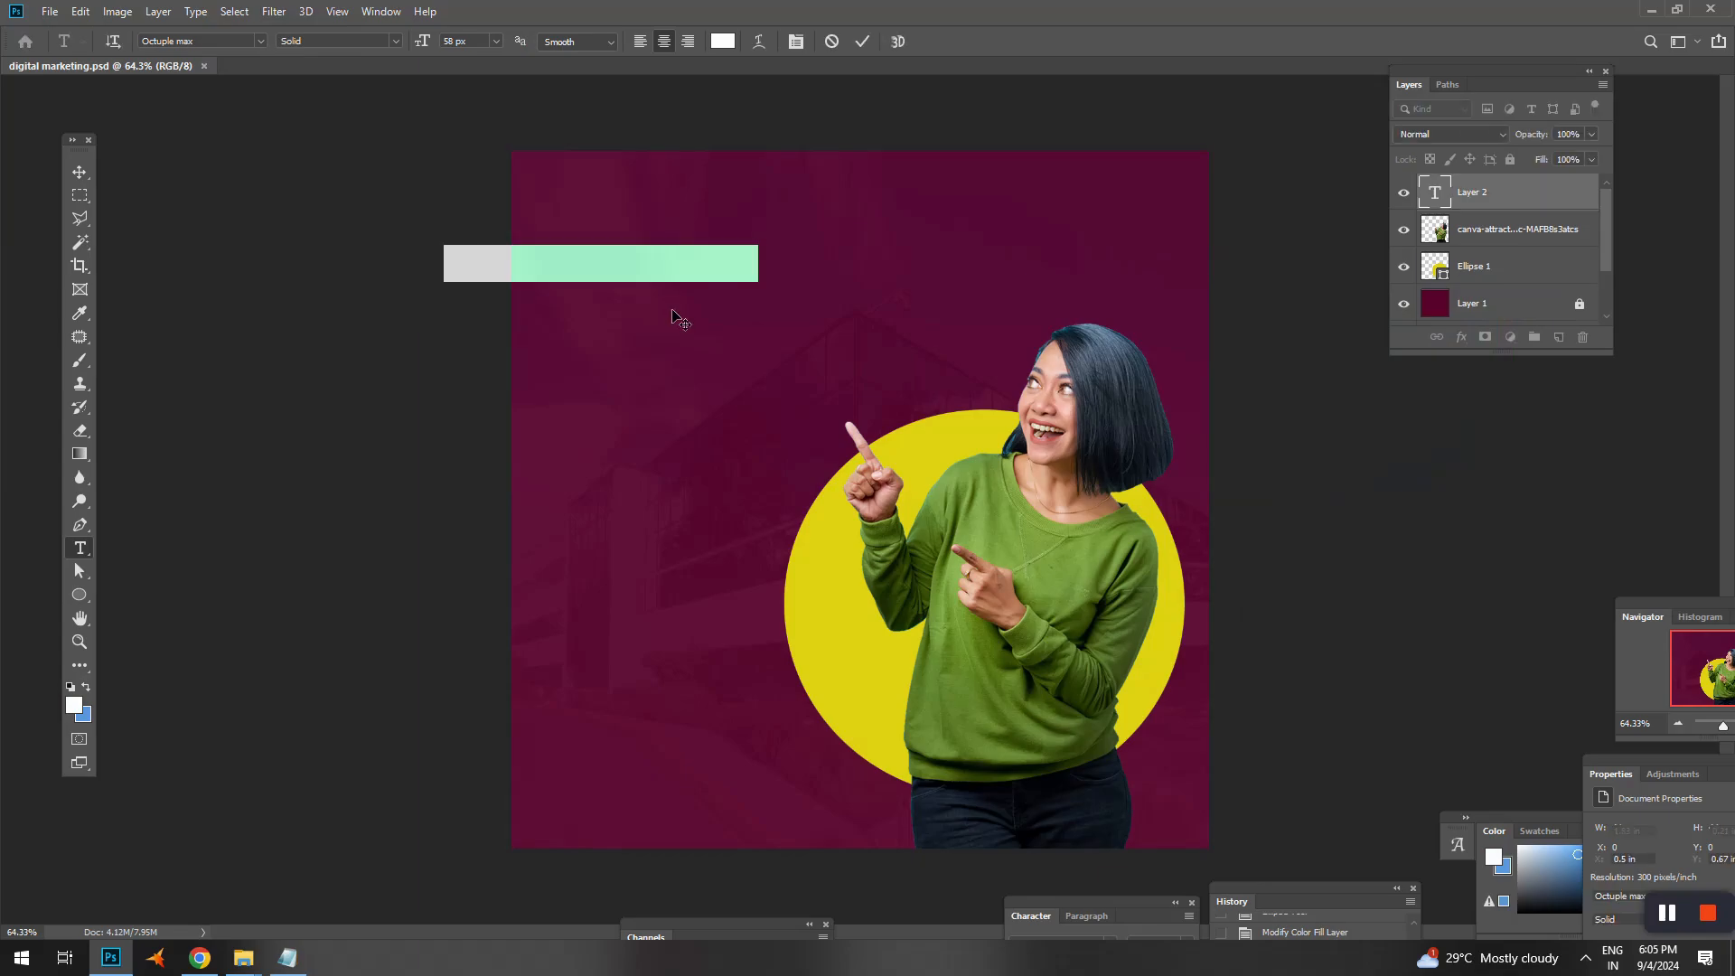
type("Great Ideas For Online Business!")
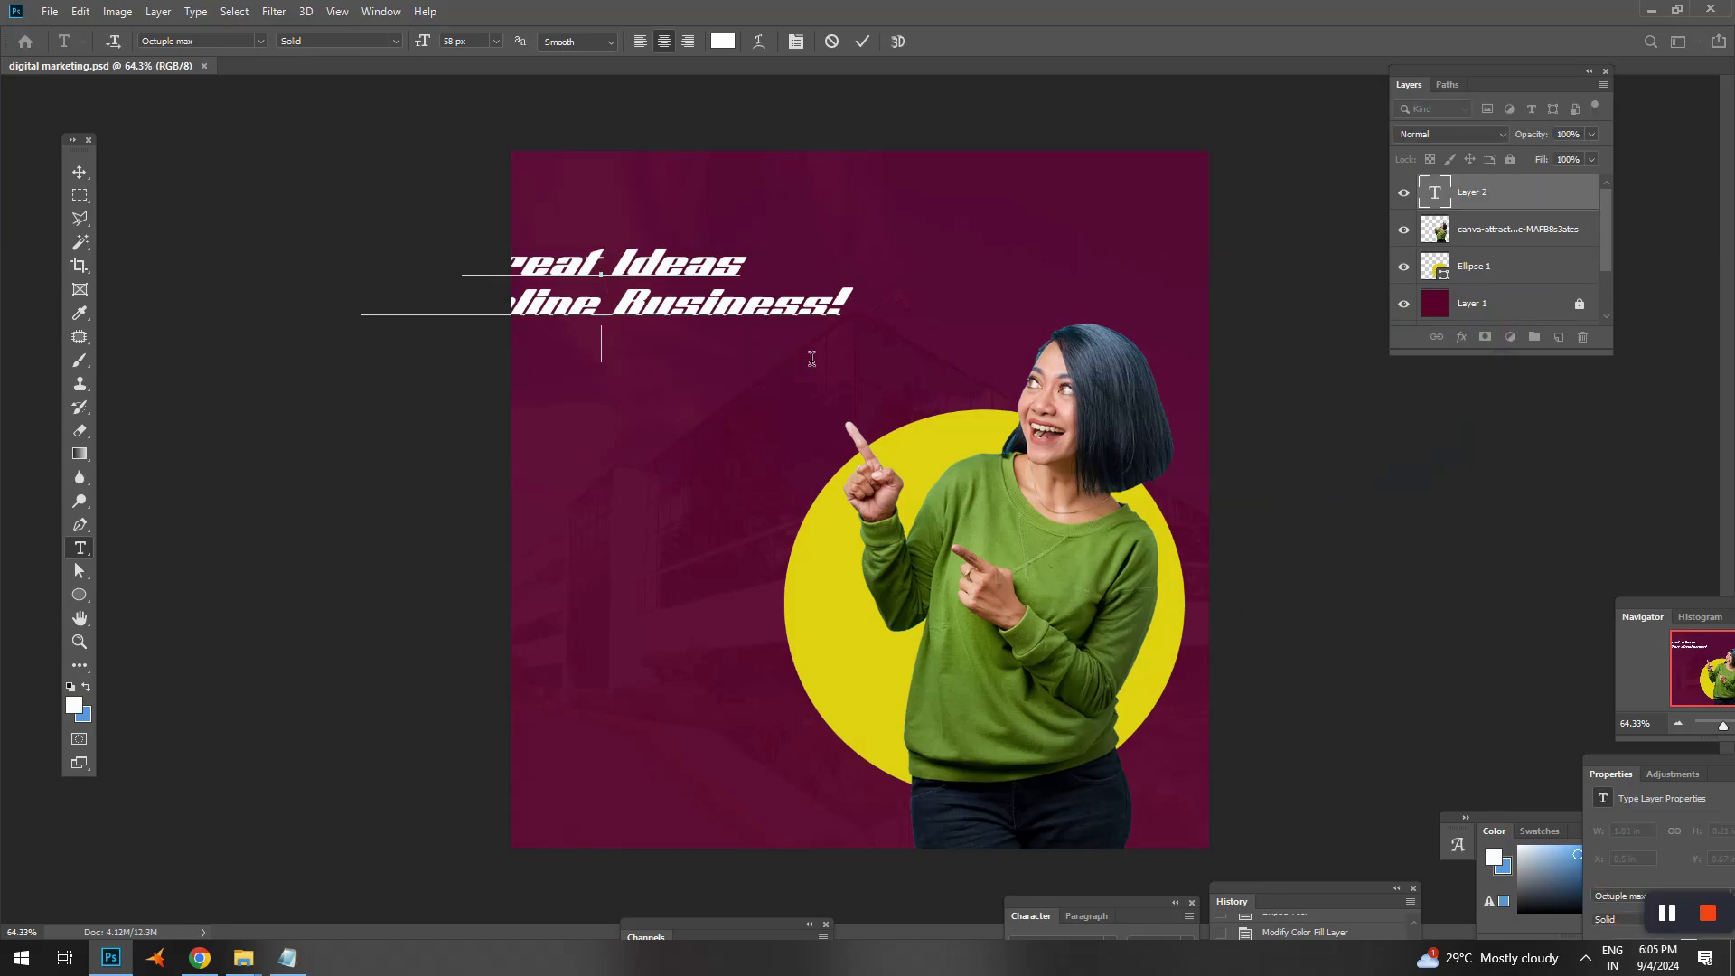
- Left-align the headline text and position it near the canvas's upper-left edge, clear of the woman
left_click(79, 173)
left_click_drag(611, 232, 766, 222)
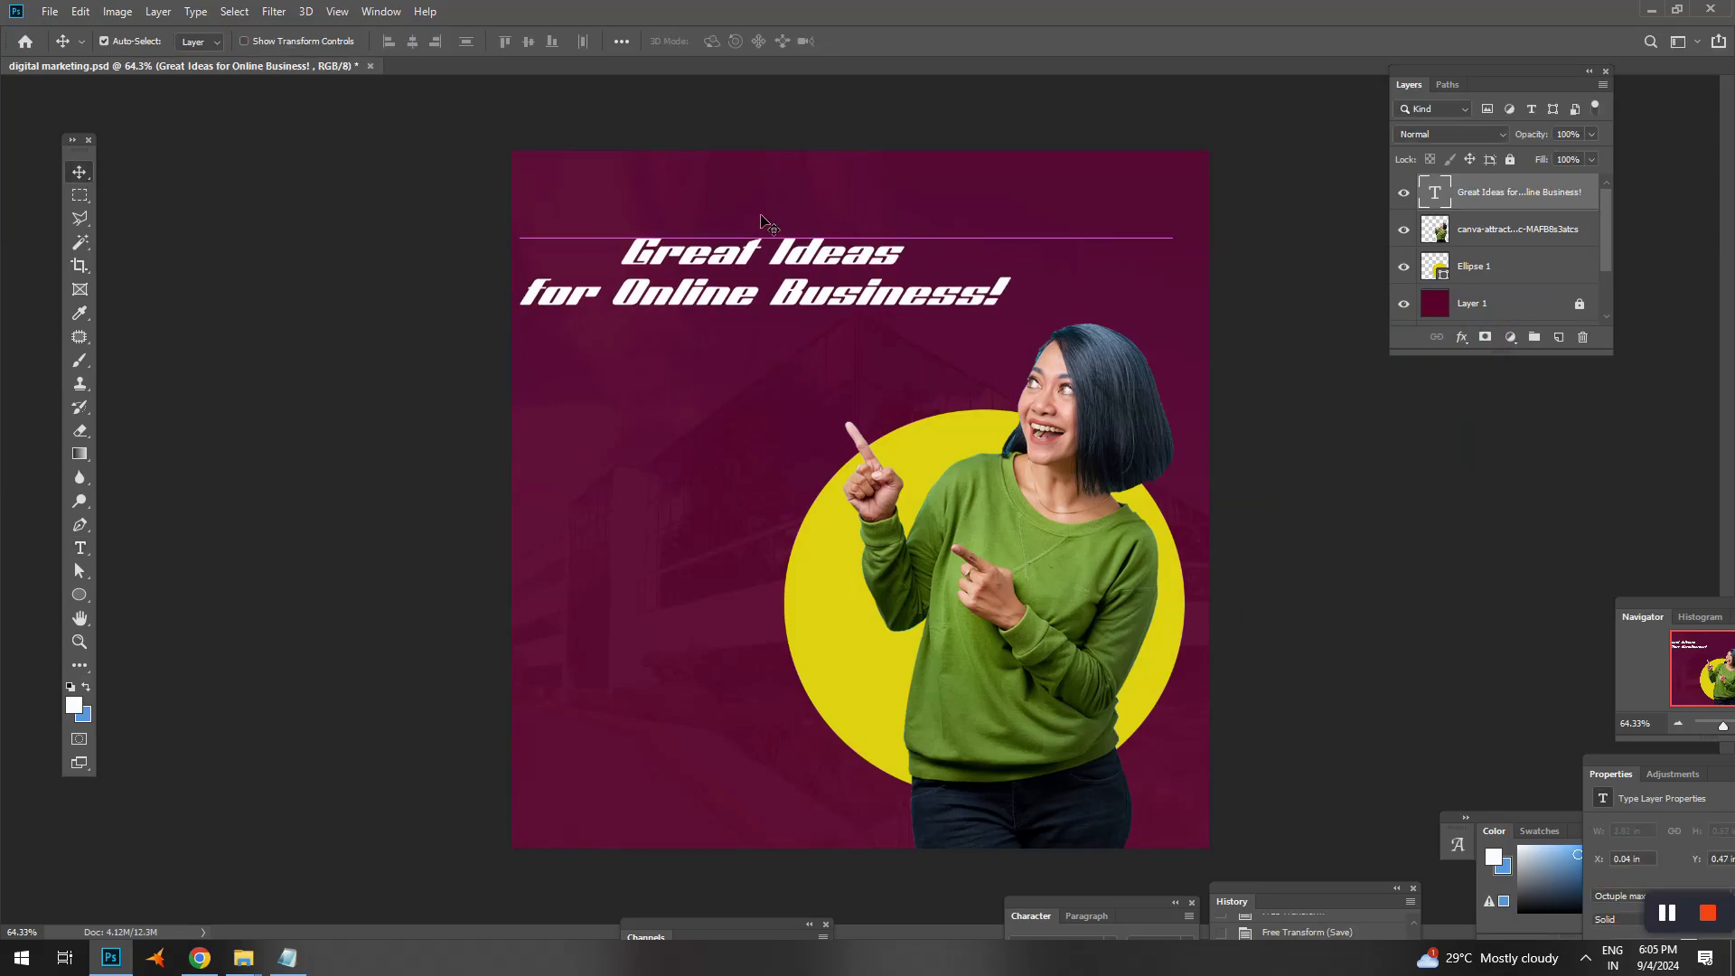
key("t")
left_click(766, 277)
key("ctrl+a")
left_click(640, 42)
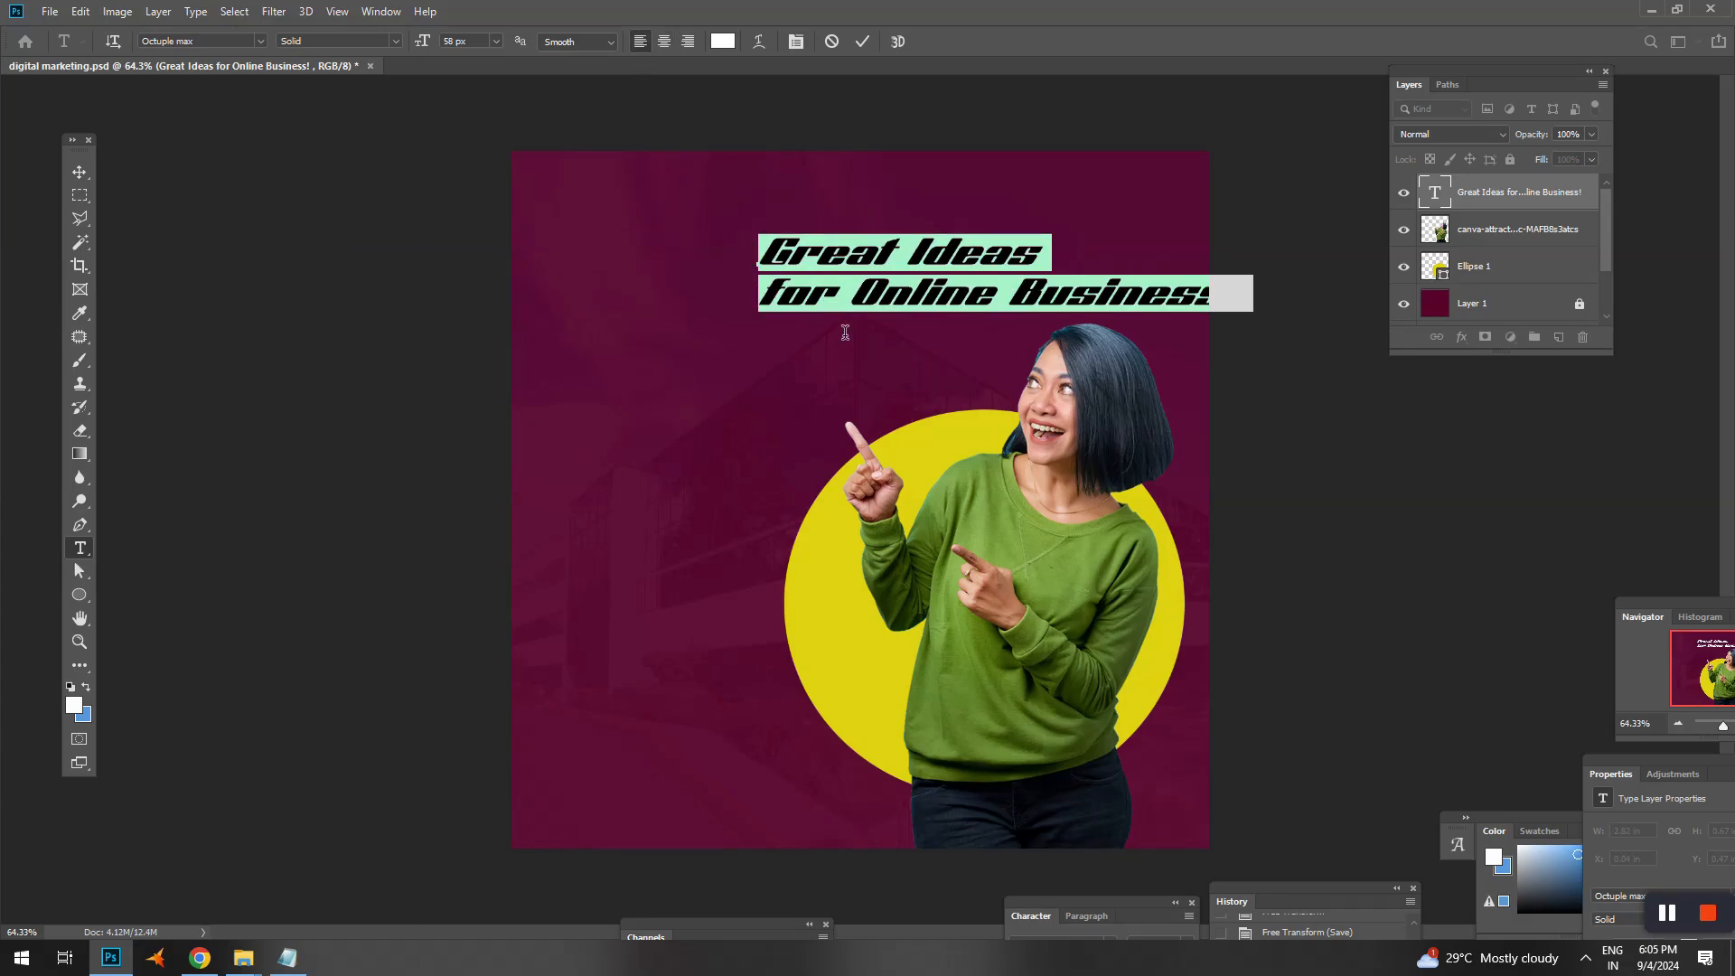
left_click(79, 173)
left_click_drag(861, 301, 649, 310)
- Move the headline's line break so the first line reads "Great Ideas for" and the second "Online Business!"
key("t")
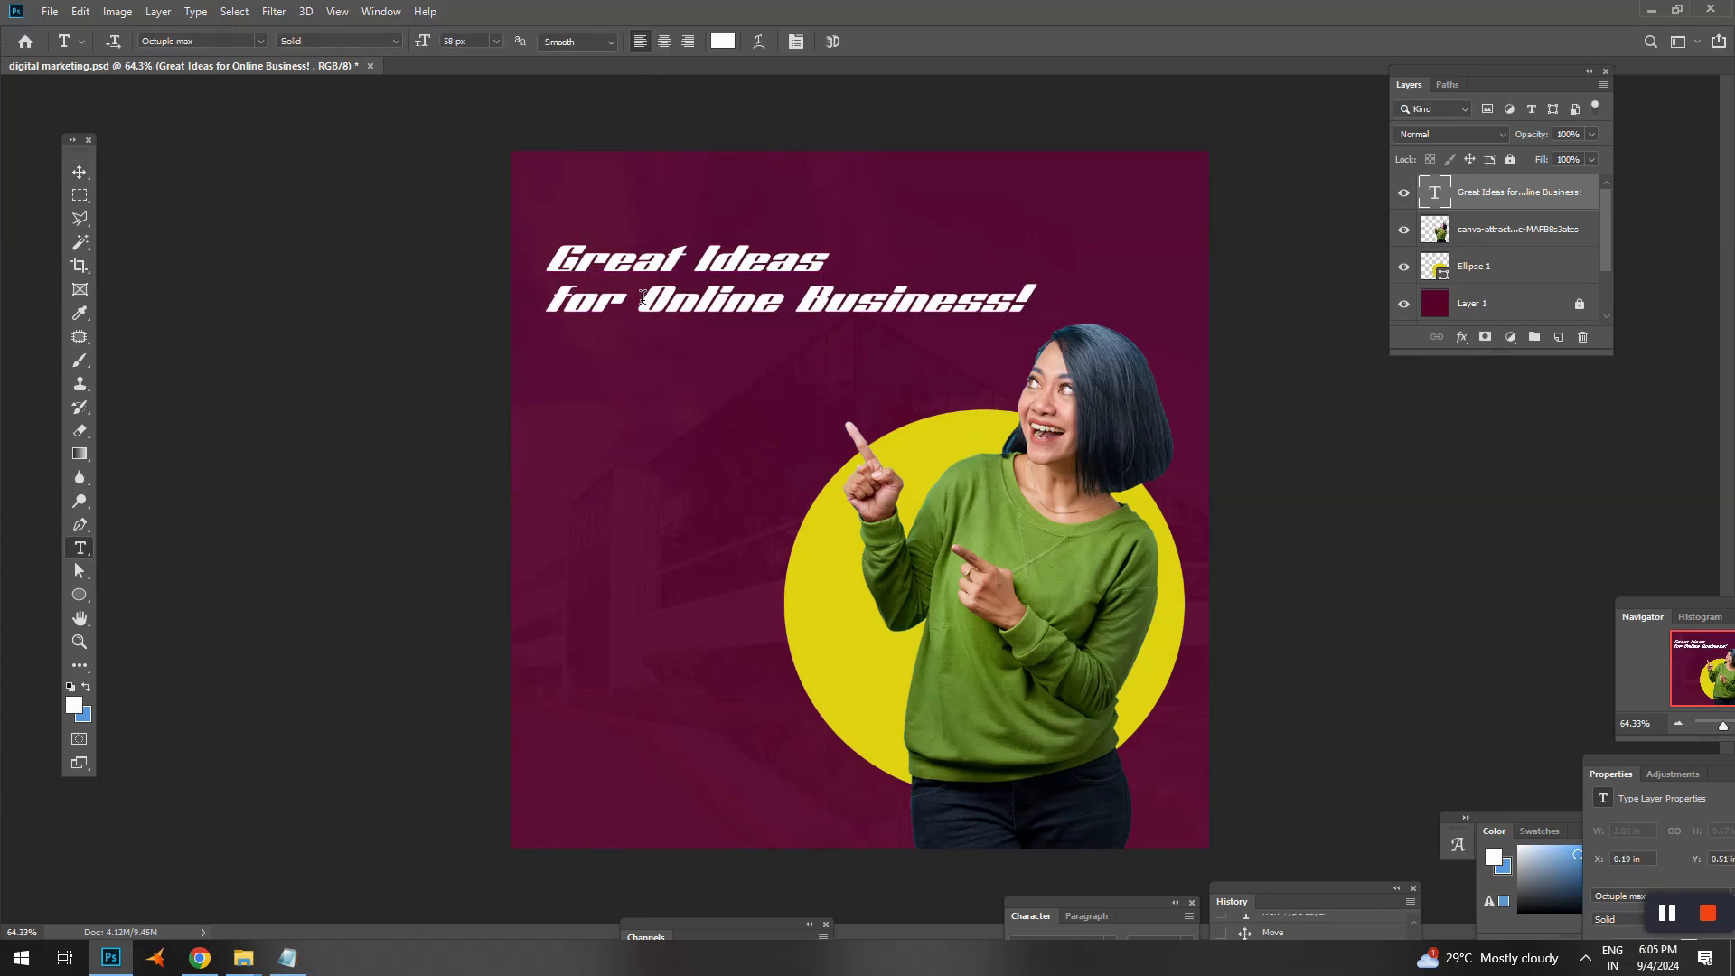
left_click(833, 259)
key("Delete")
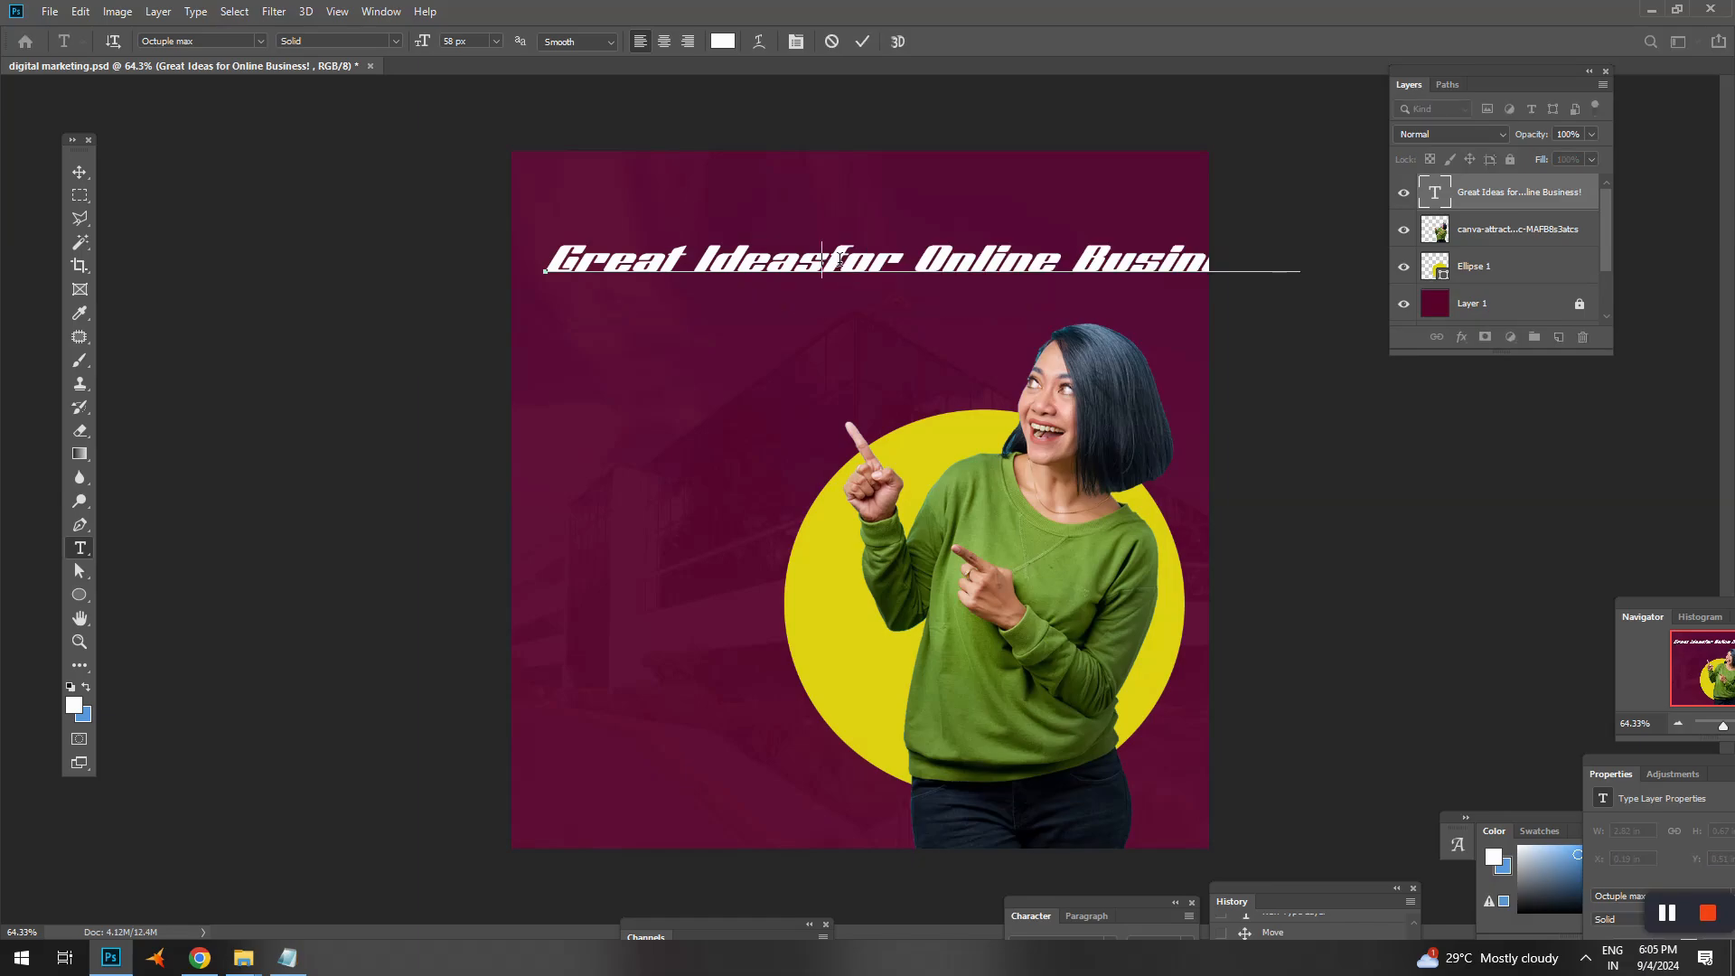
left_click(925, 264)
key("Return")
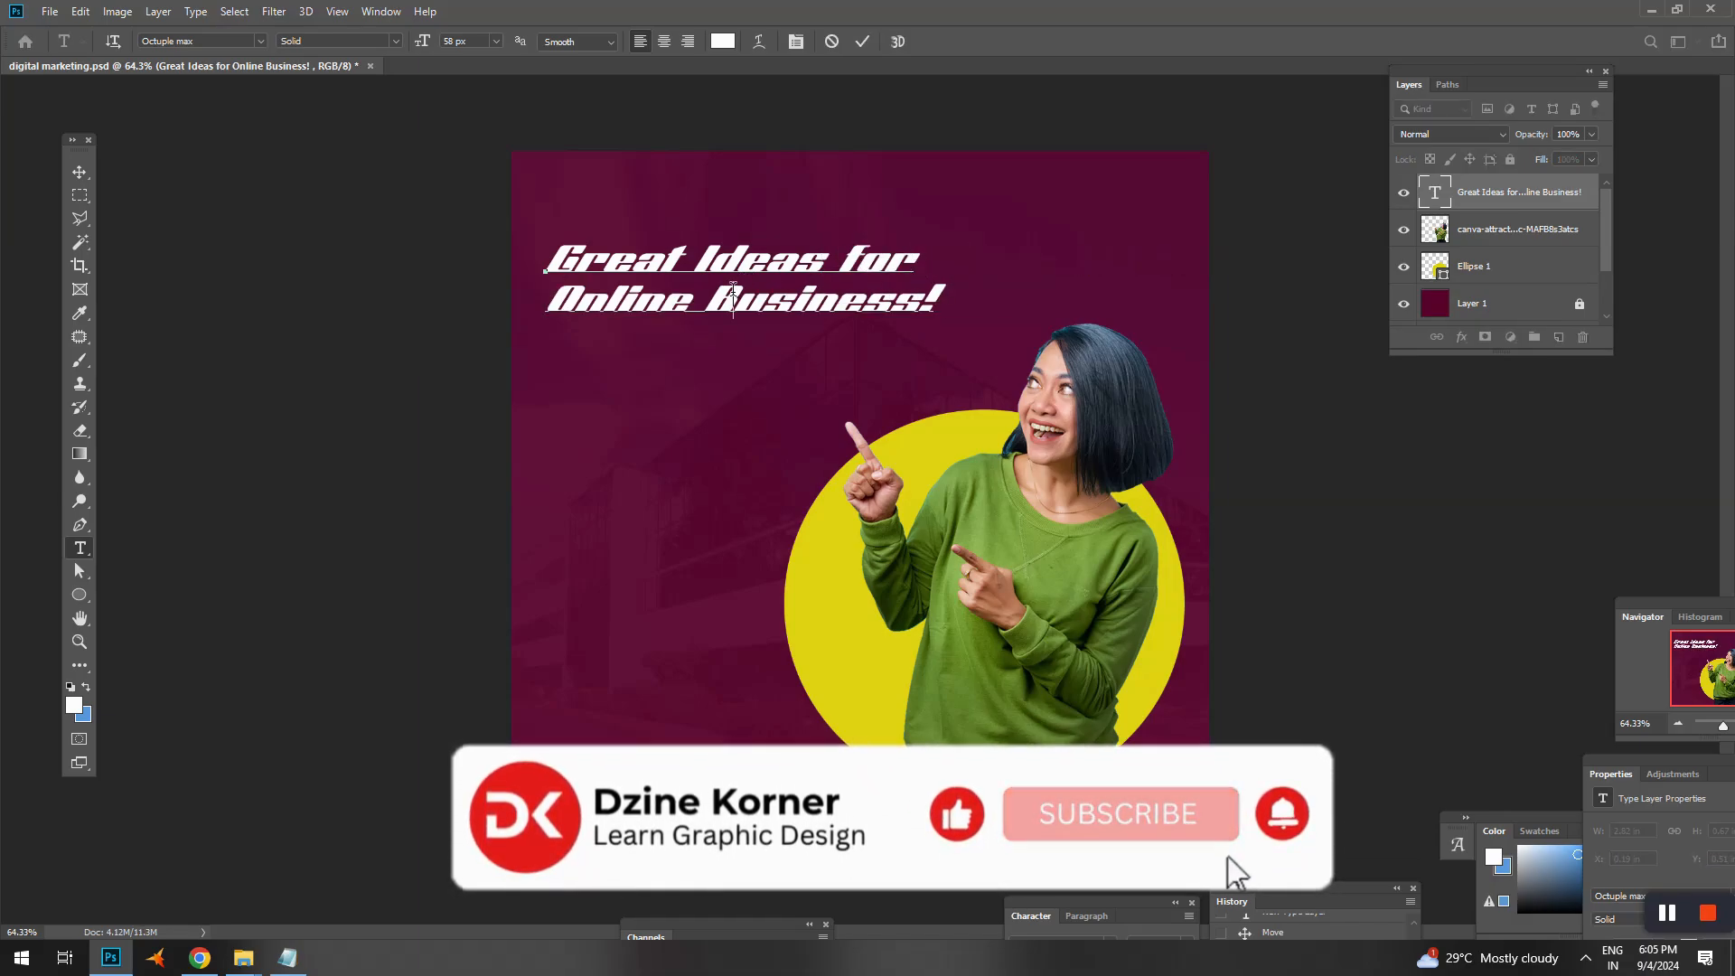
- Change the whole headline's font to Montserrat Bold
left_click_drag(560, 261, 976, 306)
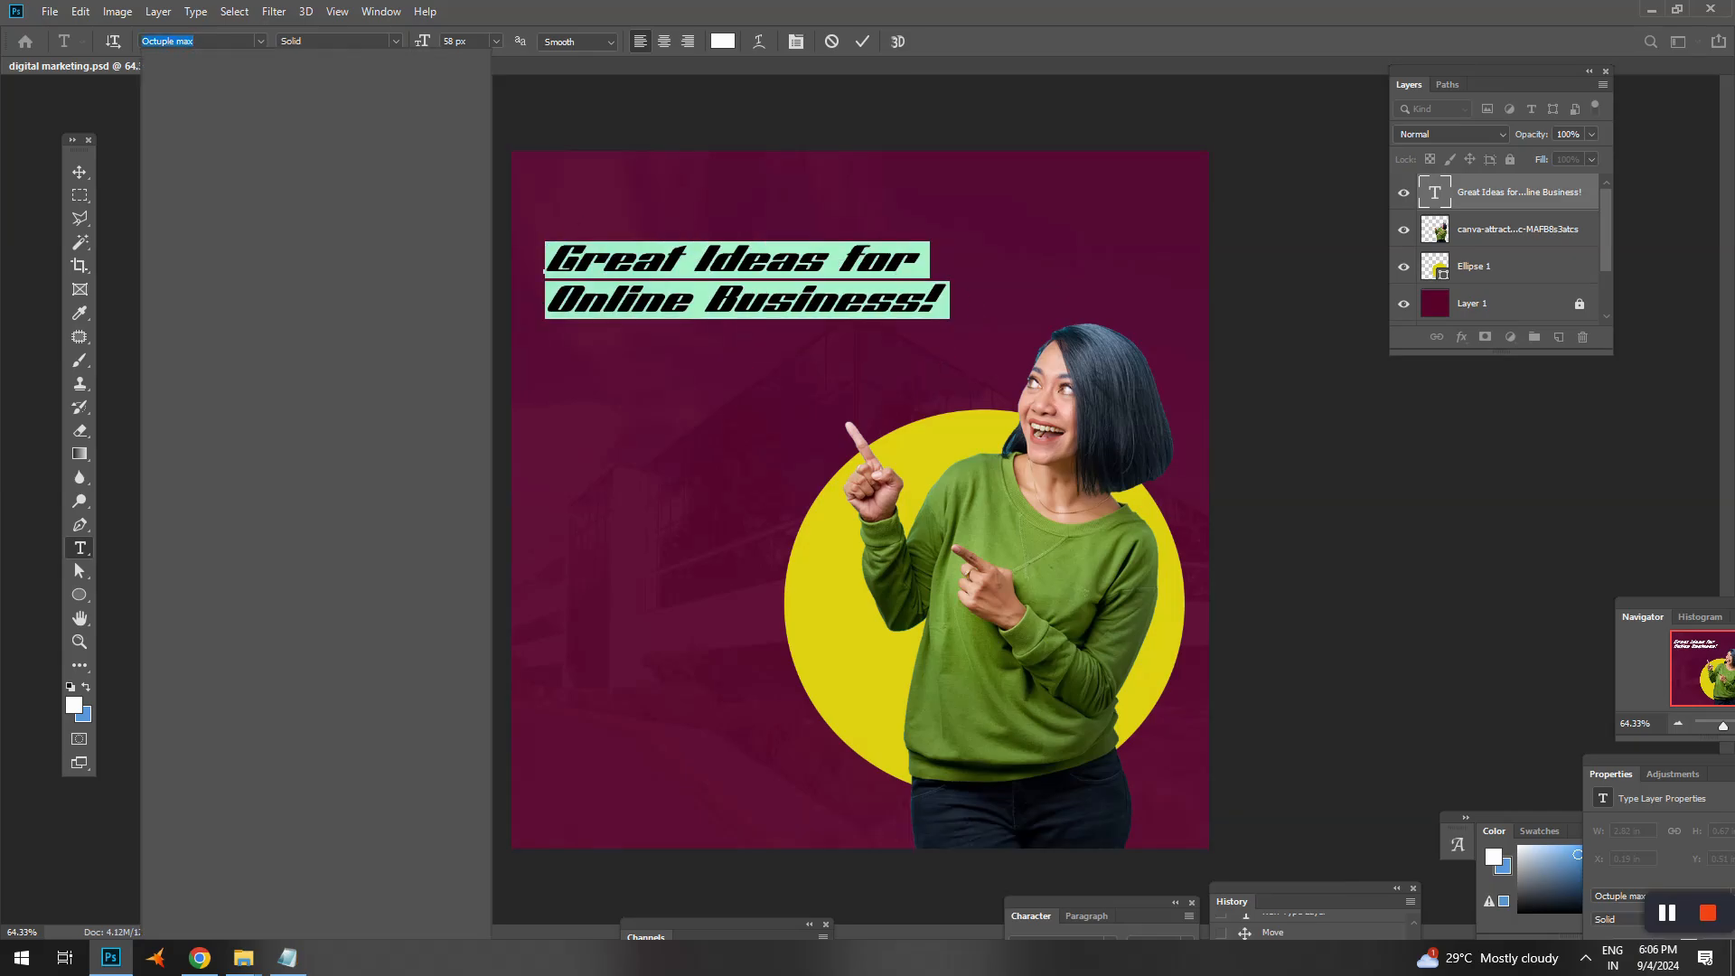
type("mont")
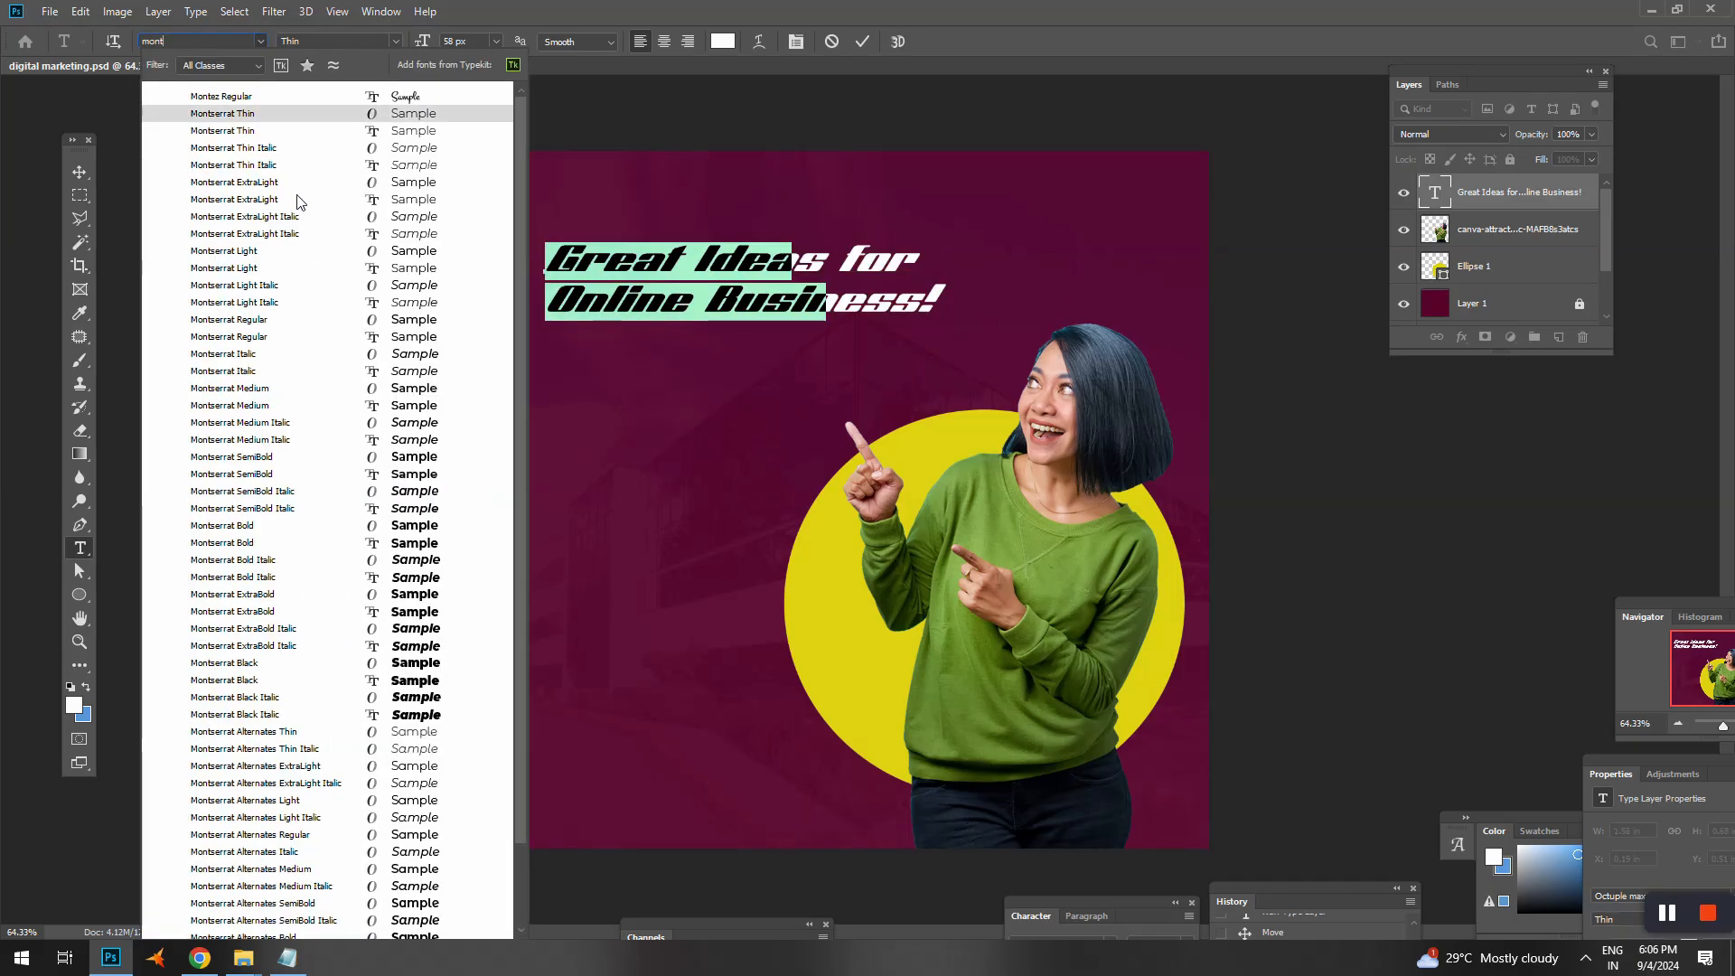
left_click(325, 525)
left_click(606, 260)
- Set the font size of the headline's second line, "Online Business!", to 90 px
left_click_drag(544, 305, 855, 310)
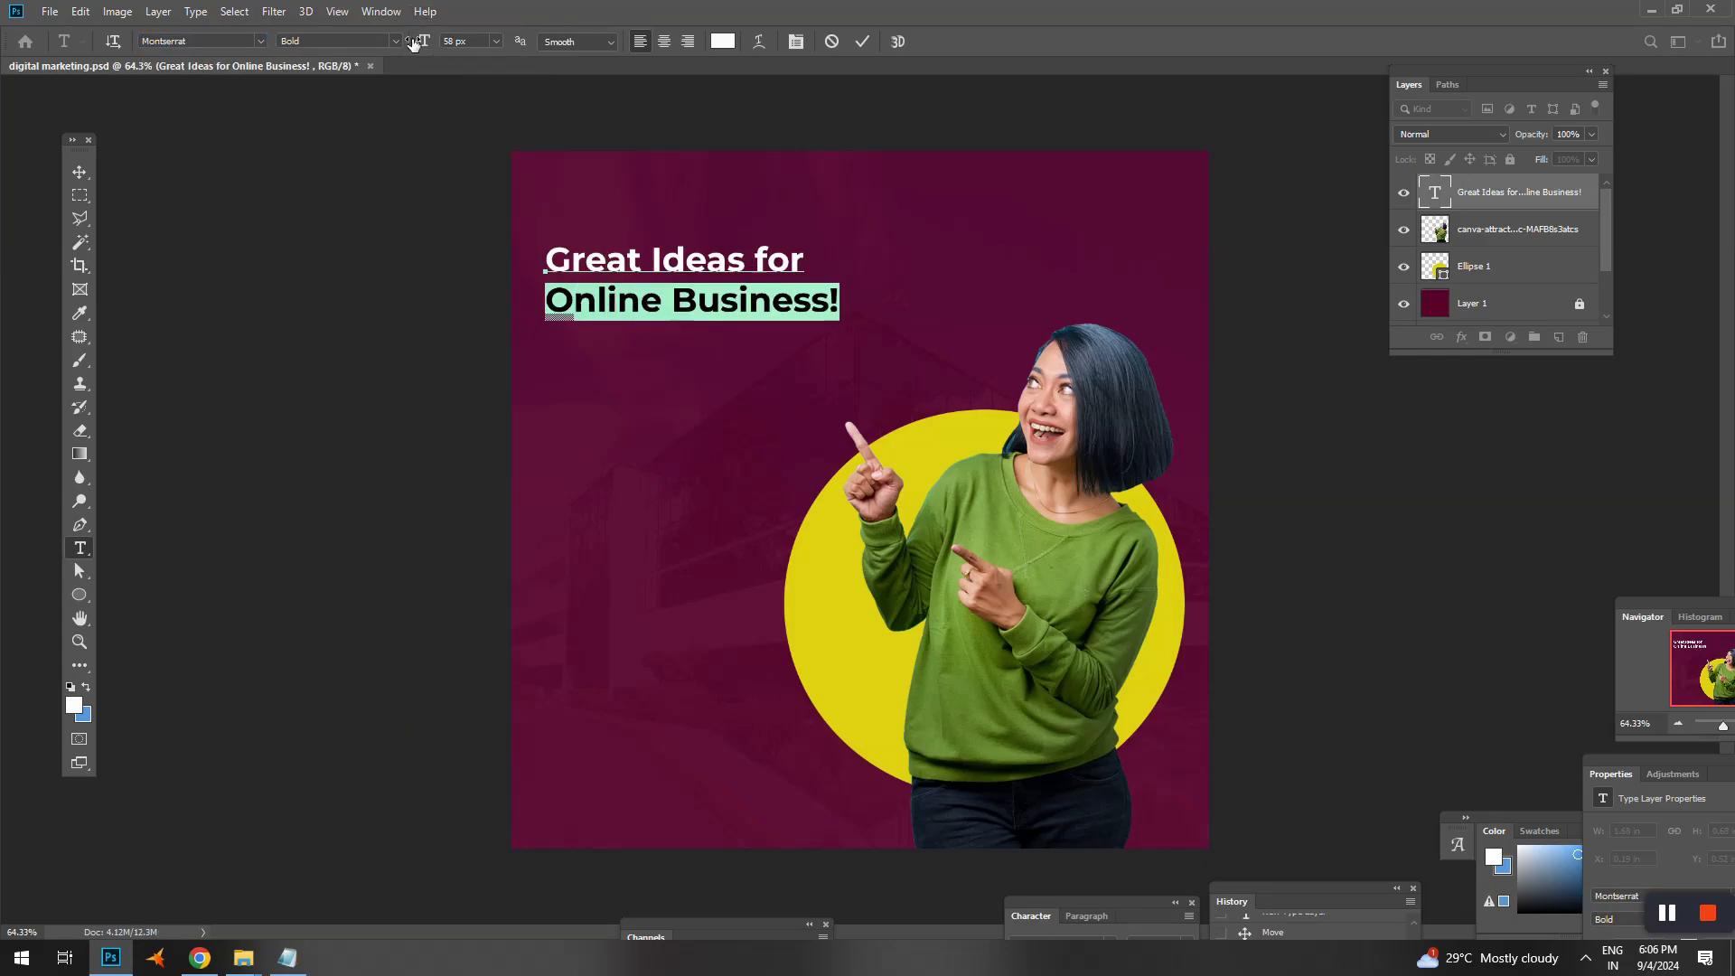
left_click(471, 40)
scroll(471, 40, "up", 20)
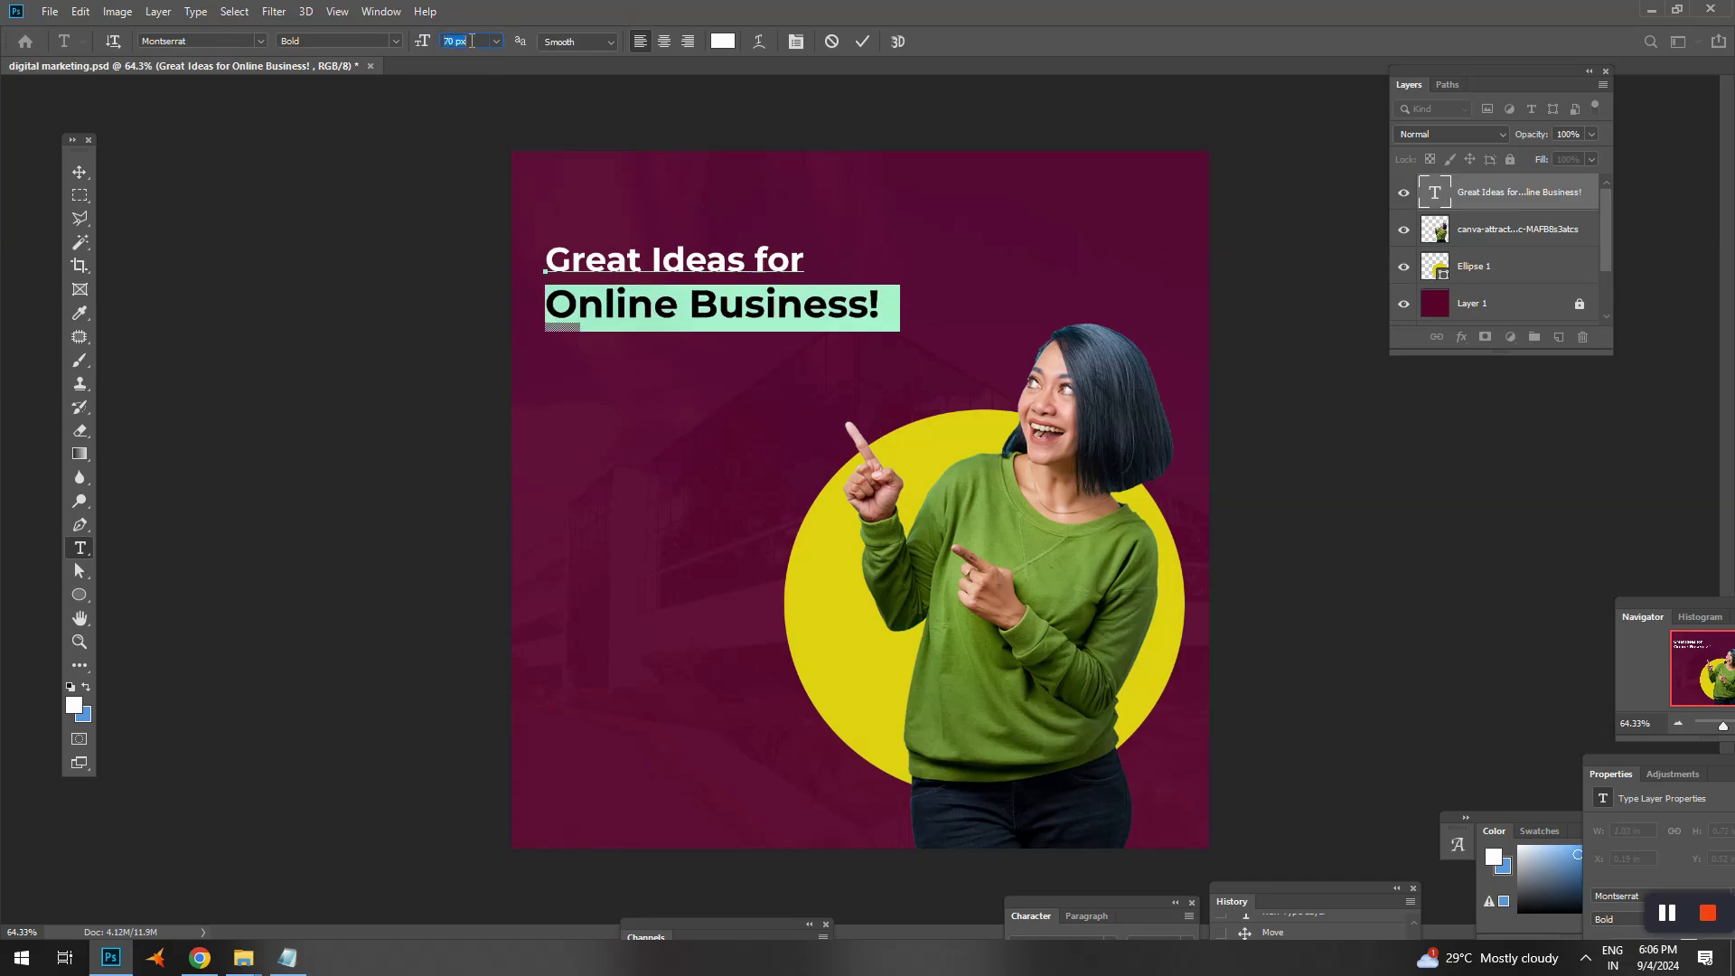
scroll(471, 41, "up", 6)
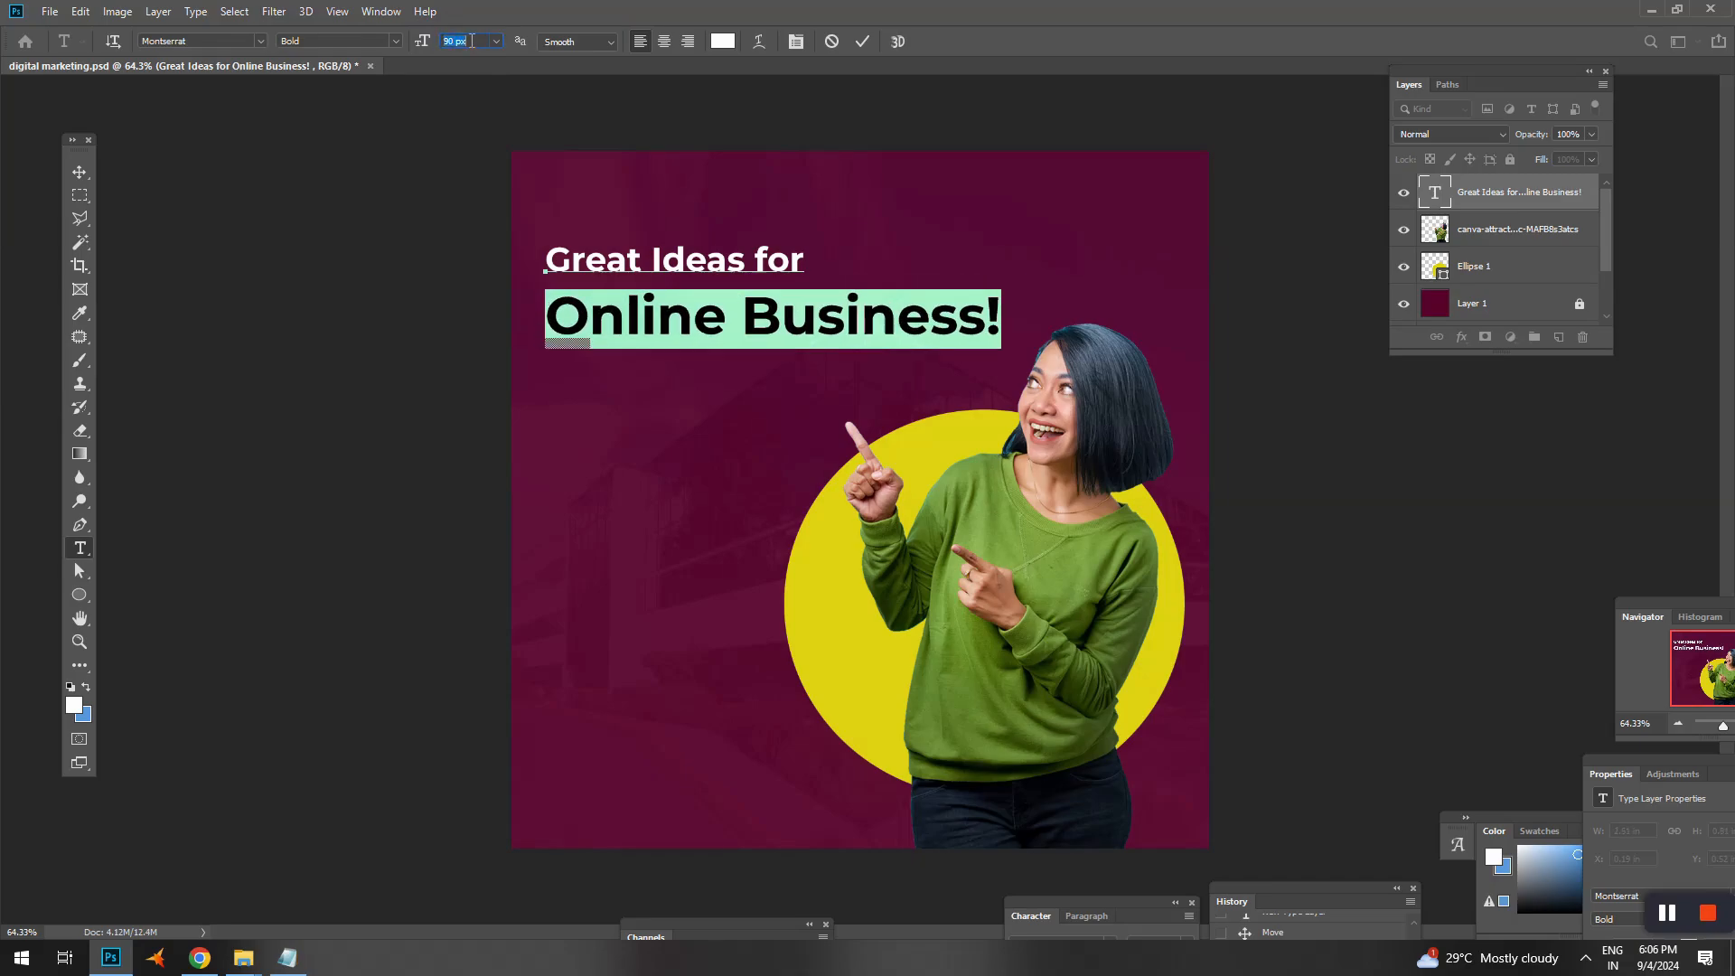
left_click(658, 317)
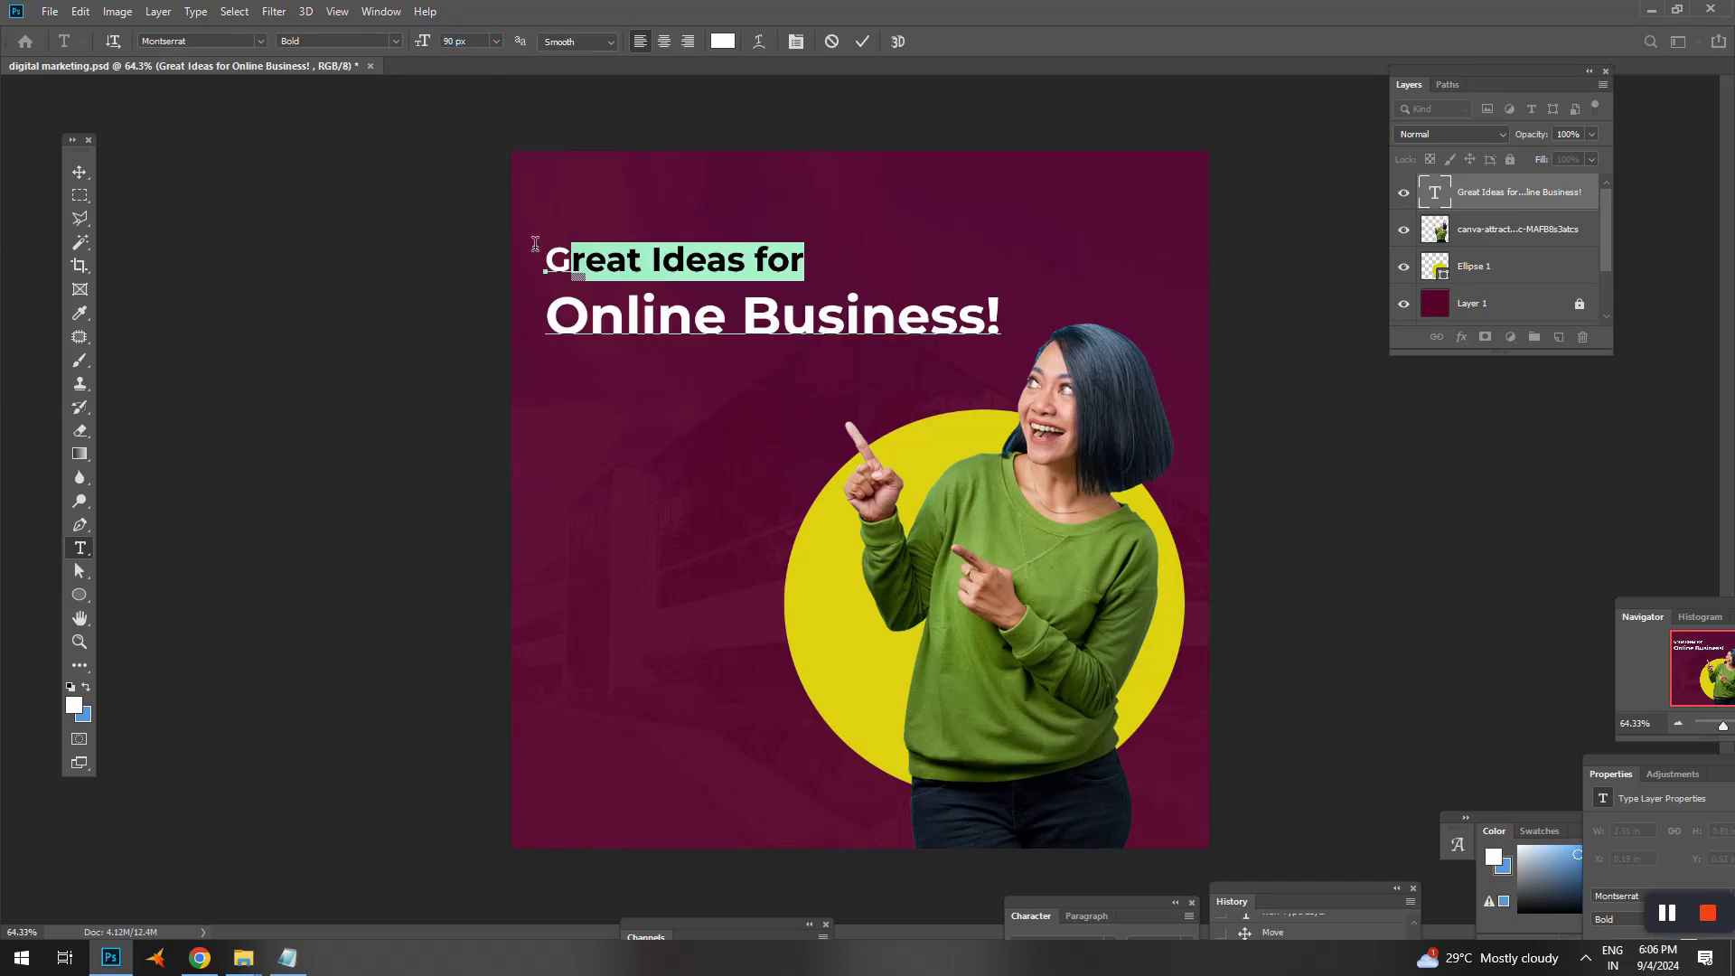
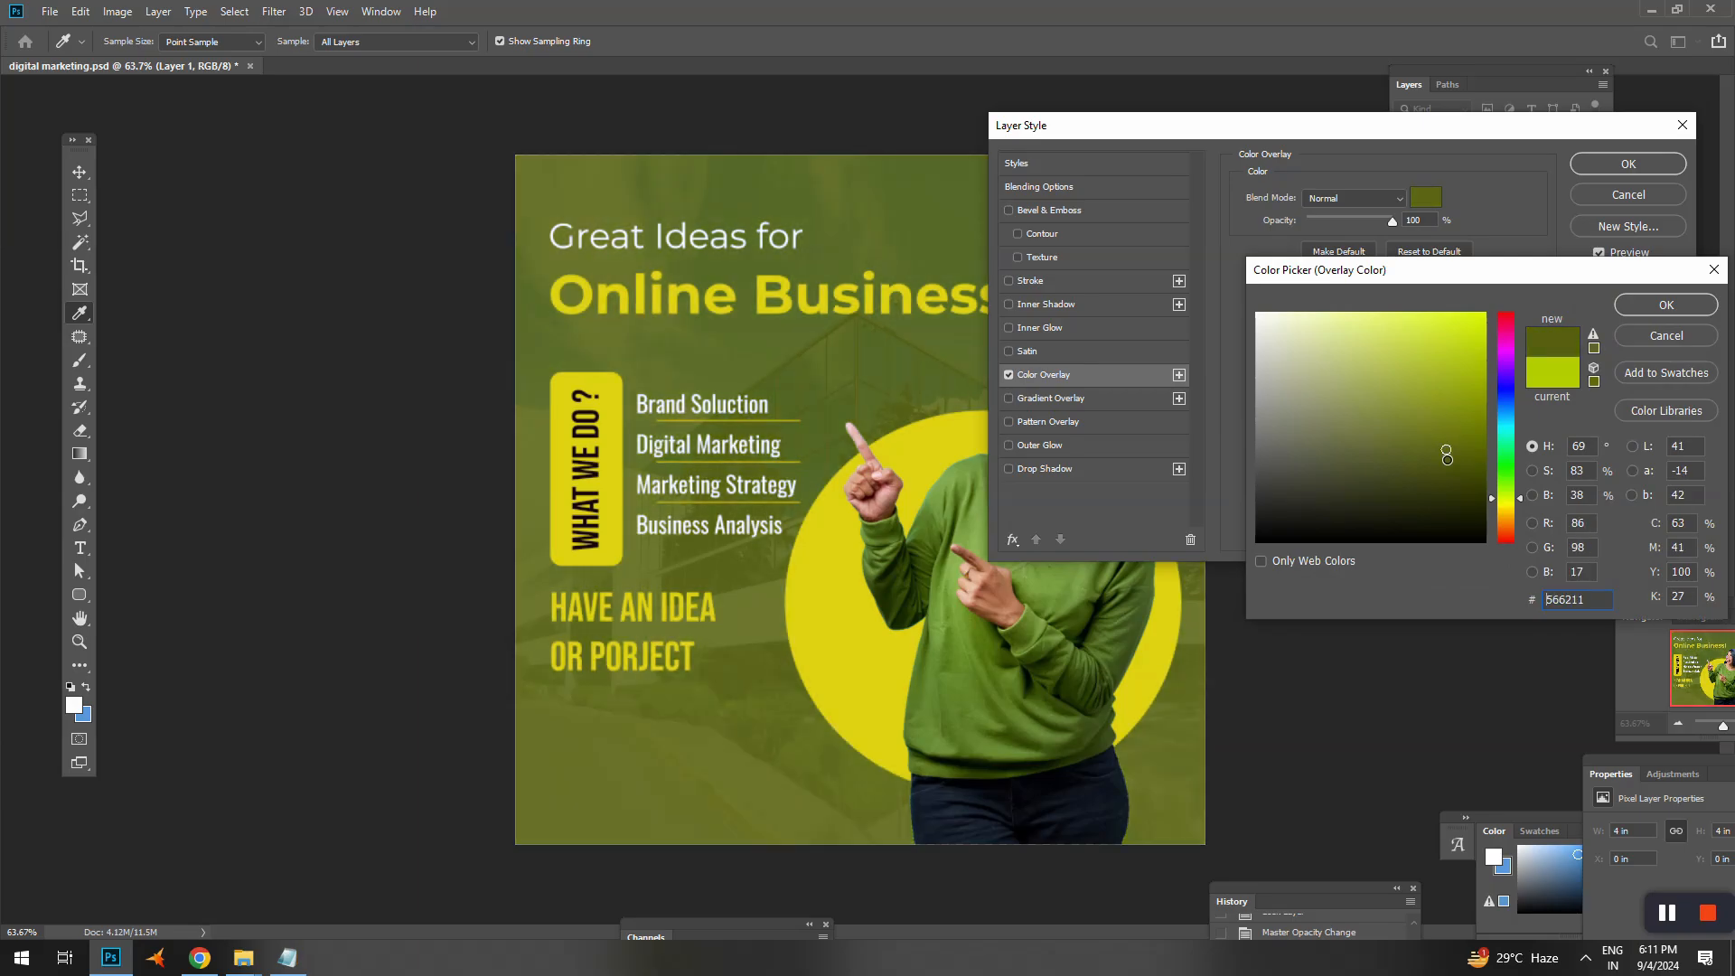
- Set Layer 1's Color Overlay to a dark purple, about #260244, and apply the layer style
left_click_drag(1525, 427, 1514, 384)
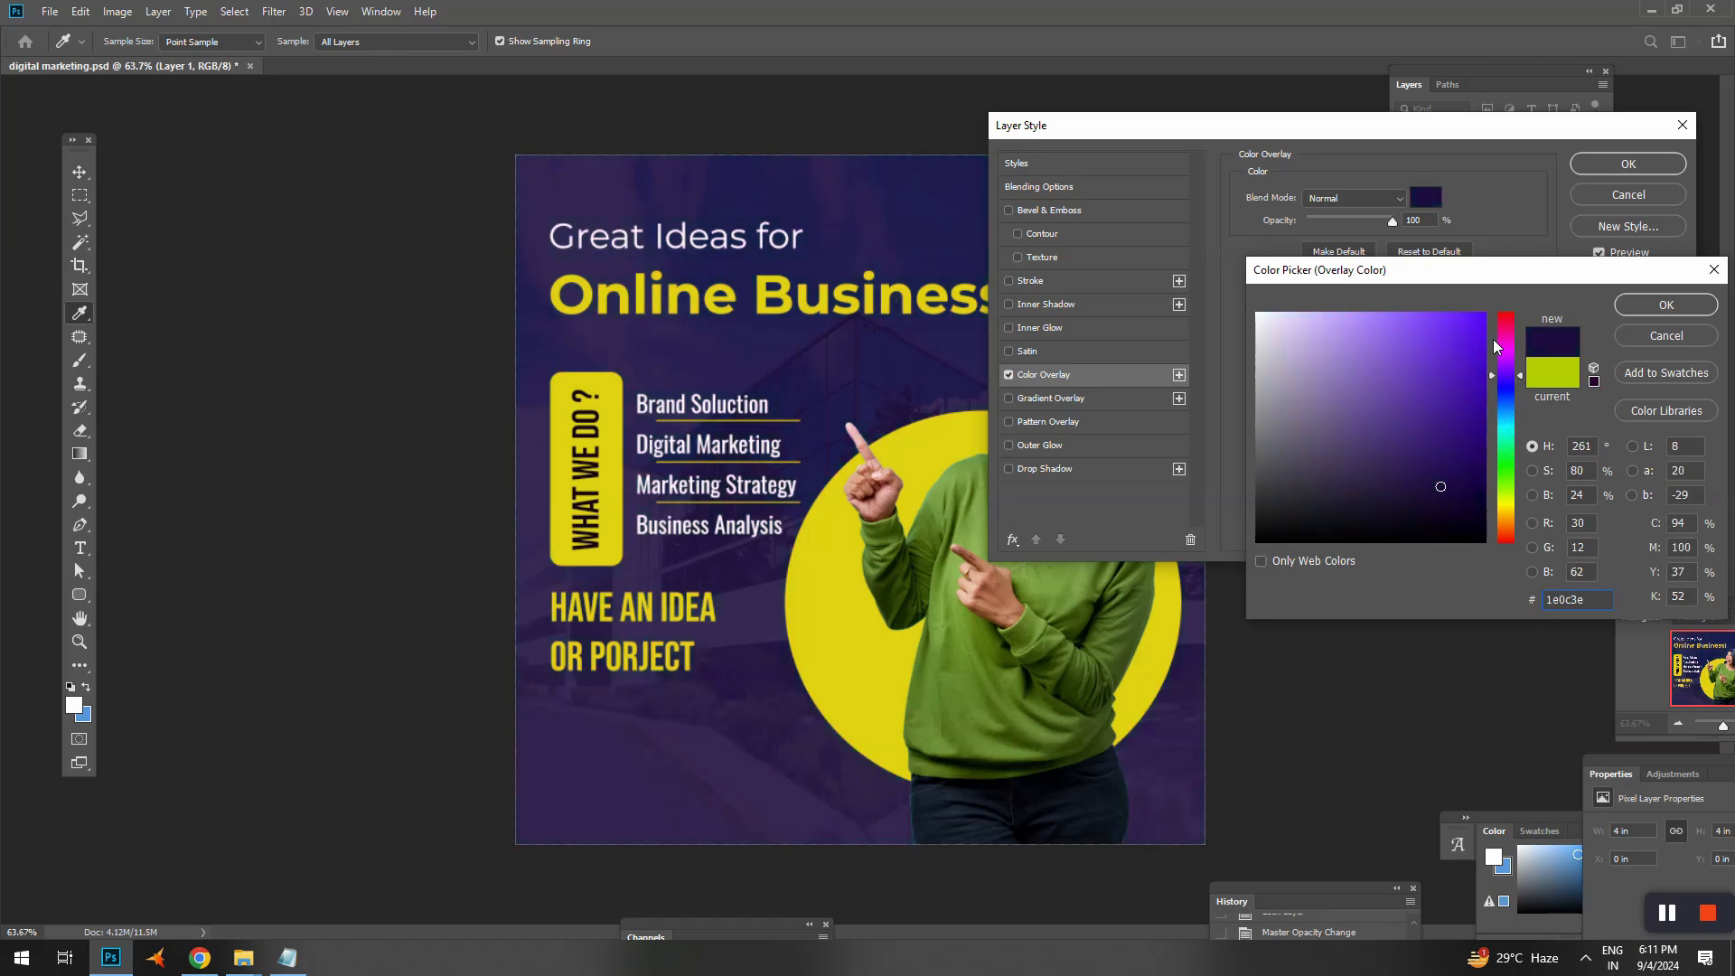
mouse_move(1472, 352)
left_mouse_down()
mouse_move(1464, 327)
mouse_move(1477, 347)
left_mouse_up()
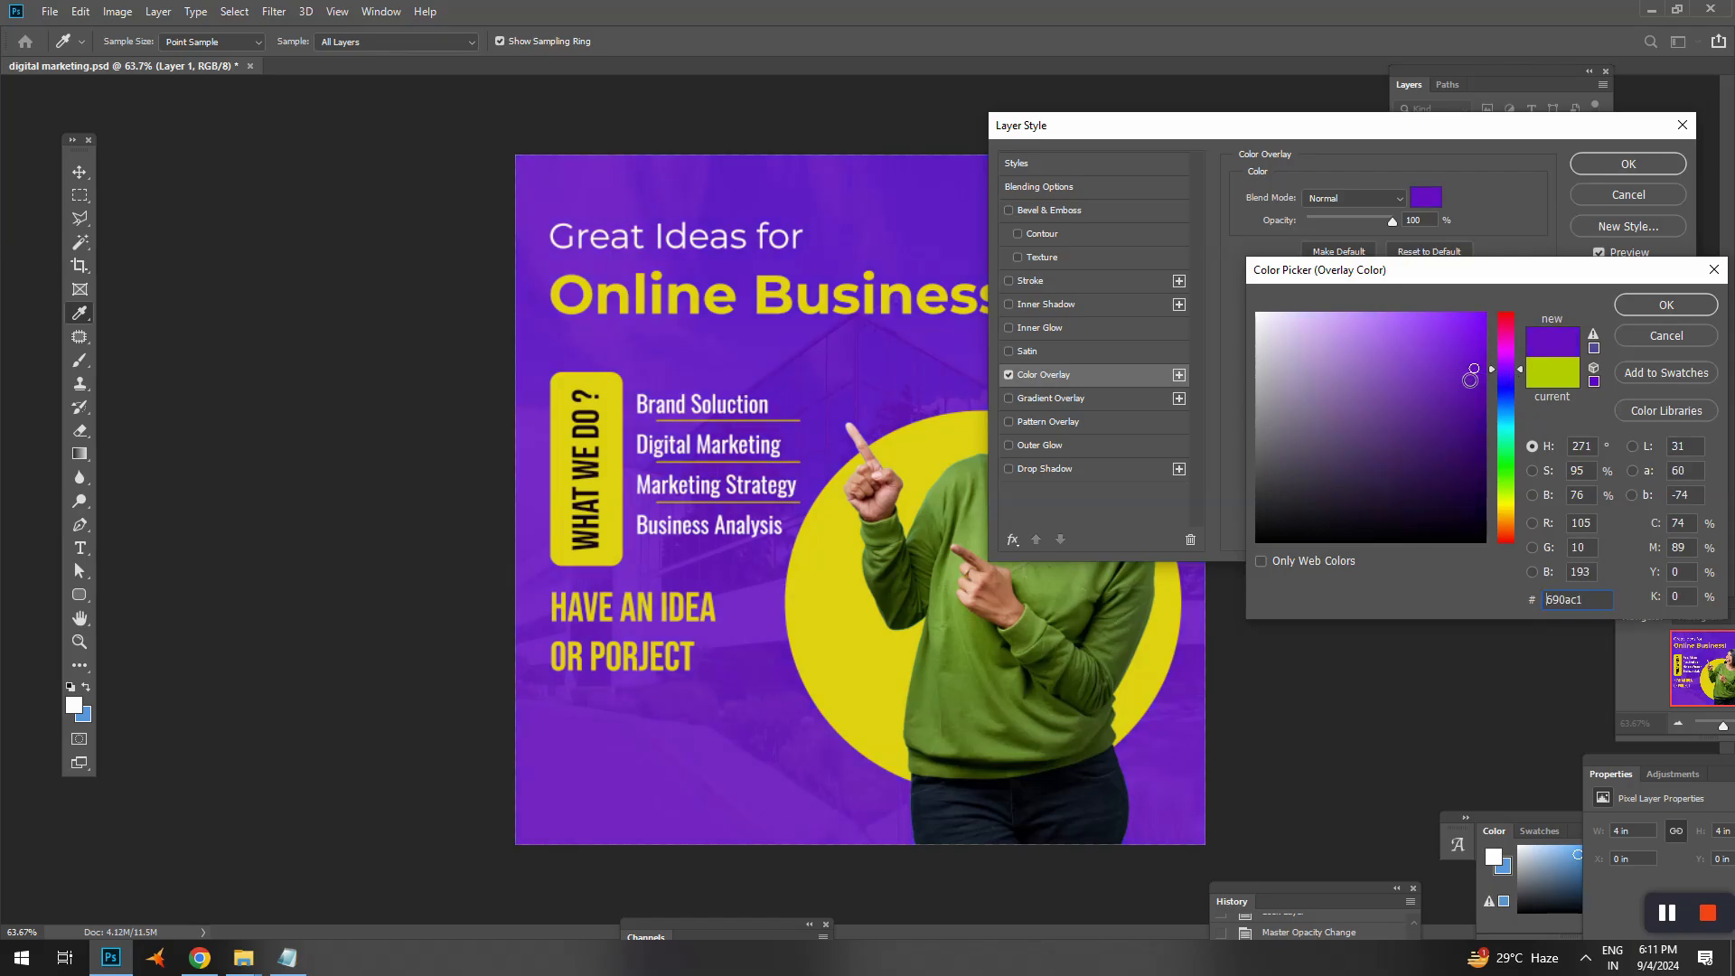
left_click_drag(1471, 379, 1496, 443)
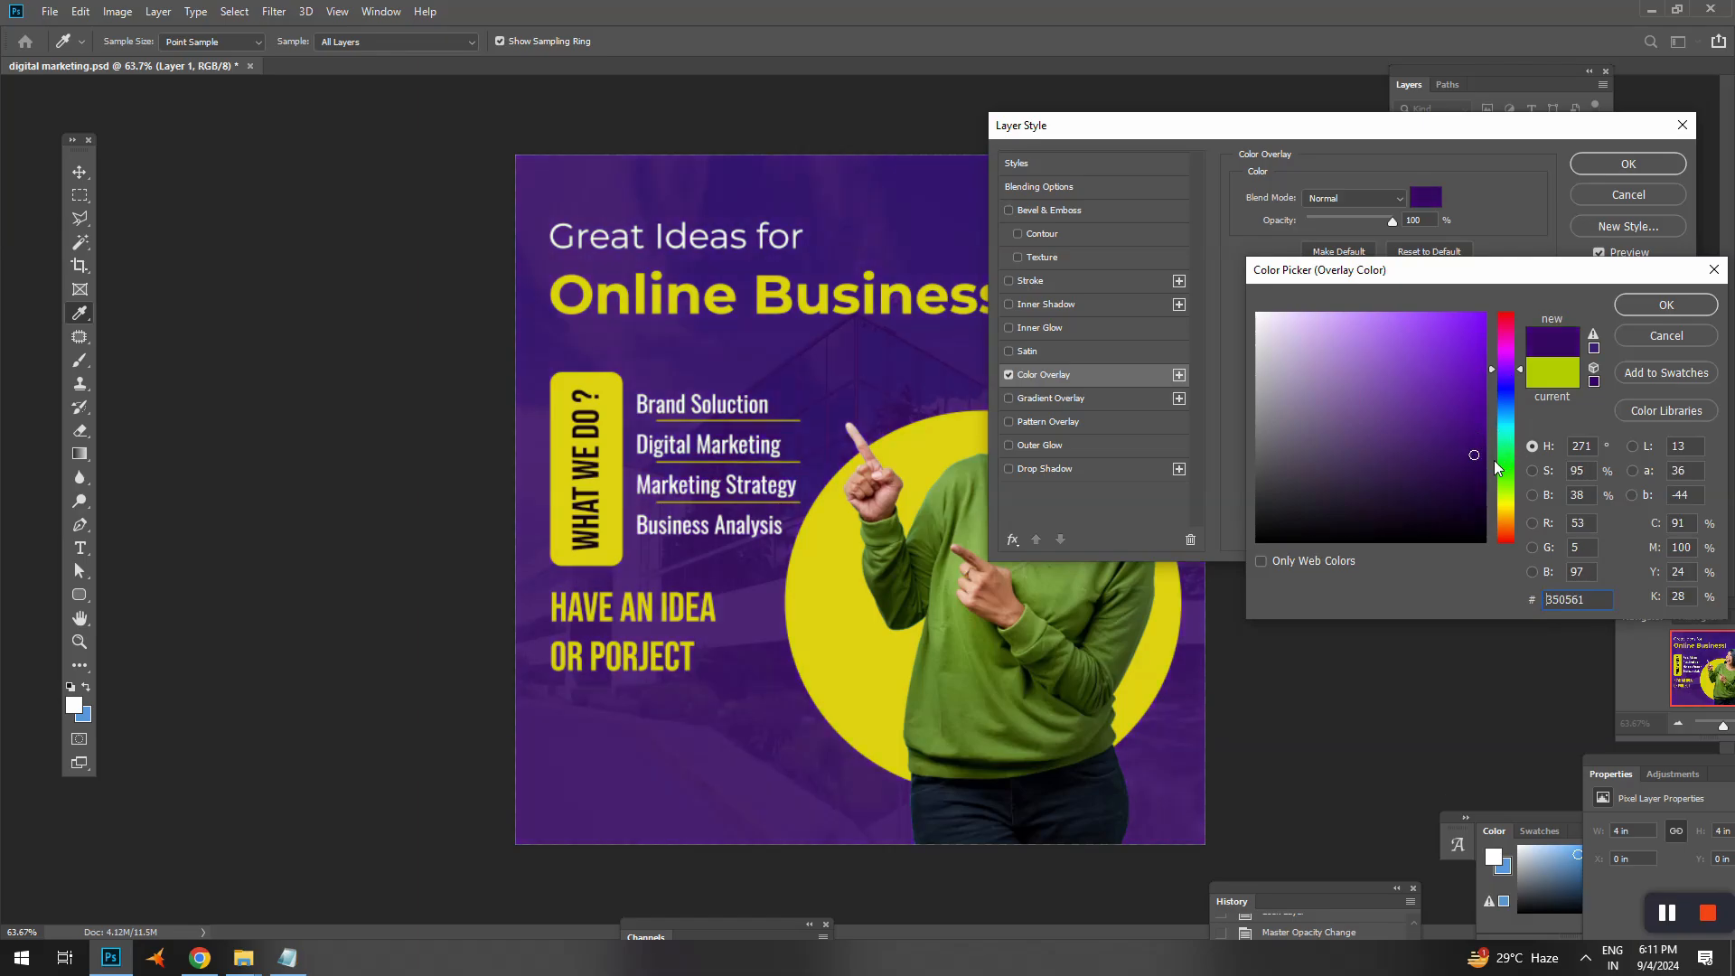
left_click(1505, 539)
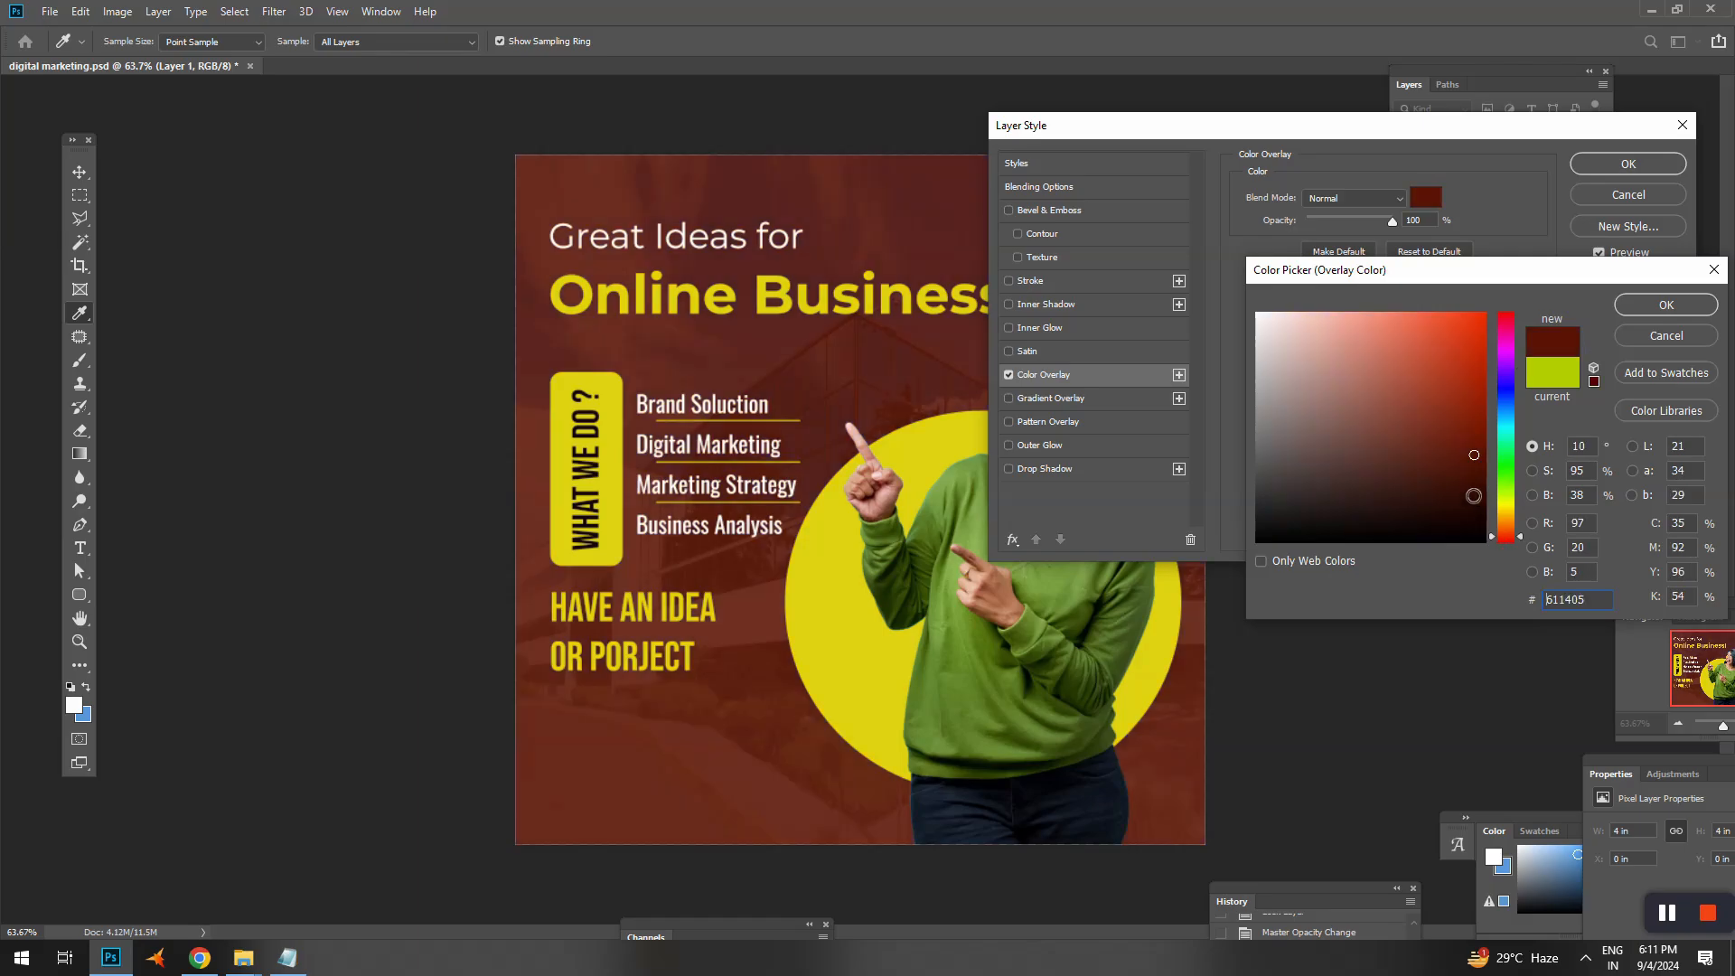
left_click(1508, 368)
left_click(1477, 477)
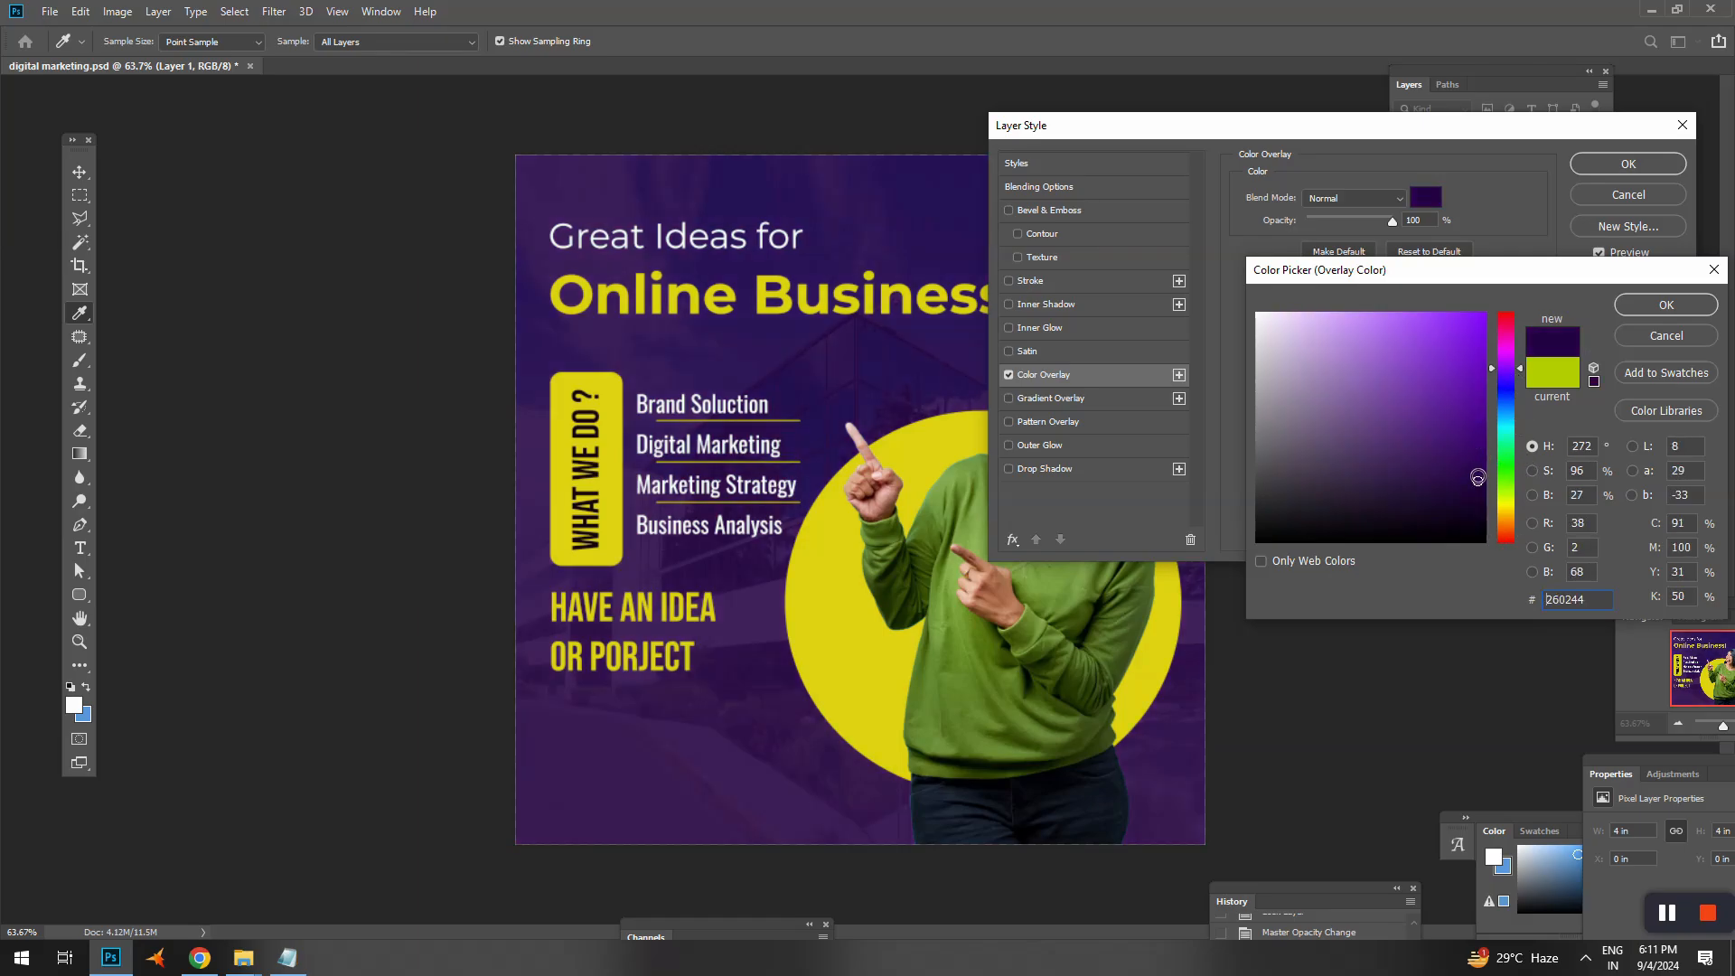
left_click(1666, 305)
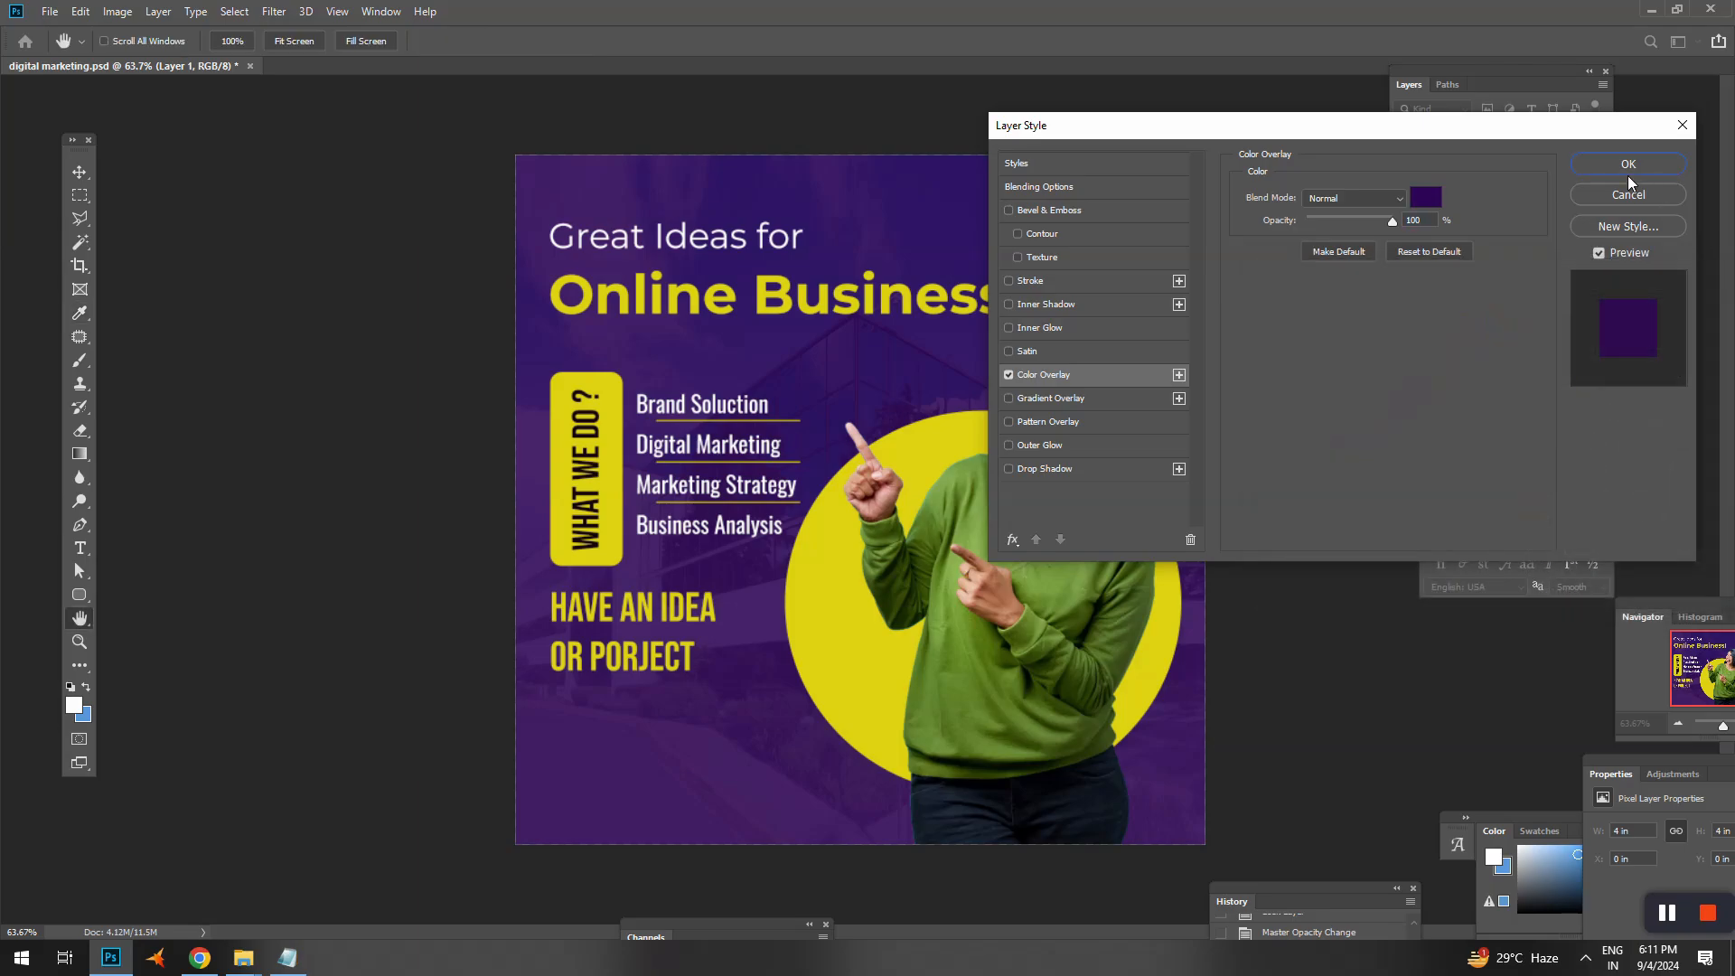
left_click(1627, 166)
- Check Layer 1's bounds with Free Transform without resizing it, and lock the layer
scroll(1570, 136, "up", 3)
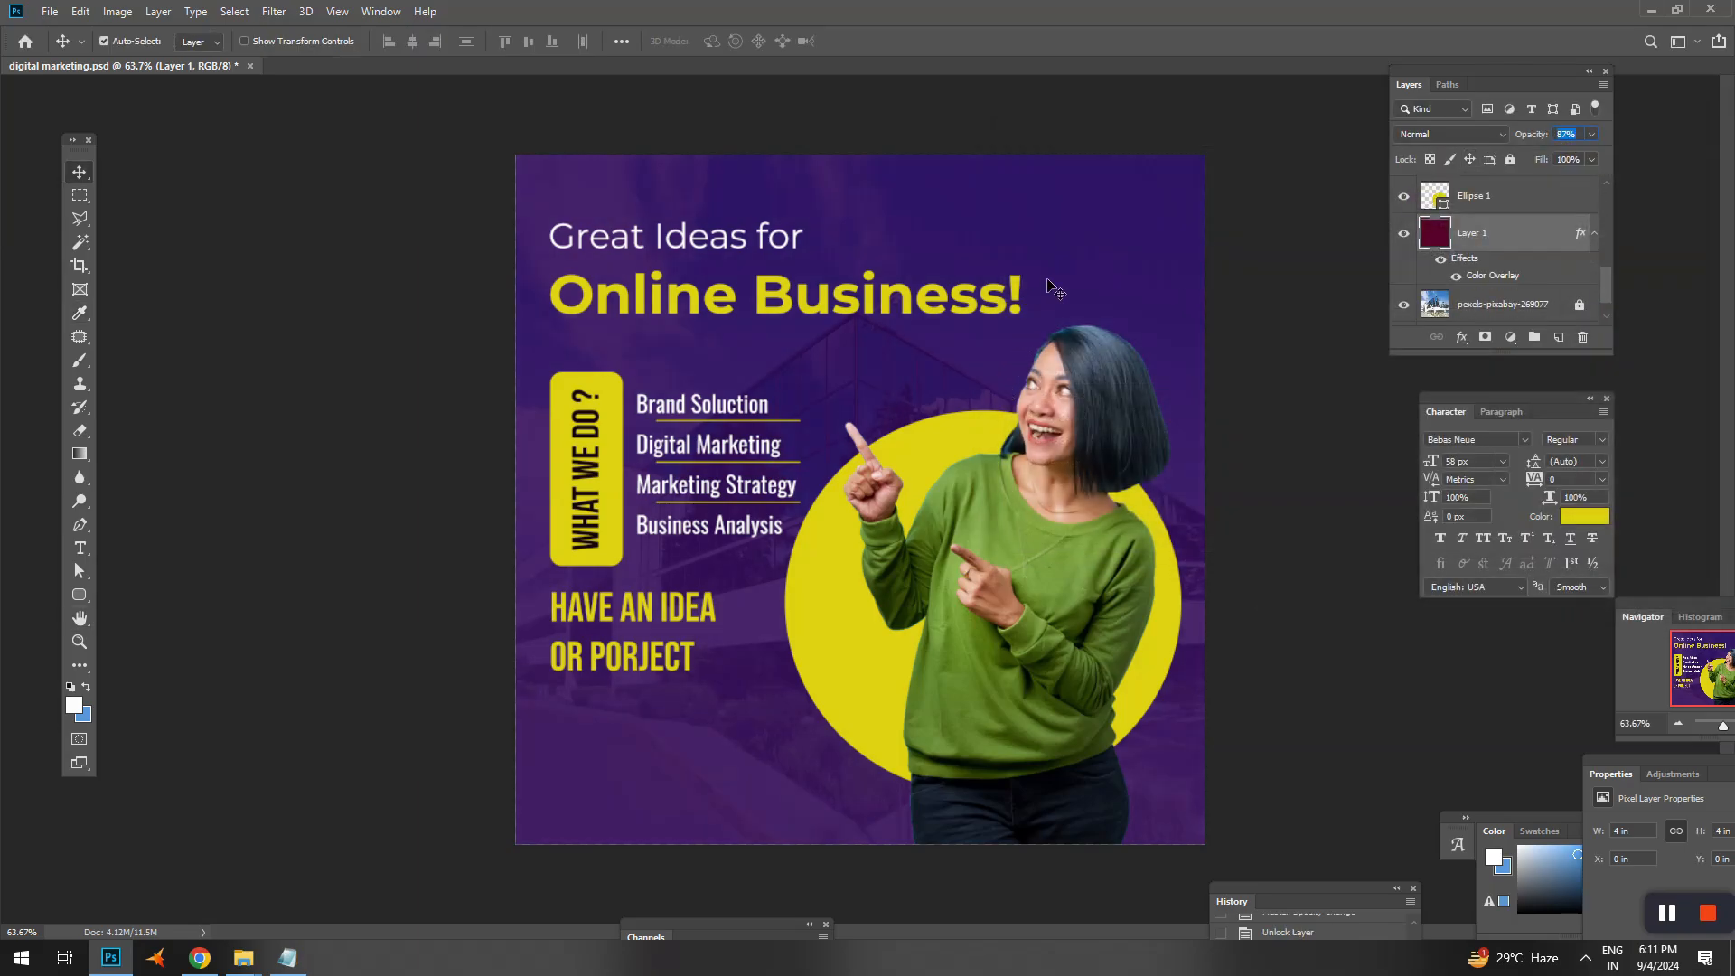
key("ctrl+t")
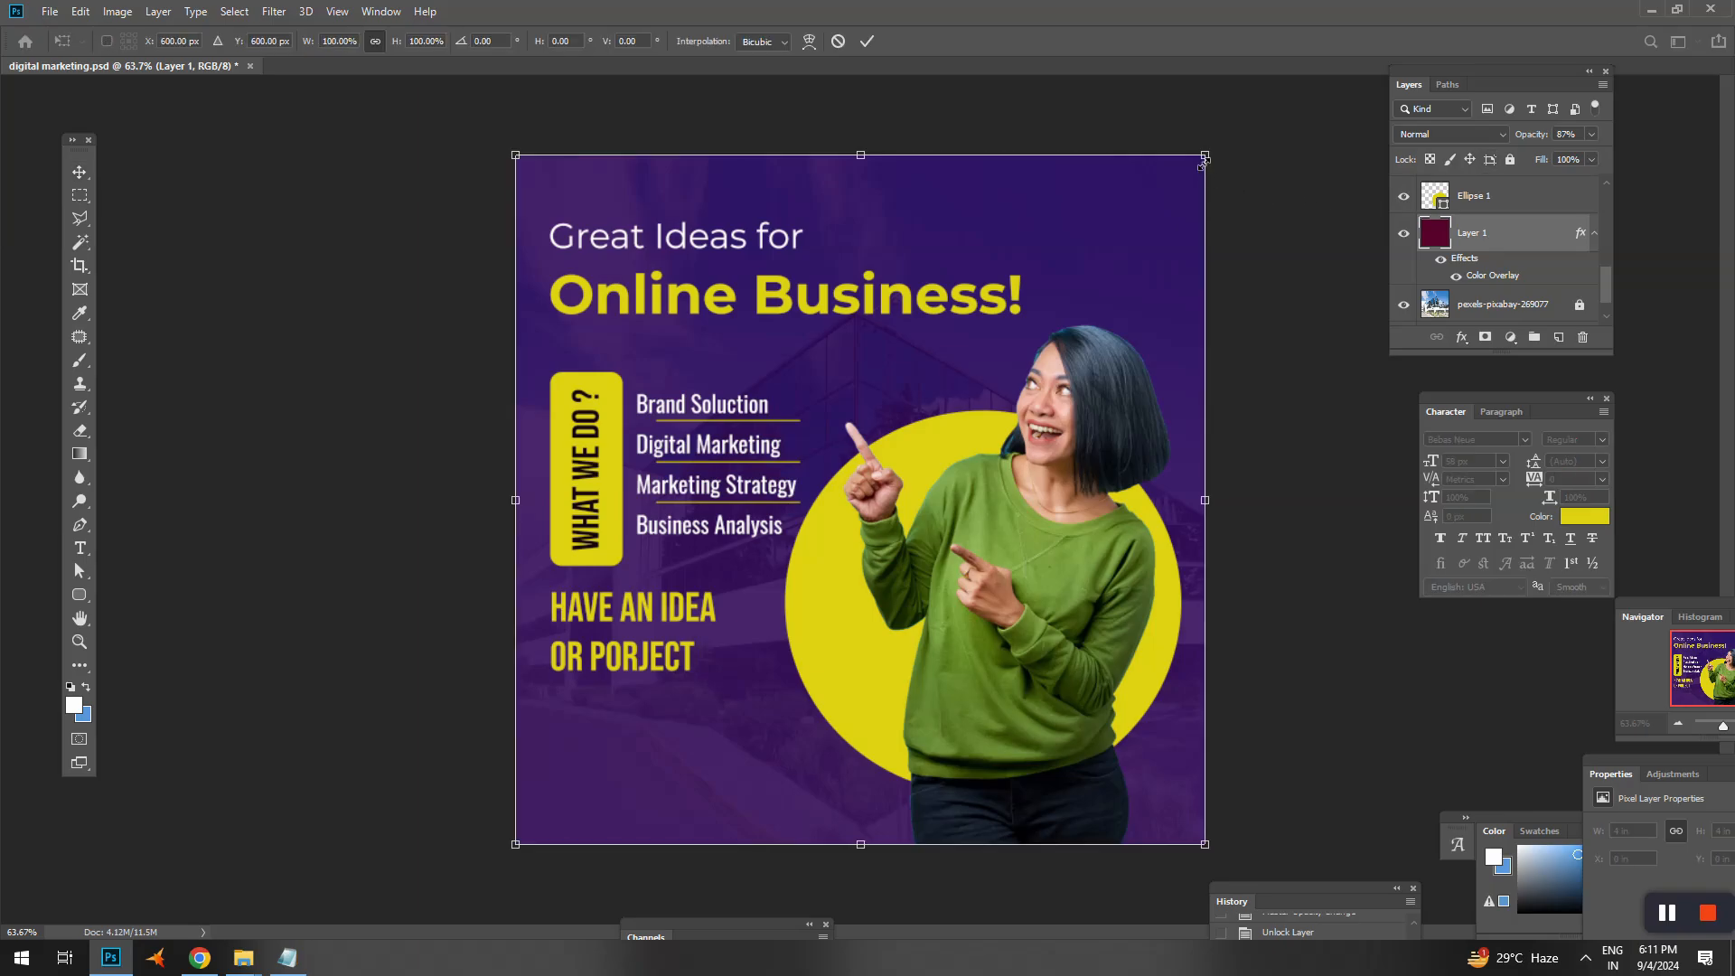
key("Return")
left_click(1511, 160)
left_click(1472, 311)
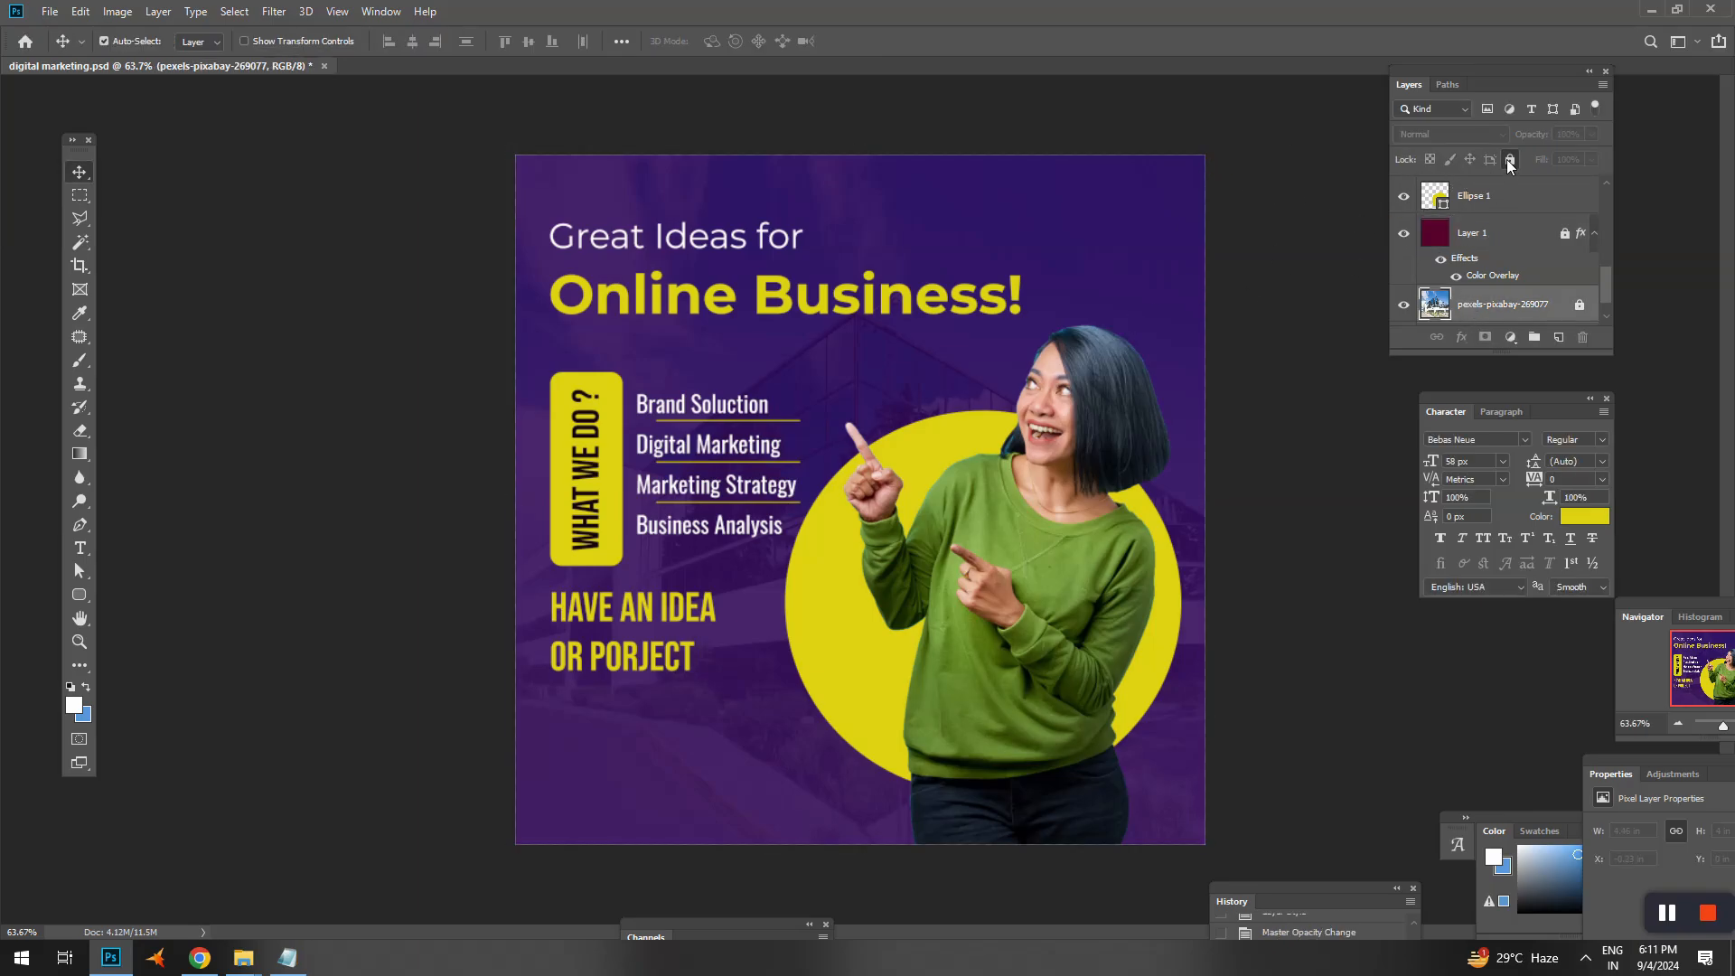
key("ctrl+t")
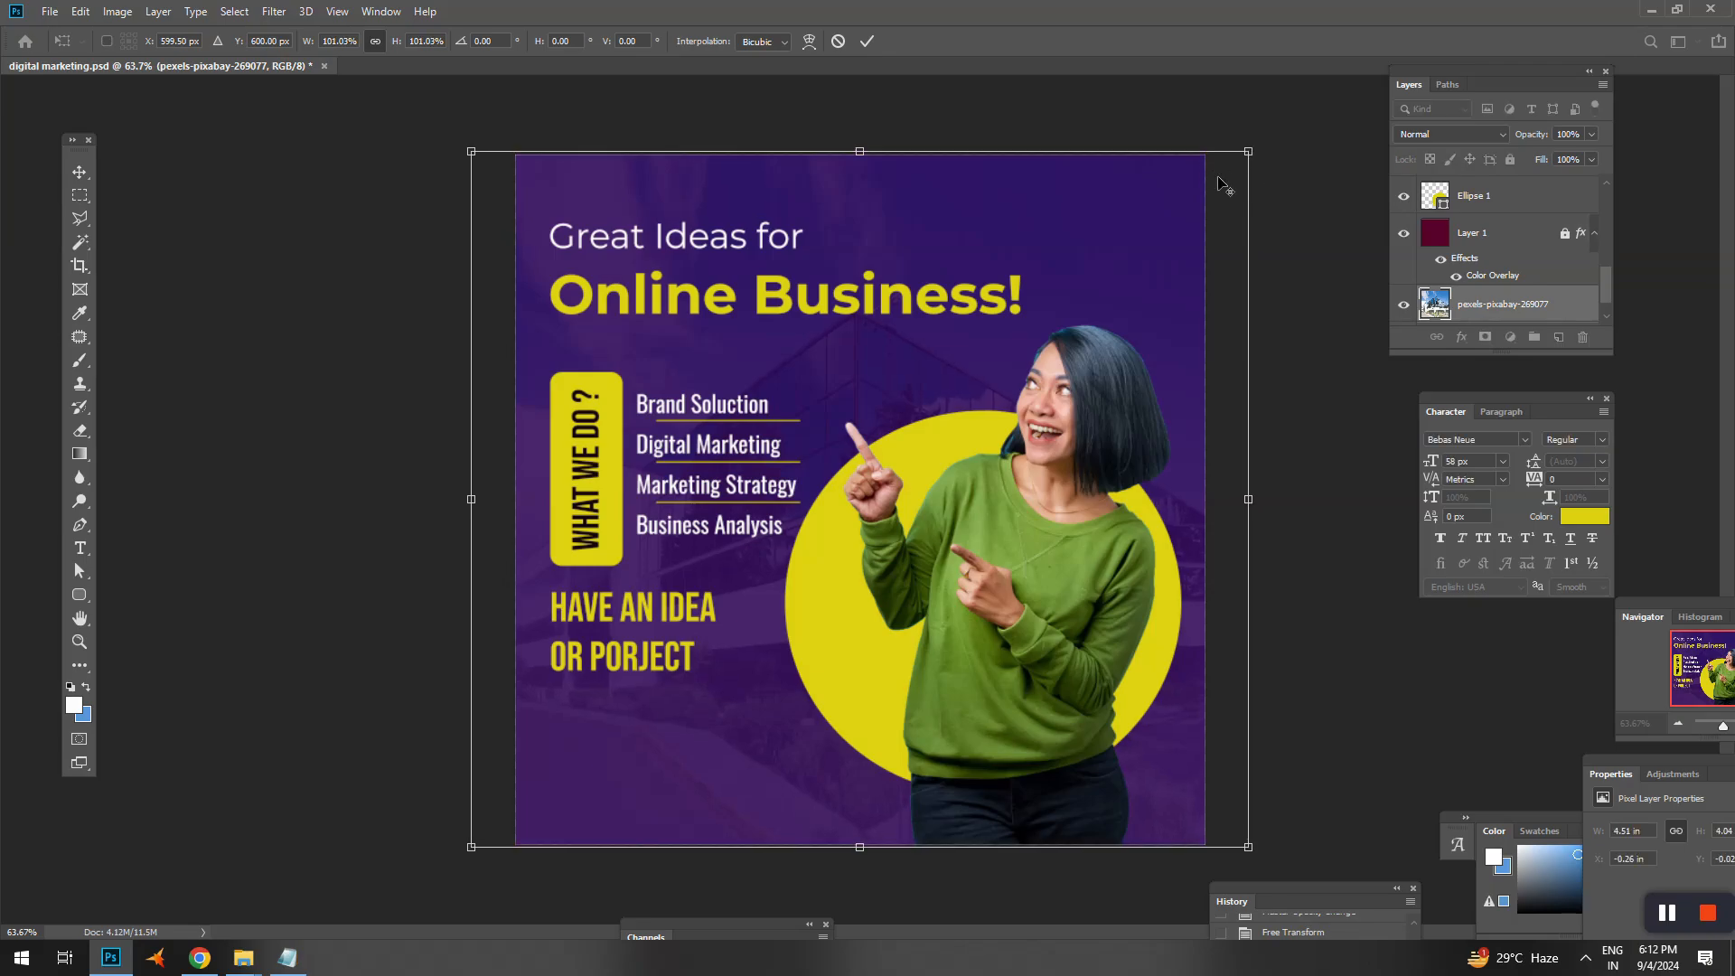
key("Escape")
left_click(1509, 160)
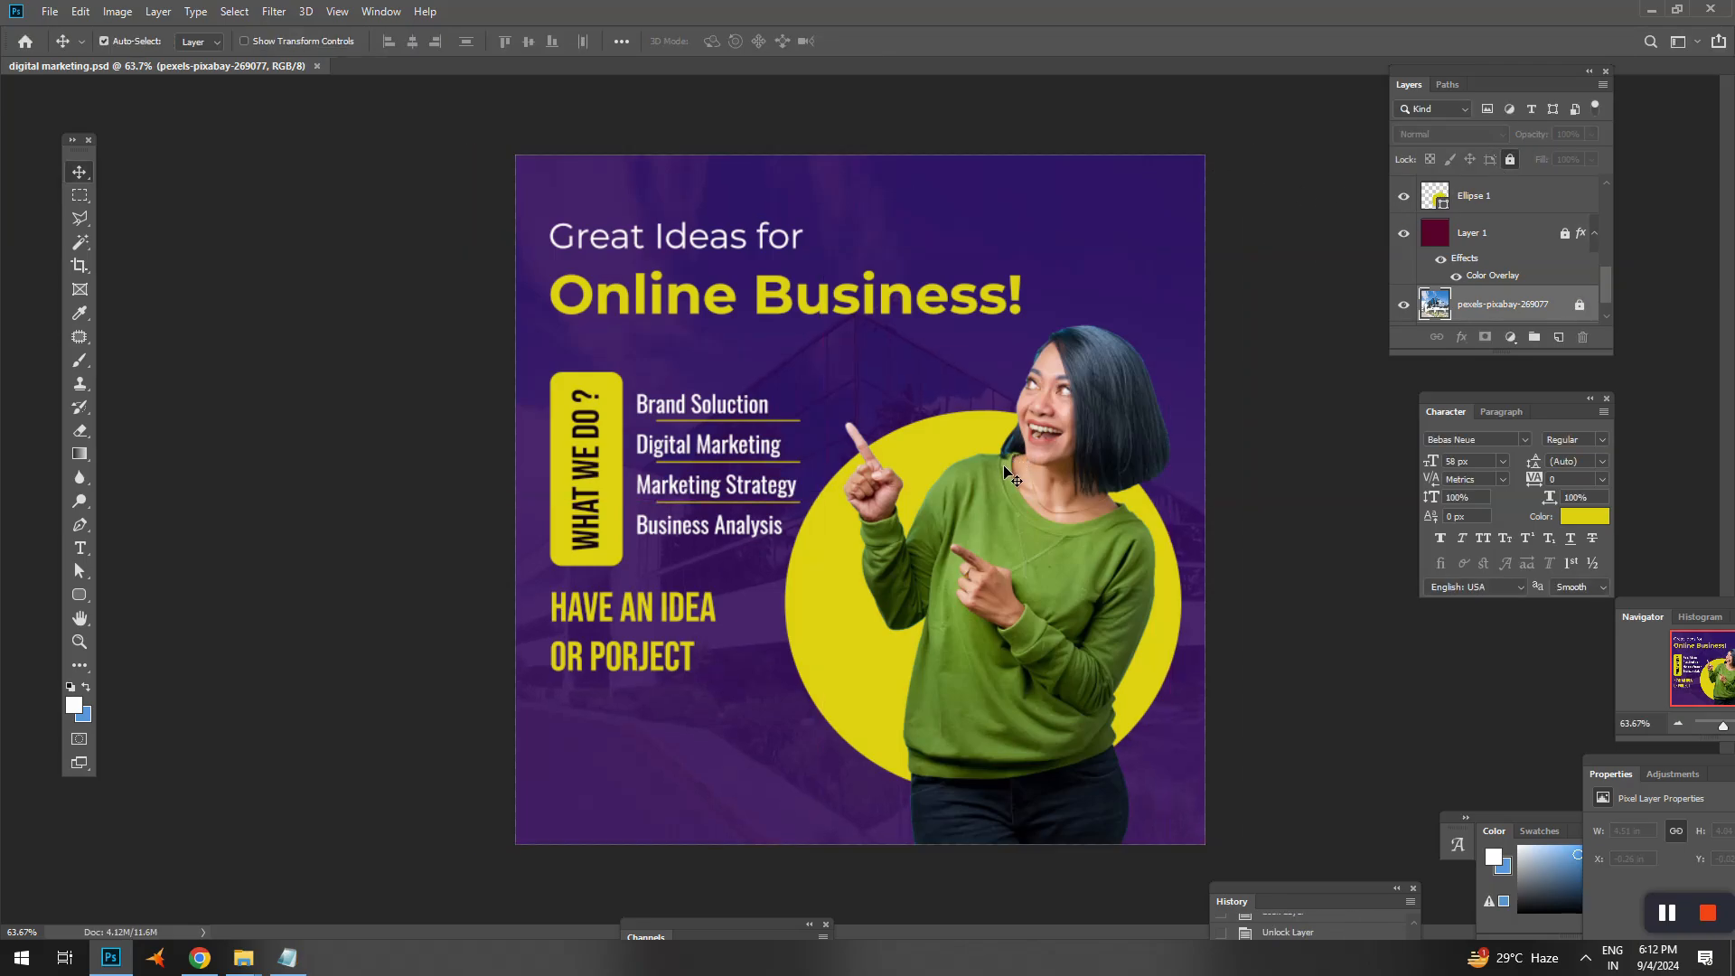
- Add a question mark at the end of the "Have an idea or Porject" text
key("t")
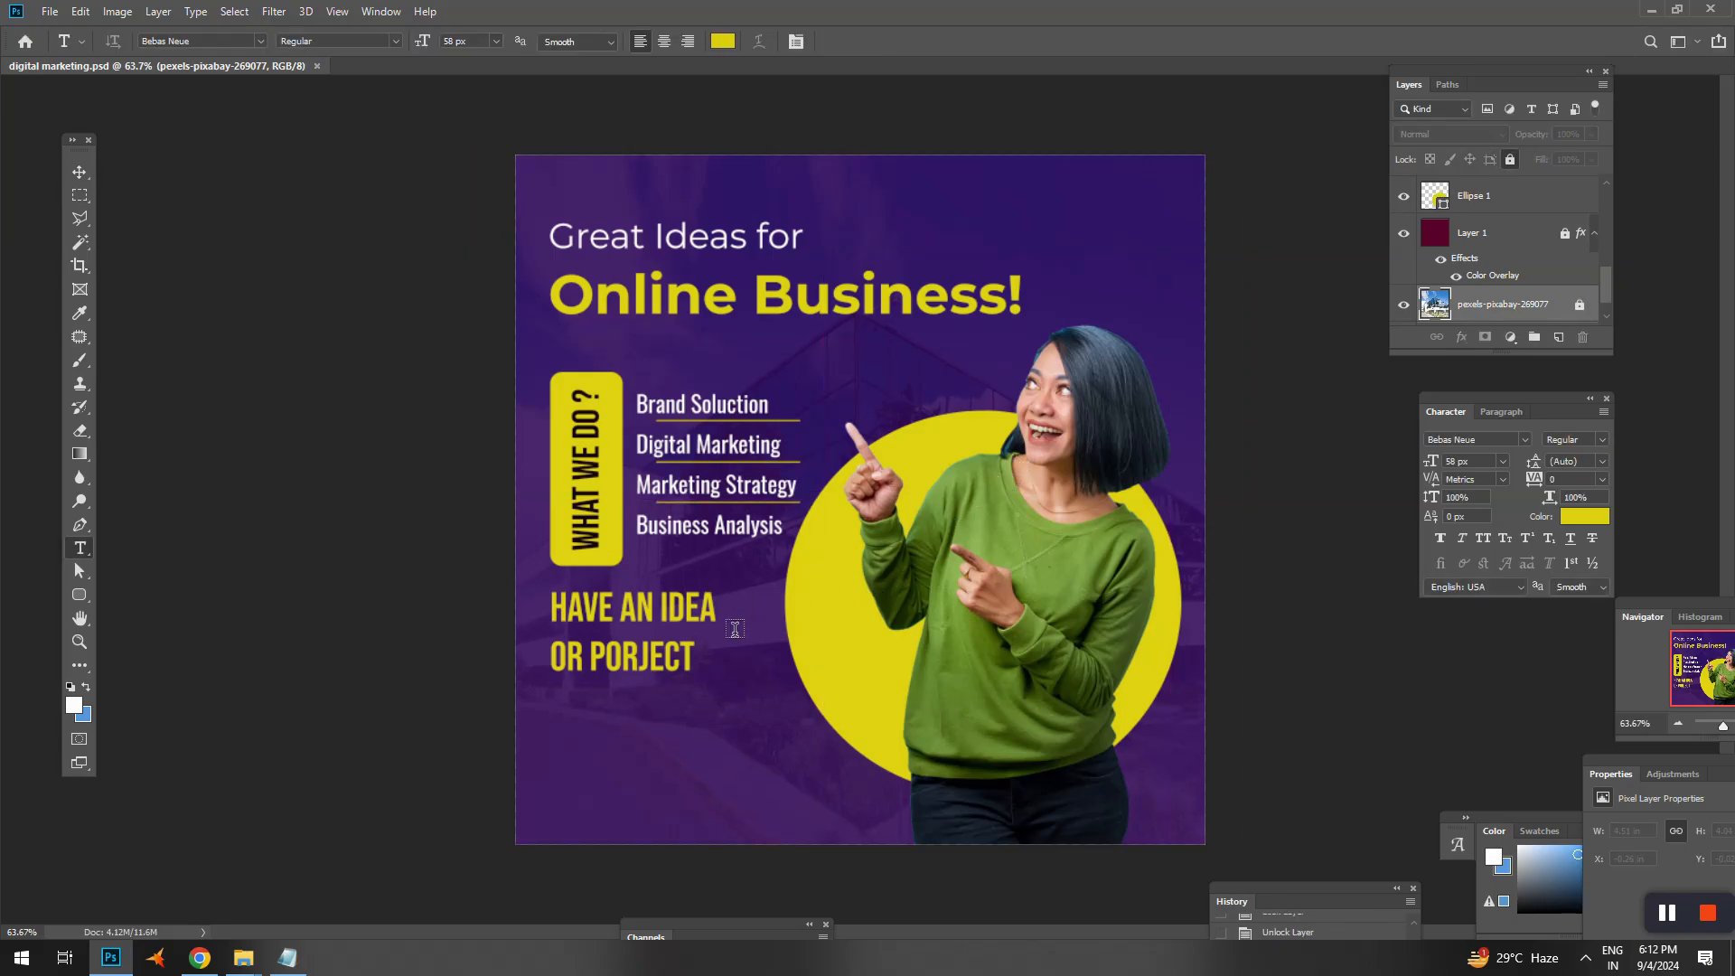
left_click(689, 657)
type("?")
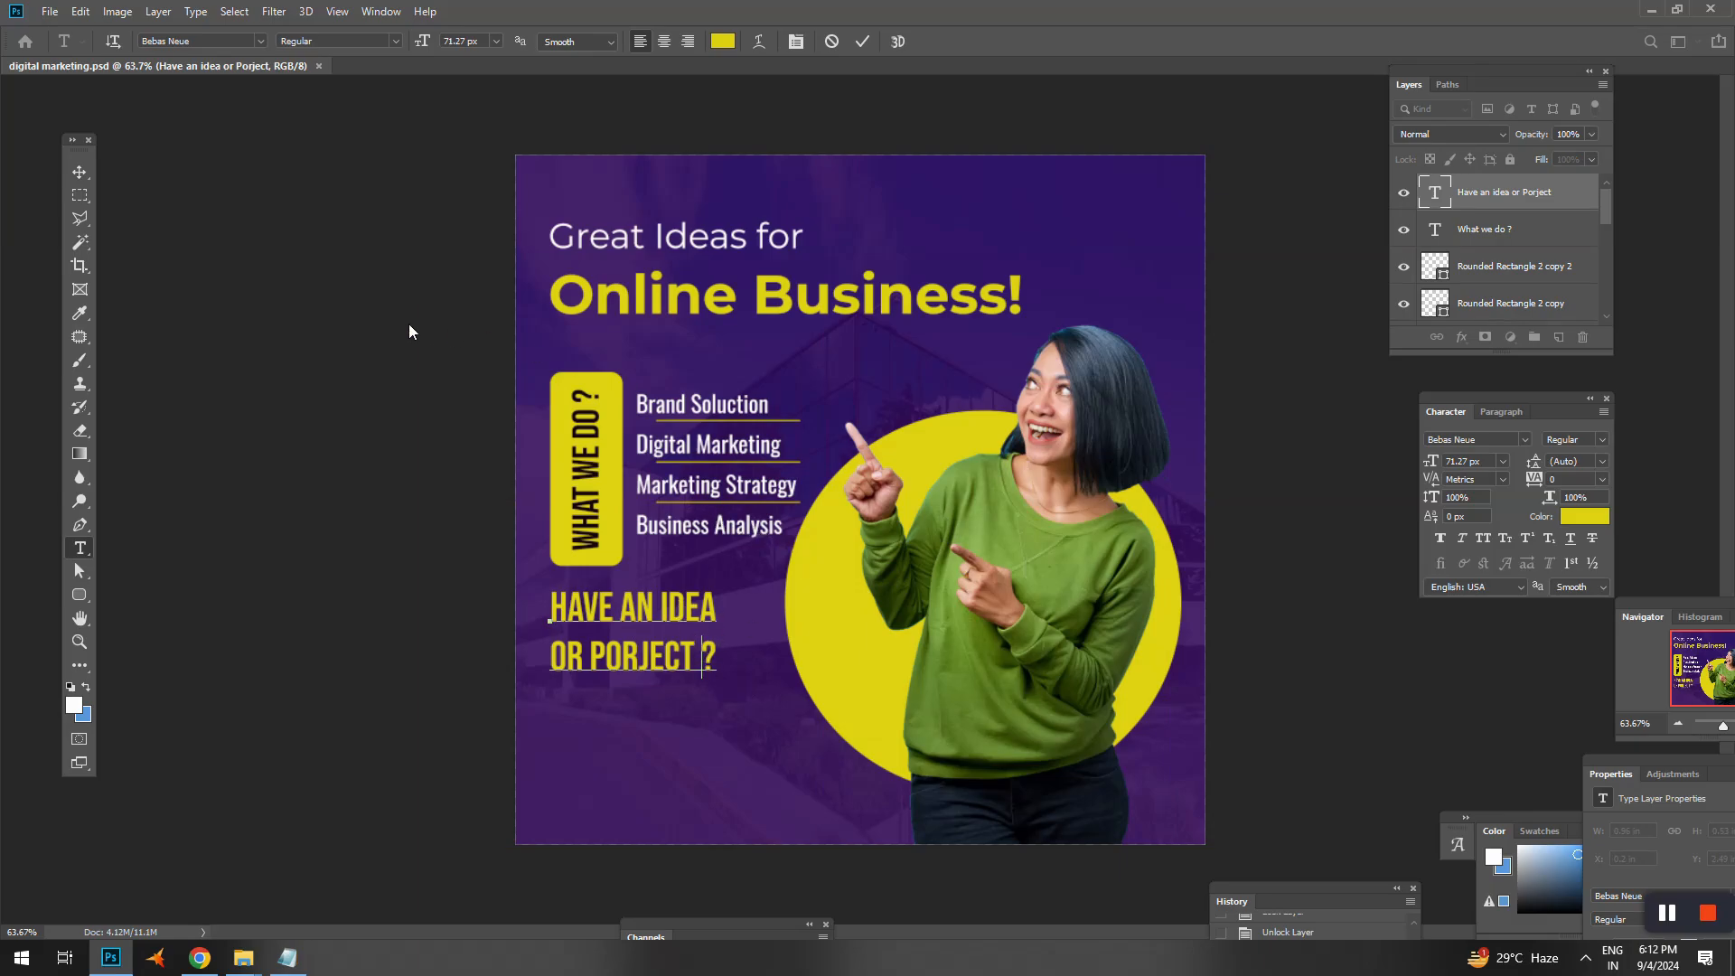
left_click(79, 173)
- Shift the headline, the "What we do ?" services block and the "Have an idea or Porject ?" text upward, and save the document
left_click(560, 447)
left_click_drag(624, 291, 625, 275)
left_click_drag(532, 371, 703, 535)
key("shift+Up")
key("shift+Up")
key("shift+Up")
key("shift+Up")
key("shift+Up")
key("shift+Up")
left_click_drag(610, 637, 615, 615)
key("ctrl+s")
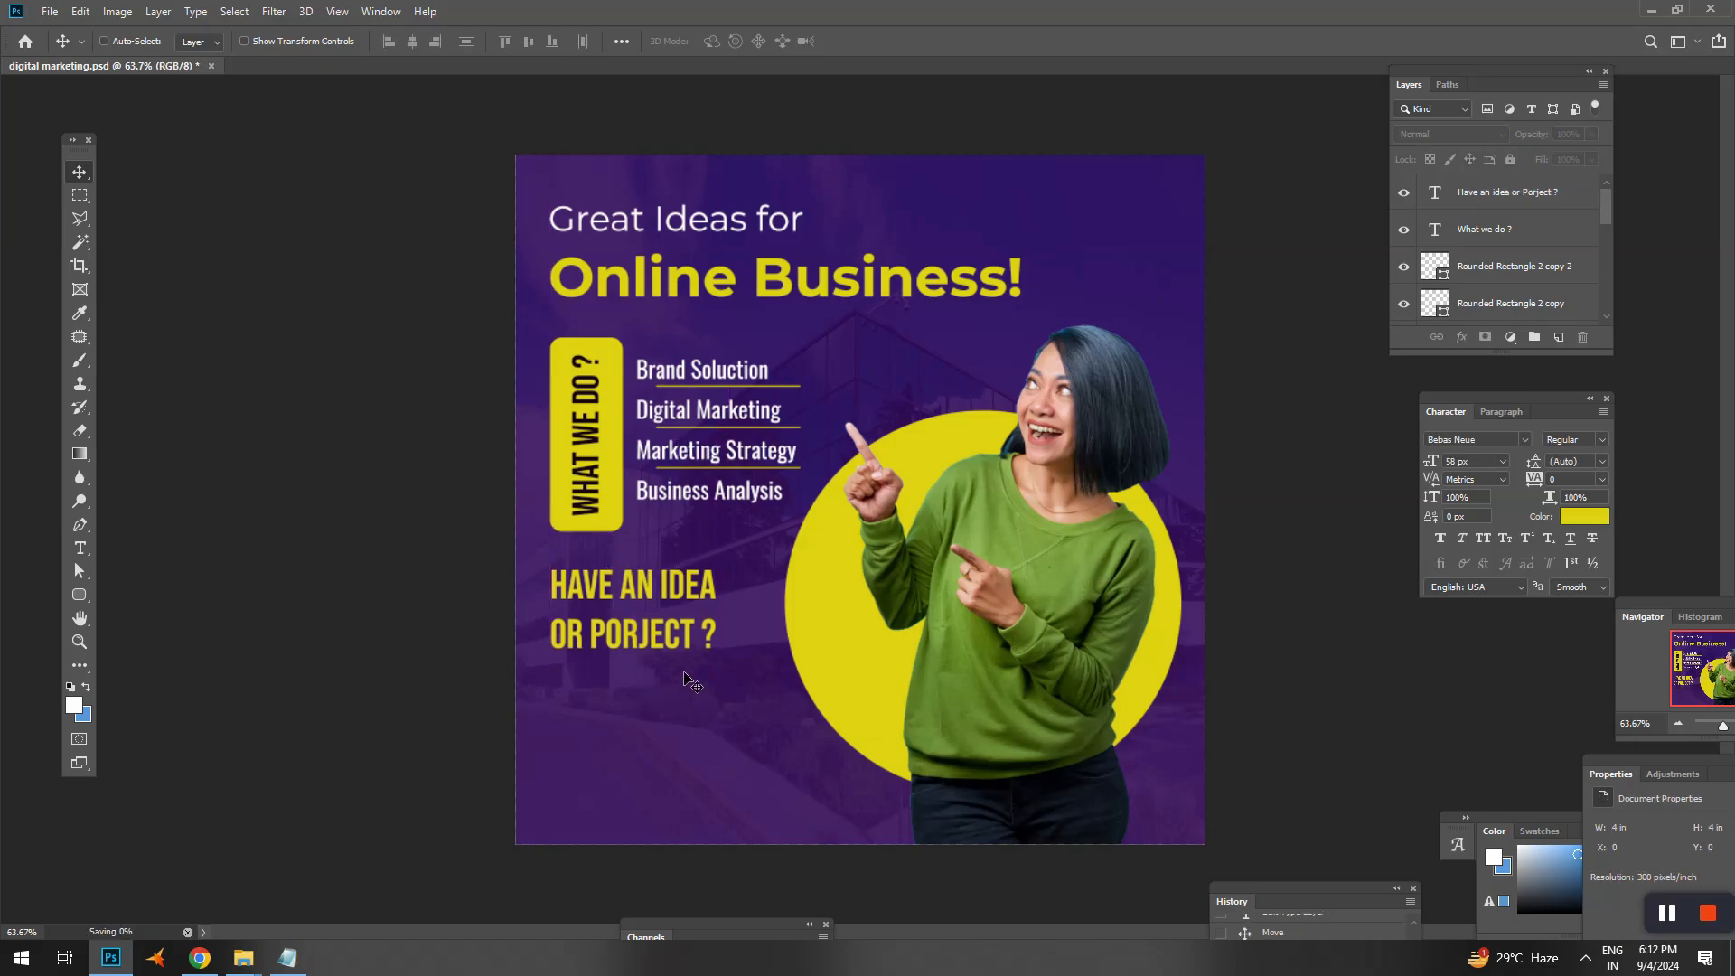
- Switch to the Notepad notes, copy the "Contact us" line and return to Photoshop
left_click(288, 957)
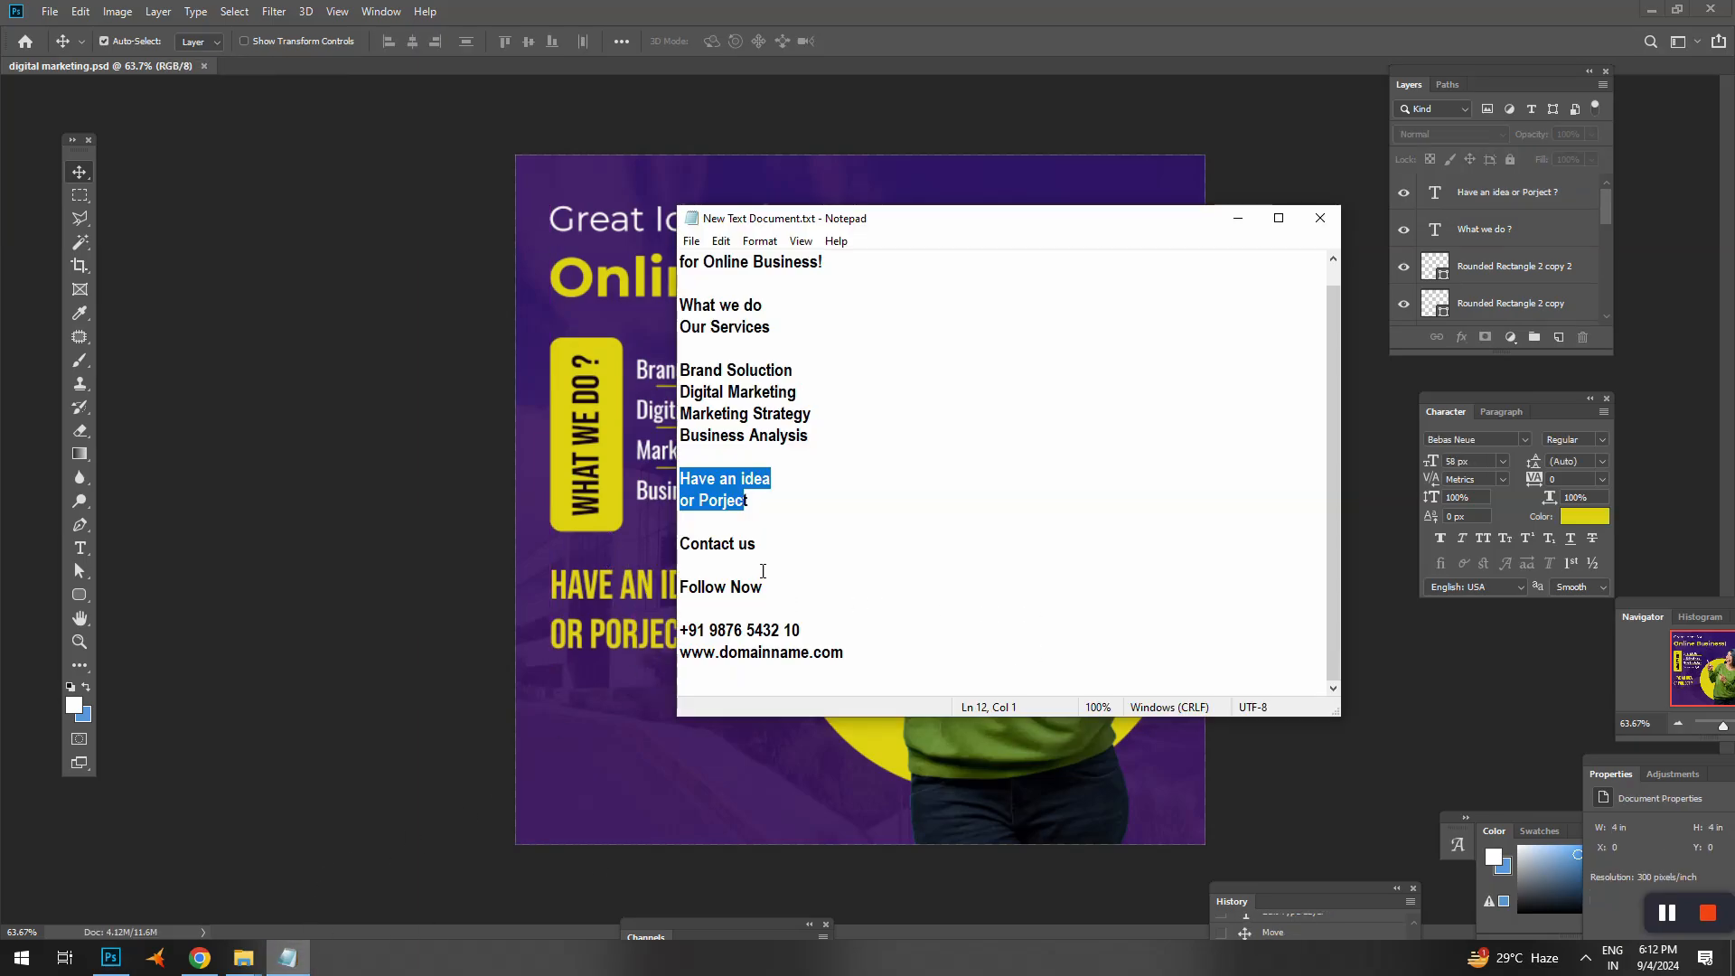
left_click_drag(757, 544, 665, 550)
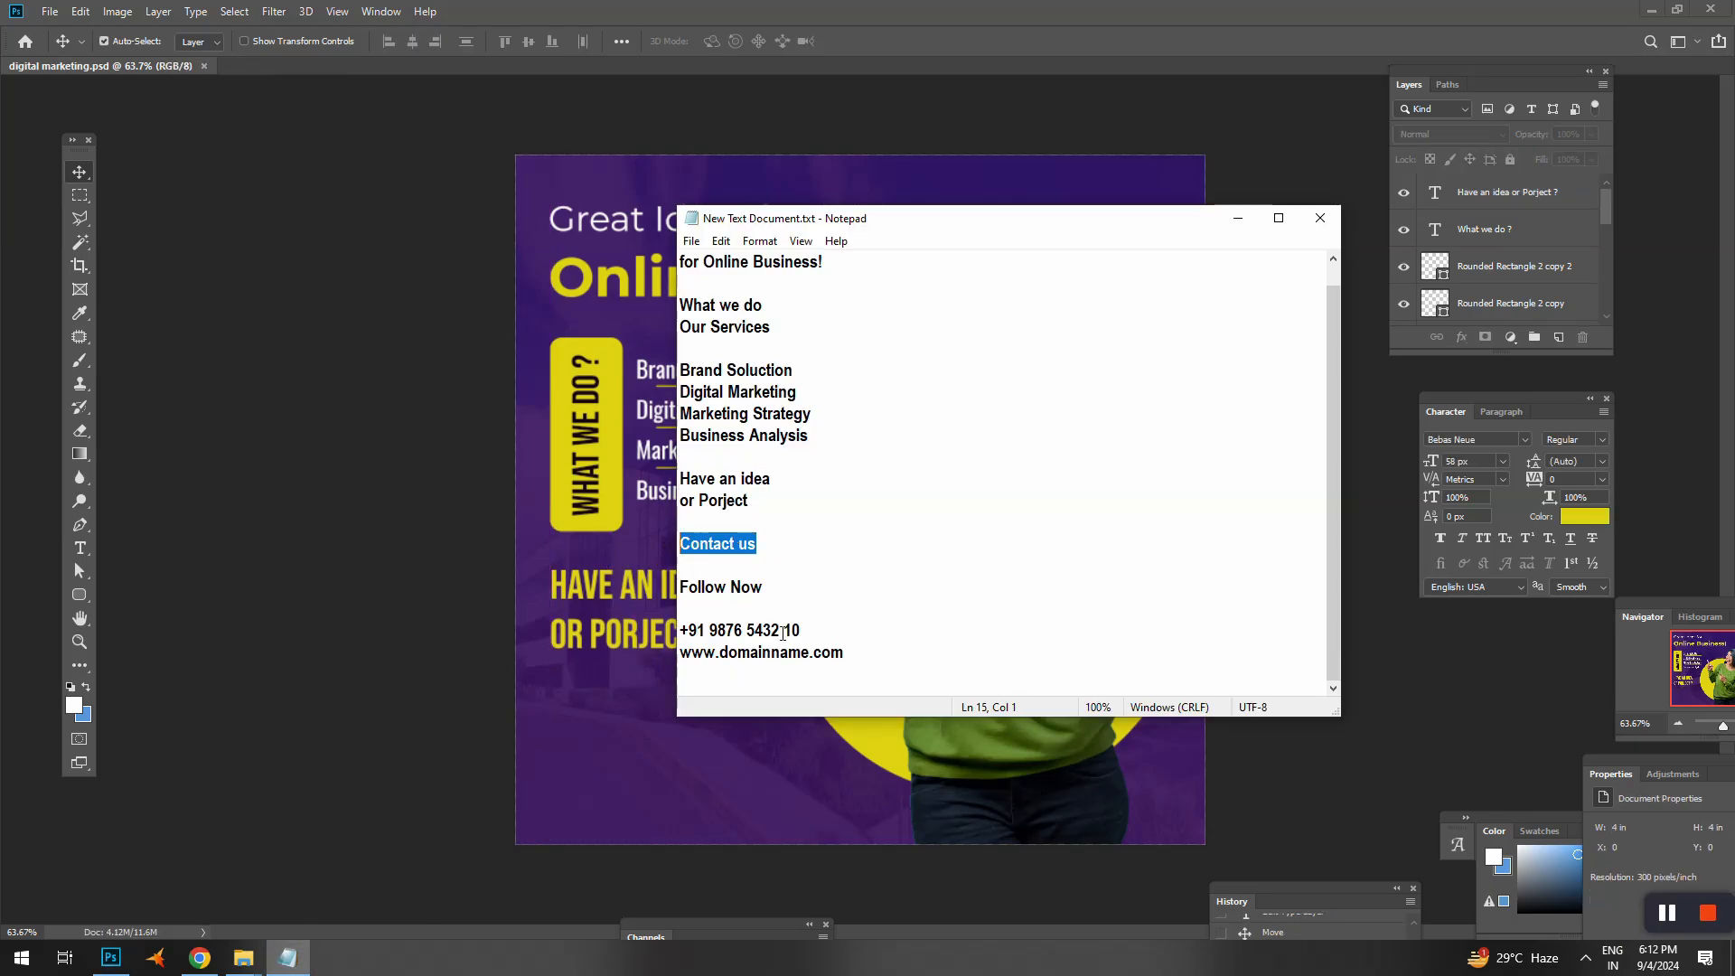
left_click(866, 24)
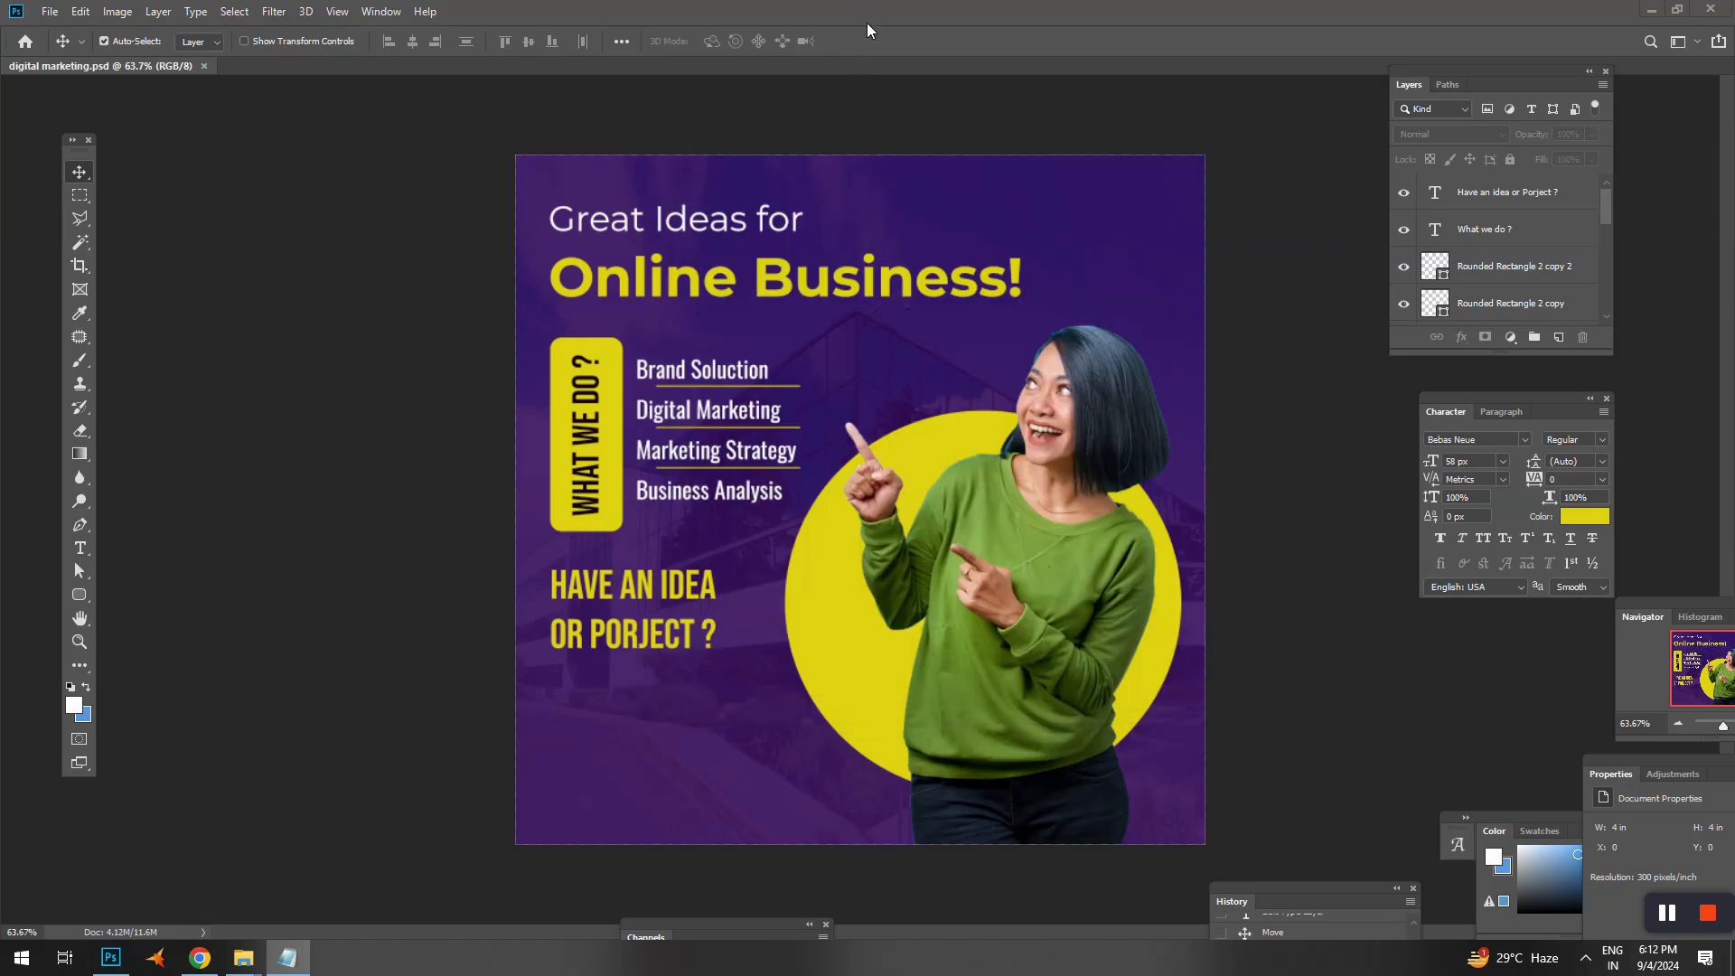
- Duplicate the "What we do ?" label with its yellow rounded rectangle below the "Have an idea" text and rotate the copy to horizontal
left_click_drag(595, 347, 575, 651)
key("ctrl+z")
left_click(585, 504)
left_click(596, 442, "shift")
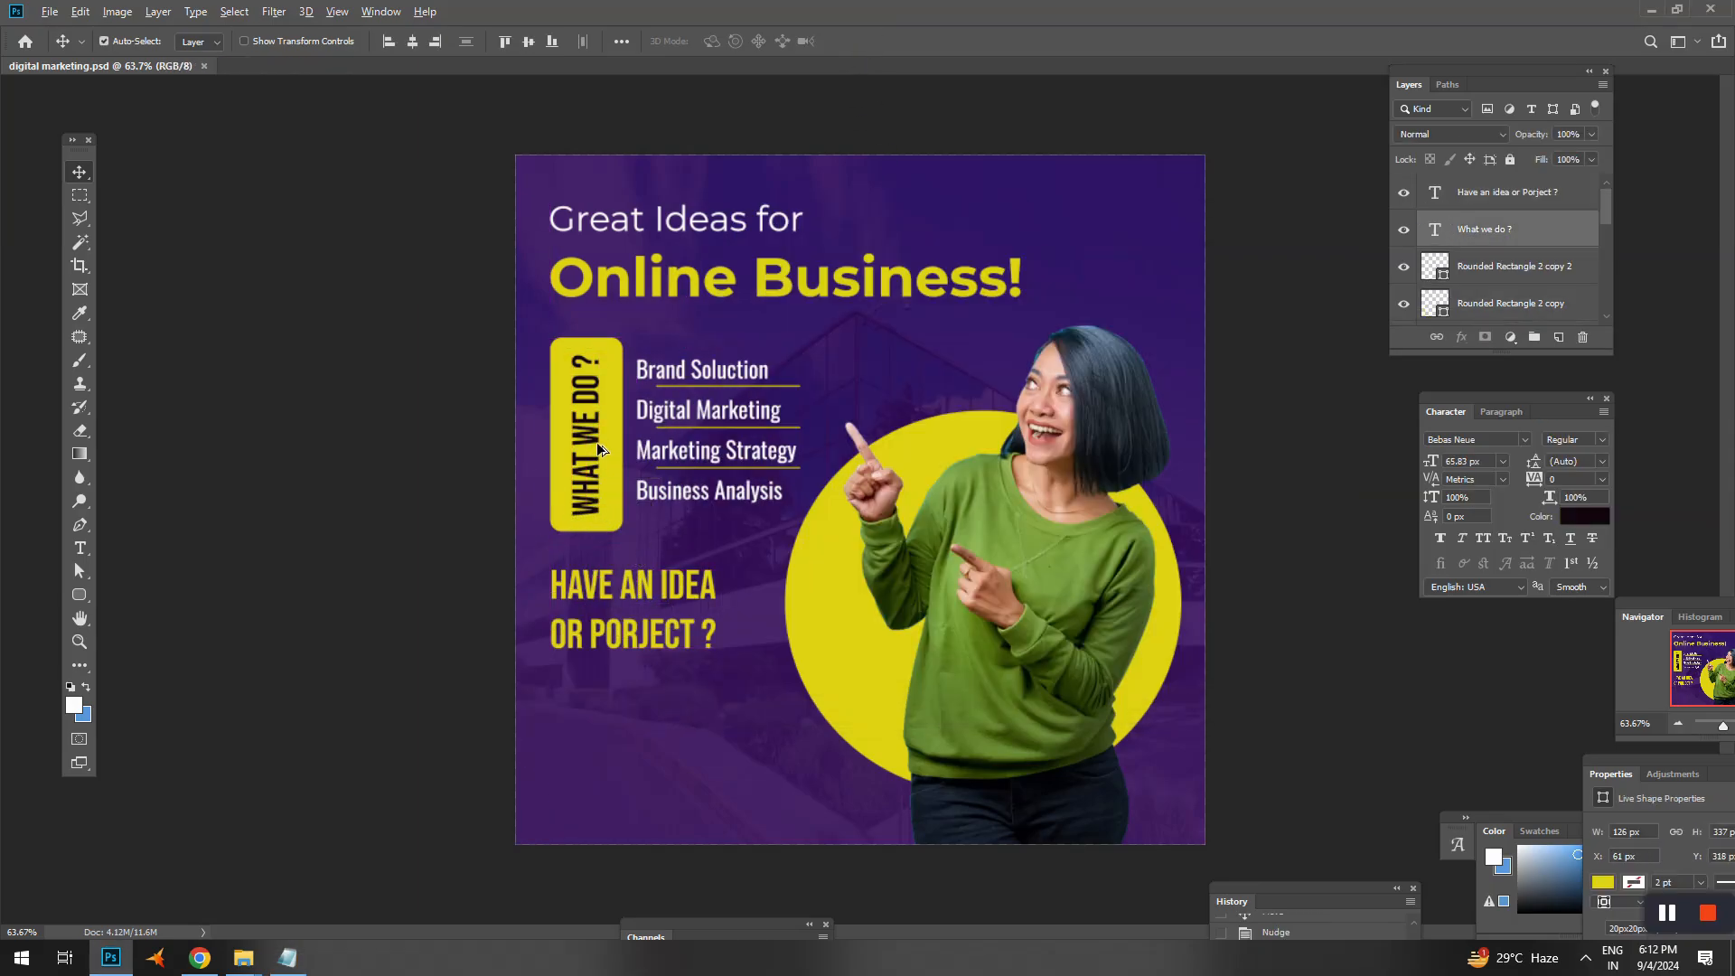
left_click_drag(596, 441, 599, 712)
key("ctrl+t")
left_click_drag(631, 587, 704, 751)
left_click_drag(636, 700, 703, 711)
key("Return")
- Replace the duplicated label's text with "Contact us"
double_click(709, 719)
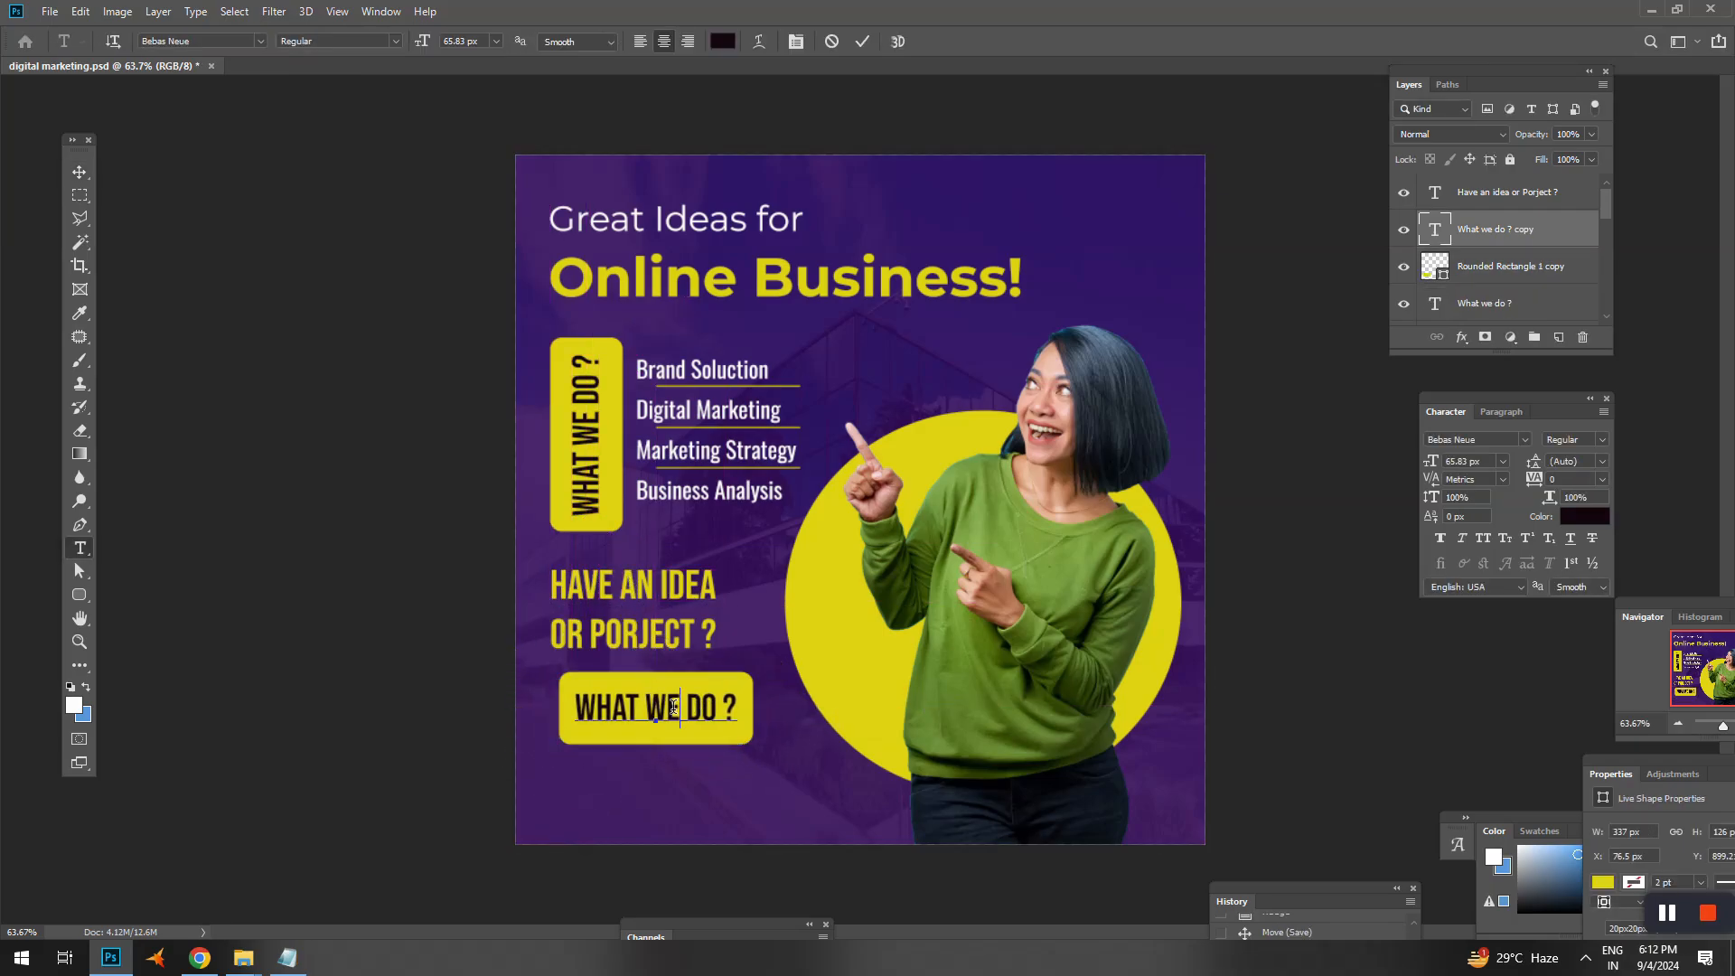
key("ctrl+a")
type("CONTACT US")
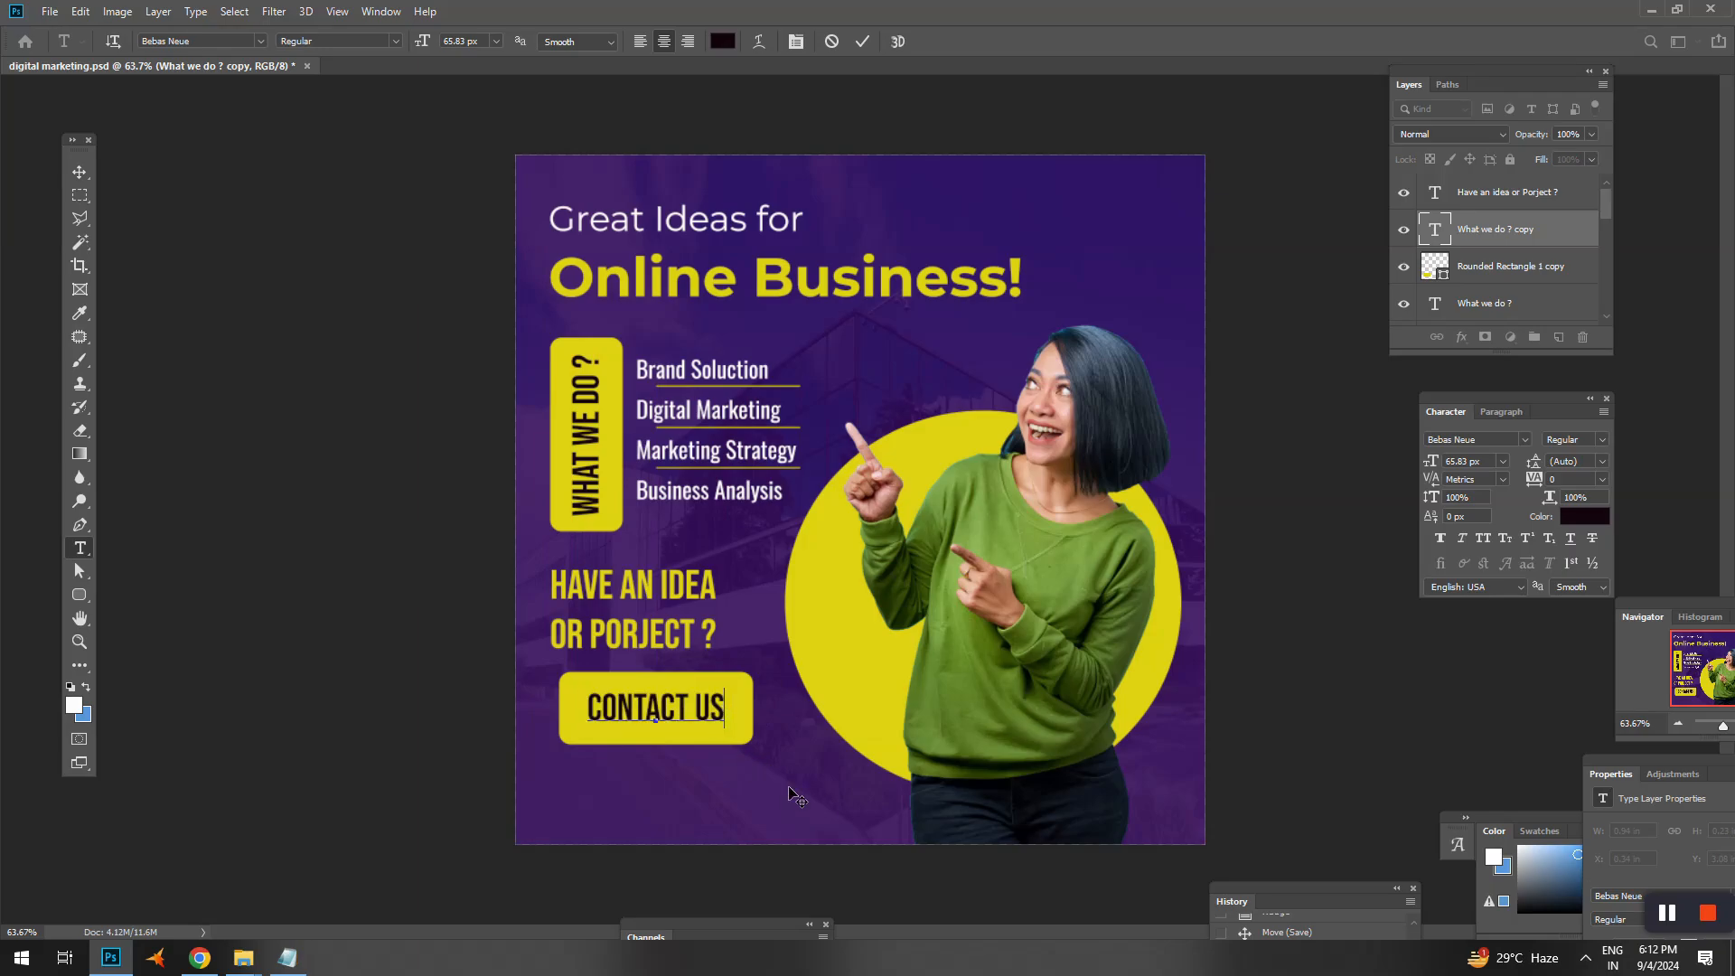
left_click(79, 171)
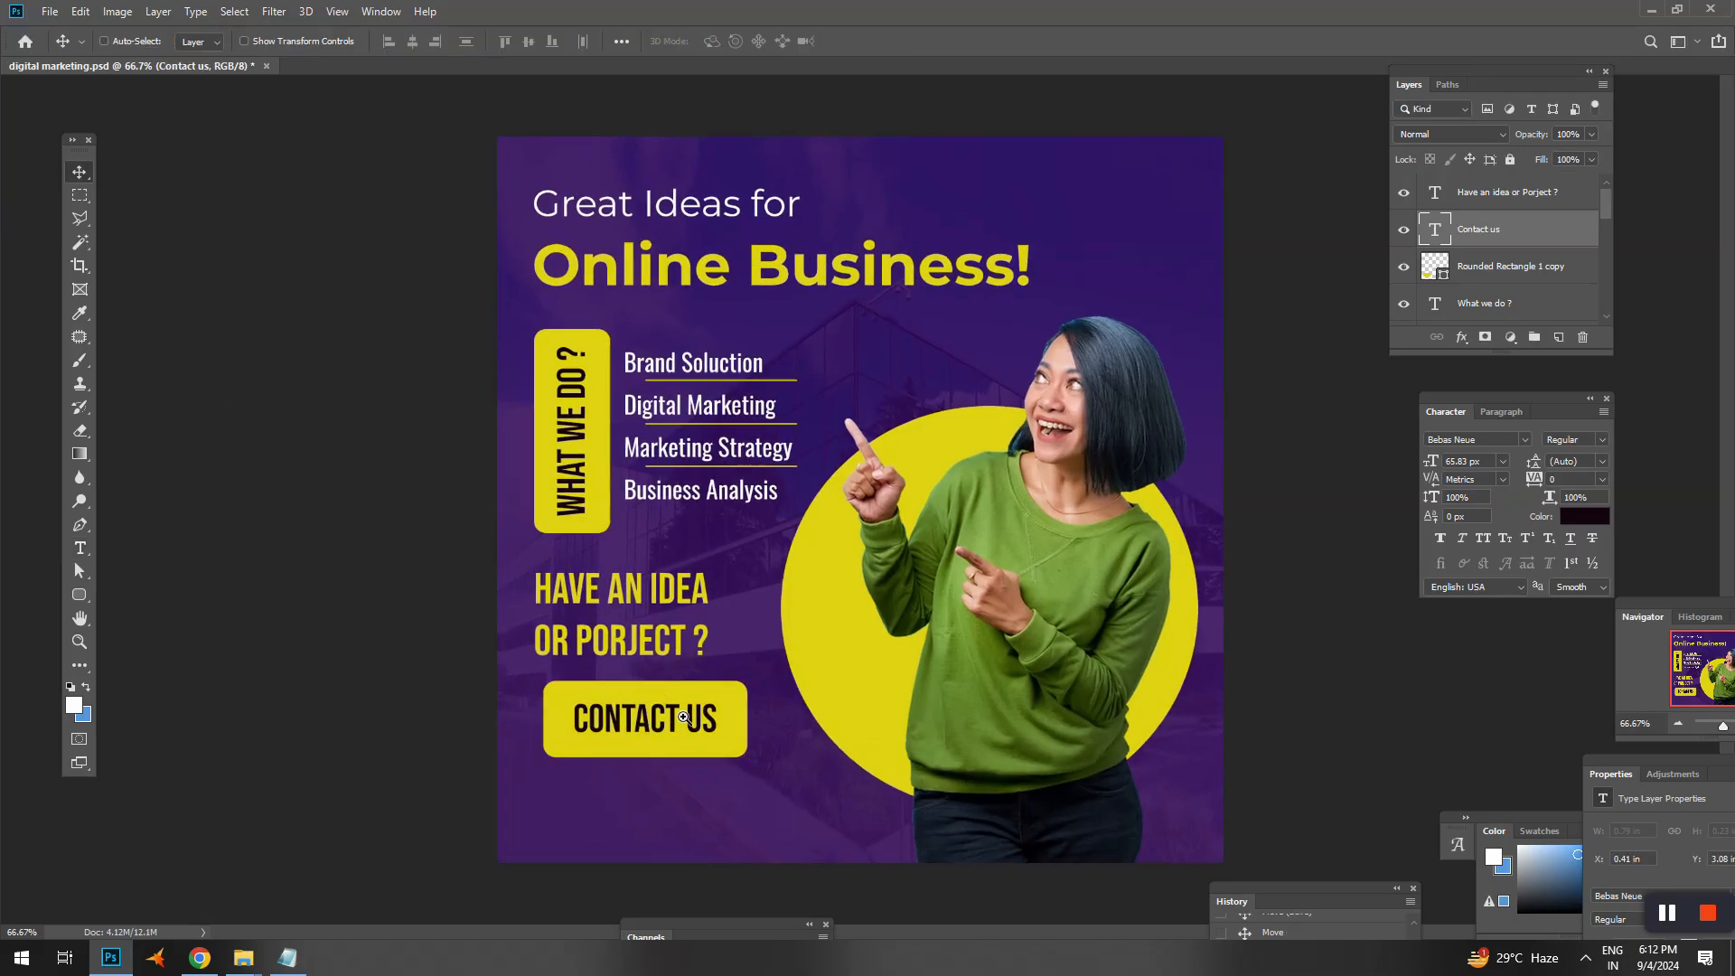
- Reduce the height of the yellow rectangle behind "Contact us" to about 85 px
scroll(680, 737, "up", 2)
left_click(680, 737)
key("ctrl+t")
left_click_drag(543, 747, 593, 673)
key("Return")
- Left-align the "Contact us" text and rectangle with the text above and scale them down together to about 266 px wide
left_click(606, 673, "shift")
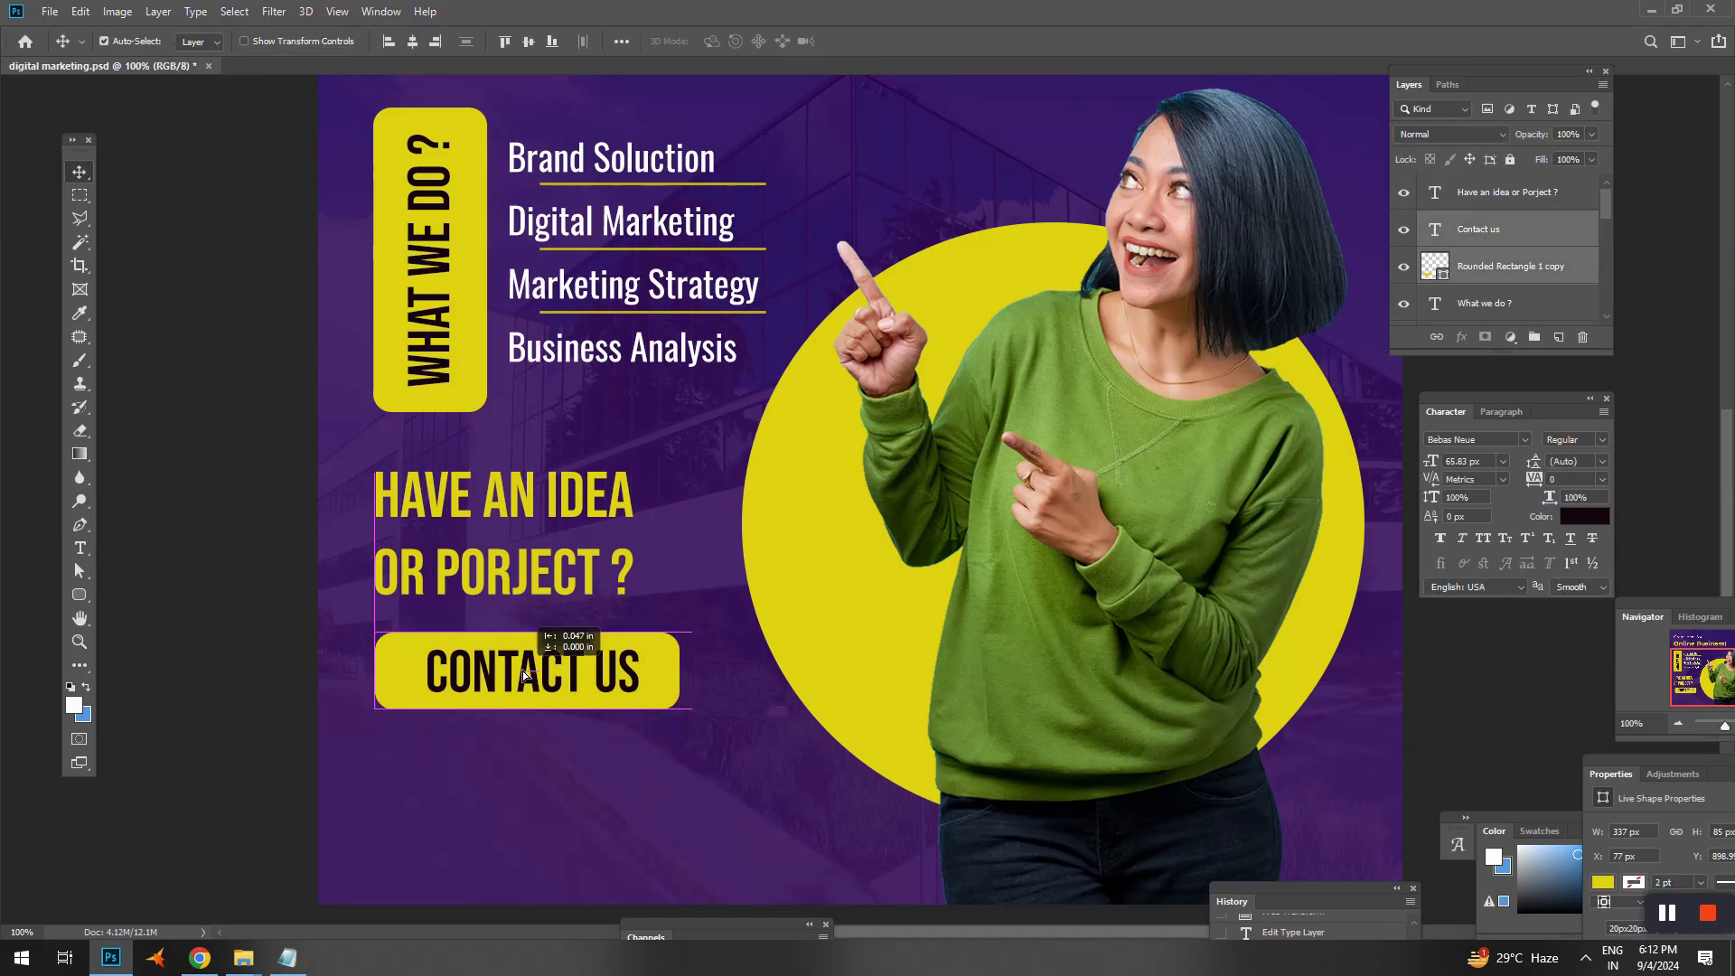
key("ctrl+minus")
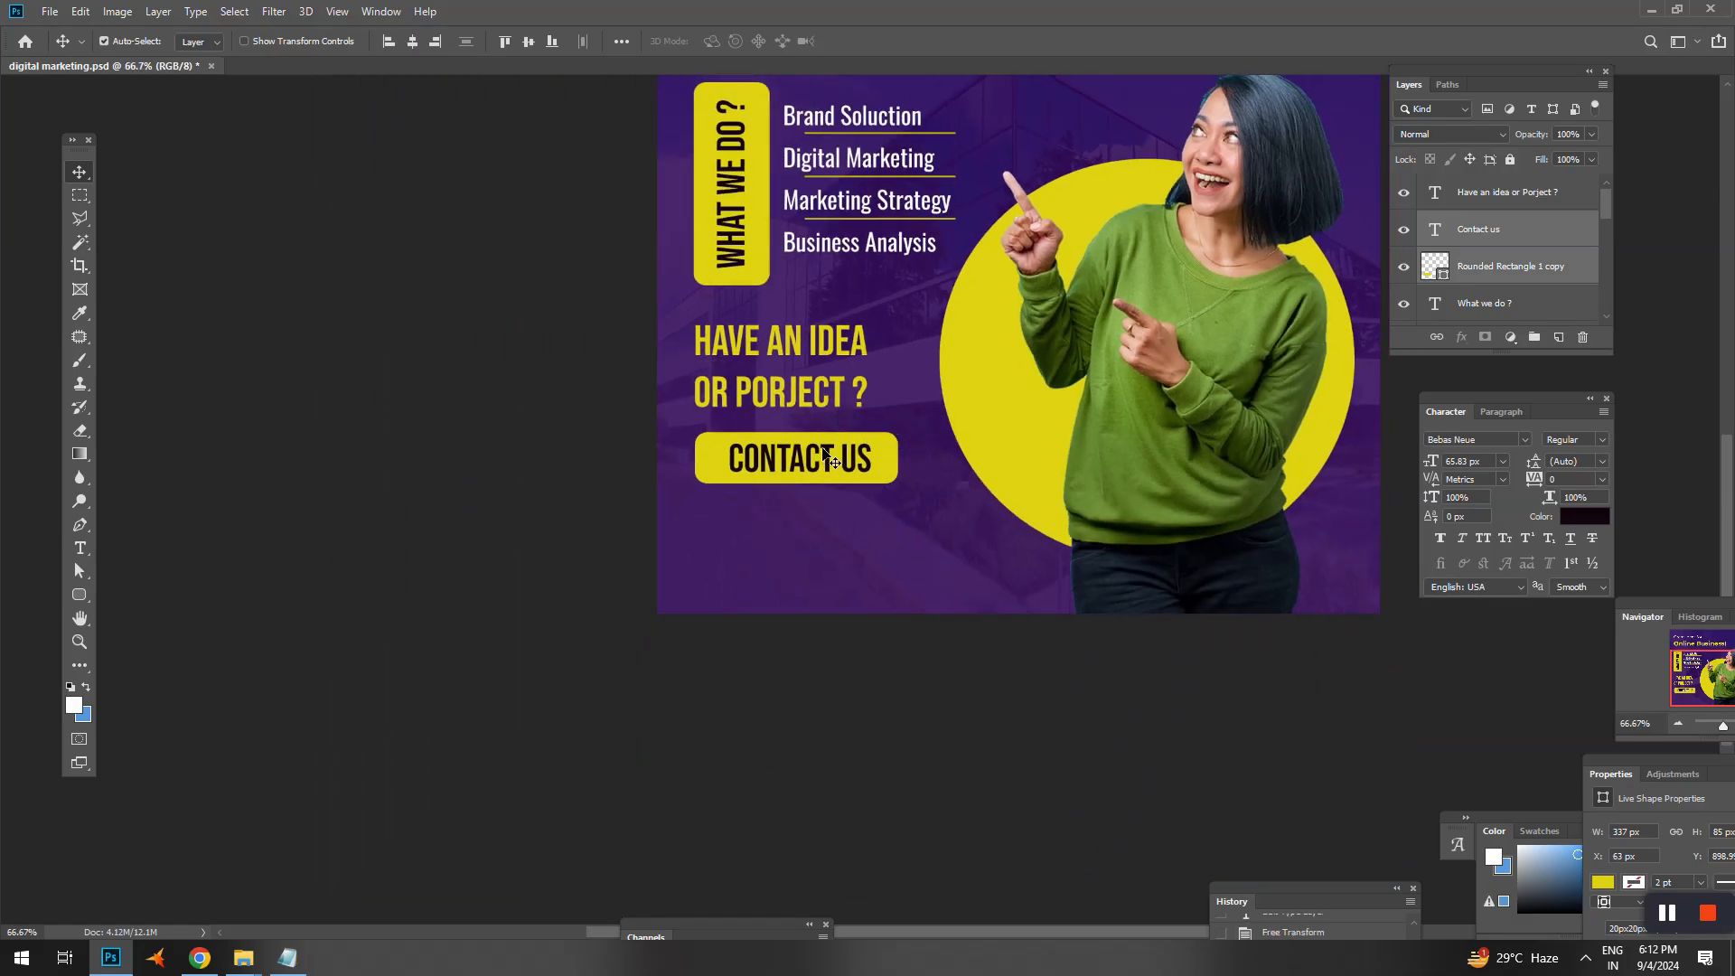
key("ctrl+t")
left_click_drag(901, 437, 857, 443)
key("Return")
left_click_drag(944, 536, 773, 704)
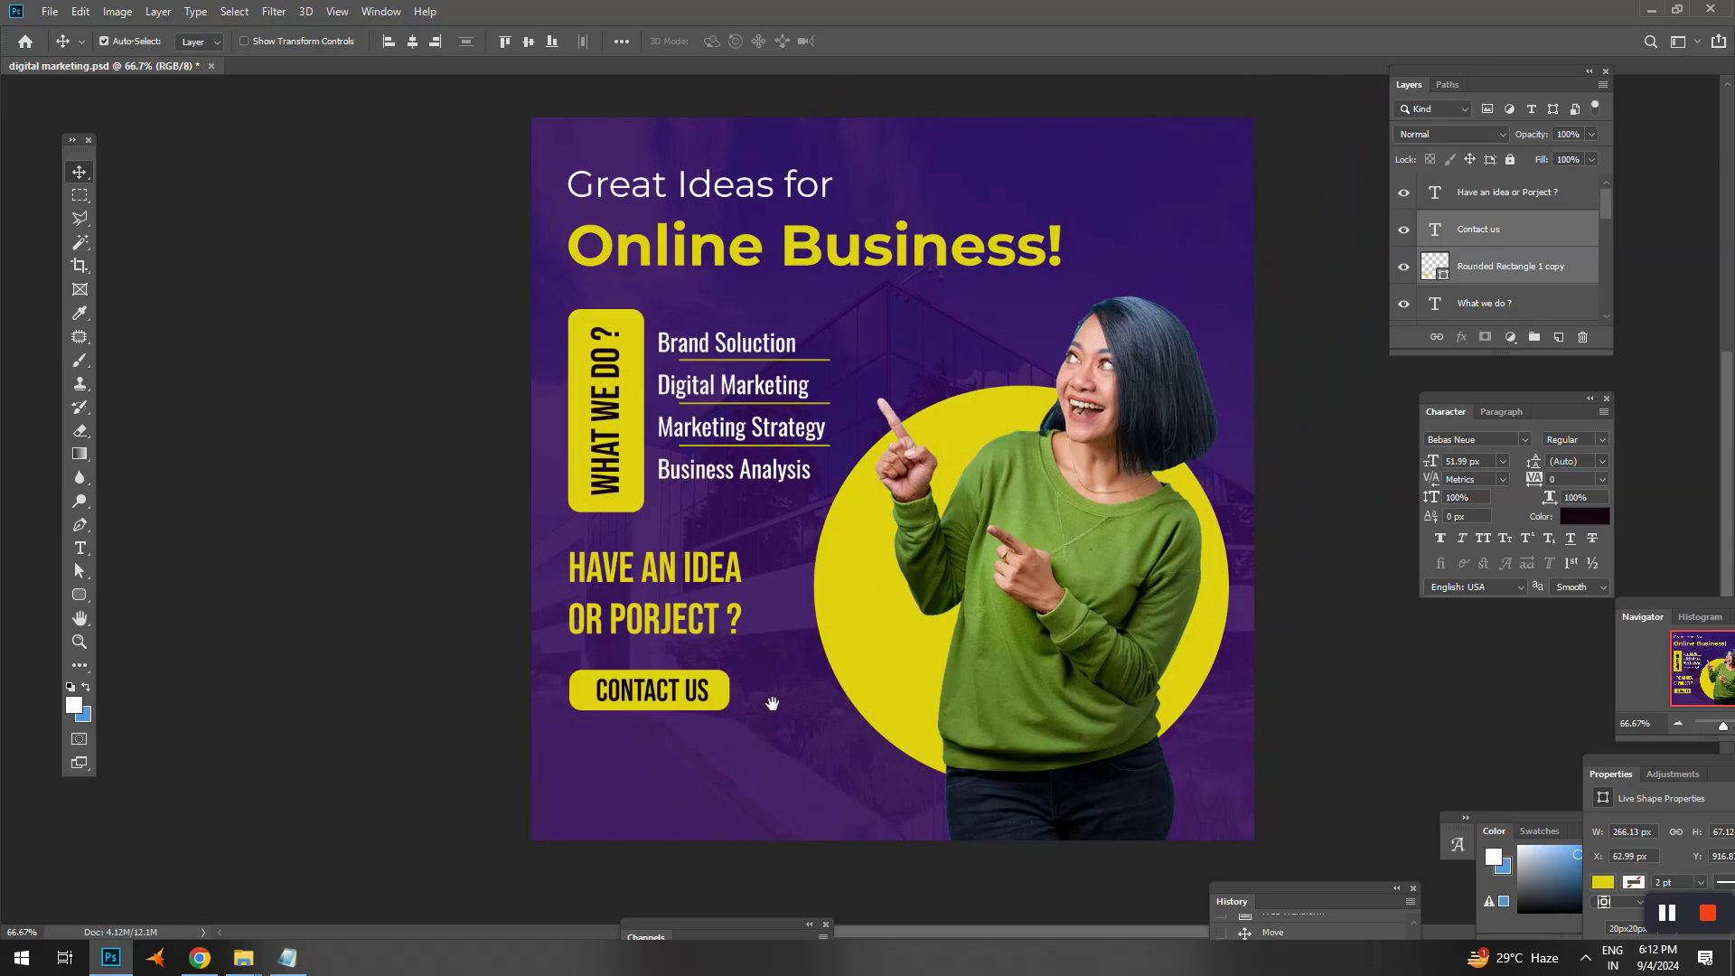
- Nudge the "Contact us" button up about 14 px and left about 5 px
left_click(646, 696)
key("Up")
key("Up")
key("Up")
key("Up")
key("Up")
key("Up")
key("Up")
key("Up")
key("Up")
key("Up")
key("Up")
key("Up")
key("Up")
key("Up")
key("Left")
key("Left")
key("Left")
key("Left")
key("Left")
key("Left")
key("Right")
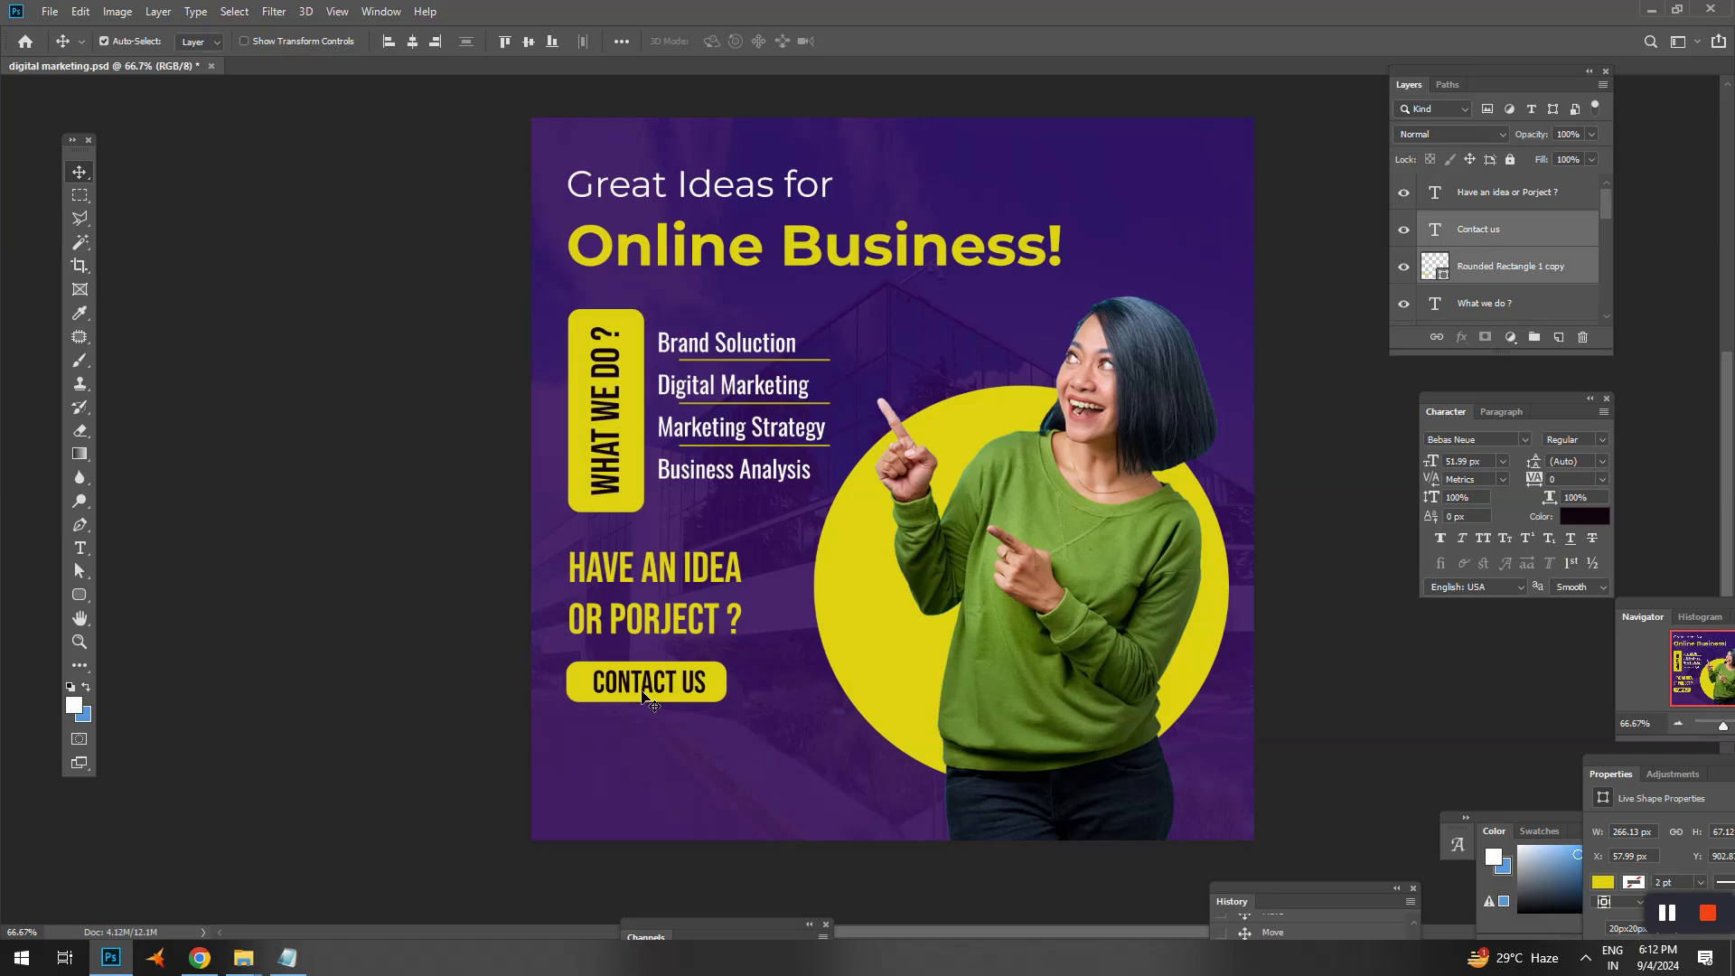
- Enlarge the "Contact us" button to about 291 px wide, matching the text above, and save the document
key("ctrl+t")
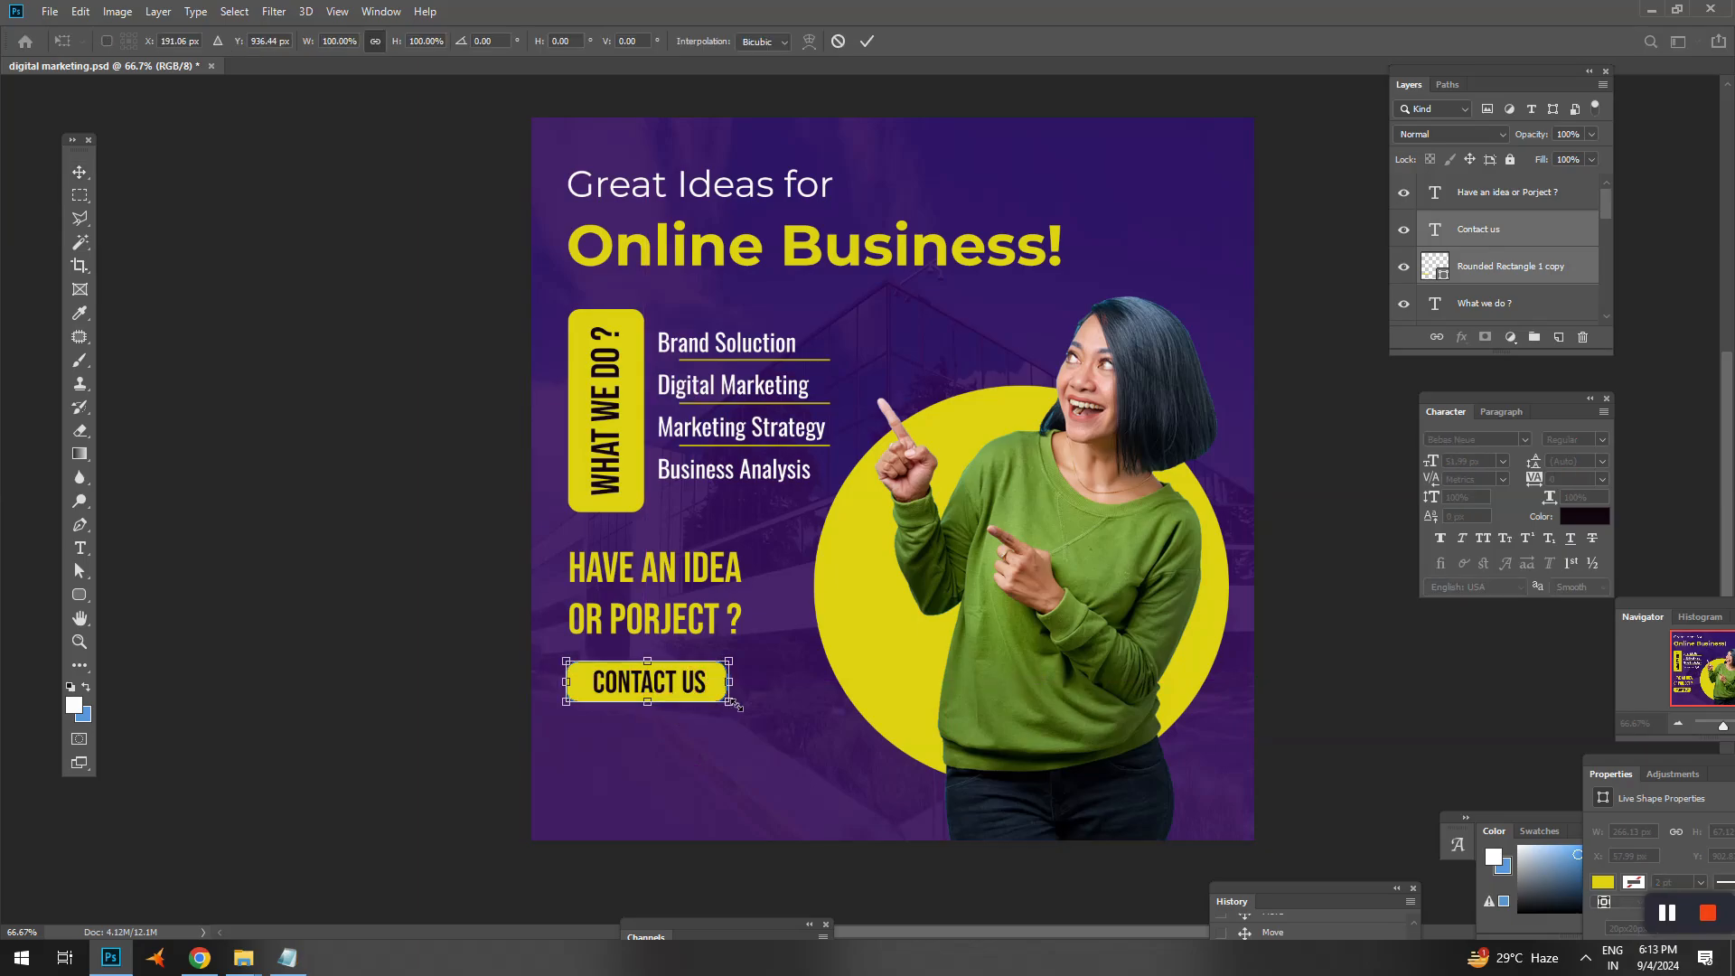
left_click_drag(727, 702, 742, 707)
key("Return")
scroll(794, 724, "down", 1)
key("ctrl+s")
scroll(794, 734, "up", 1)
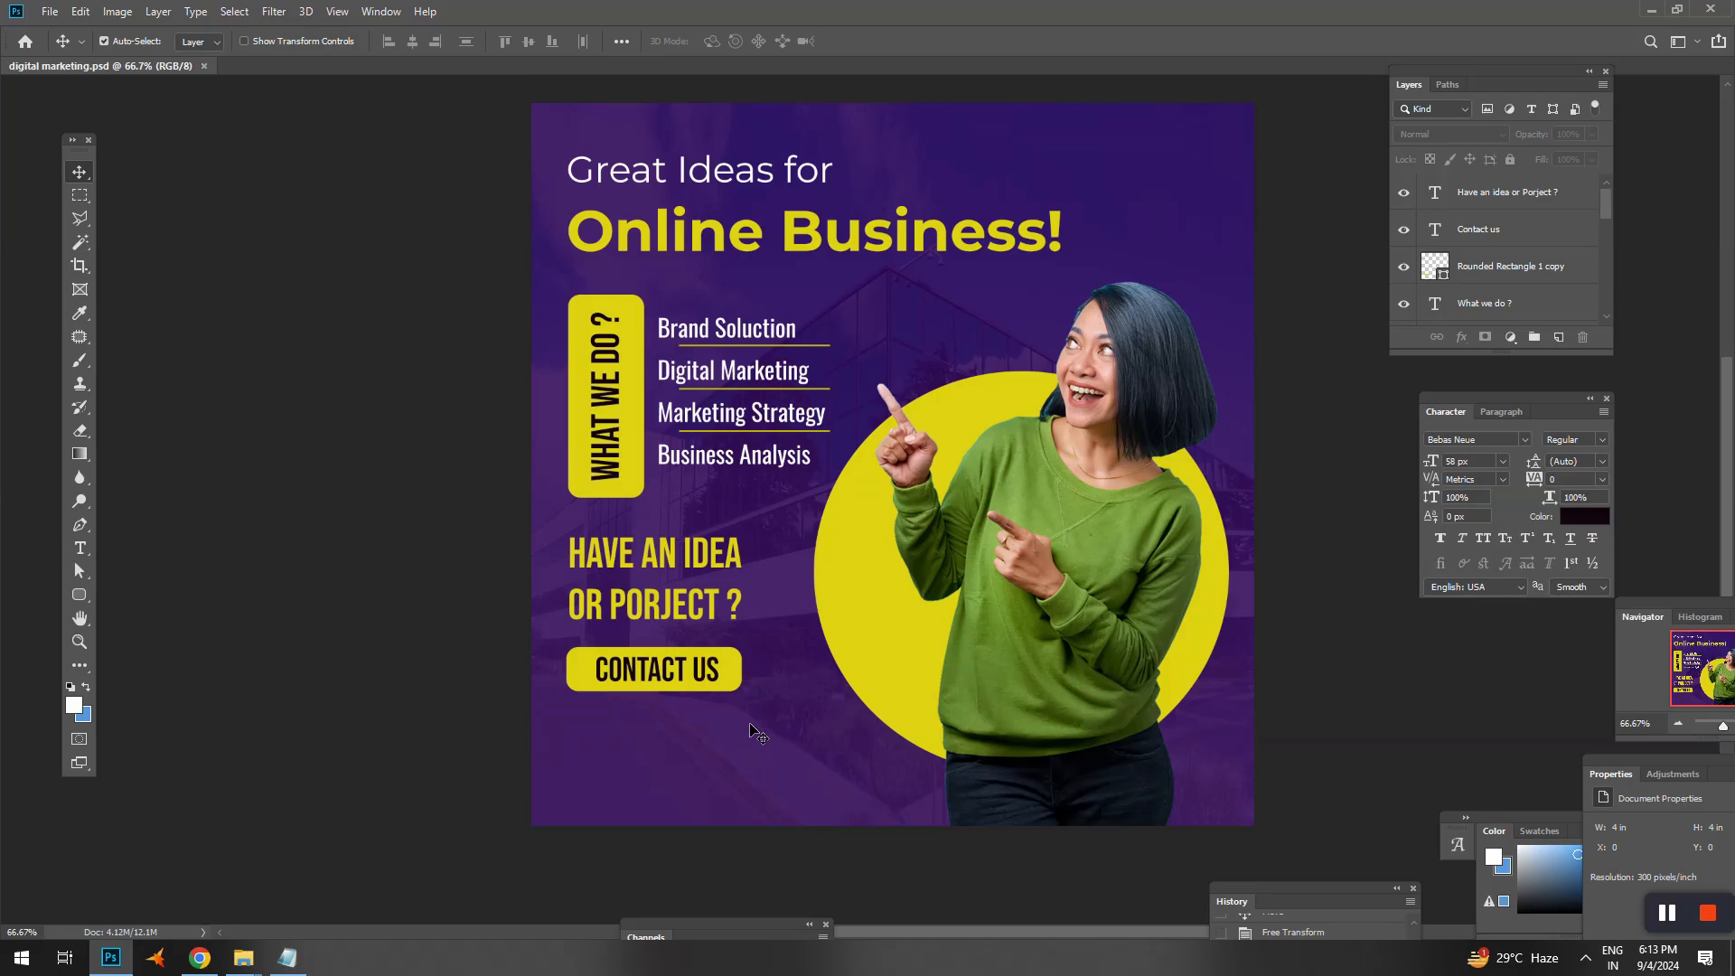
- Nudge the "Have an idea or Porject ?" text and the "Contact us" button up together about 12 px
left_click_drag(547, 571, 764, 688)
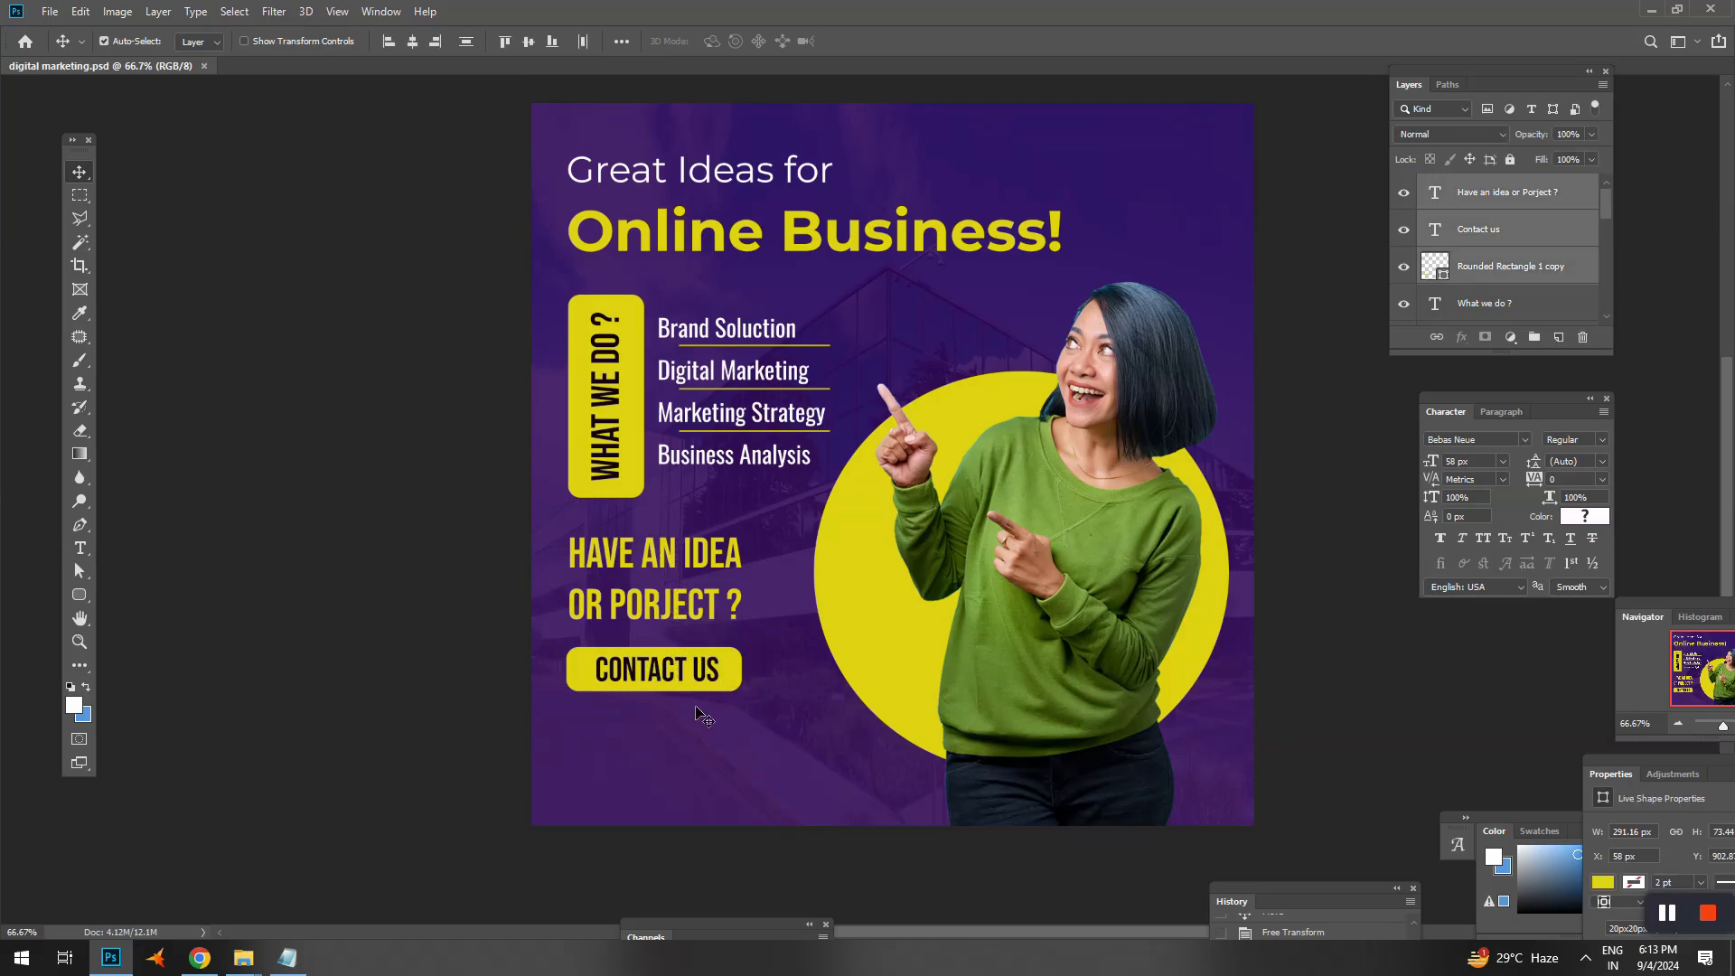
key("Up")
key("Up")
key("Up")
key("Up")
key("Up")
key("Up")
key("Up")
key("Up")
key("Up")
key("Up")
key("Up")
key("Up")
key("Up")
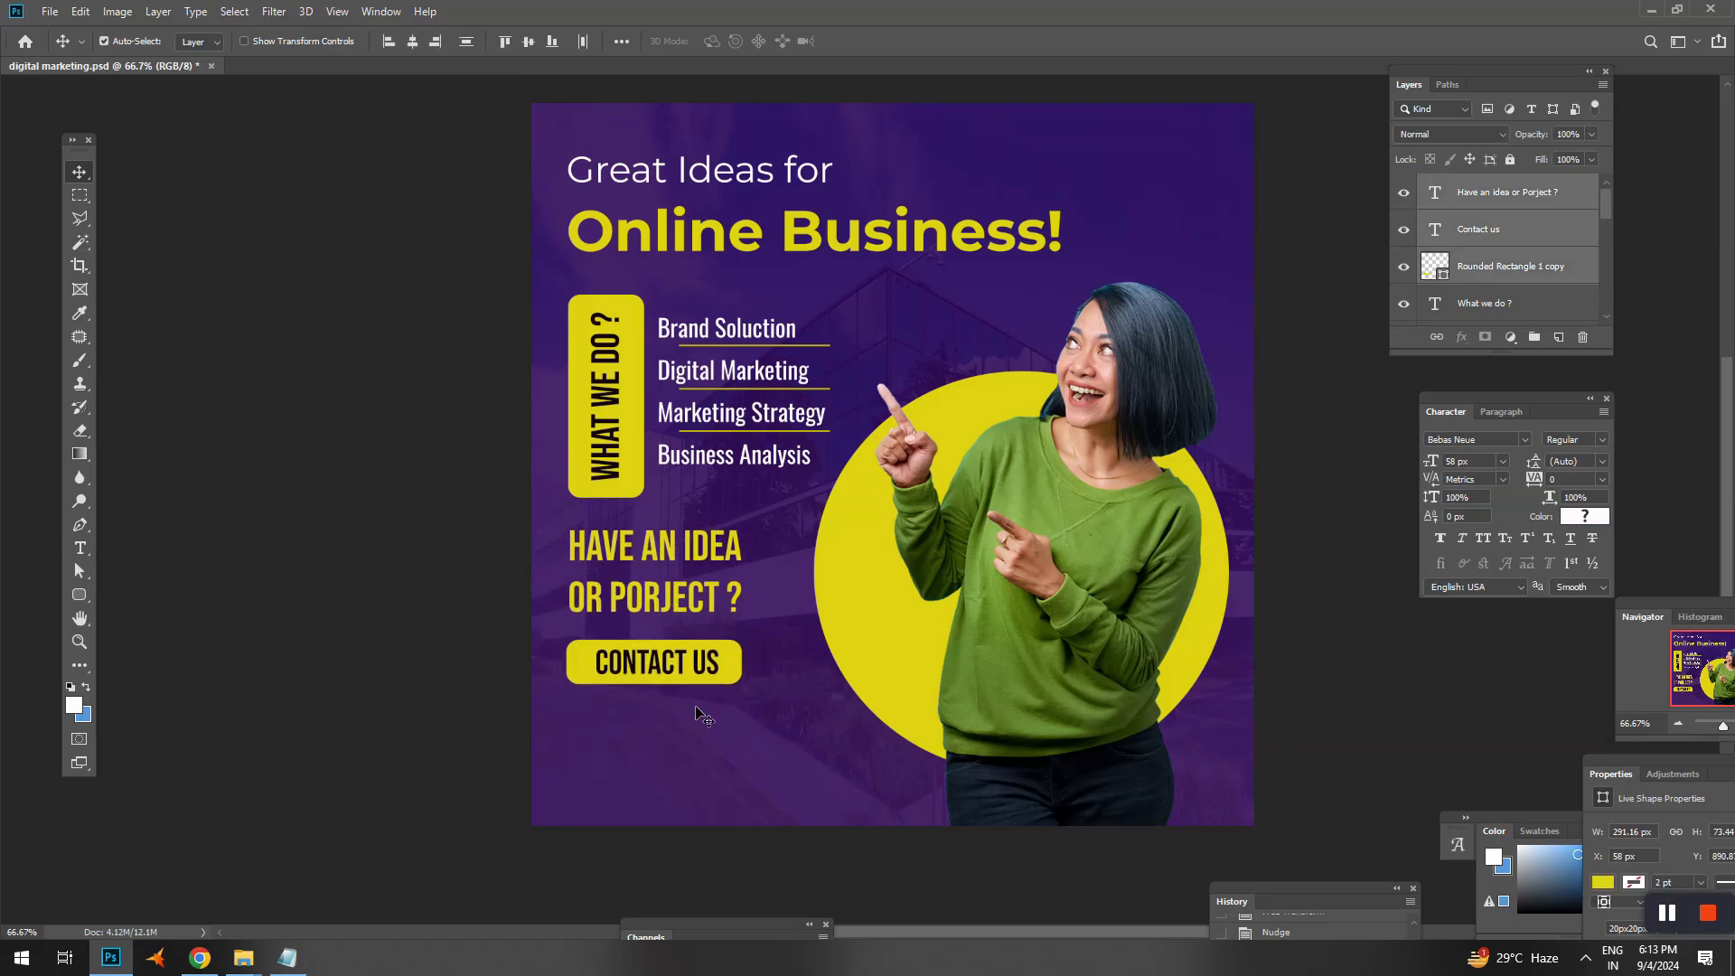
- Nudge the services block, the "Have an idea" text and the "Contact us" button up together about 14 px
left_click_drag(583, 282, 759, 696)
key("Up")
key("Up")
key("Up")
key("Up")
key("Up")
key("Up")
key("Up")
key("Up")
key("Up")
key("Up")
key("Up")
key("Up")
key("Up")
key("Up")
key("Up")
key("Up")
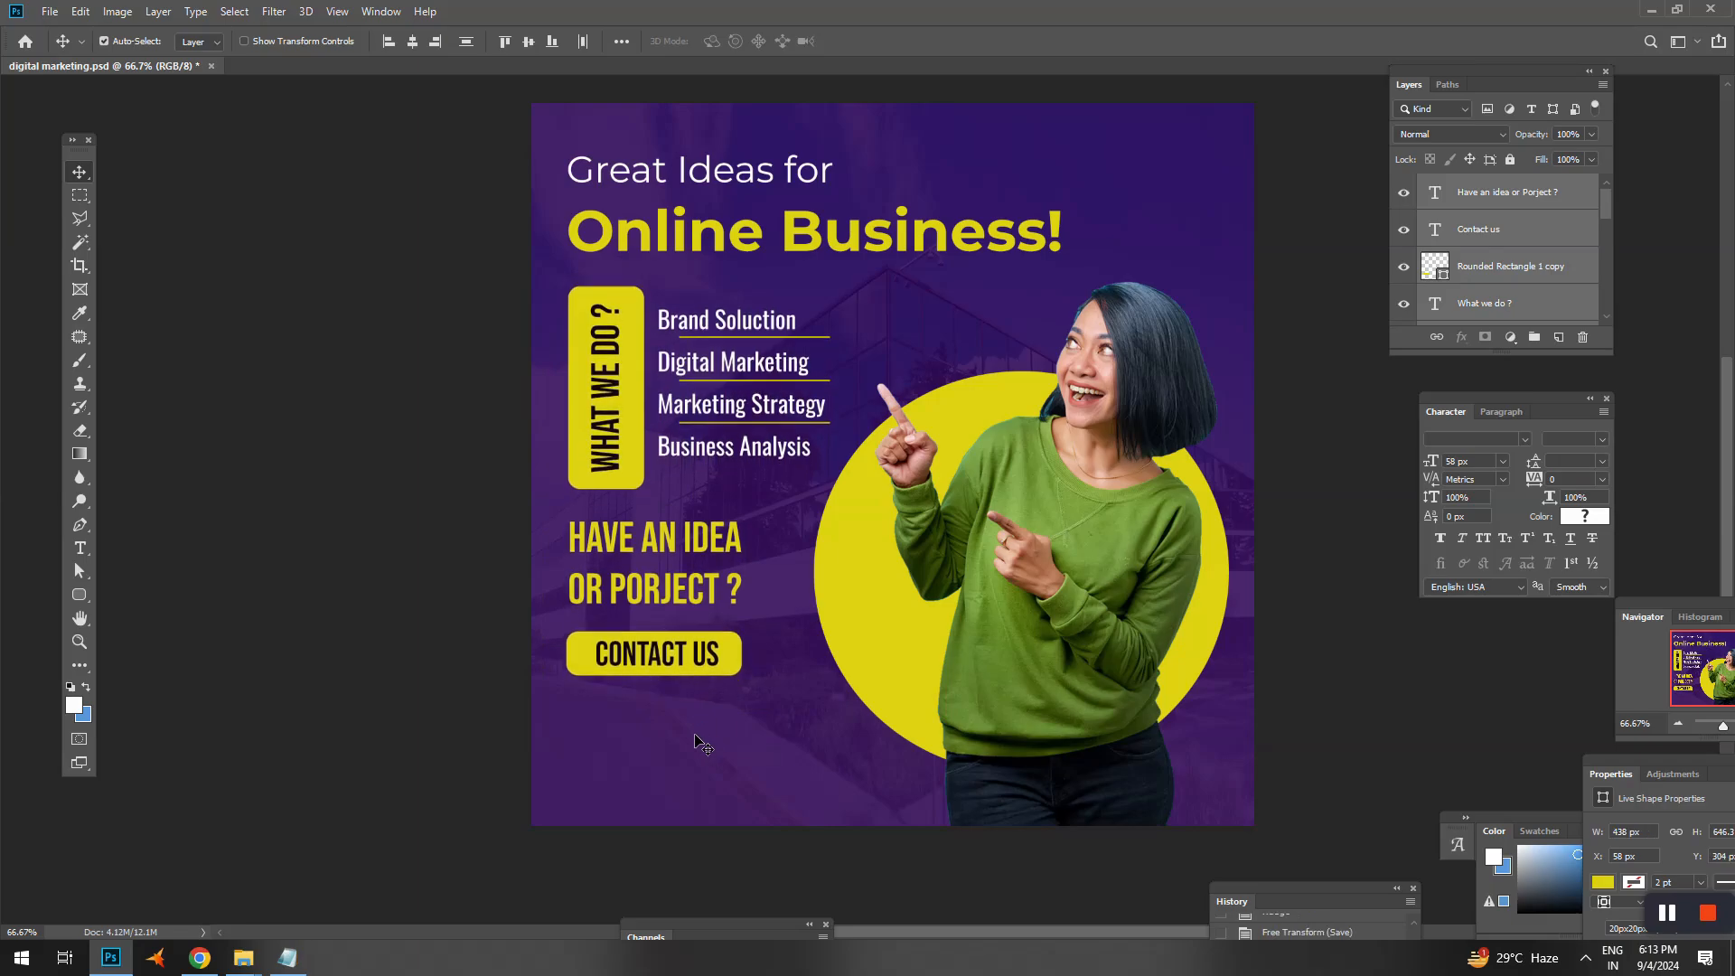
- Switch to the Notepad notes, copy the "Follow Now" line and return to Photoshop
left_click(287, 959)
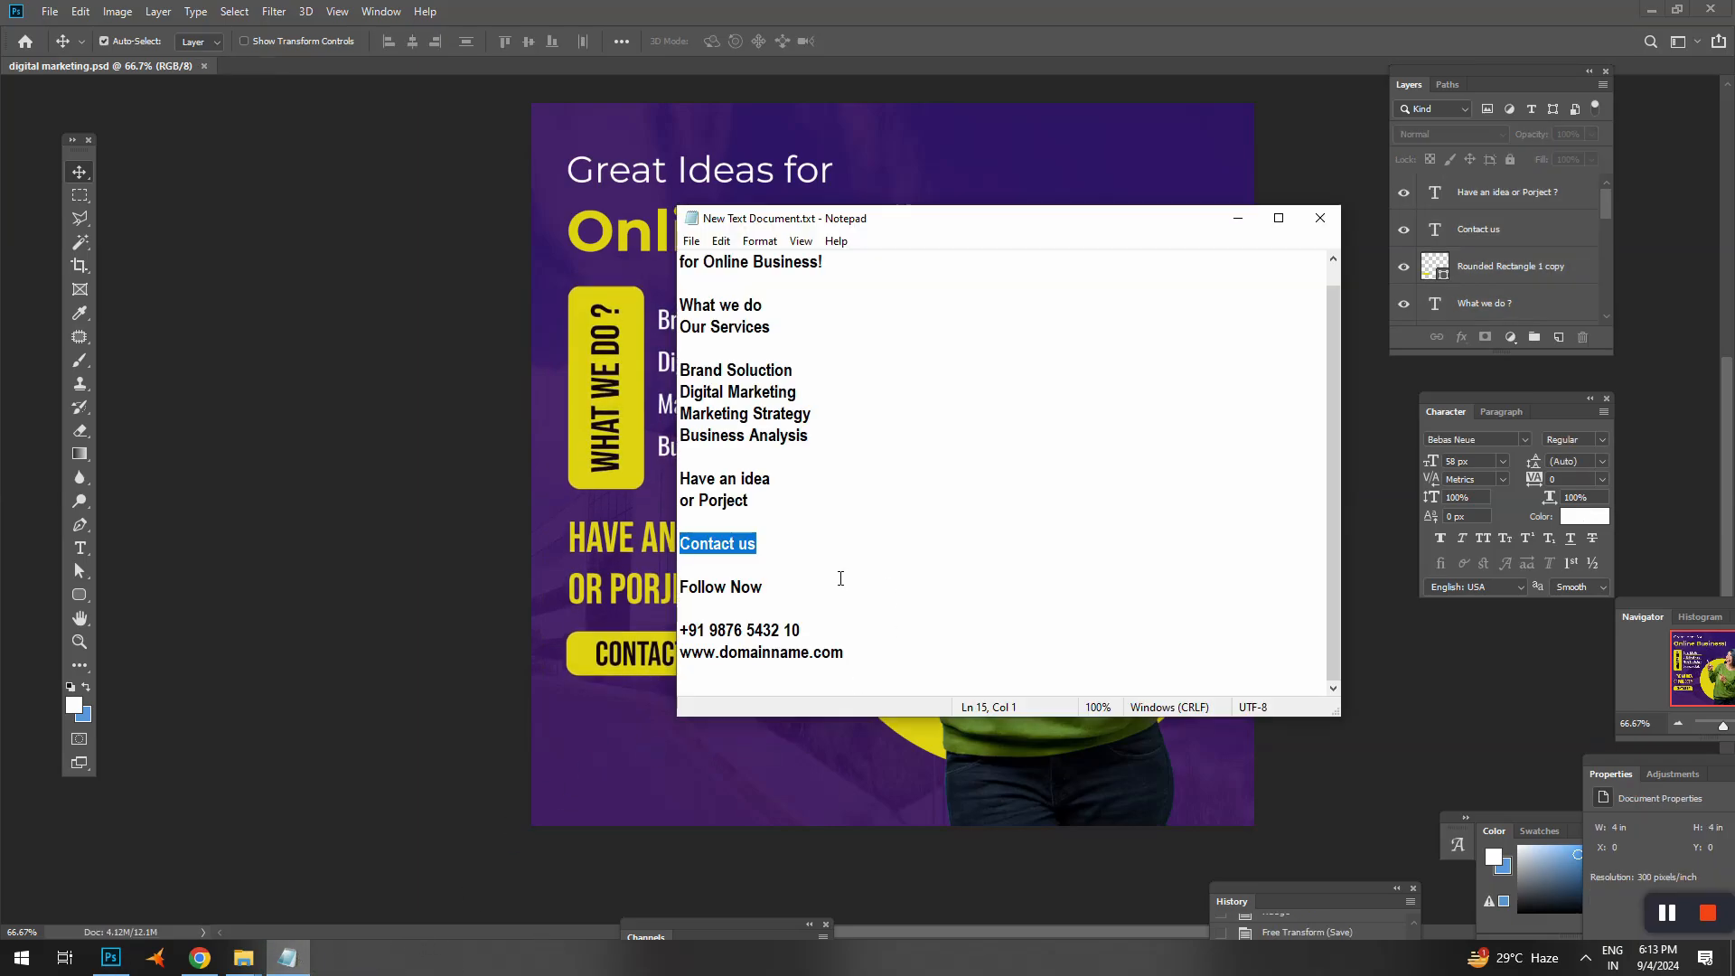
left_click(838, 576)
left_click_drag(761, 587, 661, 592)
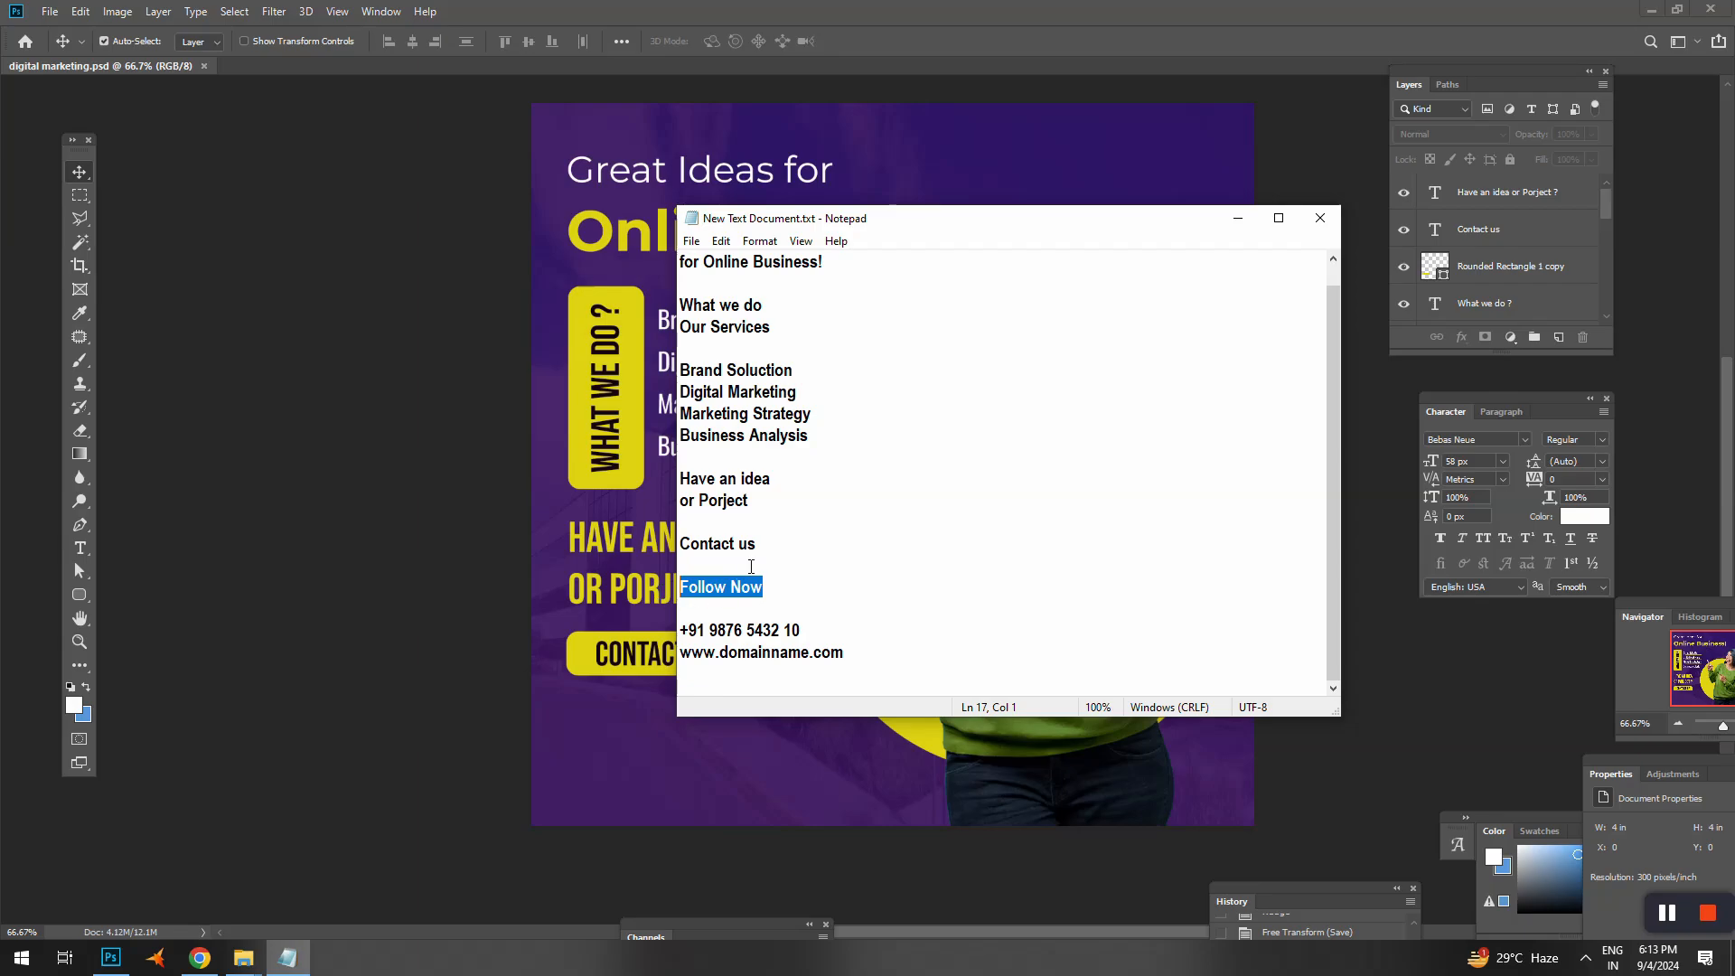
left_click(873, 5)
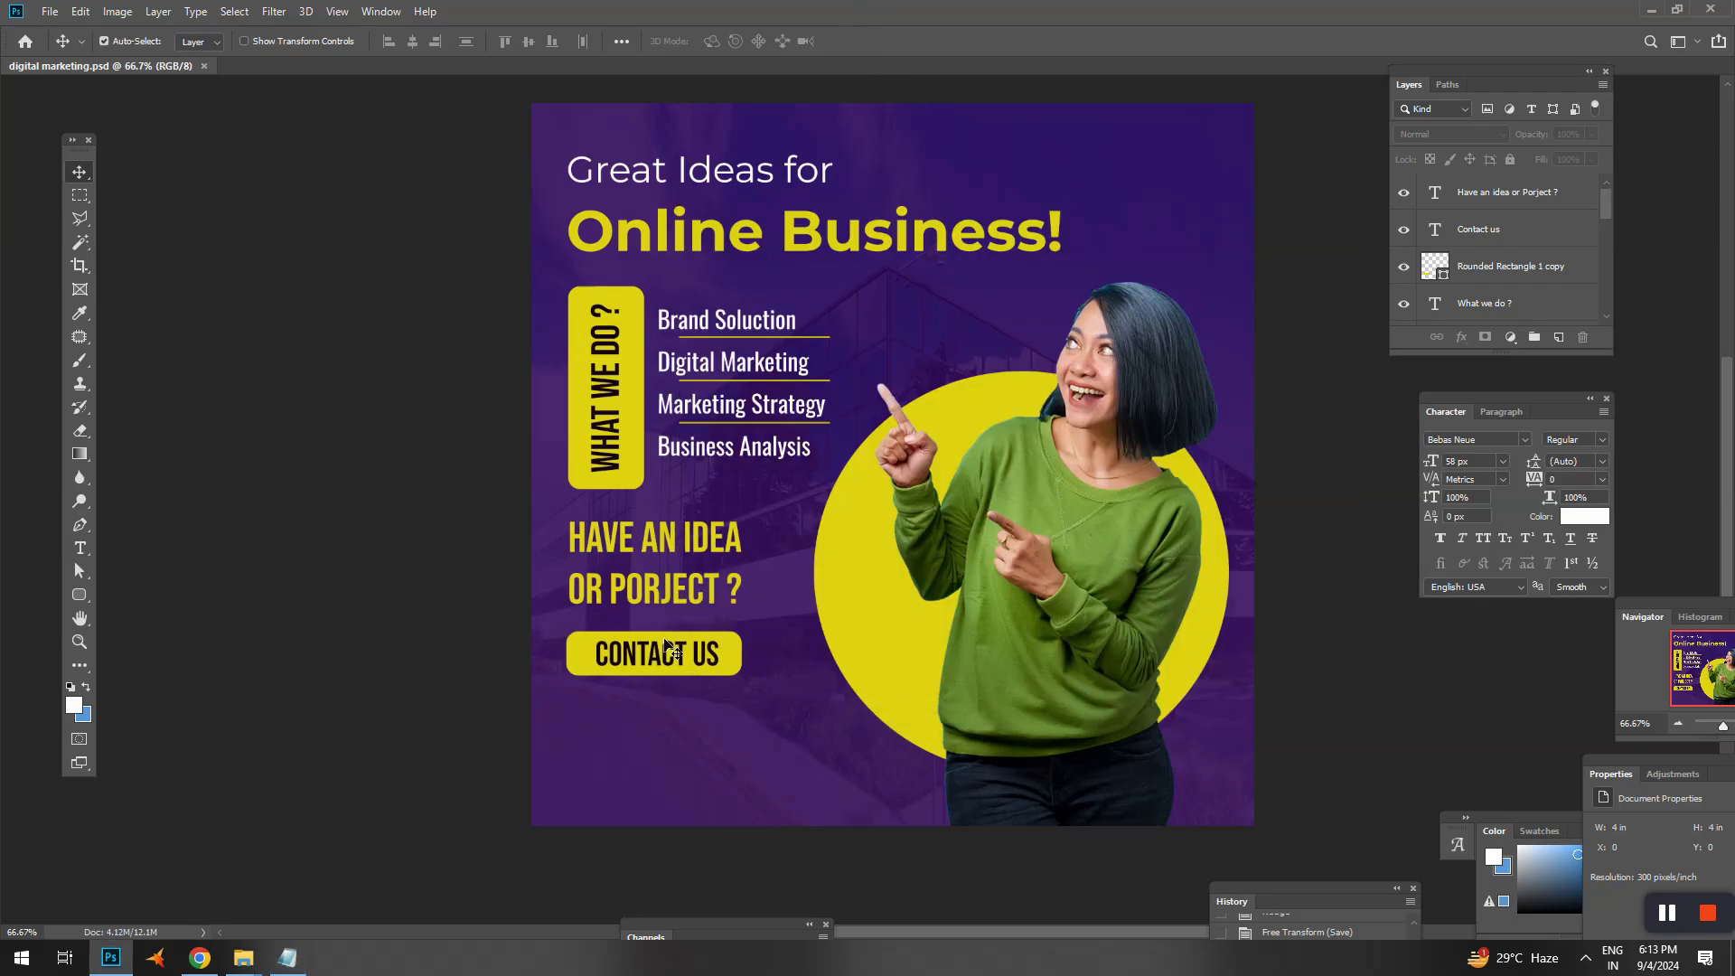
- Switch to the Notepad notes, copy the phone number and website lines, and return to Photoshop
left_click(287, 958)
left_click(864, 632)
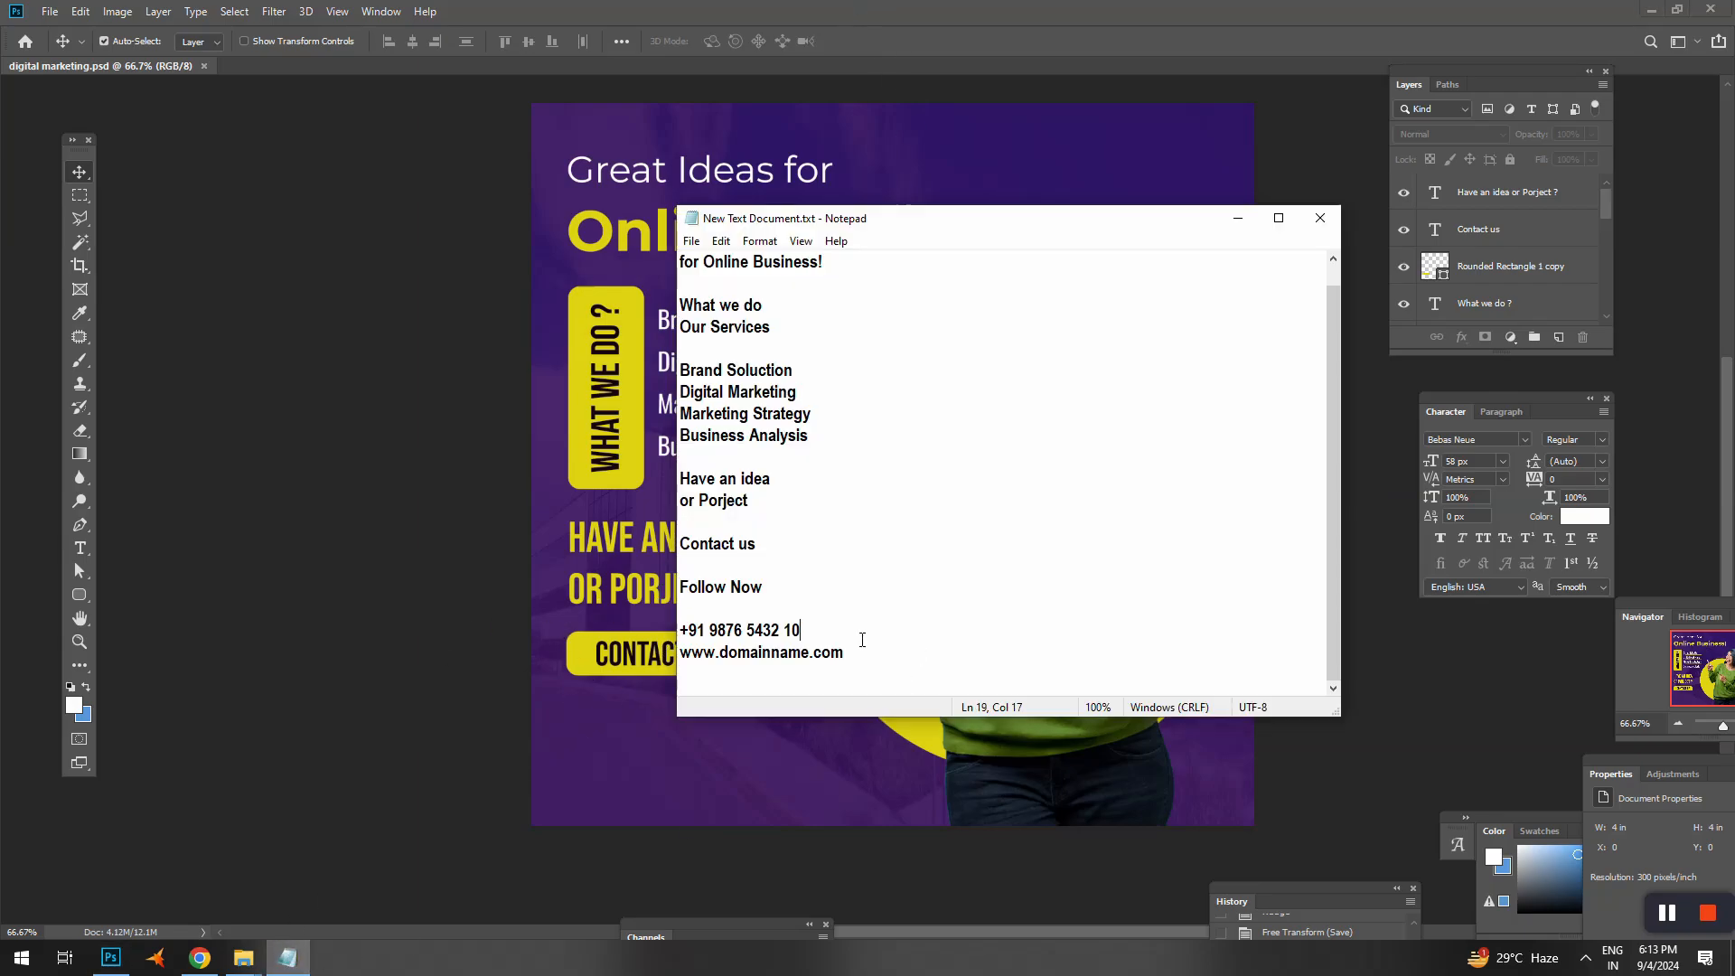
left_click_drag(846, 652, 642, 624)
key("ctrl+c")
left_click(813, 24)
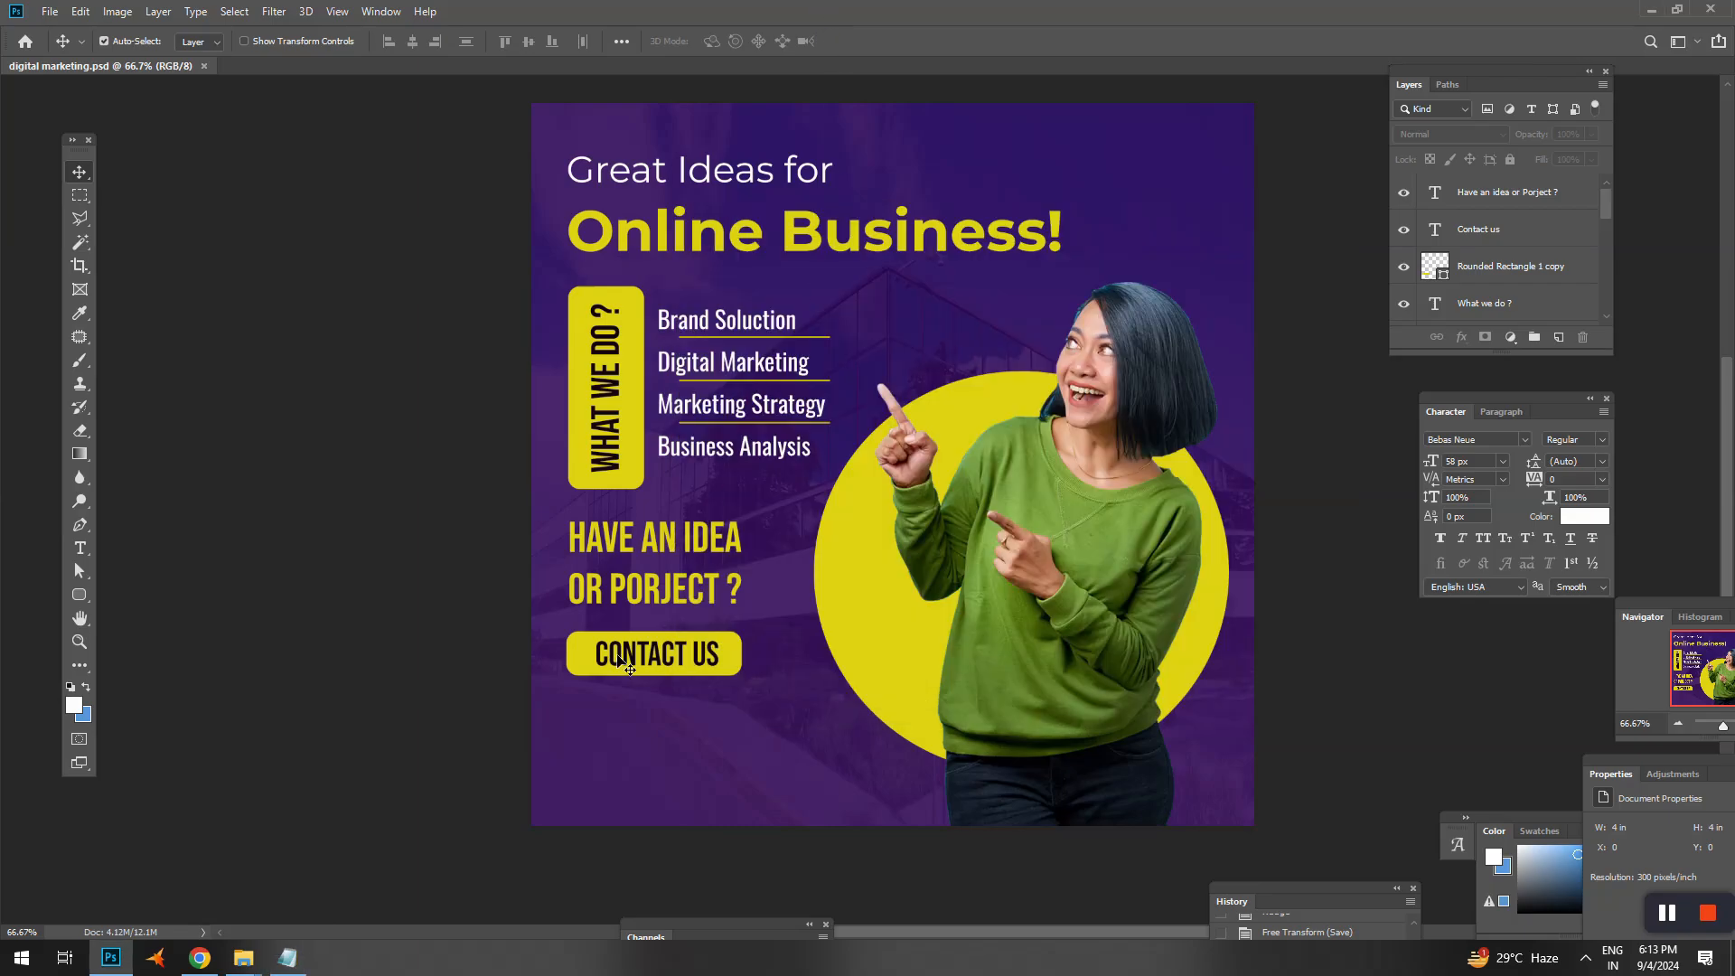
left_click_drag(730, 338, 632, 703)
double_click(633, 704)
key("ctrl+a")
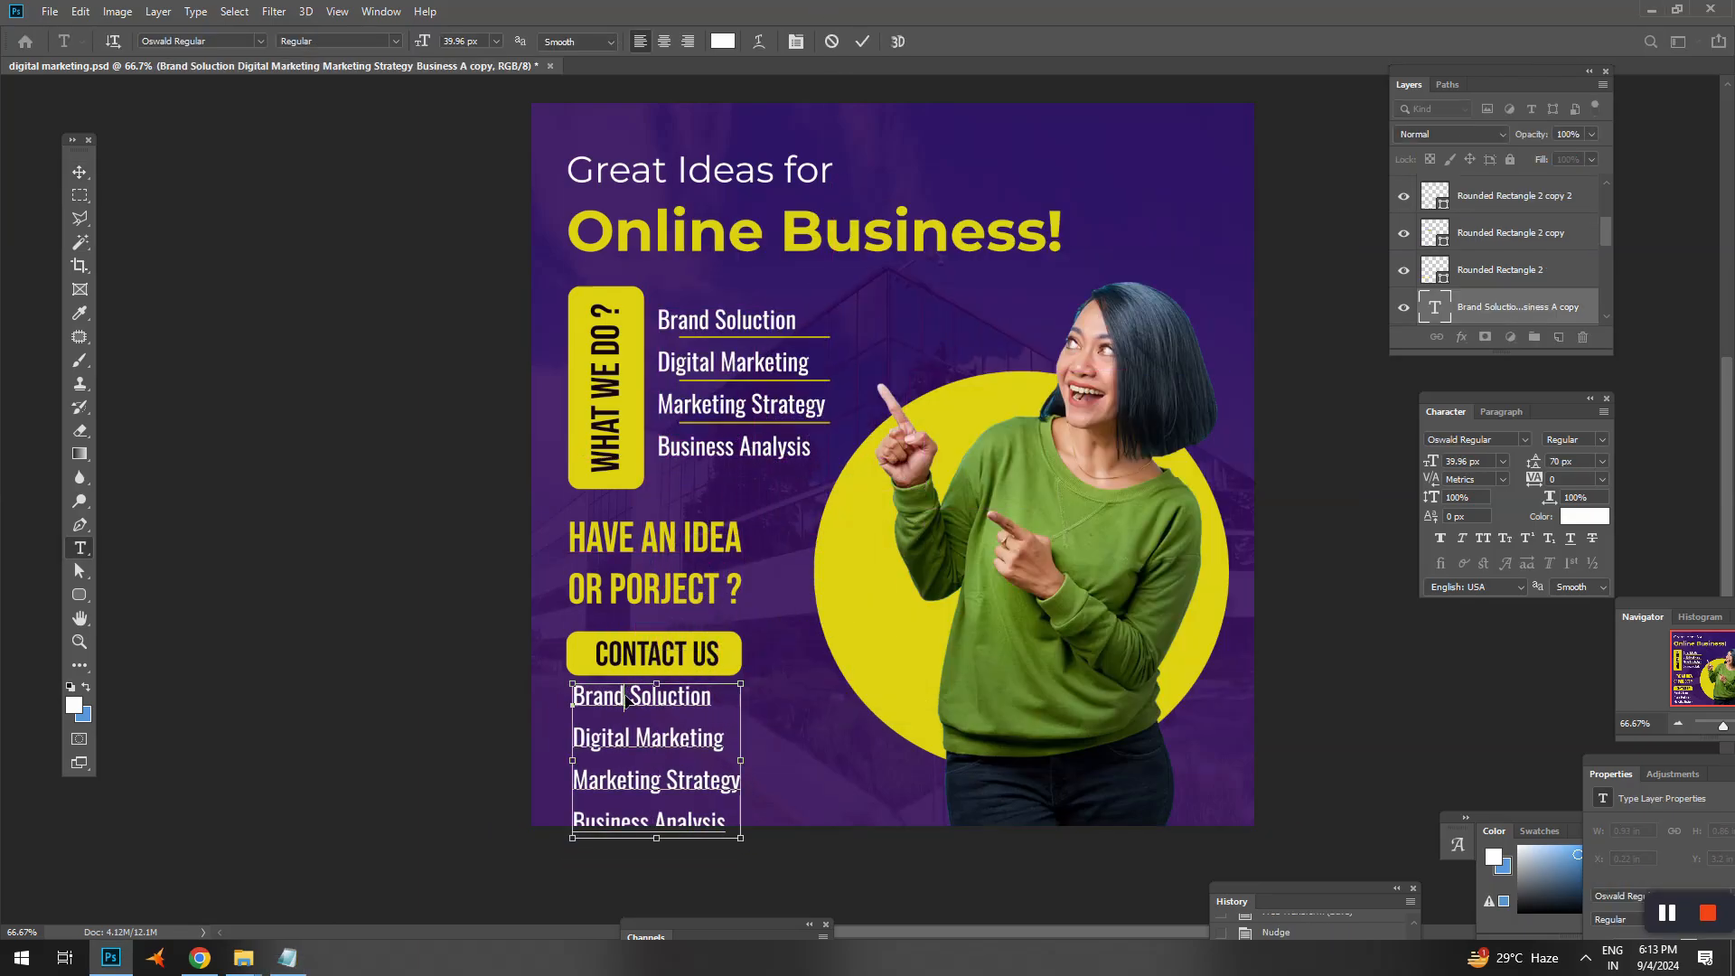
key("ctrl+v")
key("ctrl+a")
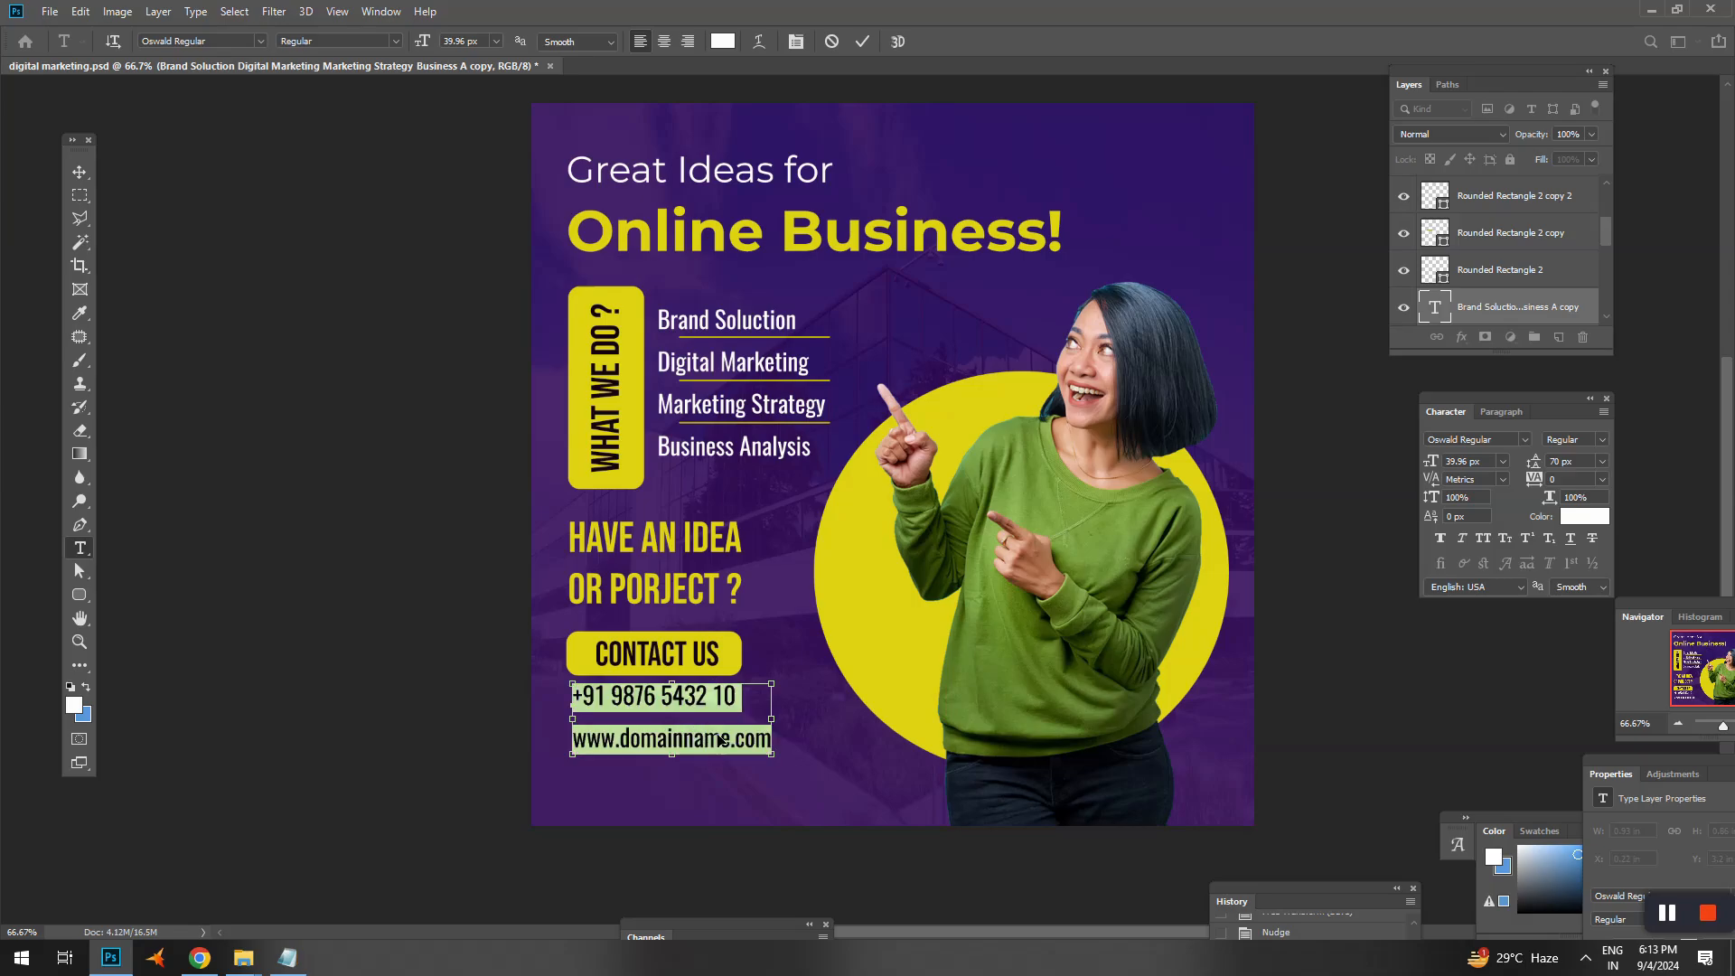
- Set the leading of the phone number and website text to Auto and finish the text edit
key("Down")
key("Down")
key("Down")
key("Down")
key("Down")
key("Down")
key("Down")
key("Down")
key("Down")
left_click(1597, 463)
left_click(1588, 476)
left_click(80, 171)
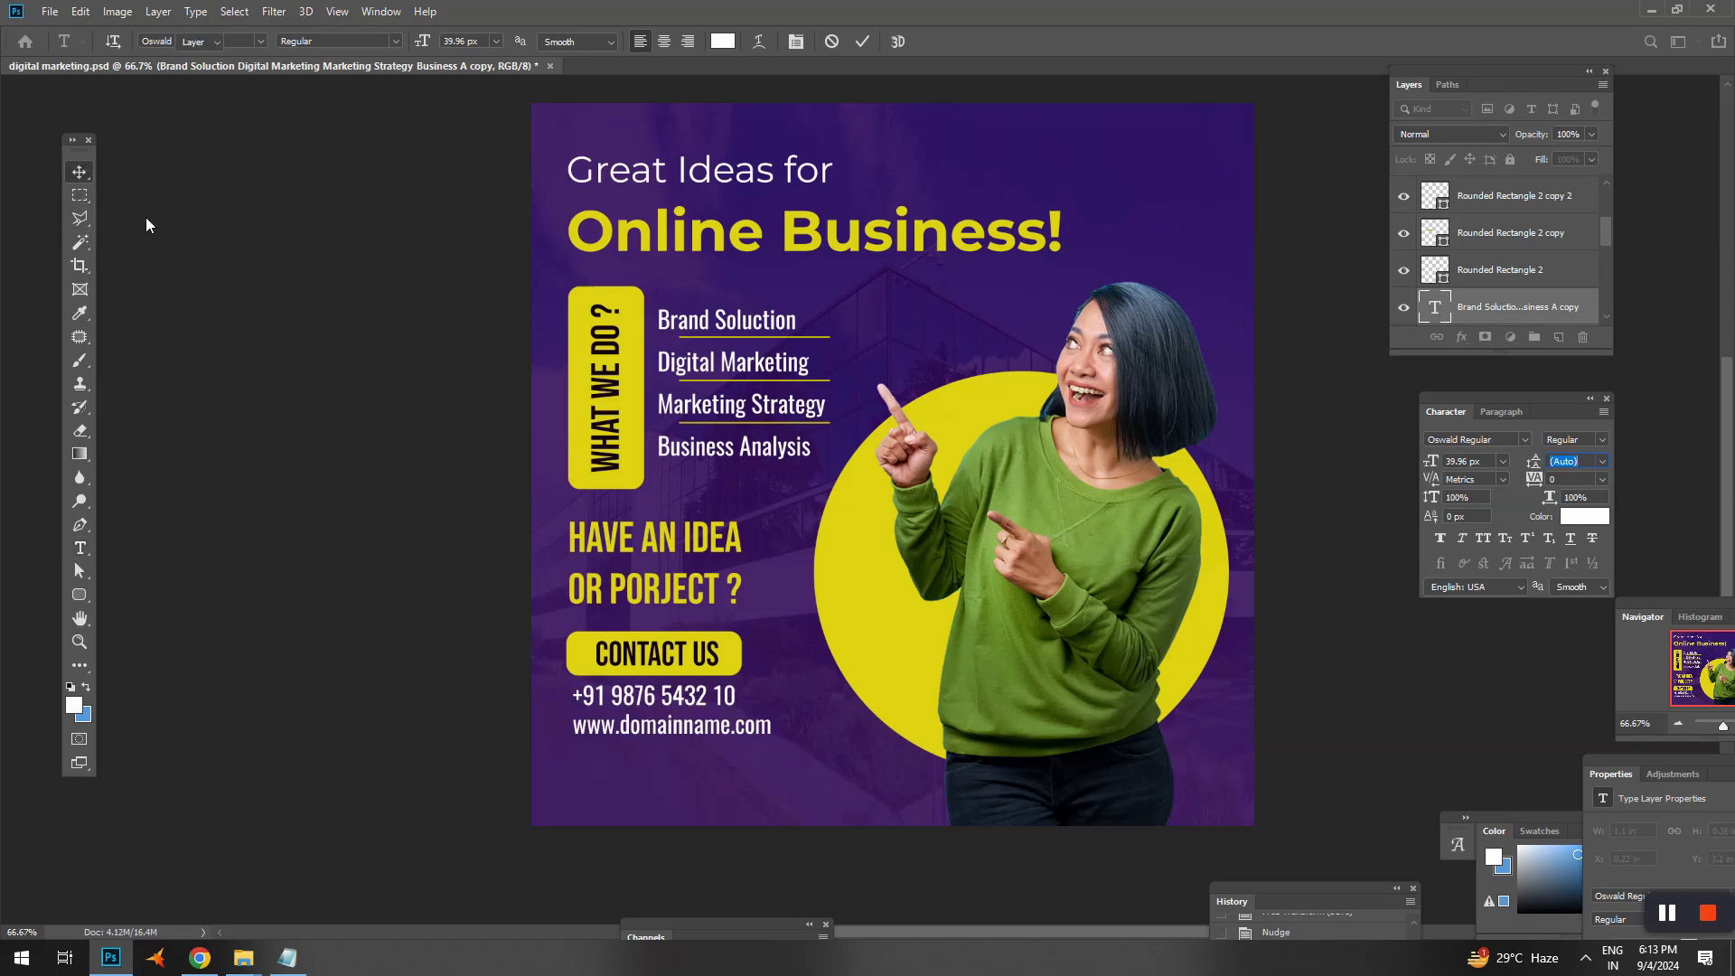
- Nudge the phone number and website text slightly down and left below the "Contact us" button
left_click_drag(504, 495, 511, 504)
key("Down")
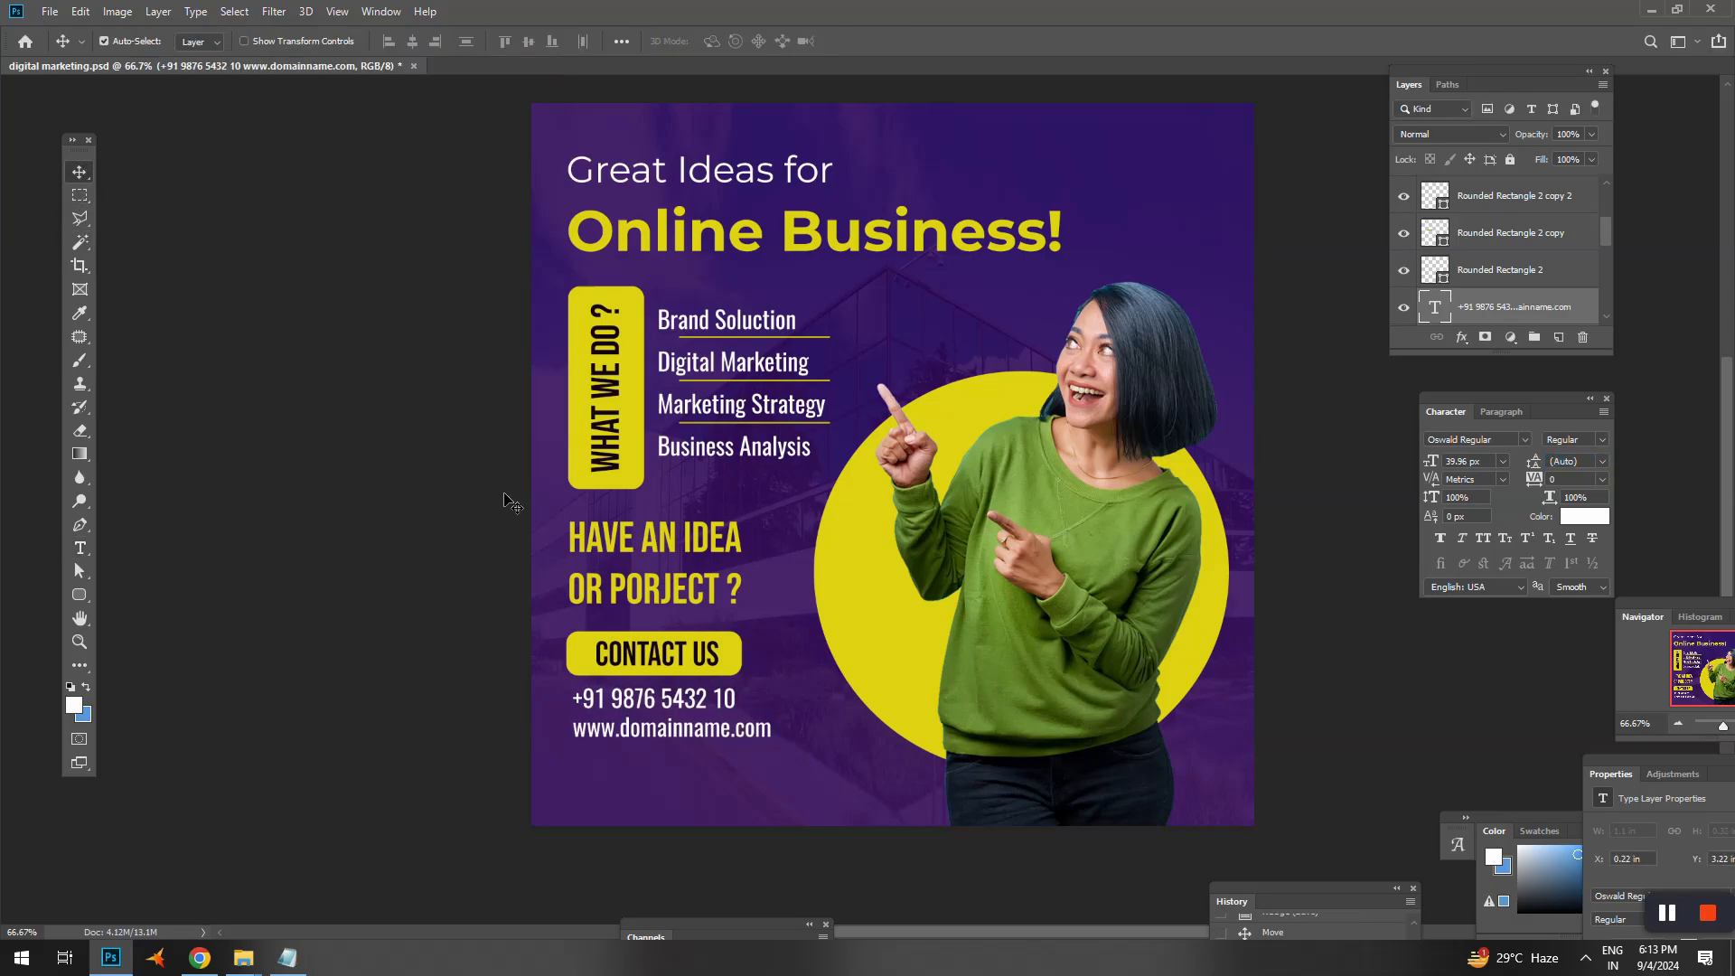
key("Down")
key("Down")
key("Left")
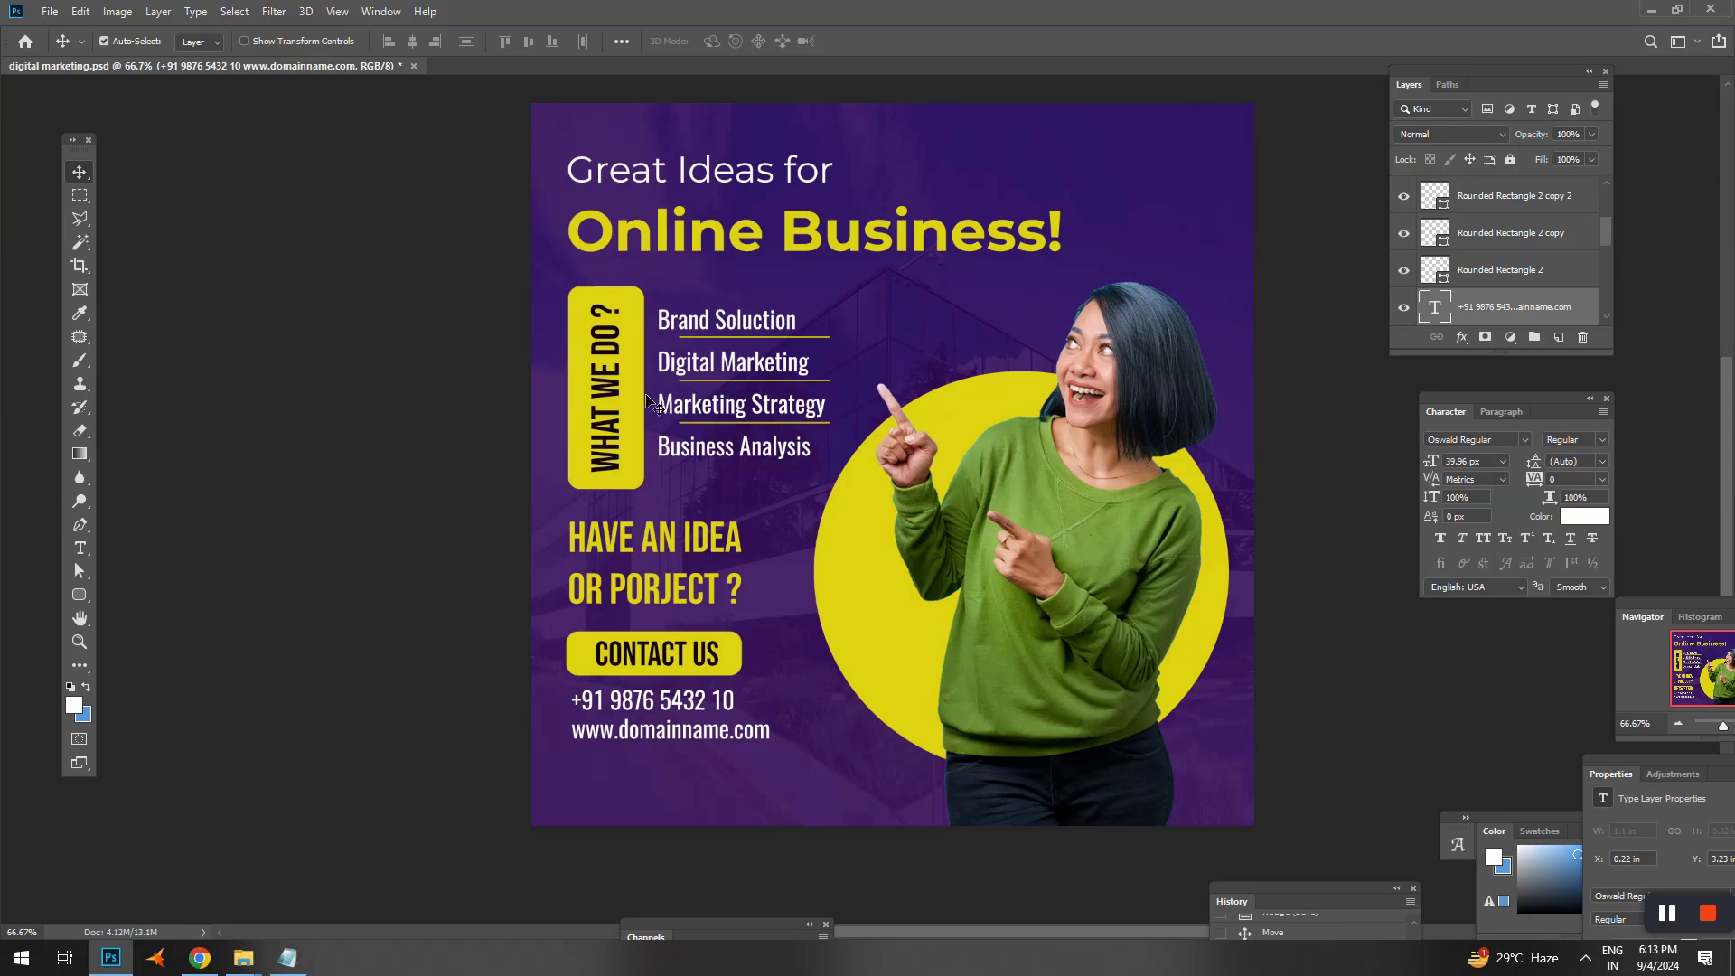
- Scale the "What we do ?" label, services list and divider lines together to about 84%
left_click_drag(556, 312, 785, 465)
key("ctrl+t")
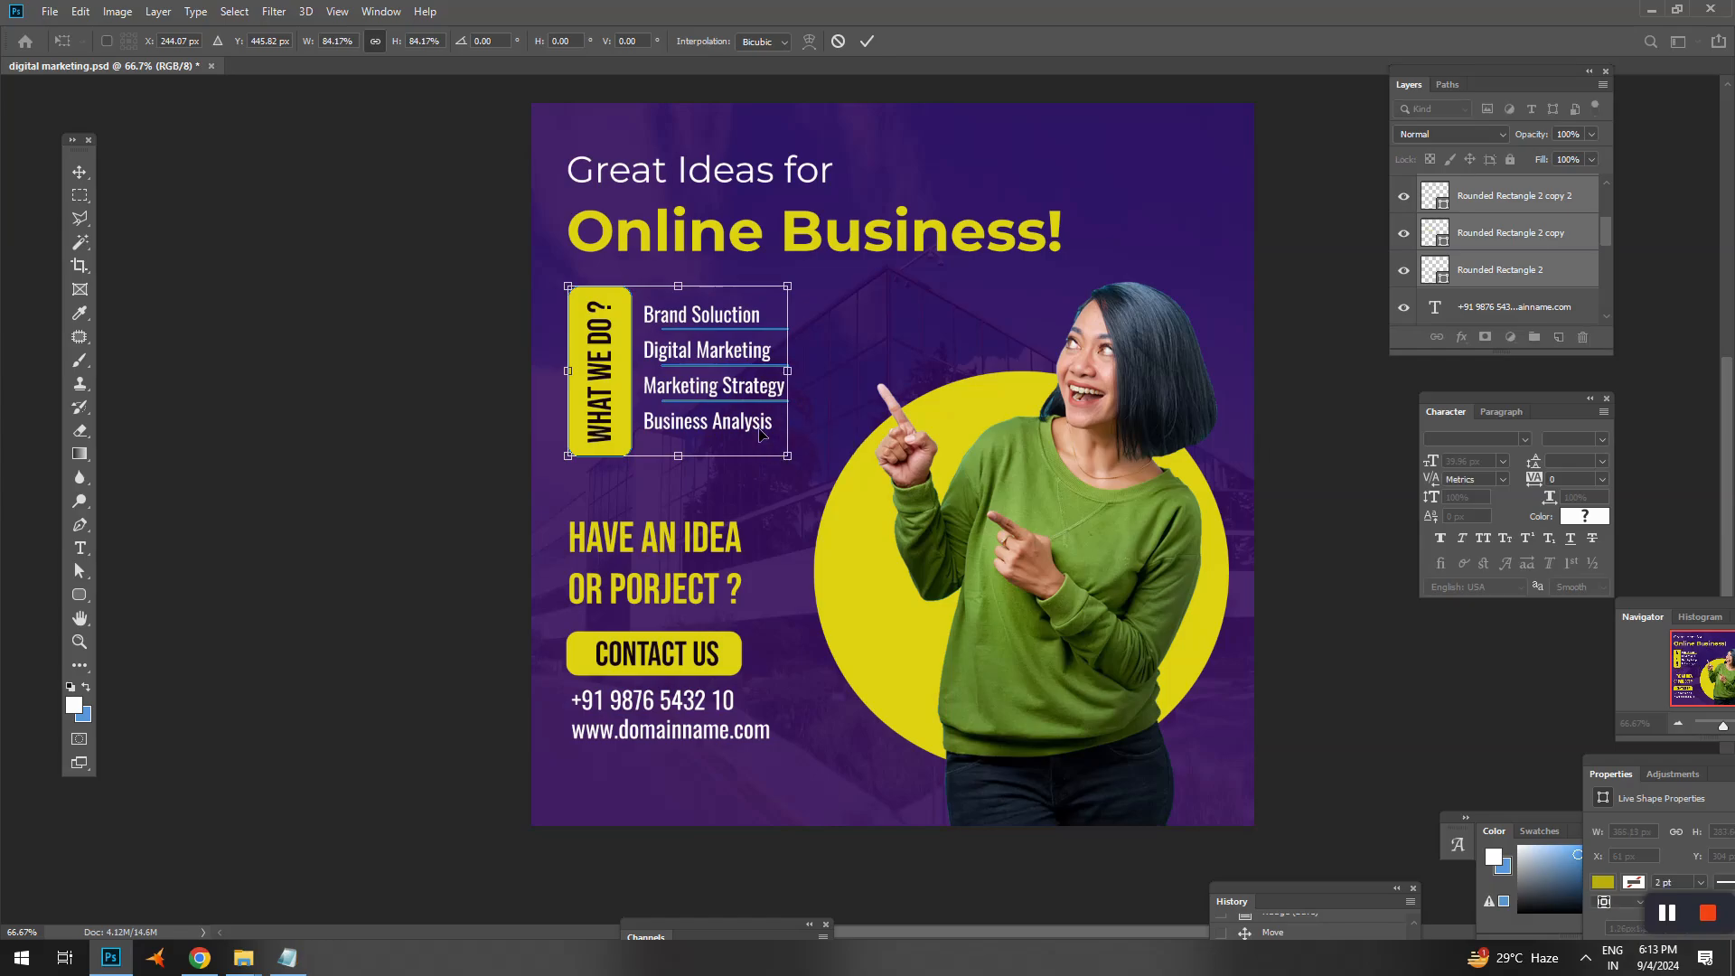
key("Return")
left_click(546, 504)
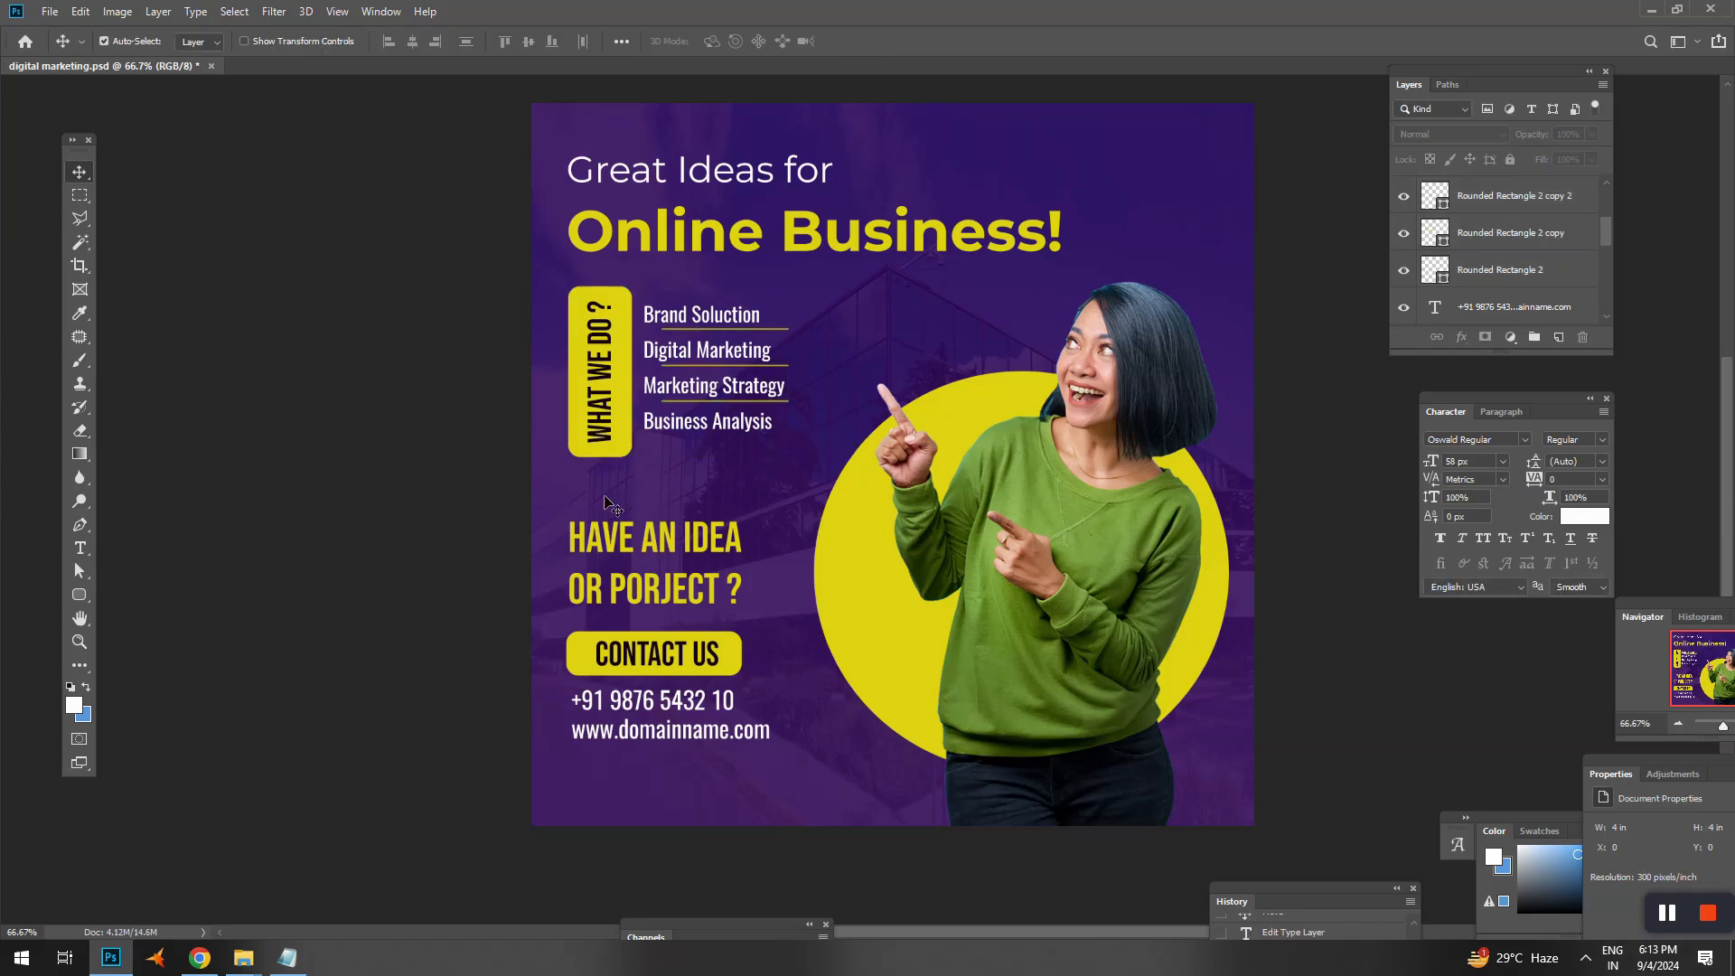
- Move the "Have an idea" text, "Contact us" button and contact details up about 48 px together and save the document
left_click_drag(546, 547, 710, 787)
key("shift+Up")
key("shift+Up")
key("shift+Up")
key("shift+Up")
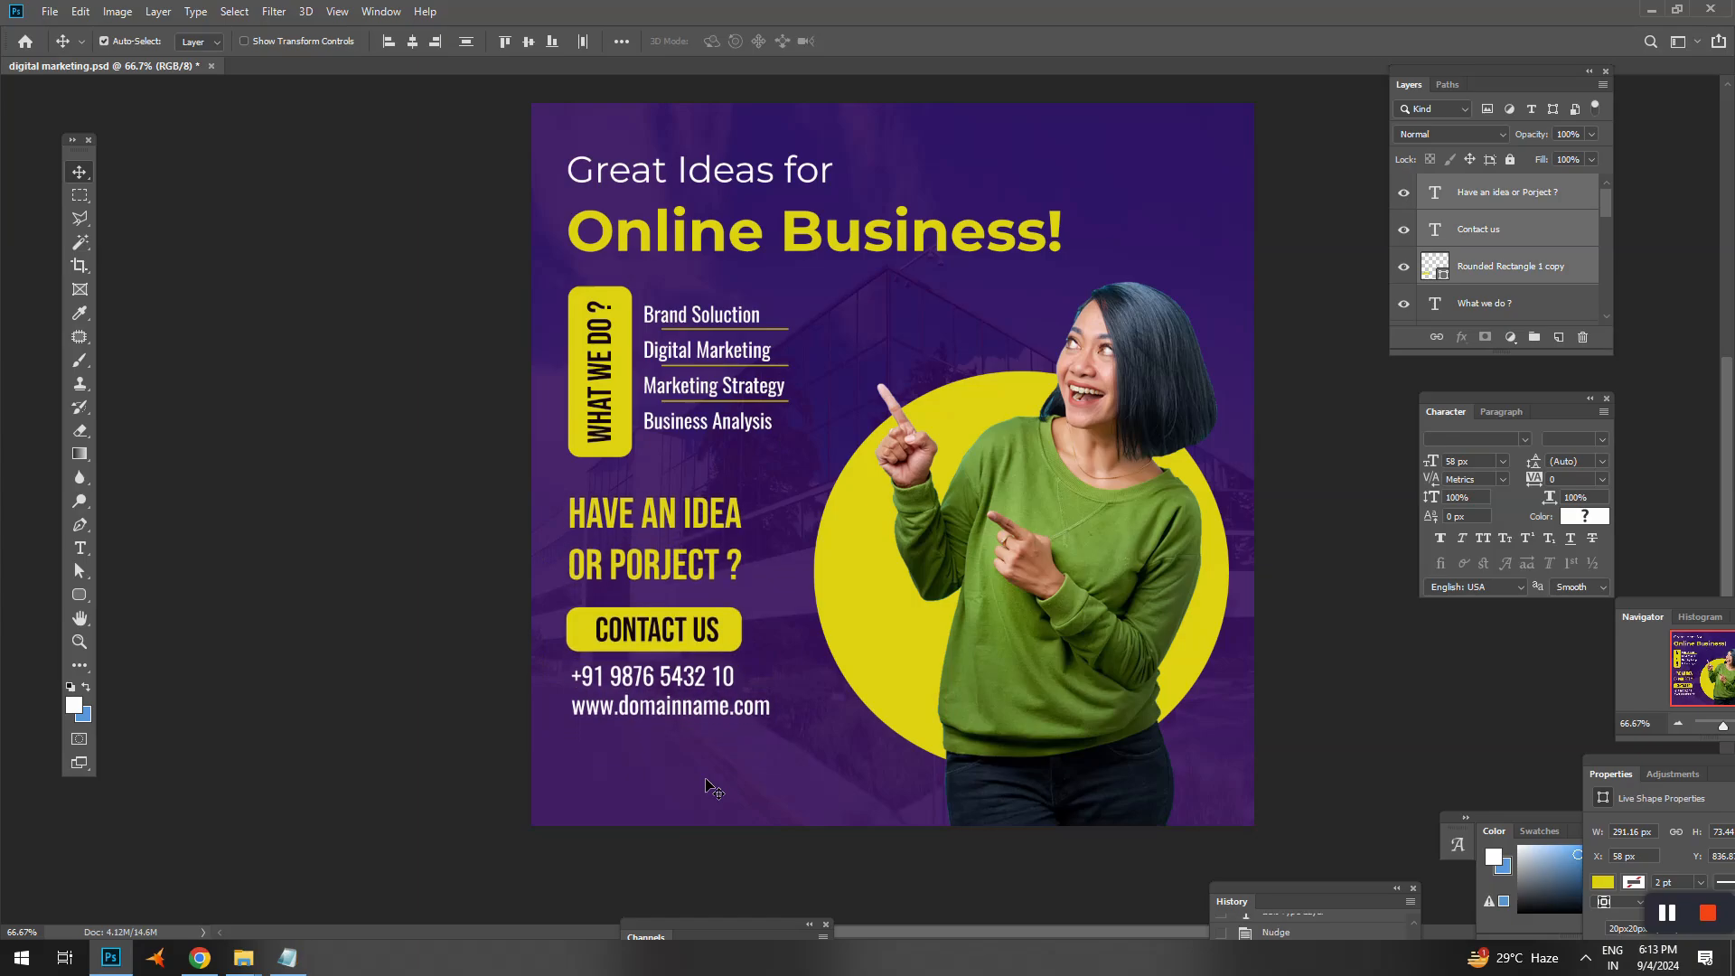
key("Up")
key("Up")
key("Up")
key("Up")
key("Up")
key("Up")
key("Up")
key("Up")
key("ctrl+s")
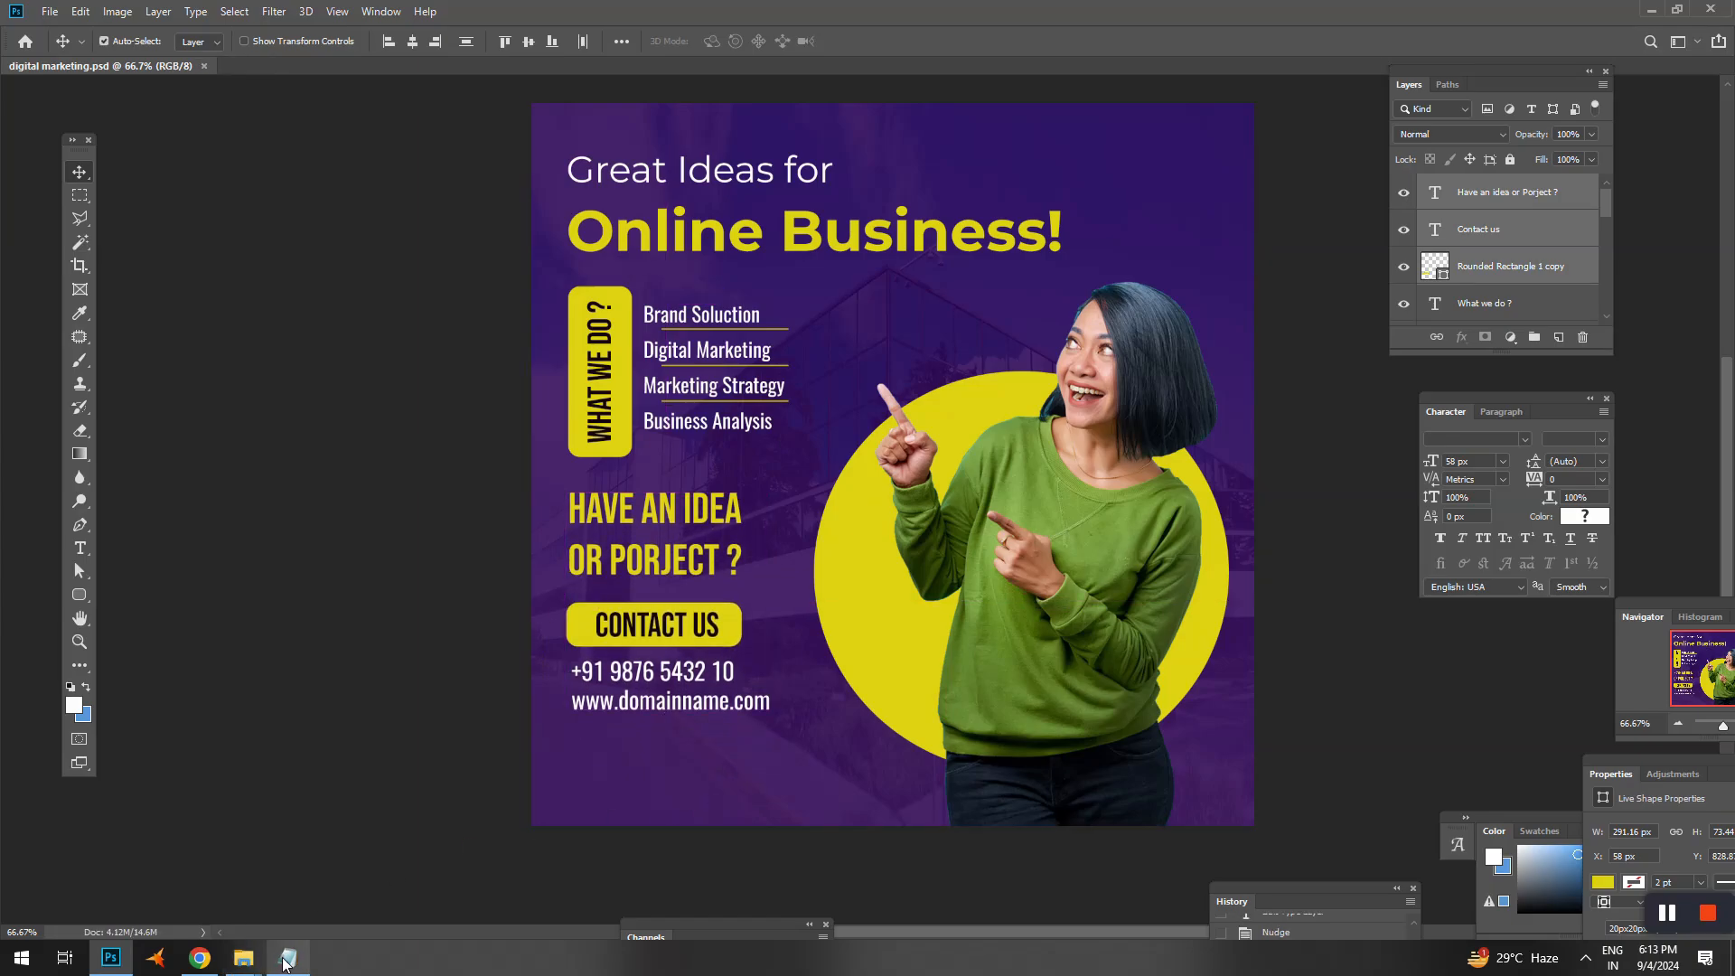
- Draw a yellow circle about 64 px wide with the Ellipse tool below the website address
left_click(80, 594)
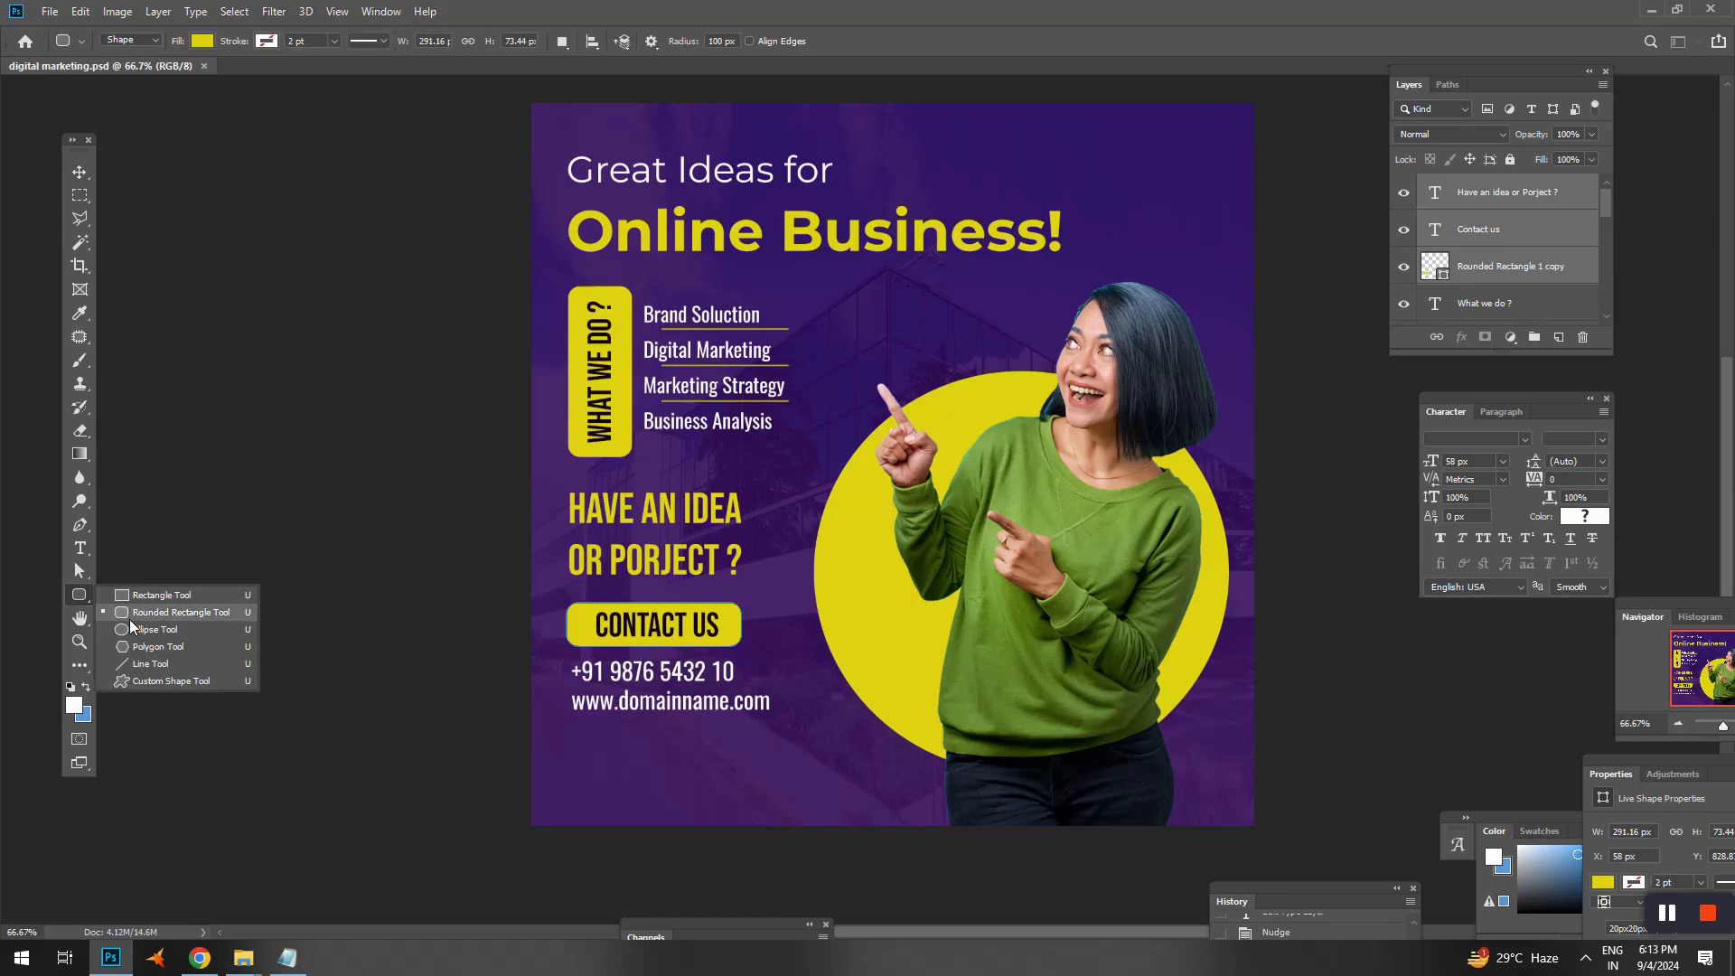
left_click(134, 611)
left_click(80, 595)
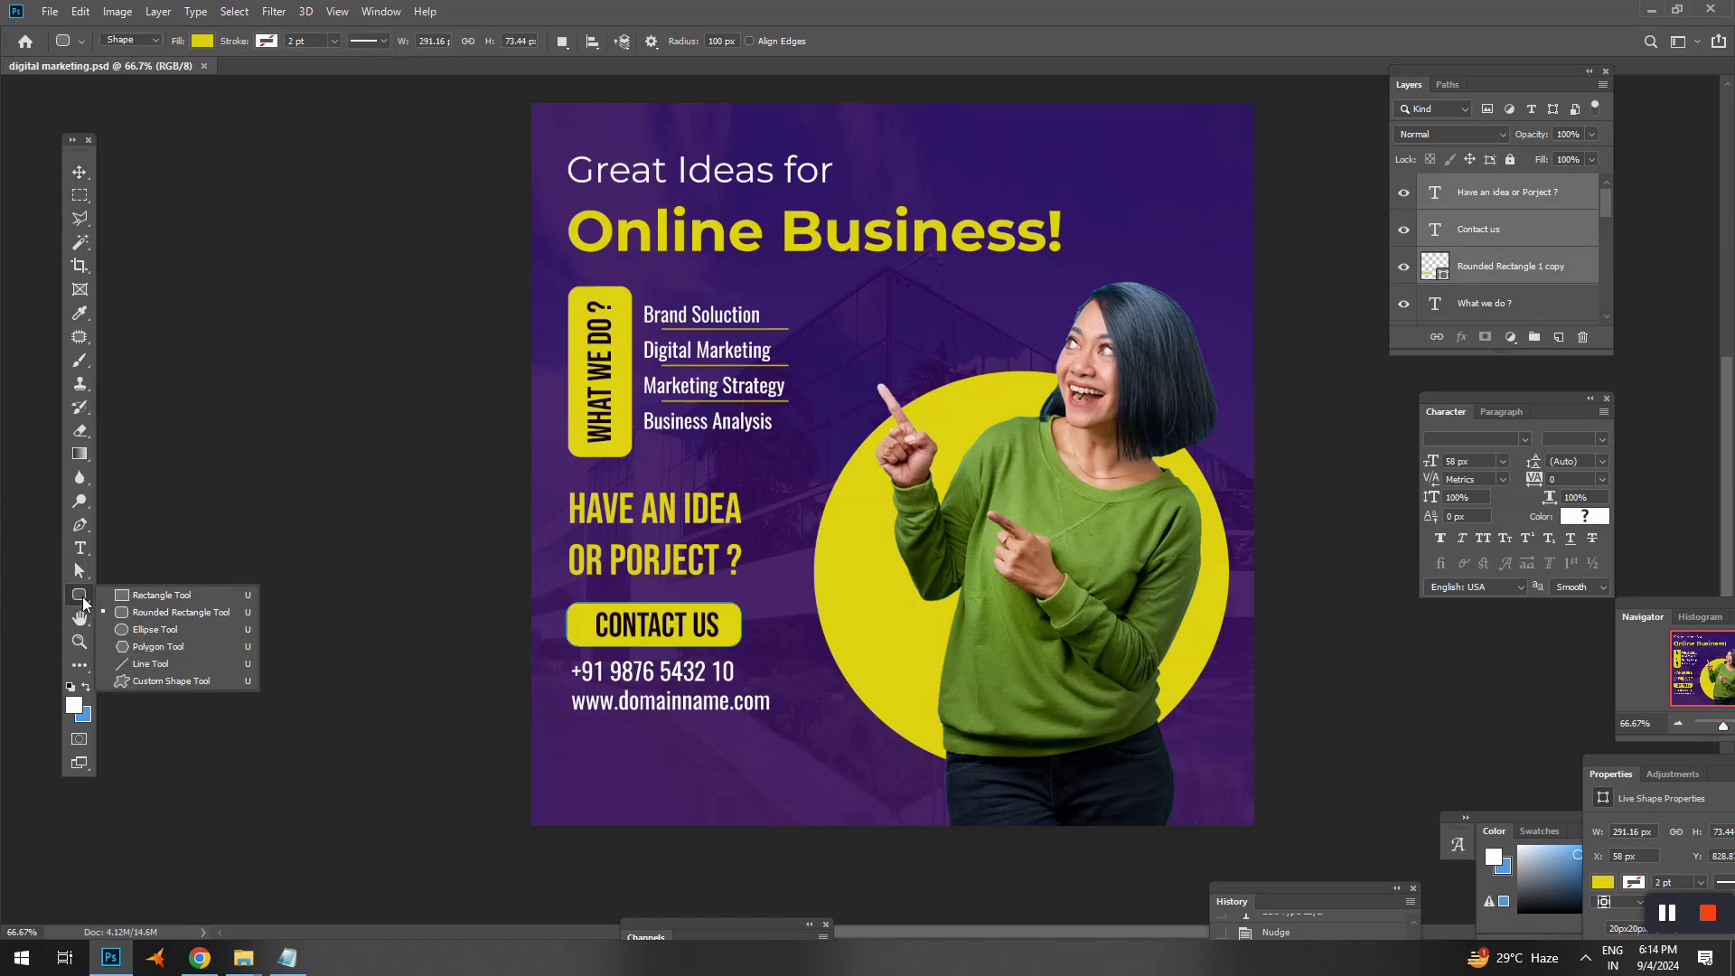
left_click(144, 633)
scroll(588, 579, "up", 1)
mouse_move(531, 642)
left_mouse_down()
mouse_move(606, 699)
mouse_move(539, 647)
left_mouse_up()
key("v")
scroll(637, 657, "up", 2)
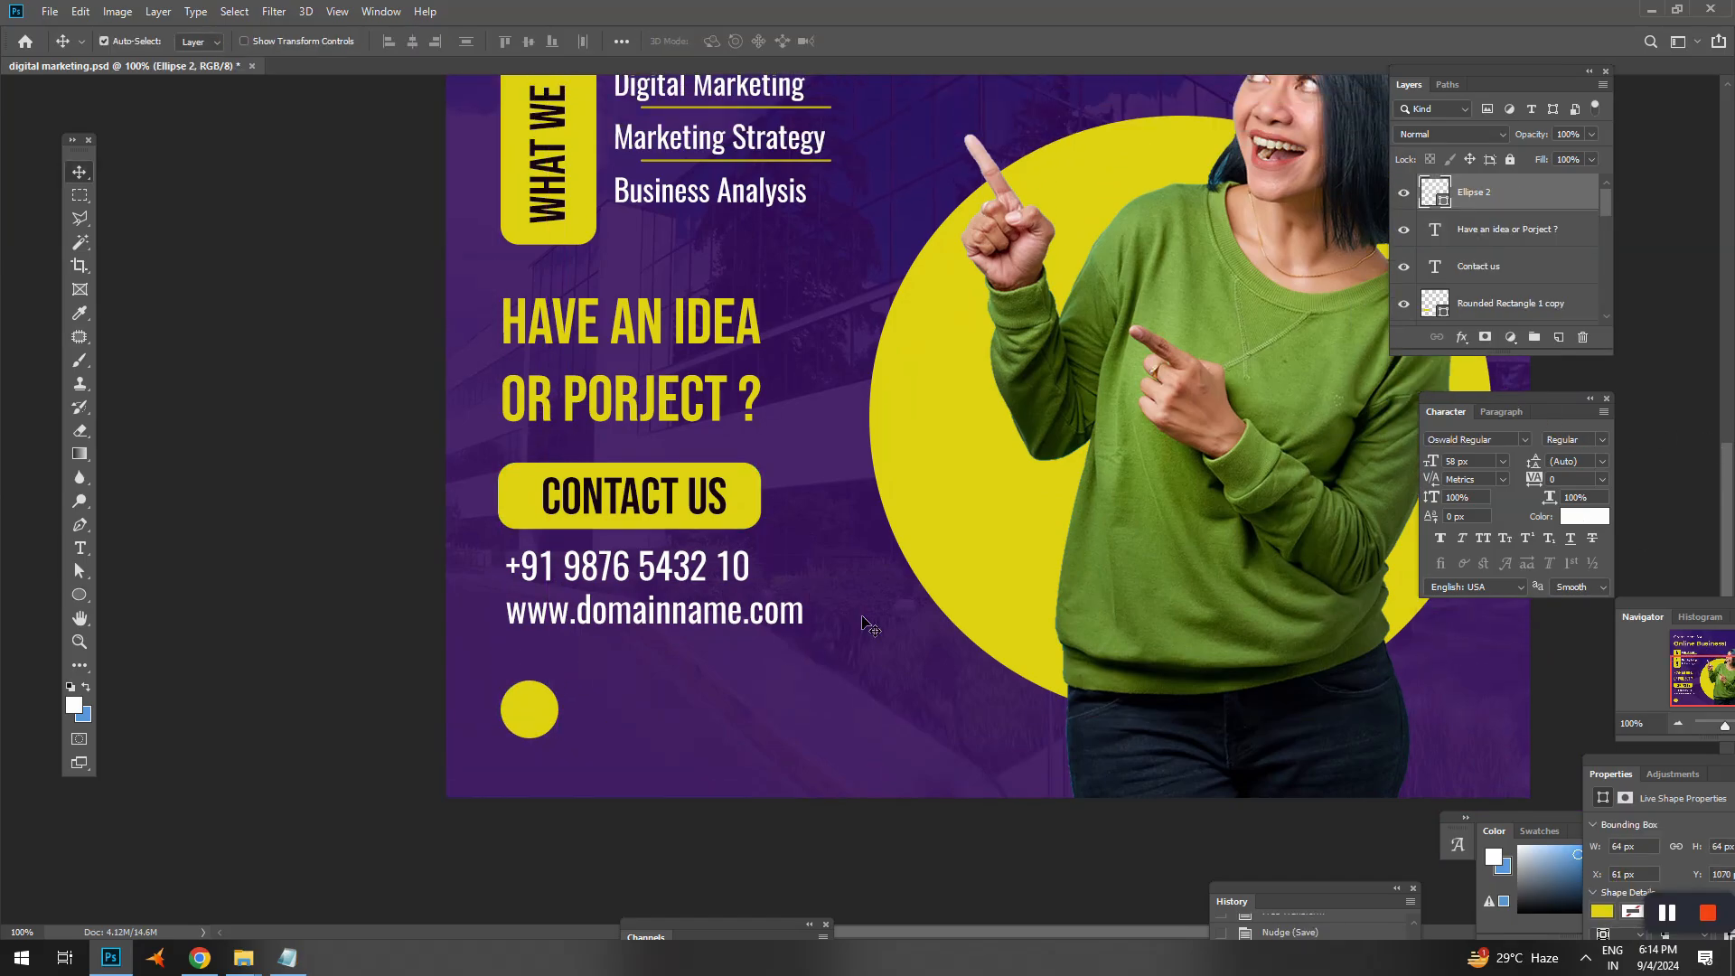
- Duplicate the small yellow circle into a row of four and nudge the three copies left
left_click_drag(524, 740, 696, 734)
left_click_drag(696, 734, 630, 714)
key("Left")
key("Left")
key("Left")
key("Left")
key("Left")
key("Left")
key("Left")
key("Left")
key("Left")
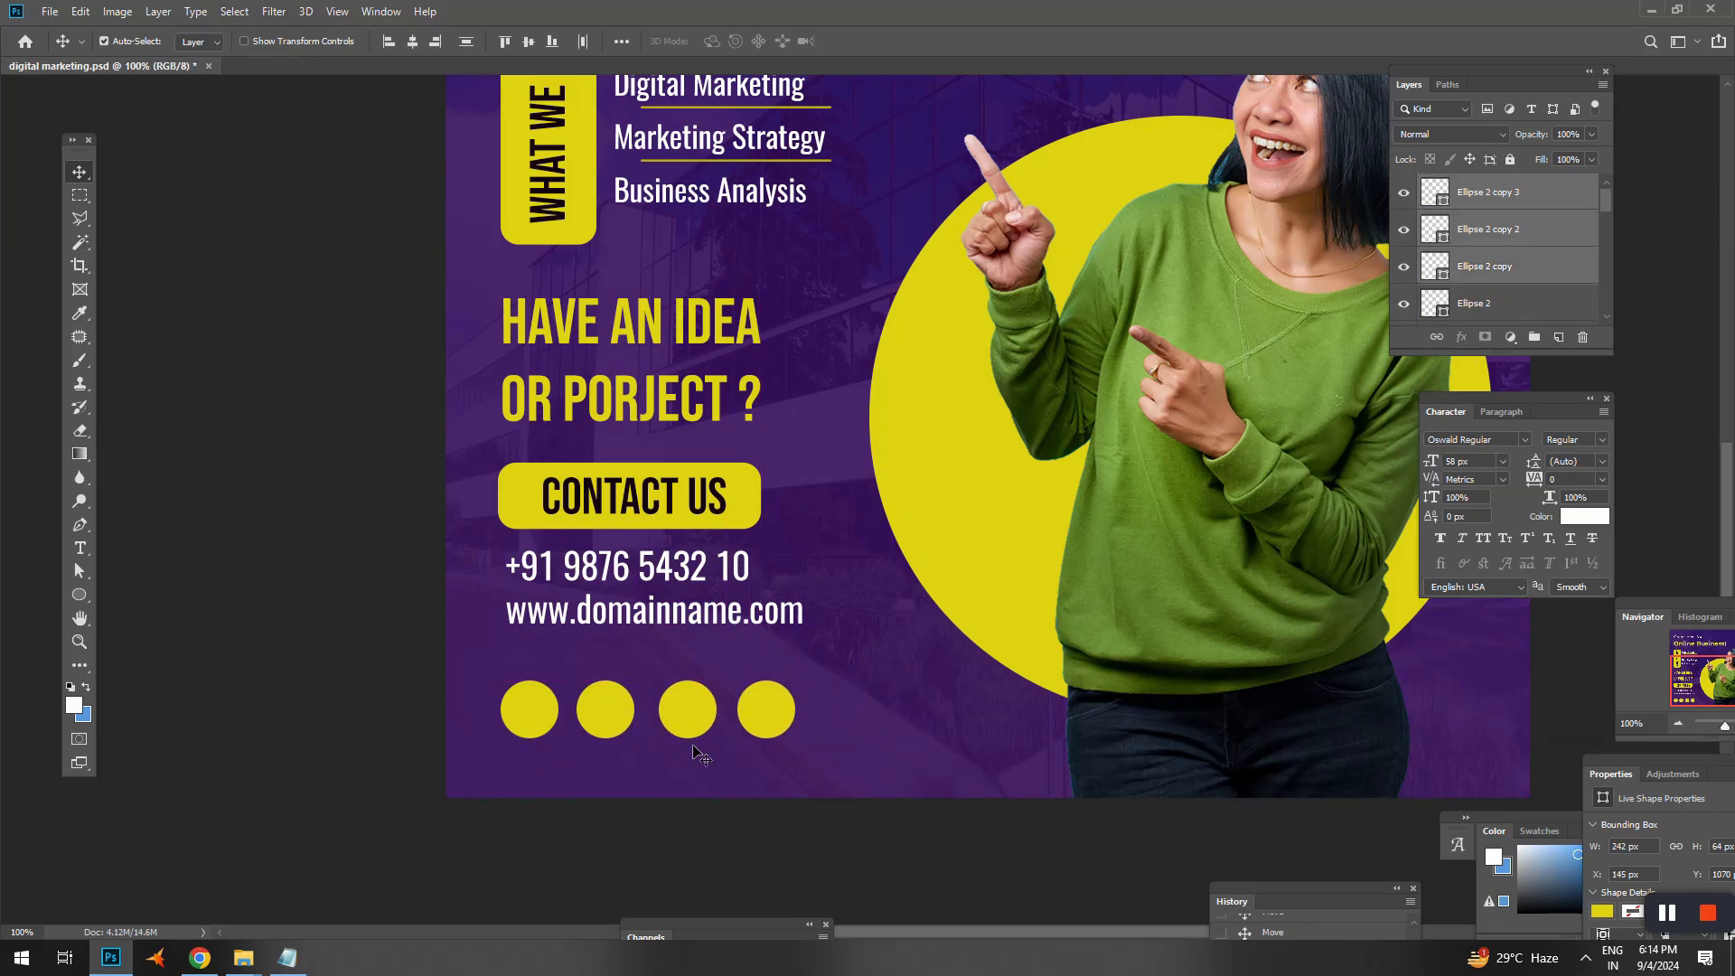
- Nudge the last two circles in the row left to even out the spacing
left_click(819, 775)
left_click_drag(819, 775, 665, 714)
key("Left")
key("Left")
key("Left")
key("Left")
key("Left")
key("Left")
key("Left")
key("Left")
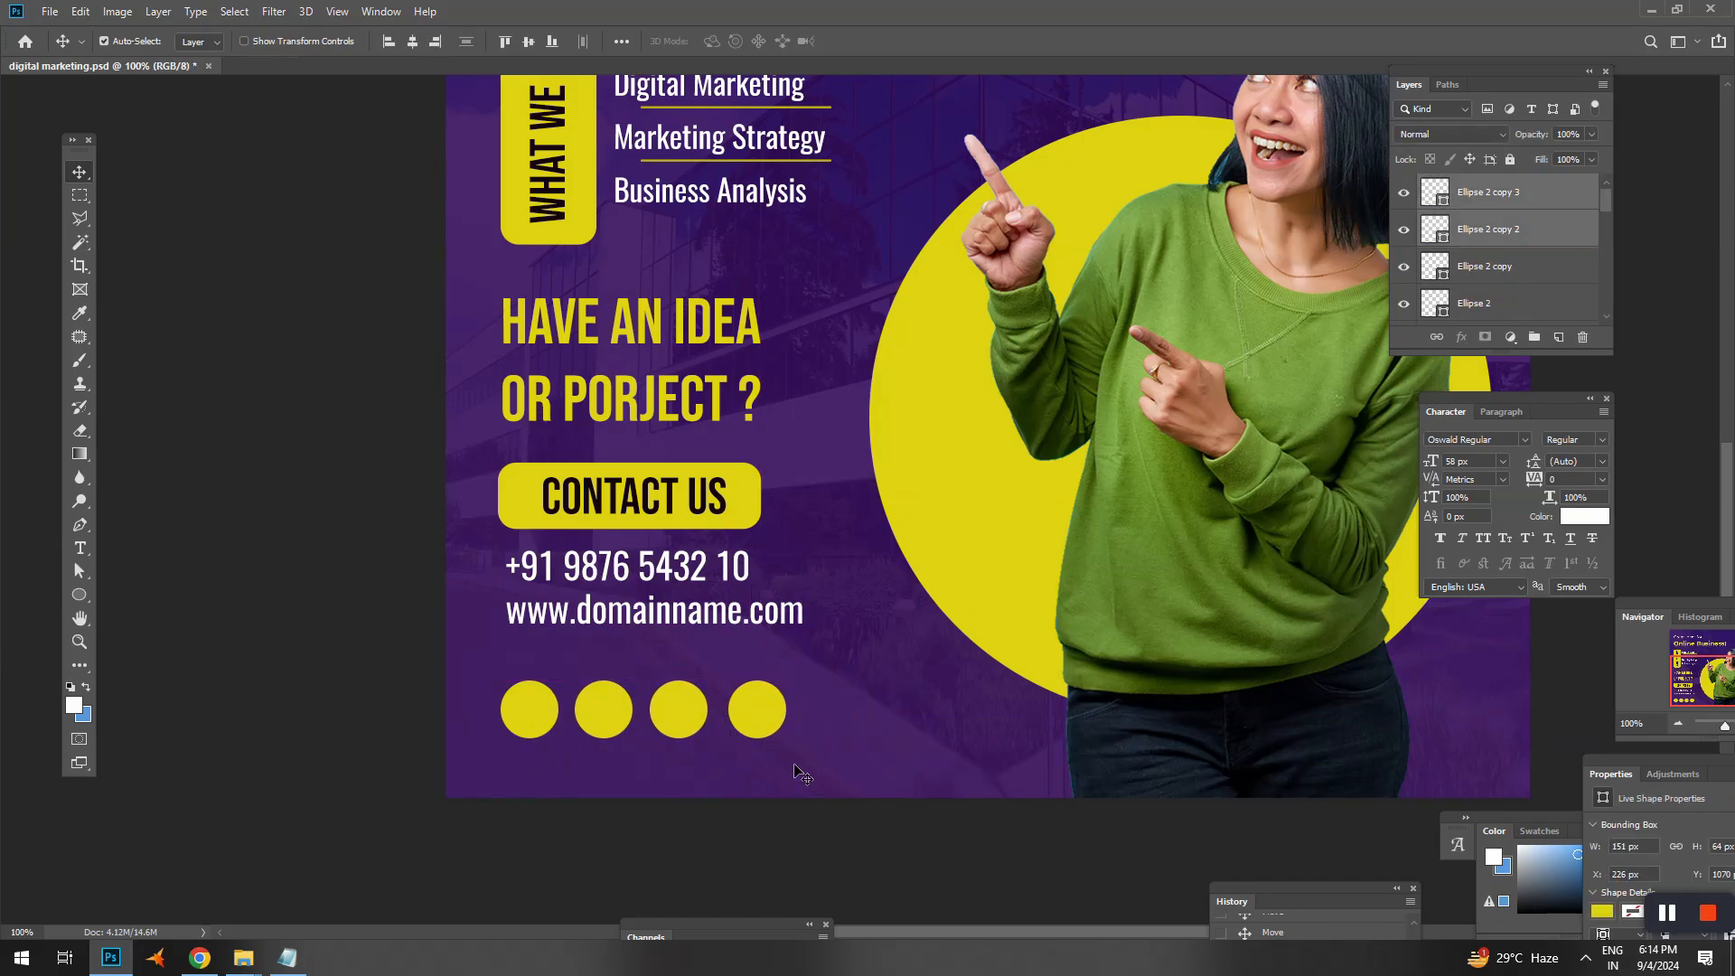
- Delete the fourth circle, leaving a row of three
left_click(762, 737)
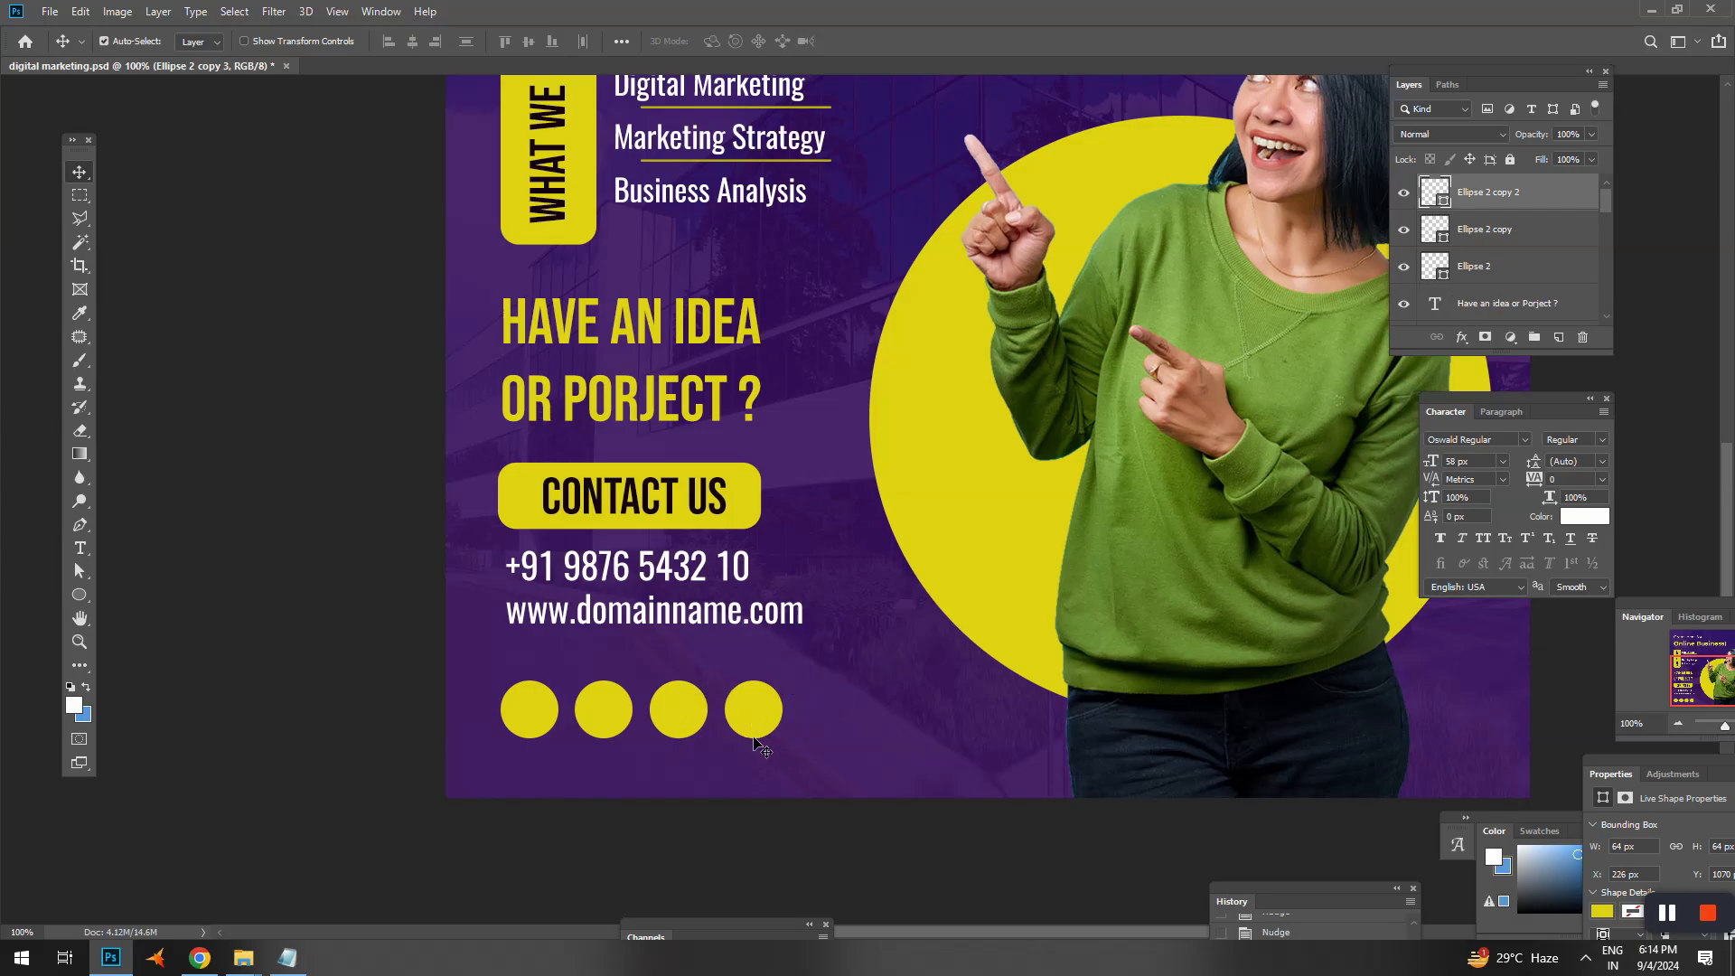
key("Delete")
key("ctrl+minus")
mouse_move(759, 724)
left_mouse_down()
mouse_move(787, 701)
mouse_move(734, 741)
left_mouse_up()
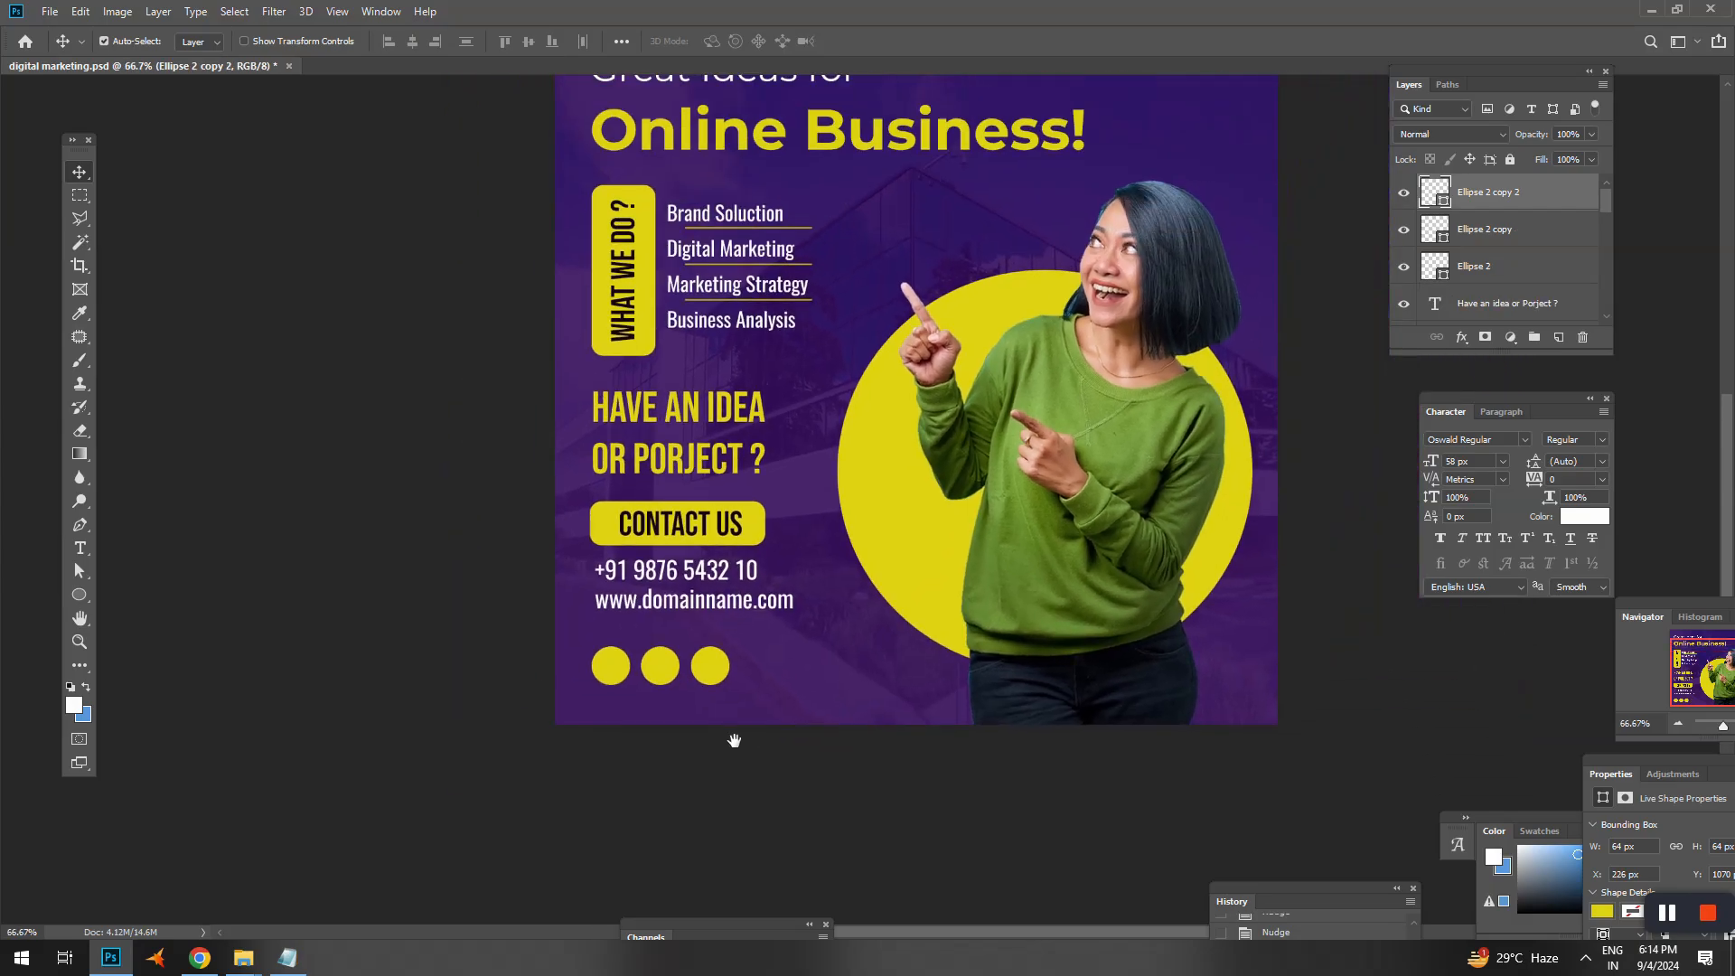
- Place the Instagram, Facebook and Twitter icon files from the "business idea" folder into the Photoshop document
mouse_move(244, 956)
left_click(341, 894)
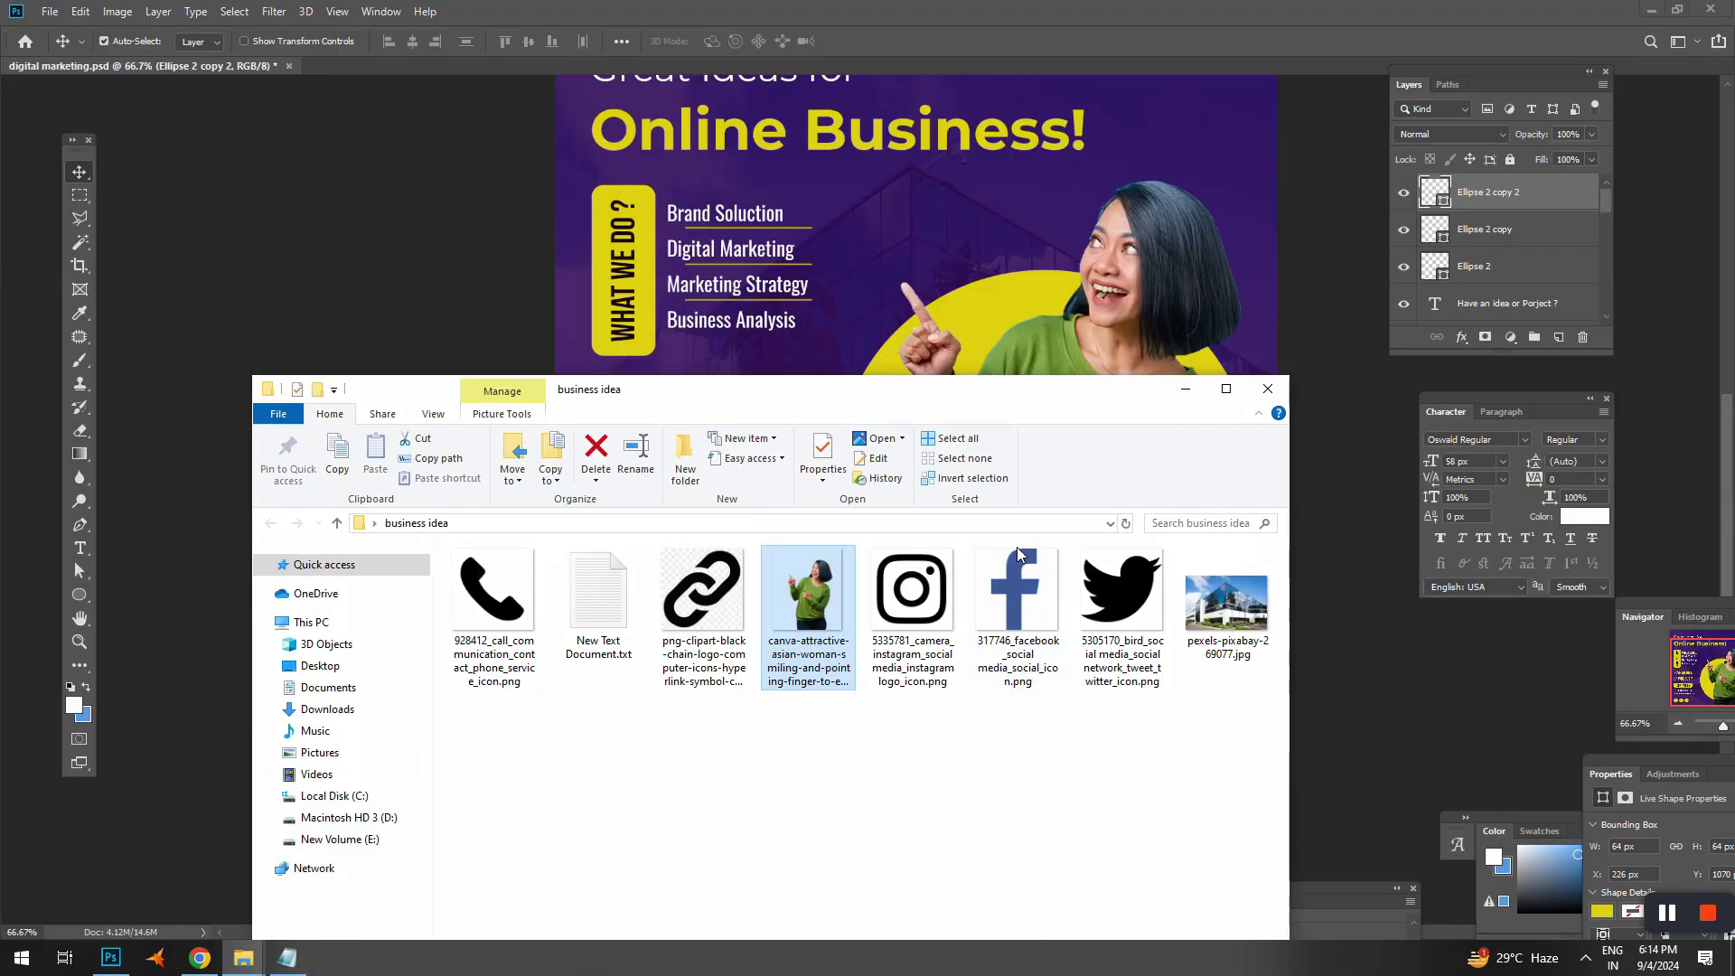
left_click(897, 615)
key("shift+Right")
key("shift+Right")
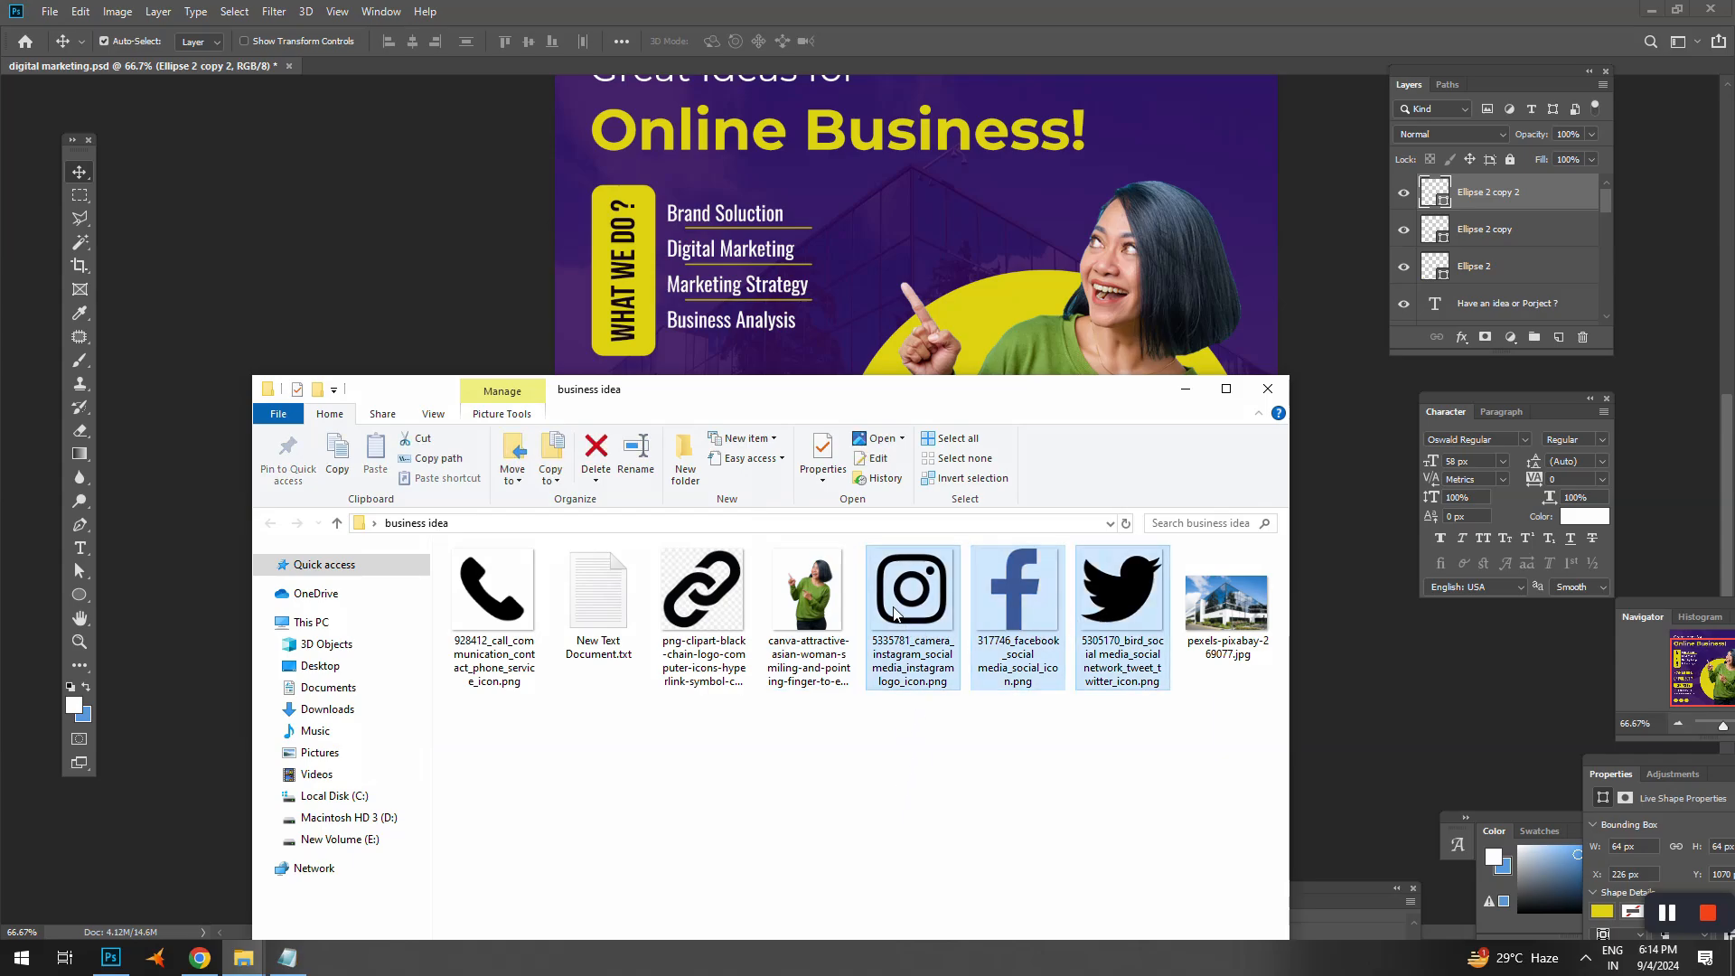
left_click_drag(891, 605, 1039, 280)
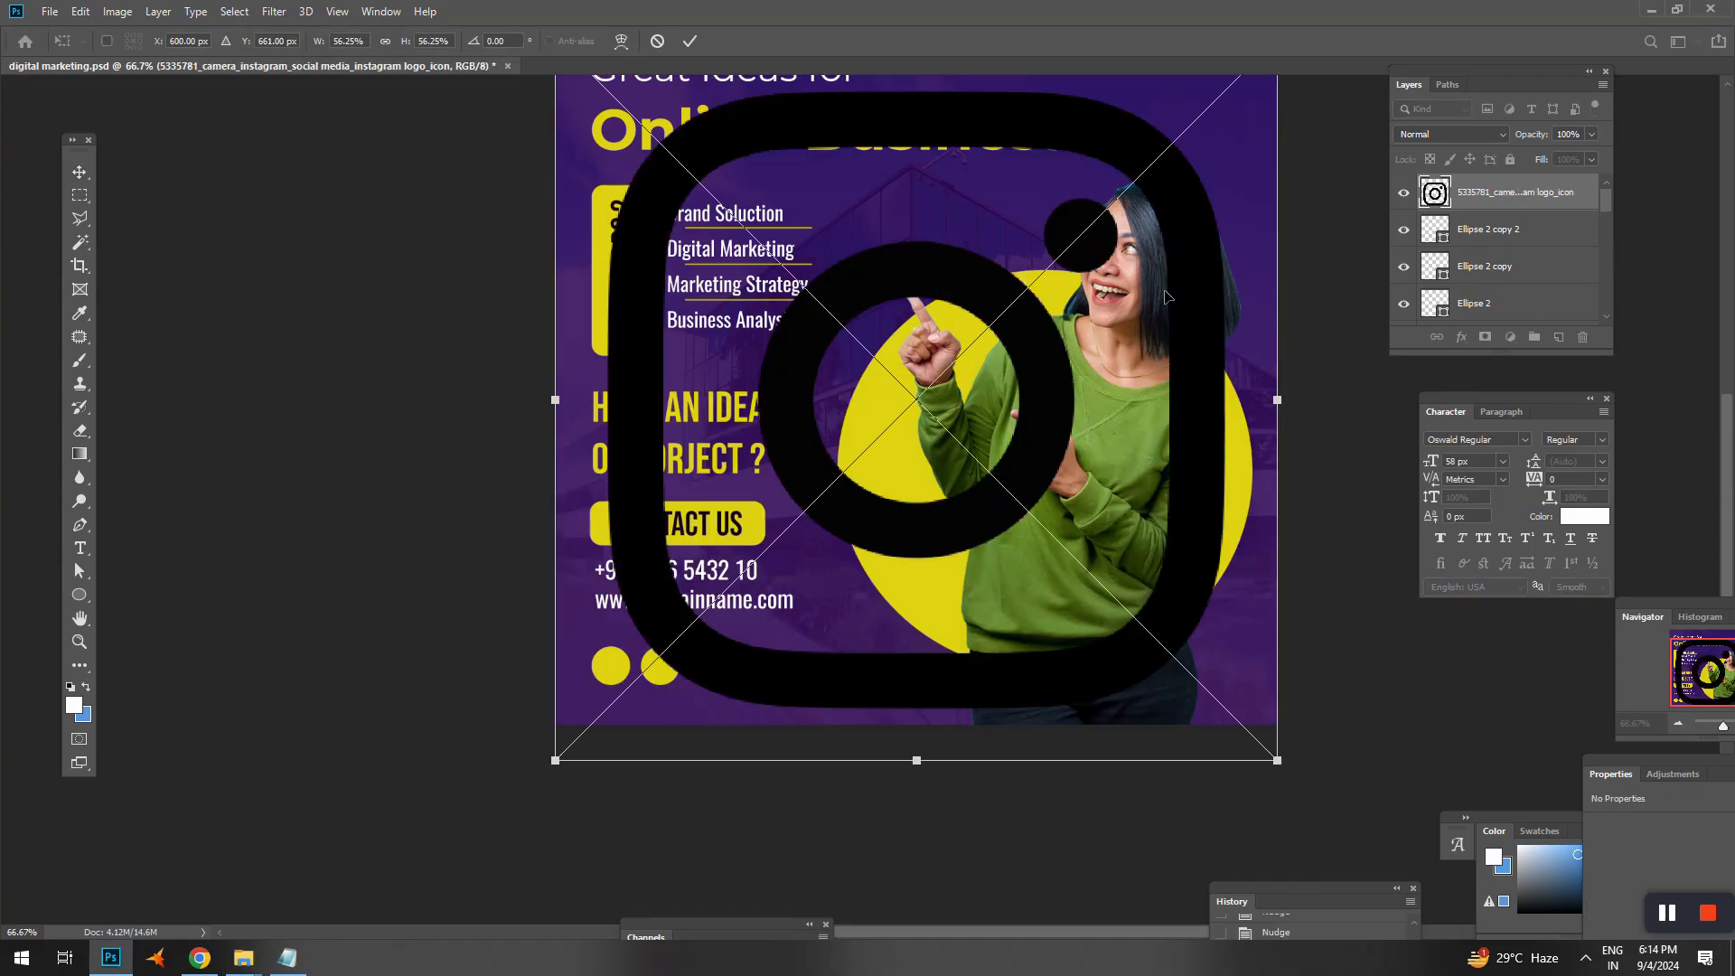
key("Return")
key("Return")
key("Return")
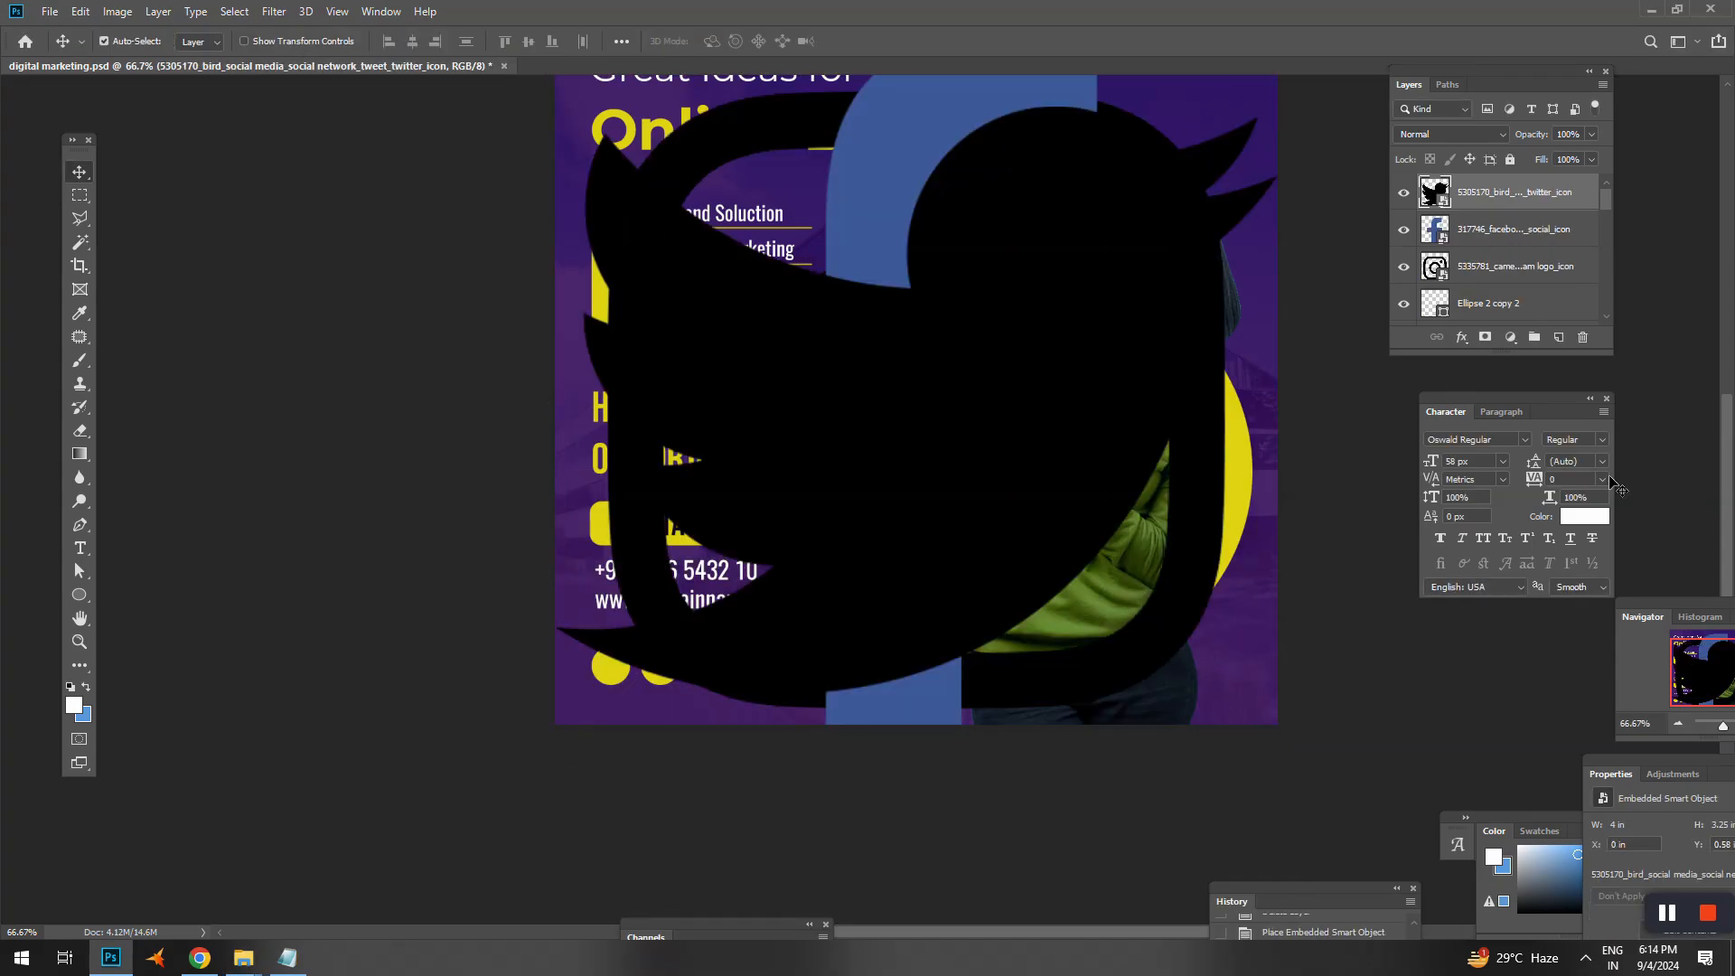
- Scale the three social icons together down to roughly circle size and position them beside the yellow circles
left_click(1516, 242, "shift")
left_click(1516, 271, "shift")
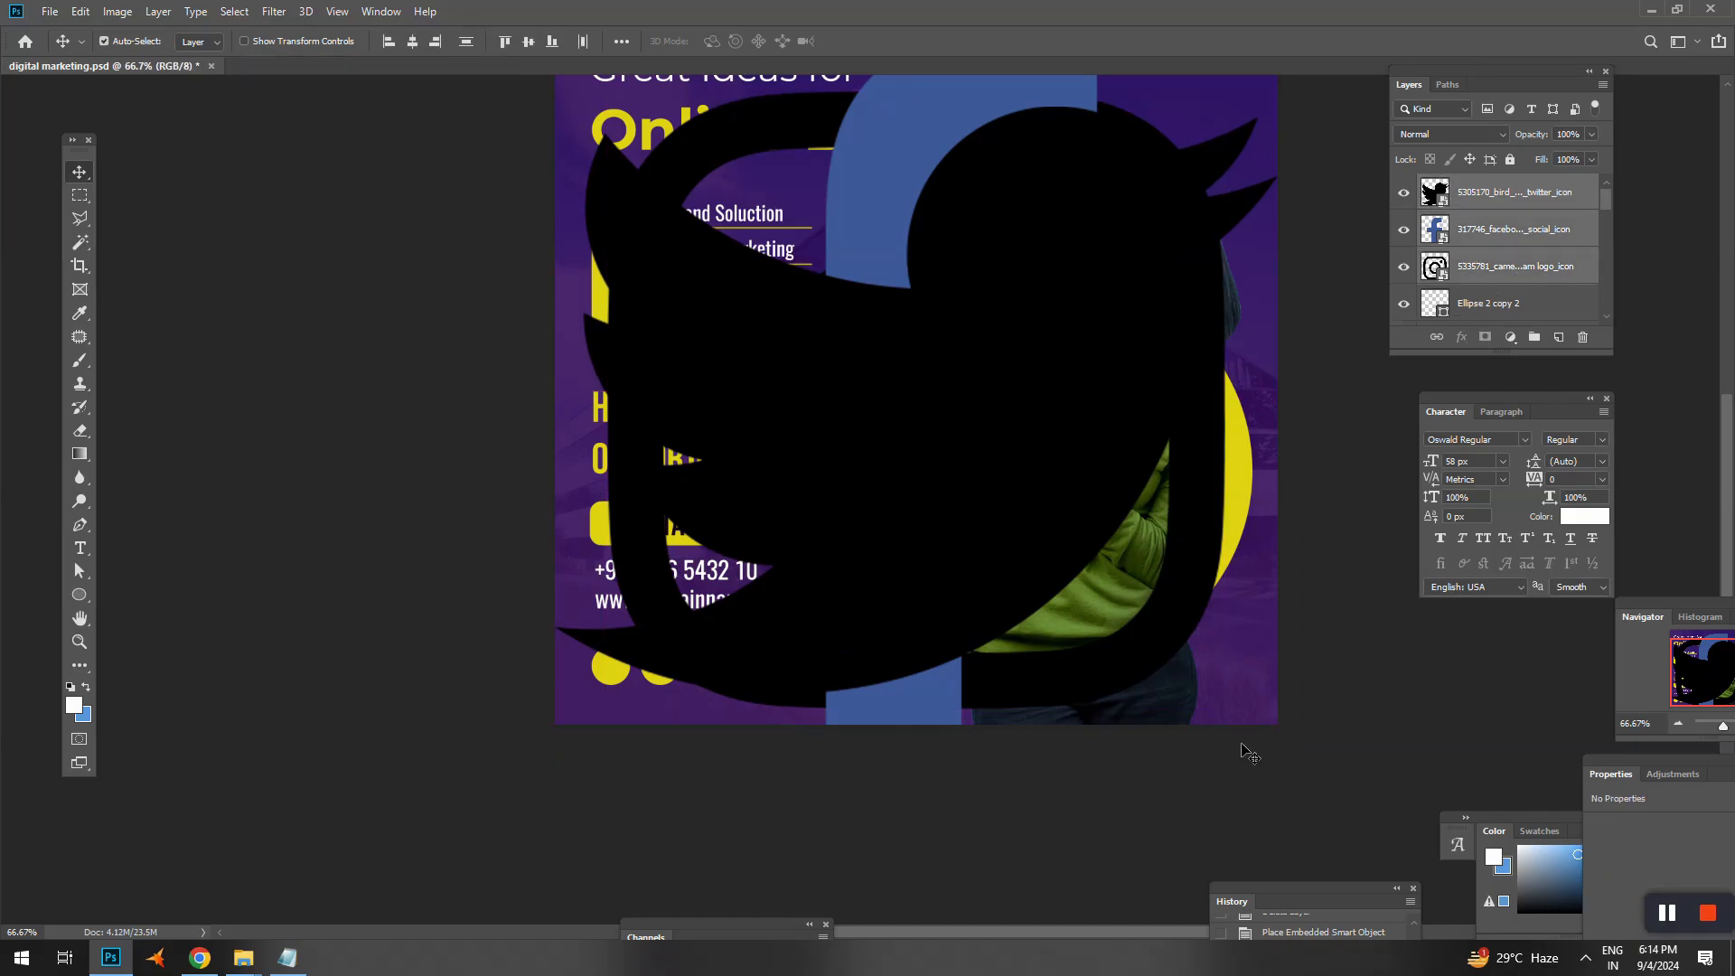
key("ctrl+t")
left_click_drag(1281, 756, 801, 309)
left_click_drag(772, 115, 796, 678)
scroll(793, 681, "up", 2)
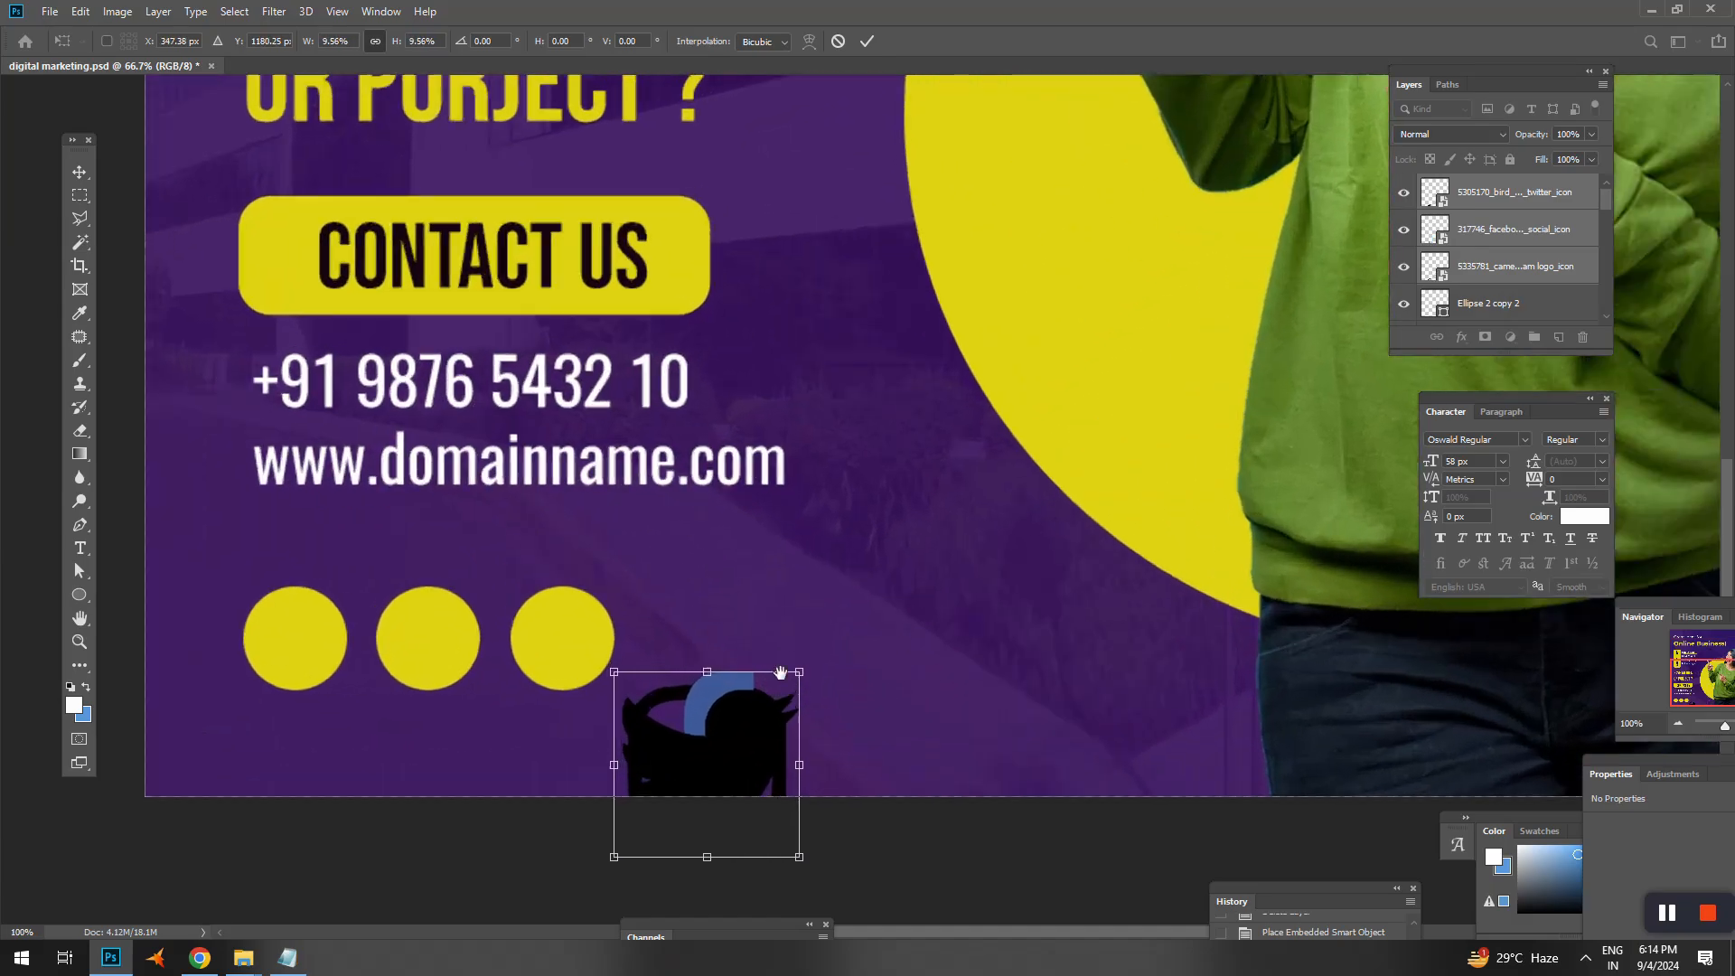
scroll(780, 673, "up", 2)
left_click_drag(905, 724, 813, 639)
left_click_drag(772, 583, 833, 484)
- Move the Twitter icon onto the middle circle and shrink all three social icons to fit inside the circles
left_click_drag(795, 477, 477, 474)
left_click(826, 477, "shift")
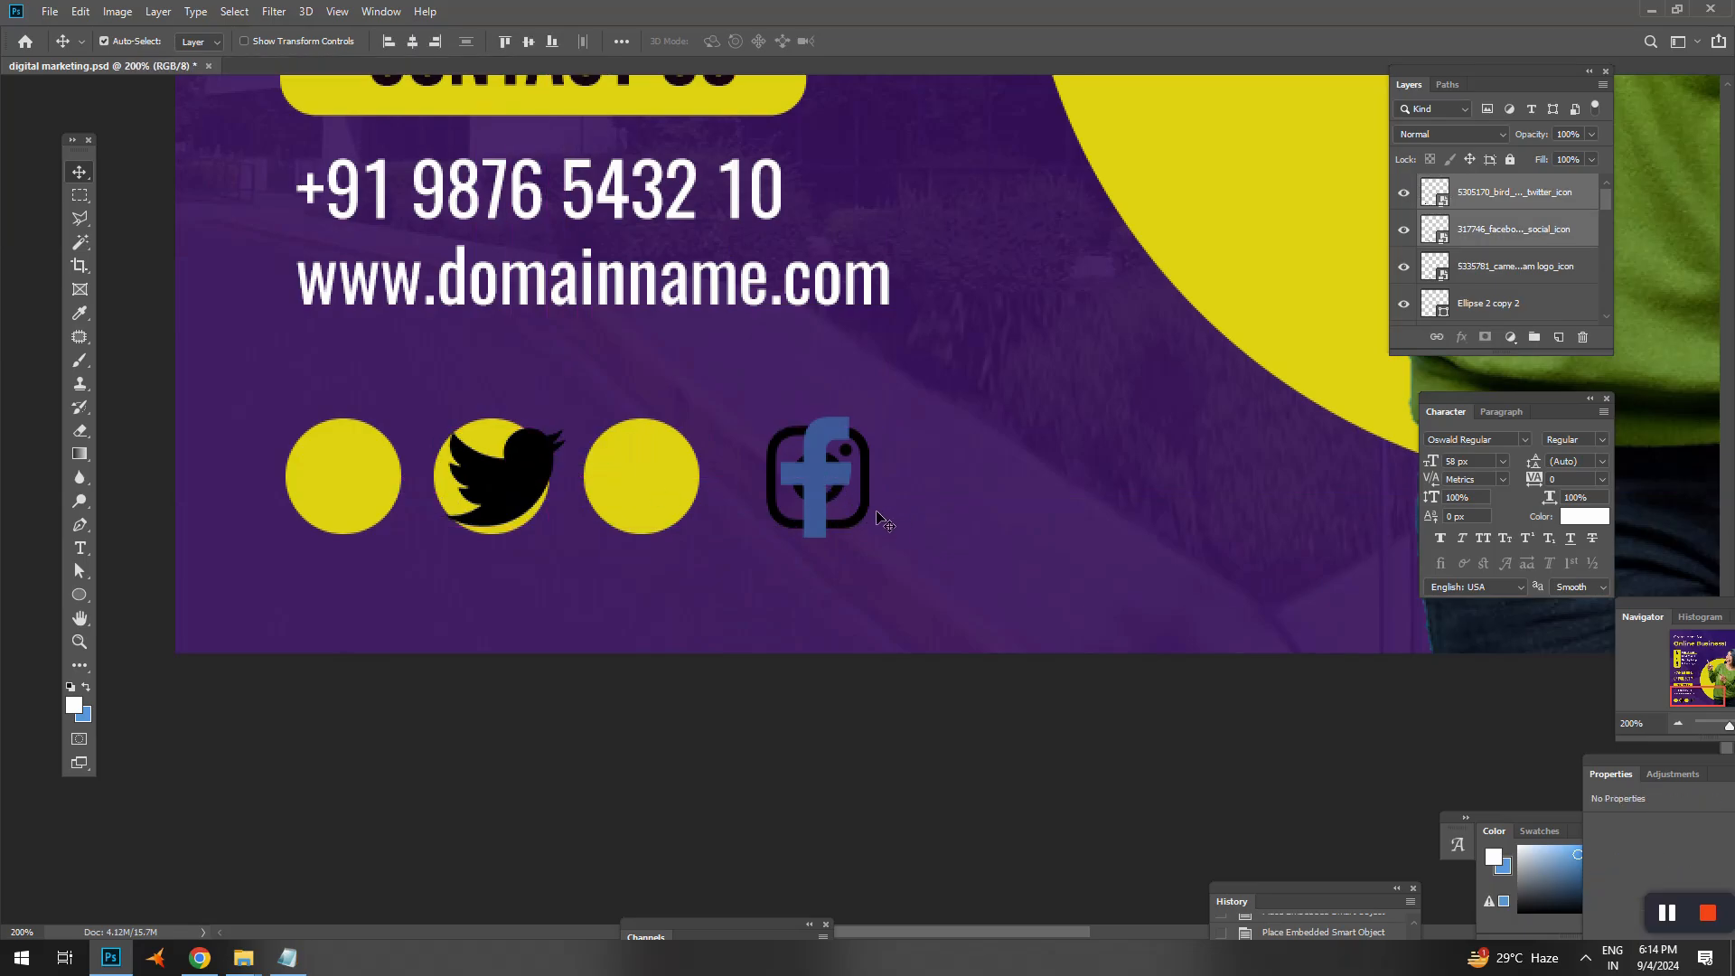
left_click(866, 511, "shift")
key("ctrl+t")
left_click_drag(870, 419, 832, 497)
key("Return")
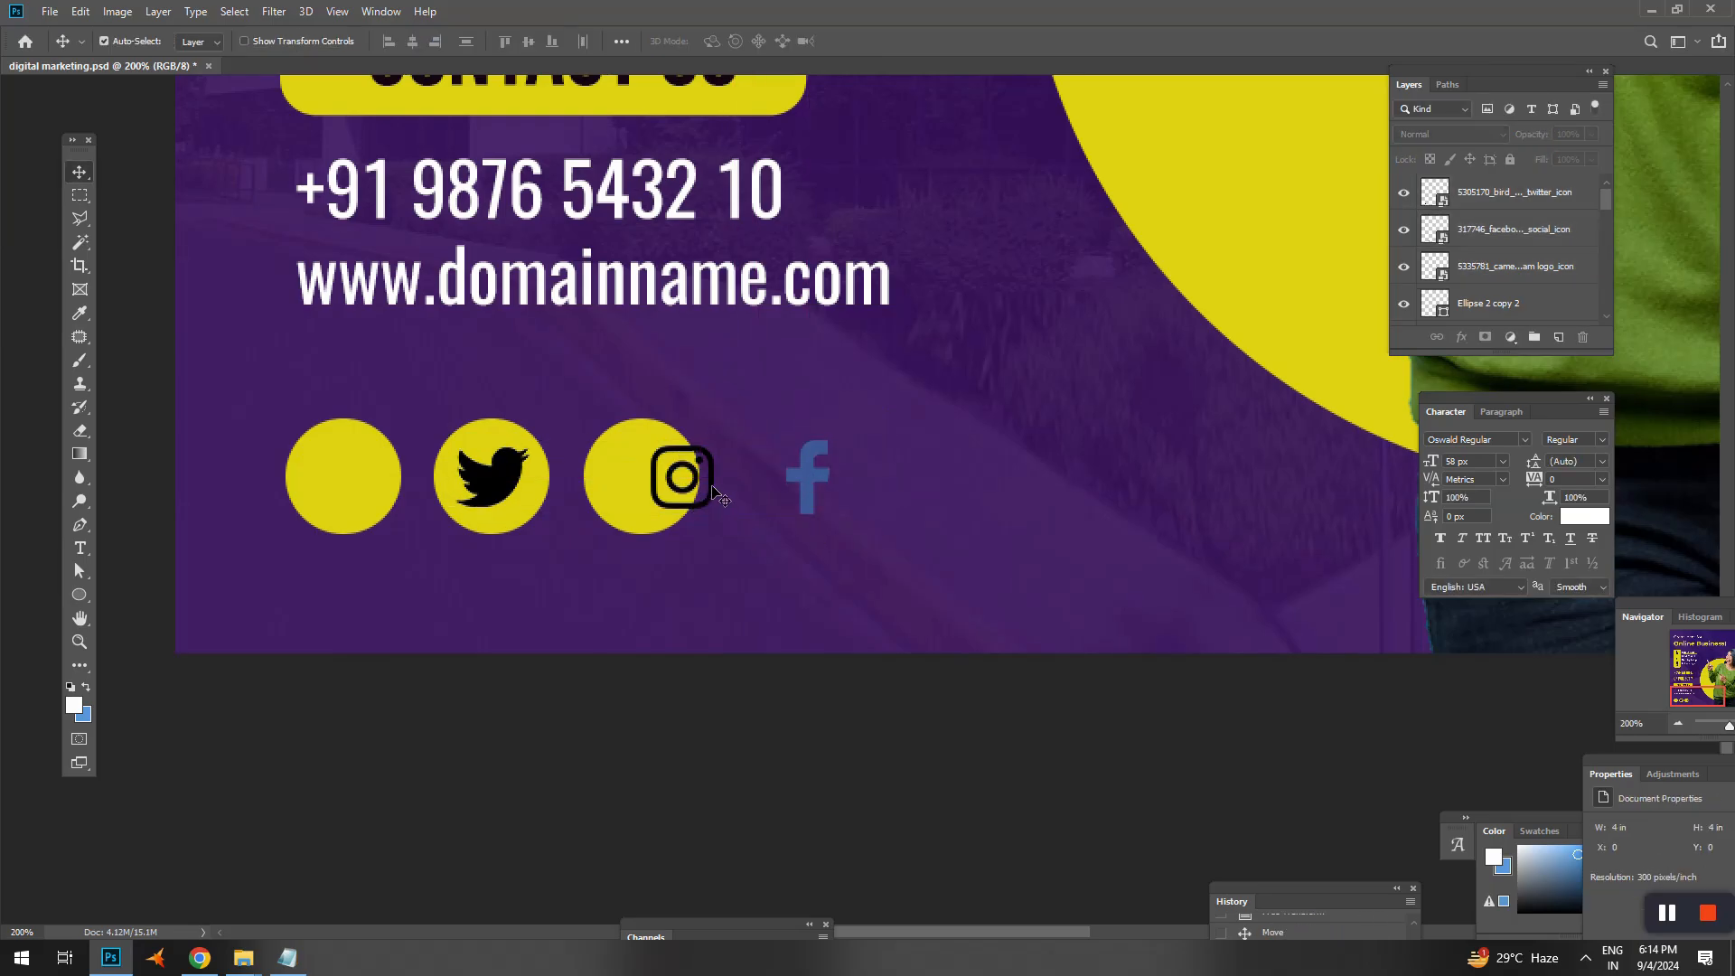
- Place the Instagram icon on the third circle and the Facebook icon on the first, then scale all three icons down slightly
left_click_drag(711, 492, 670, 491)
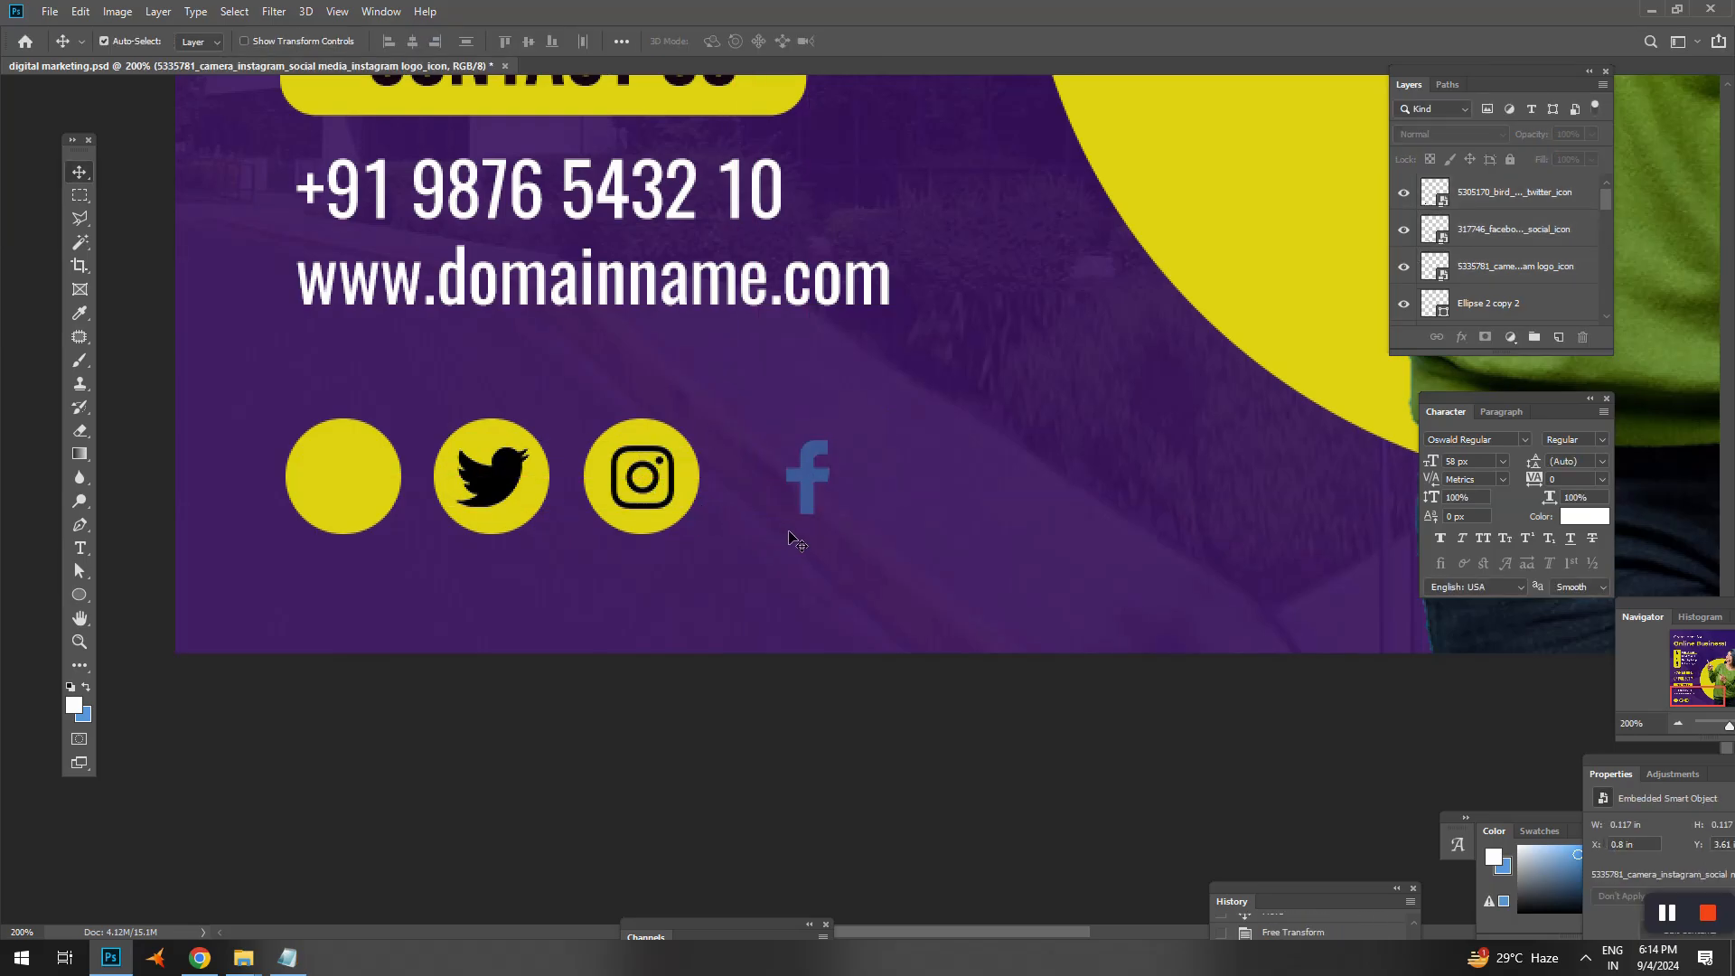
left_click_drag(812, 497, 348, 497)
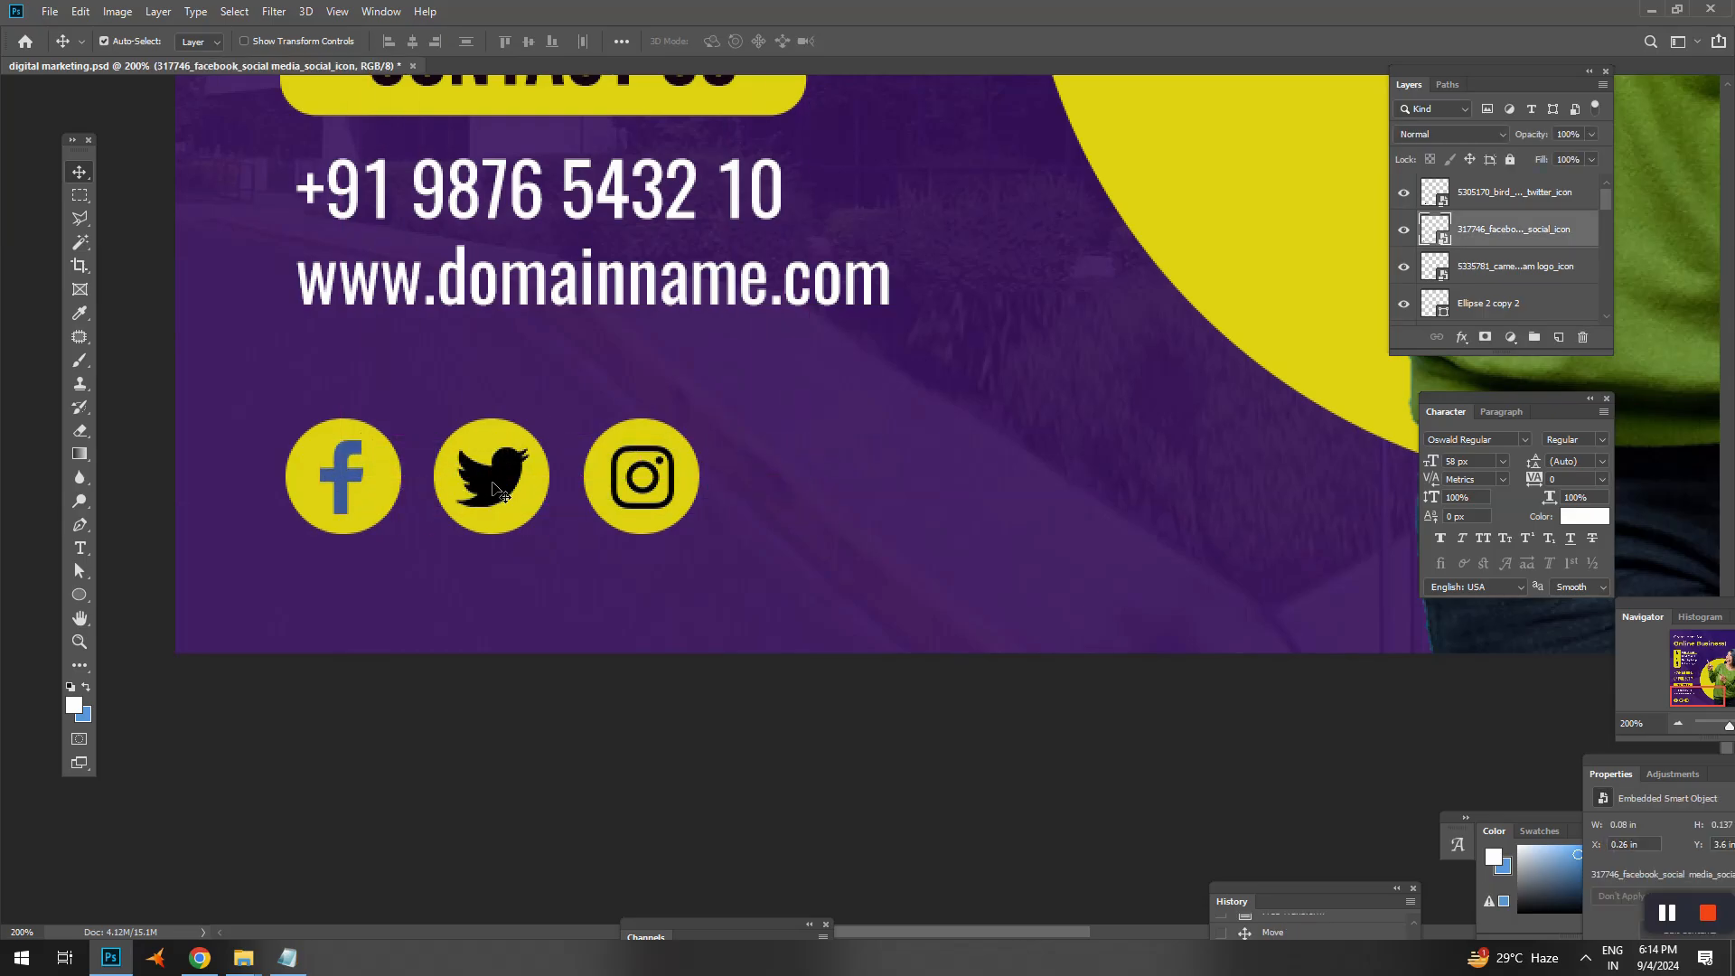
left_click(533, 495, "shift")
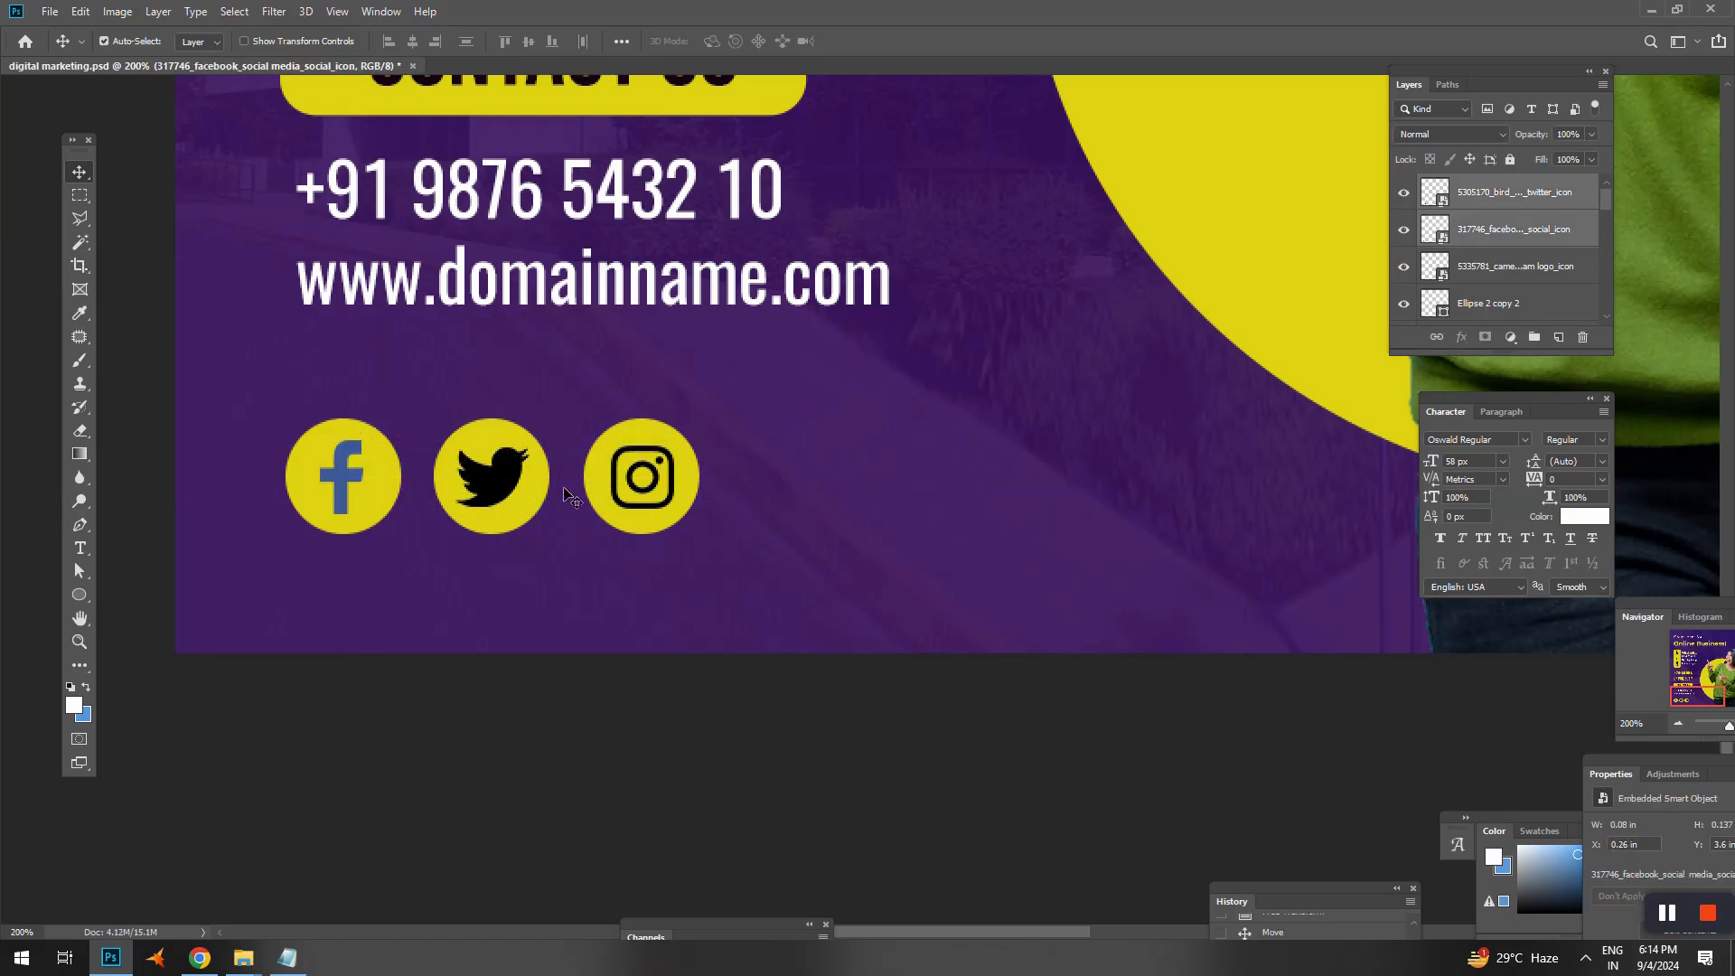
left_click(673, 495, "shift")
key("ctrl+t")
left_click_drag(675, 441, 640, 453)
left_click(768, 507)
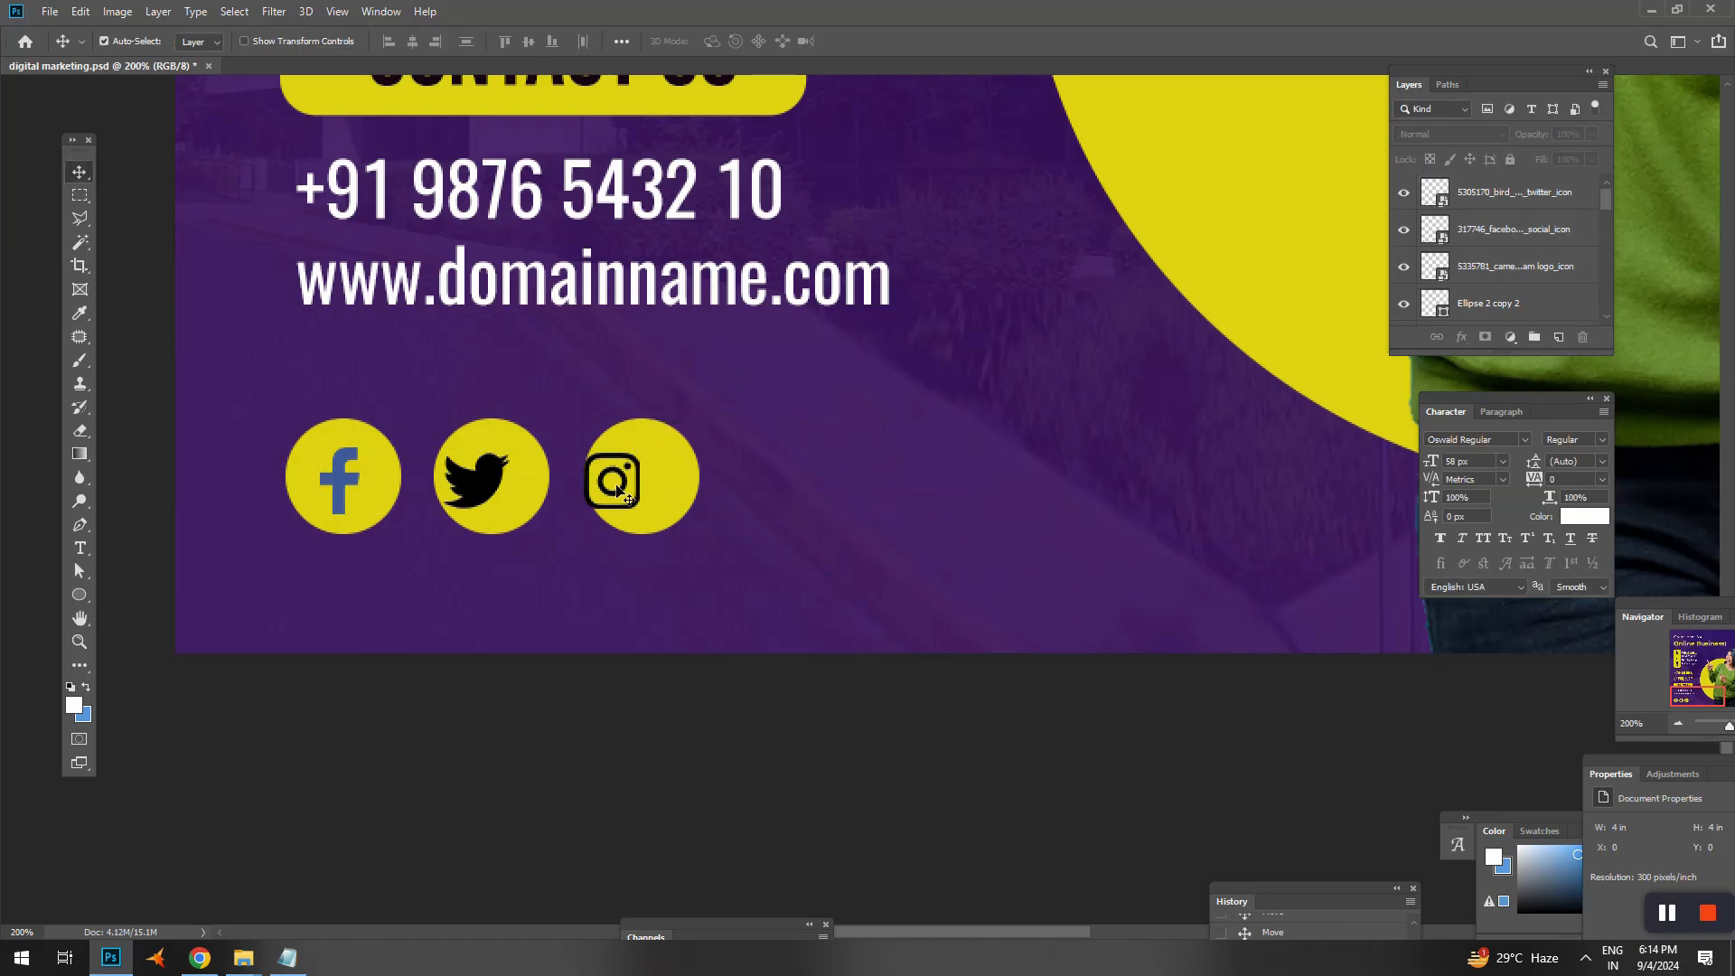
- Recentre the Instagram and Twitter icons horizontally in their circles
left_click_drag(624, 496, 653, 493)
left_click_drag(481, 495, 501, 493)
left_click(361, 497, "shift")
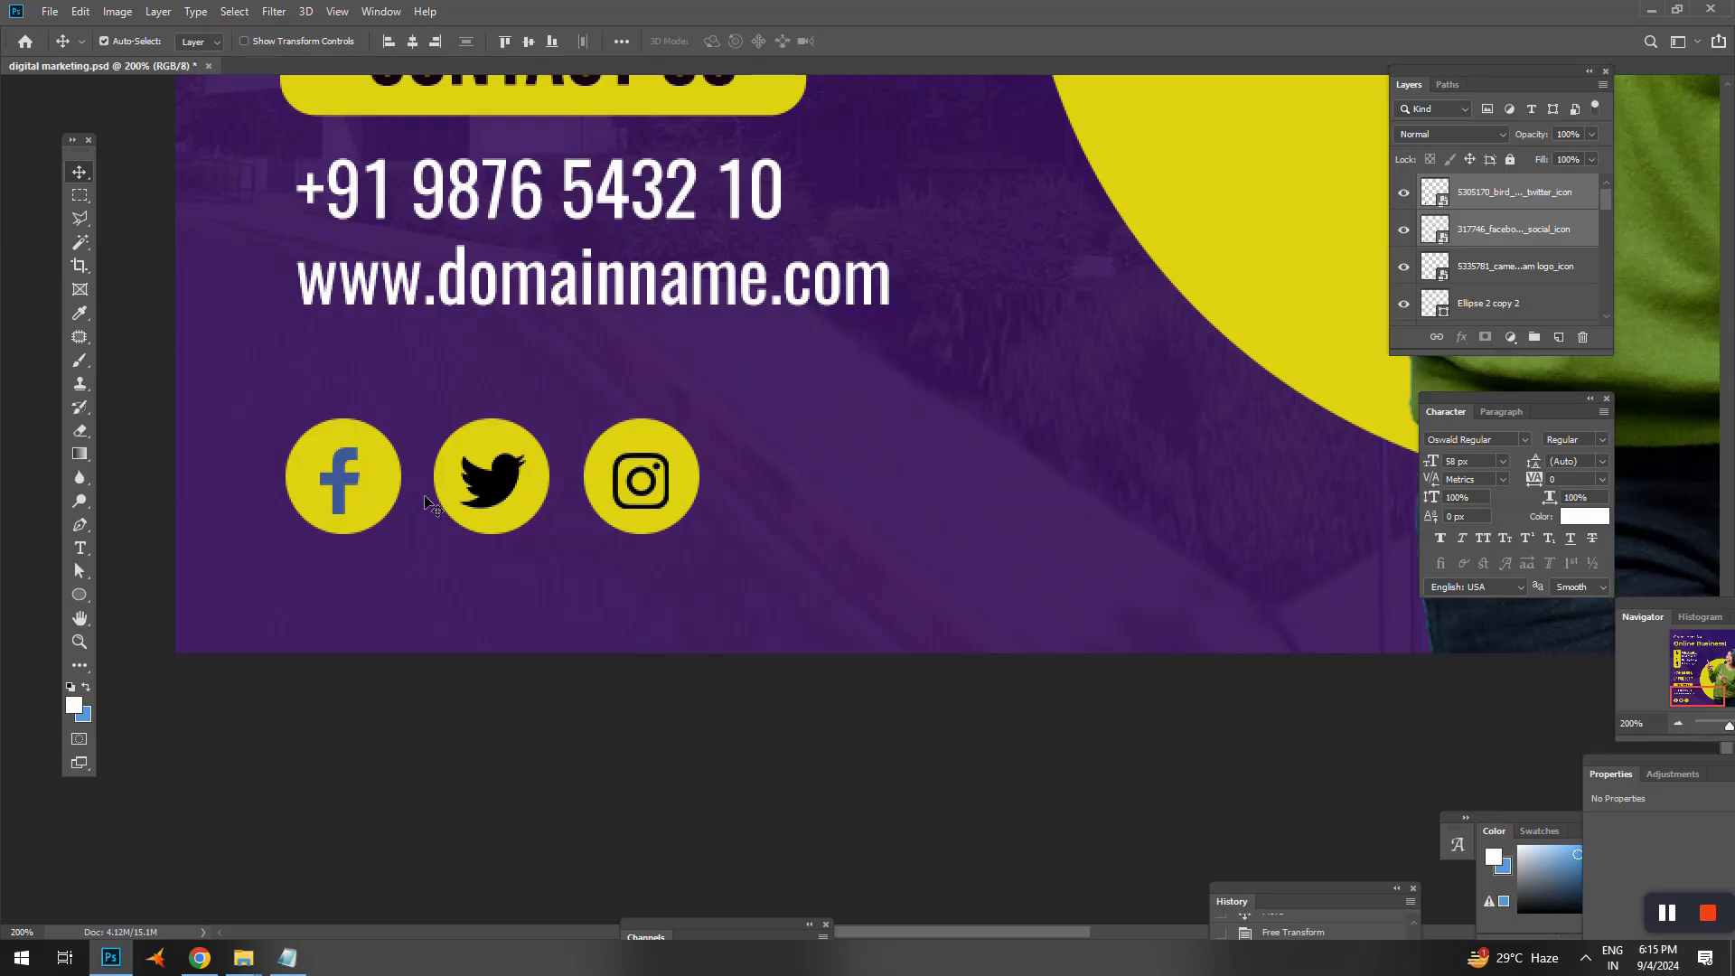
left_click(608, 542)
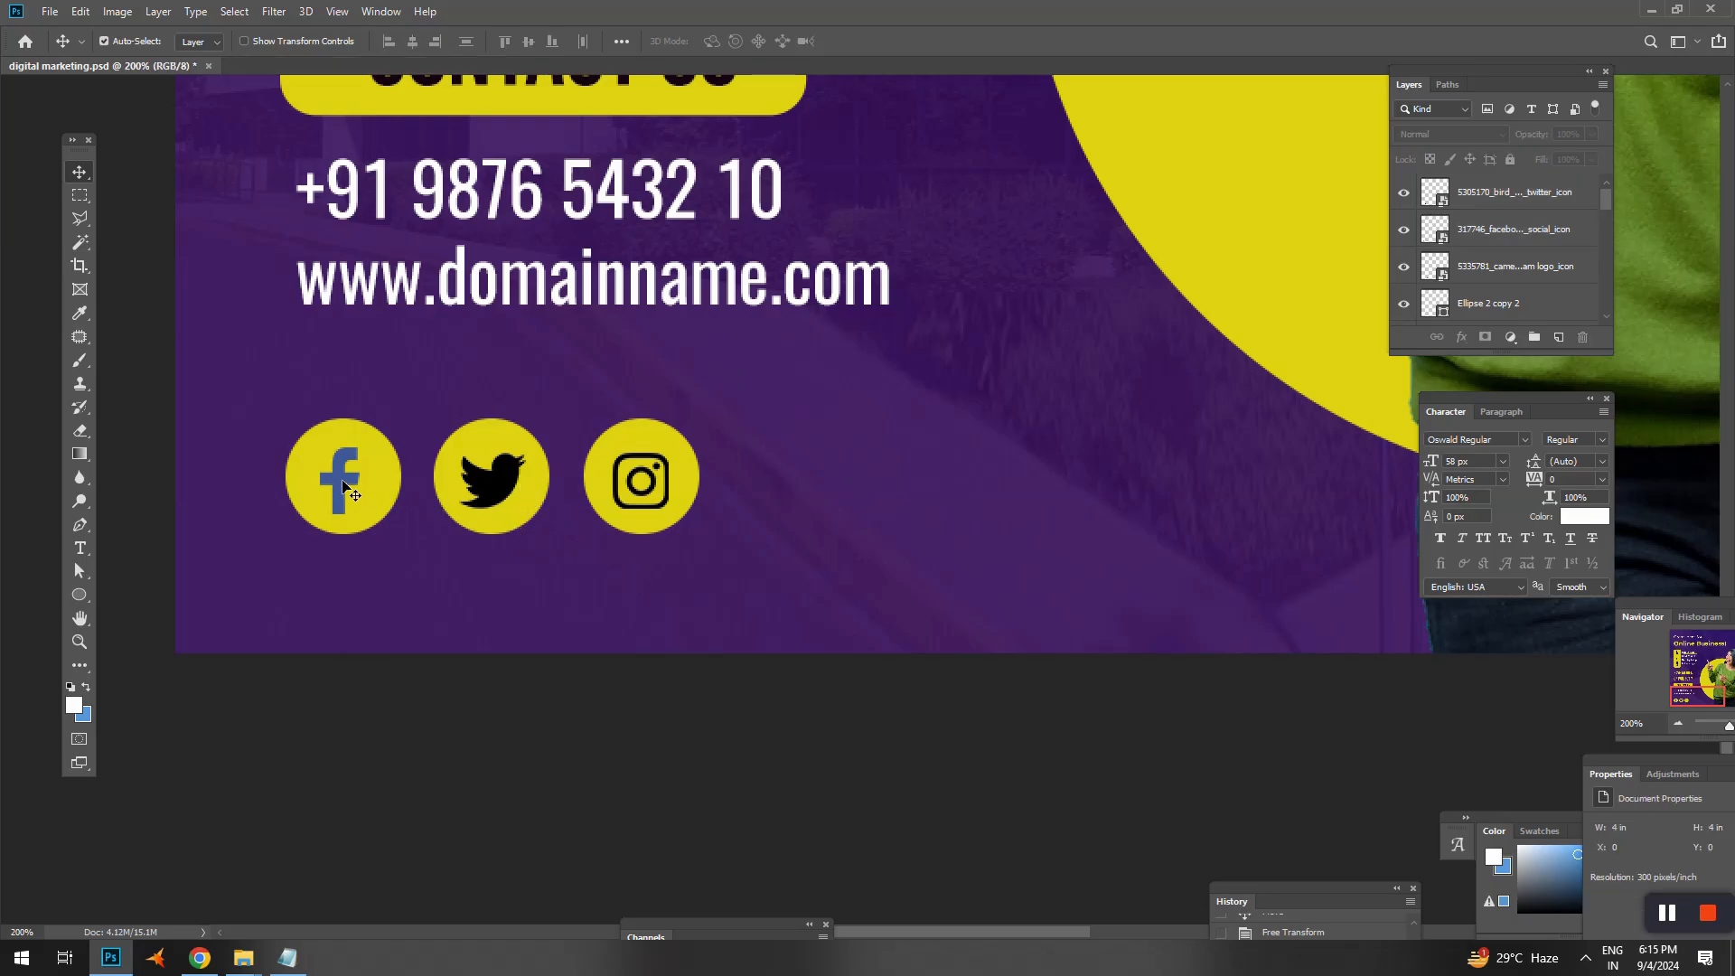
- Nudge the Facebook, Twitter and Instagram icons up about 2 px together to centre them vertically in the circles
left_click(347, 488)
left_click(493, 479, "shift")
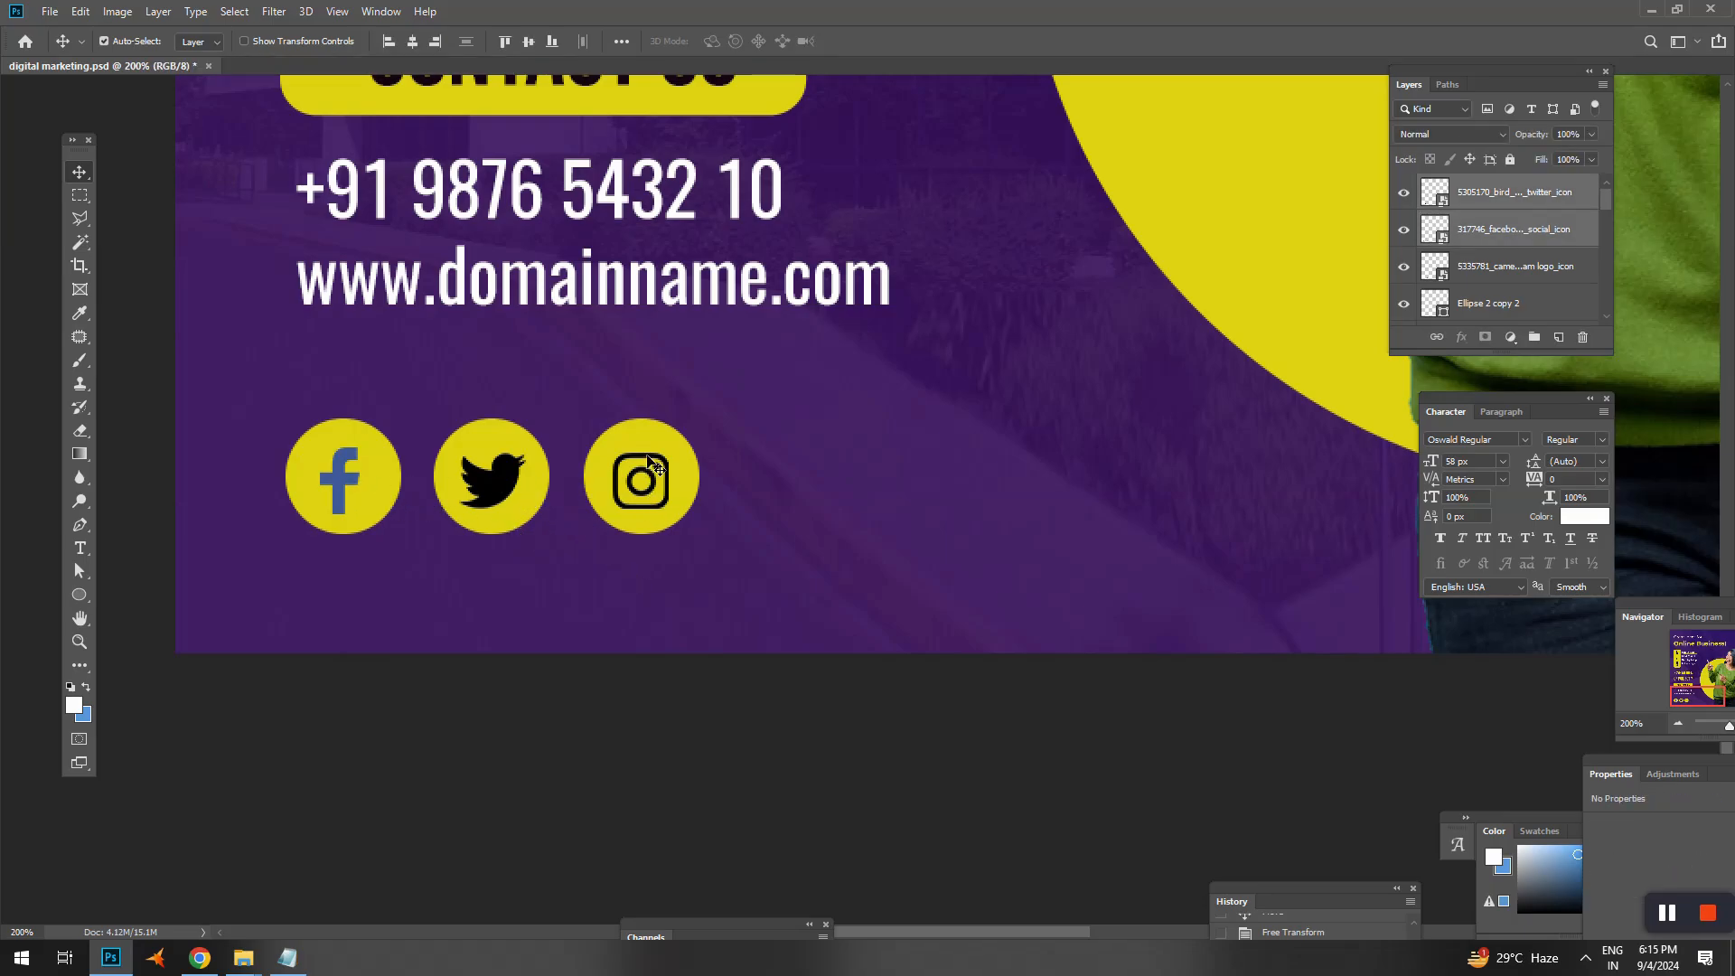
left_click(648, 459, "shift")
key("Up")
key("Up")
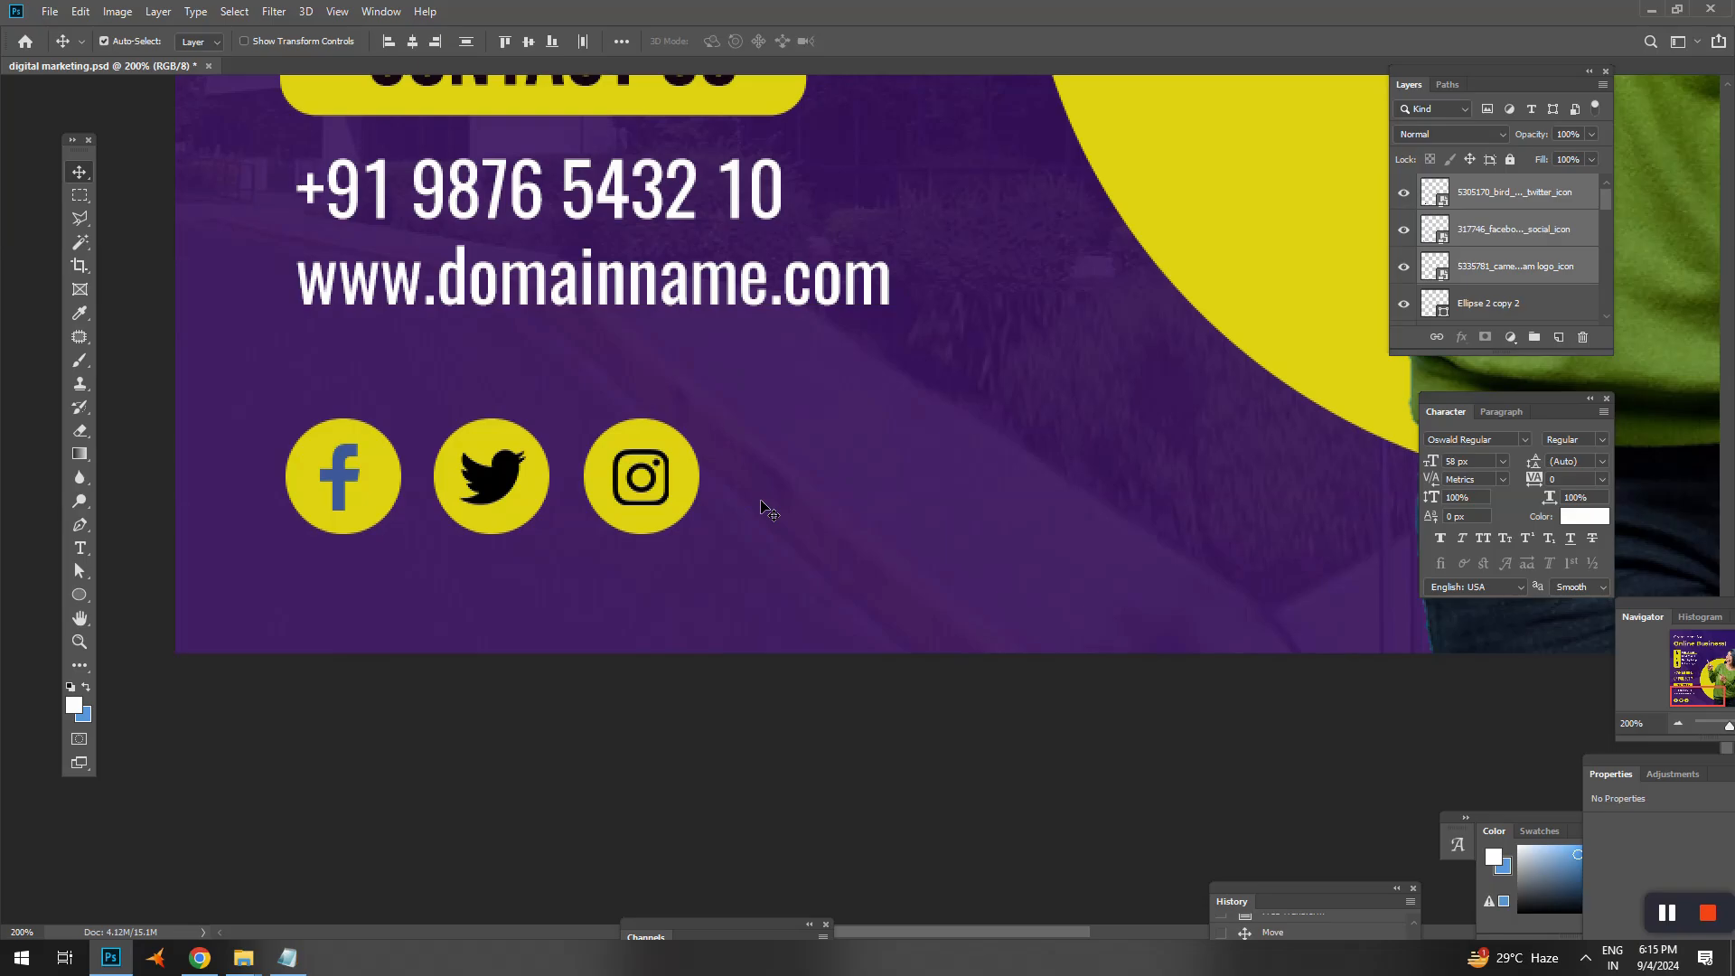
key("ctrl+minus")
key("ctrl+minus")
key("ctrl+minus")
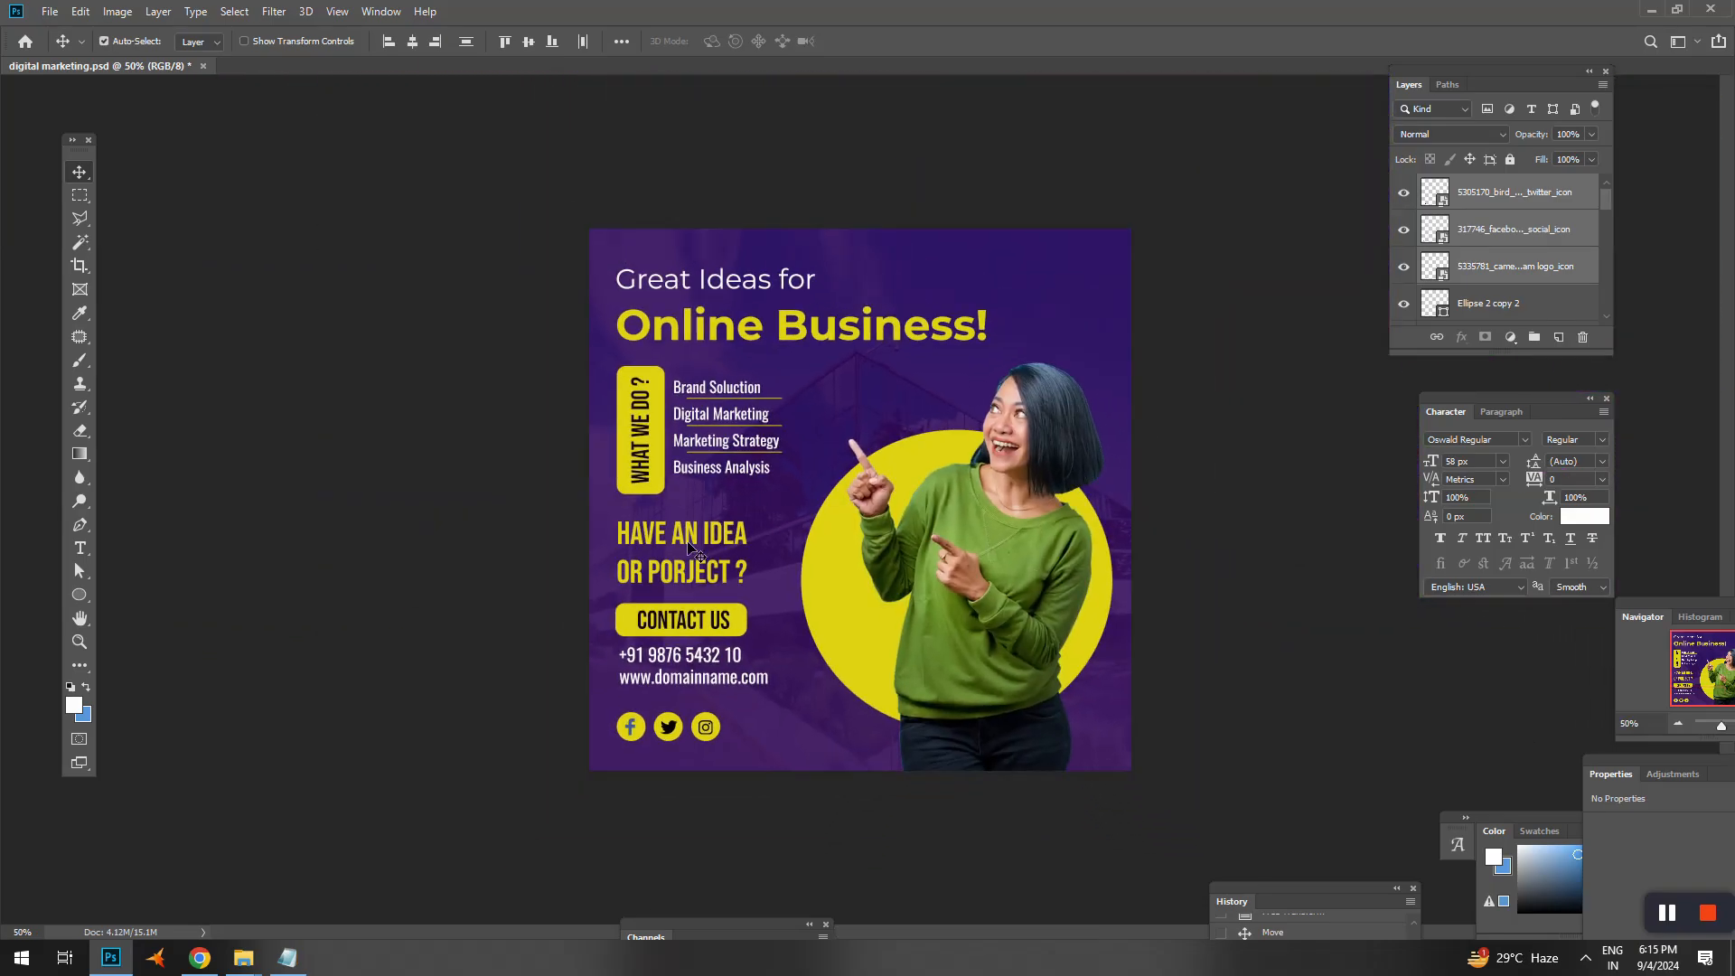
- Add a Color Overlay effect to the Facebook icon layer
key("ctrl+plus")
key("ctrl+plus")
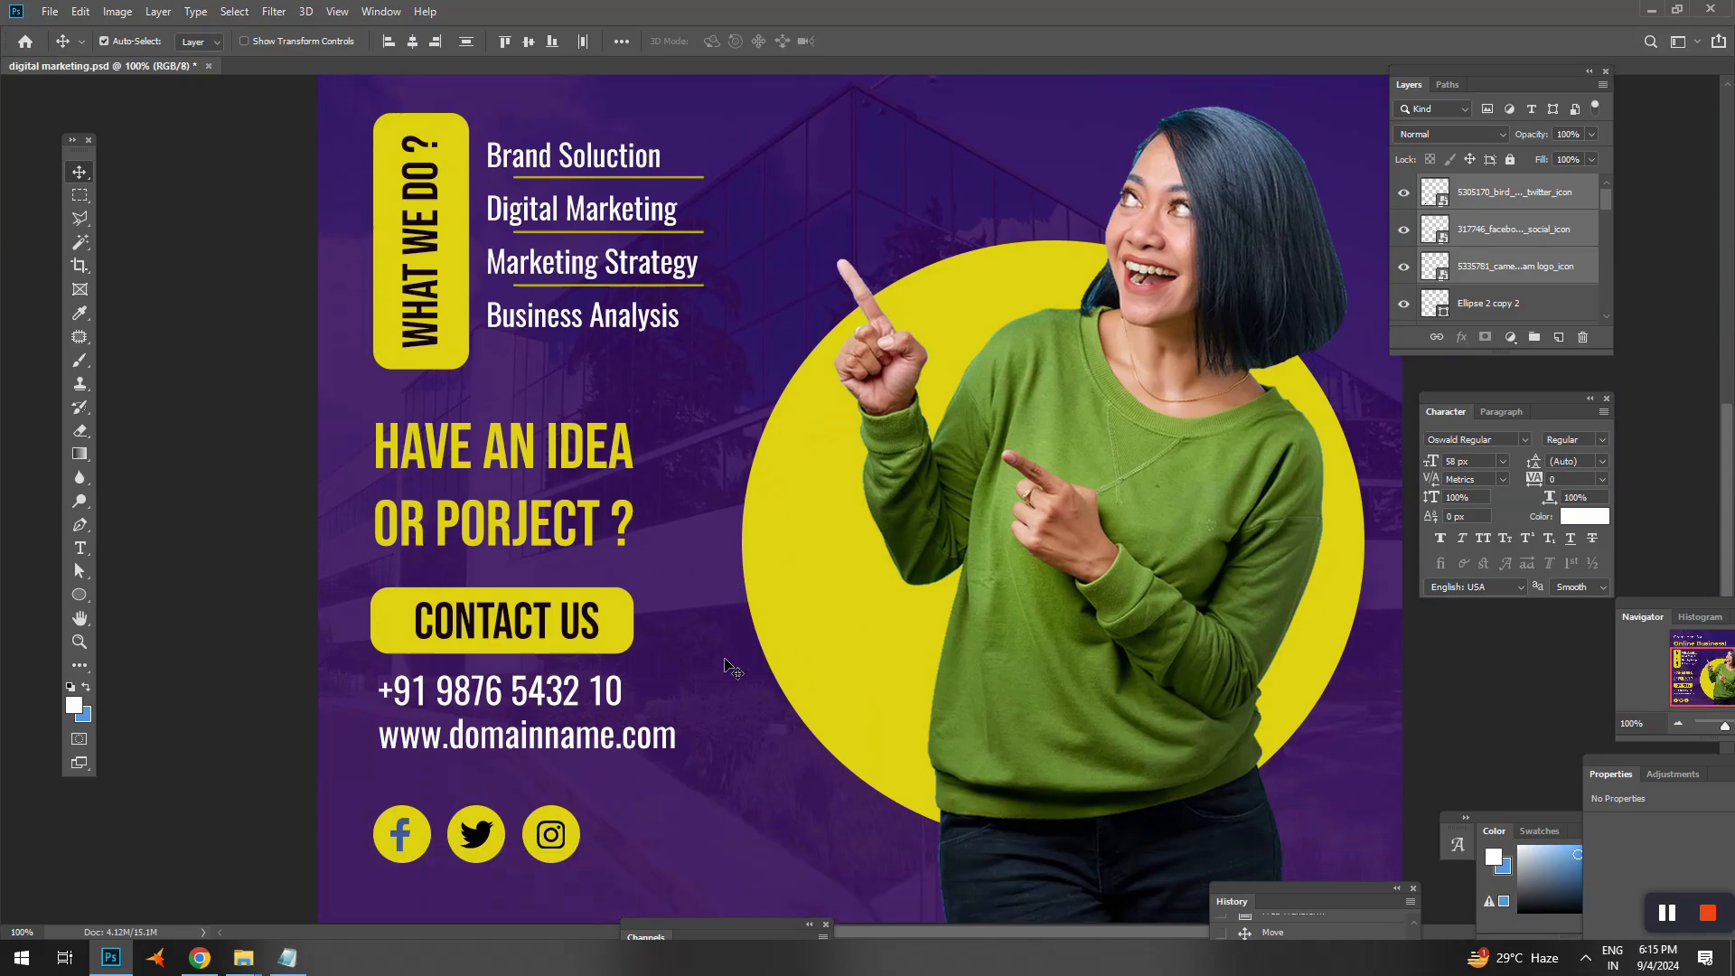
left_click(719, 757)
left_click(402, 795)
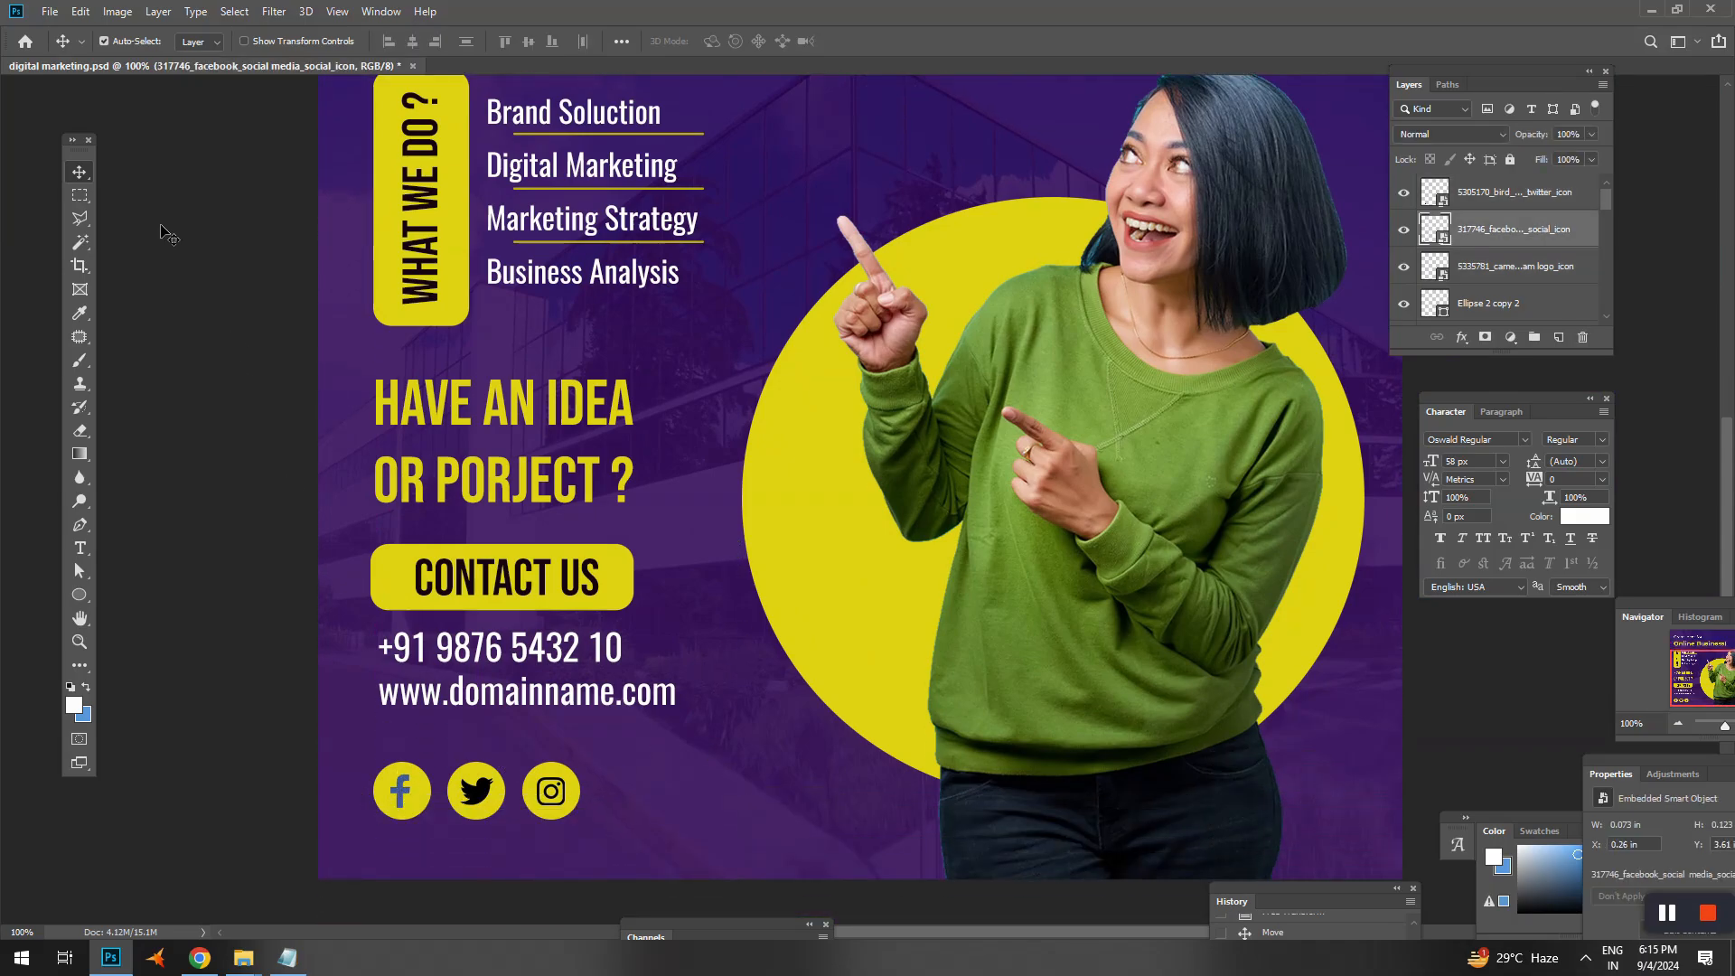
key("m")
right_click(746, 307)
key("Escape")
key("space")
right_click(777, 395)
left_click(817, 407)
left_click(1081, 378)
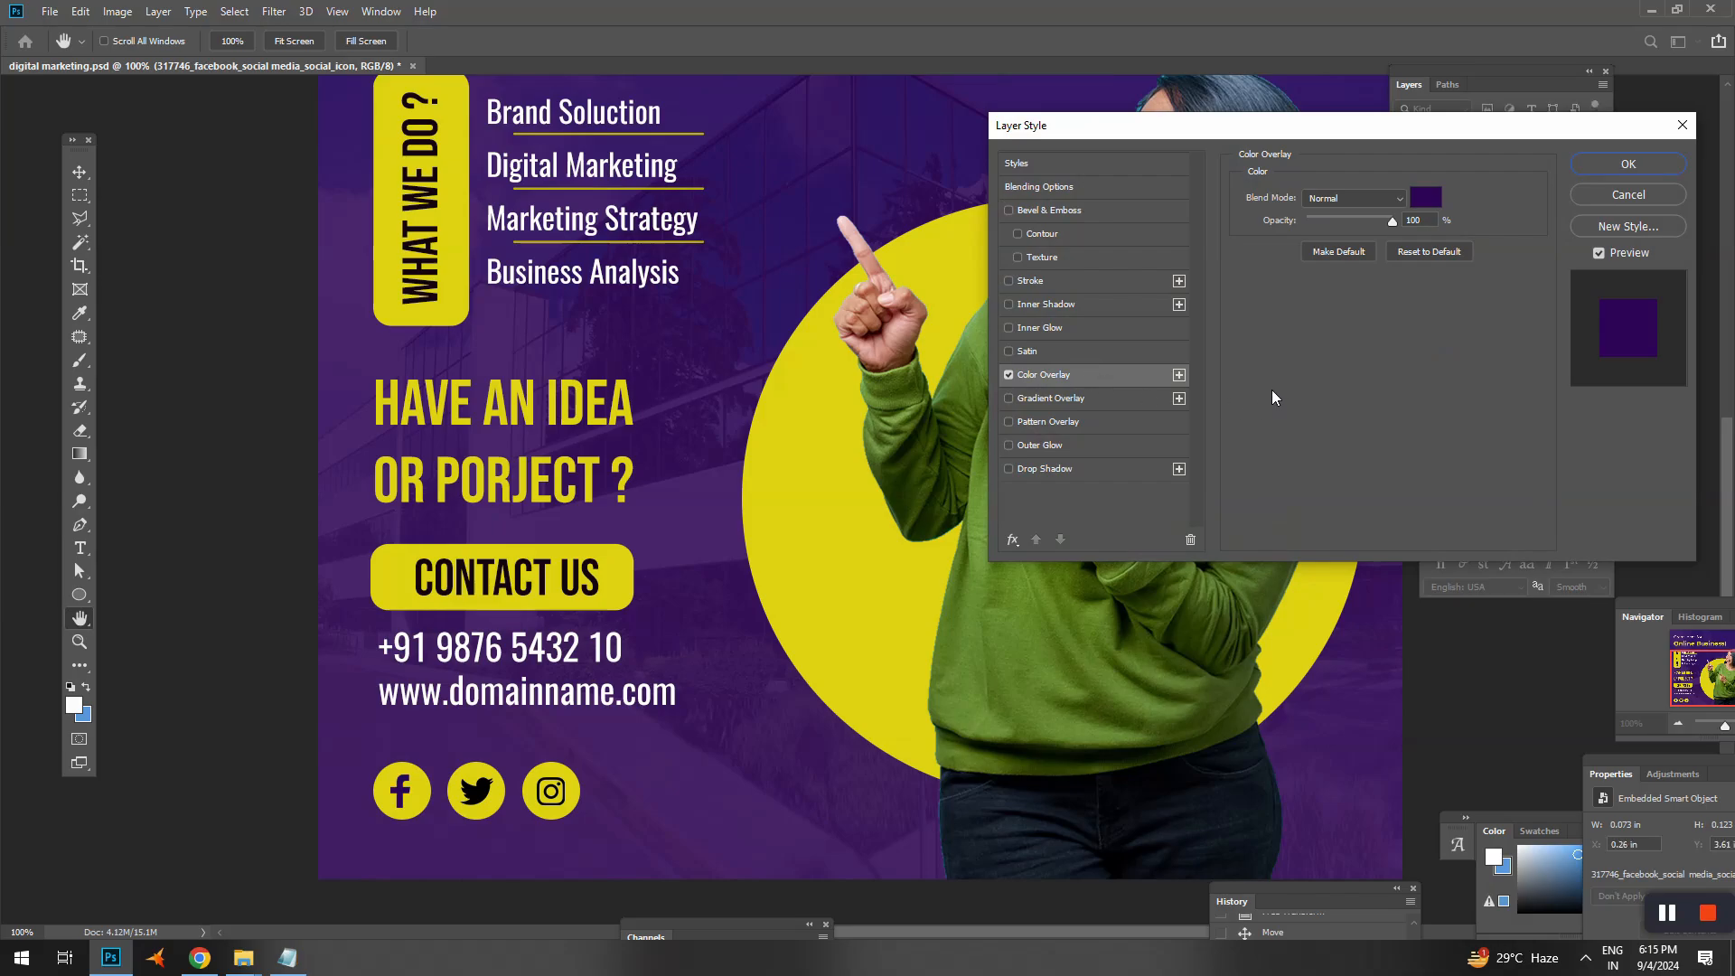
- Set the Facebook icon's overlay colour to black and apply the layer style
left_click(1430, 197)
left_click(401, 791)
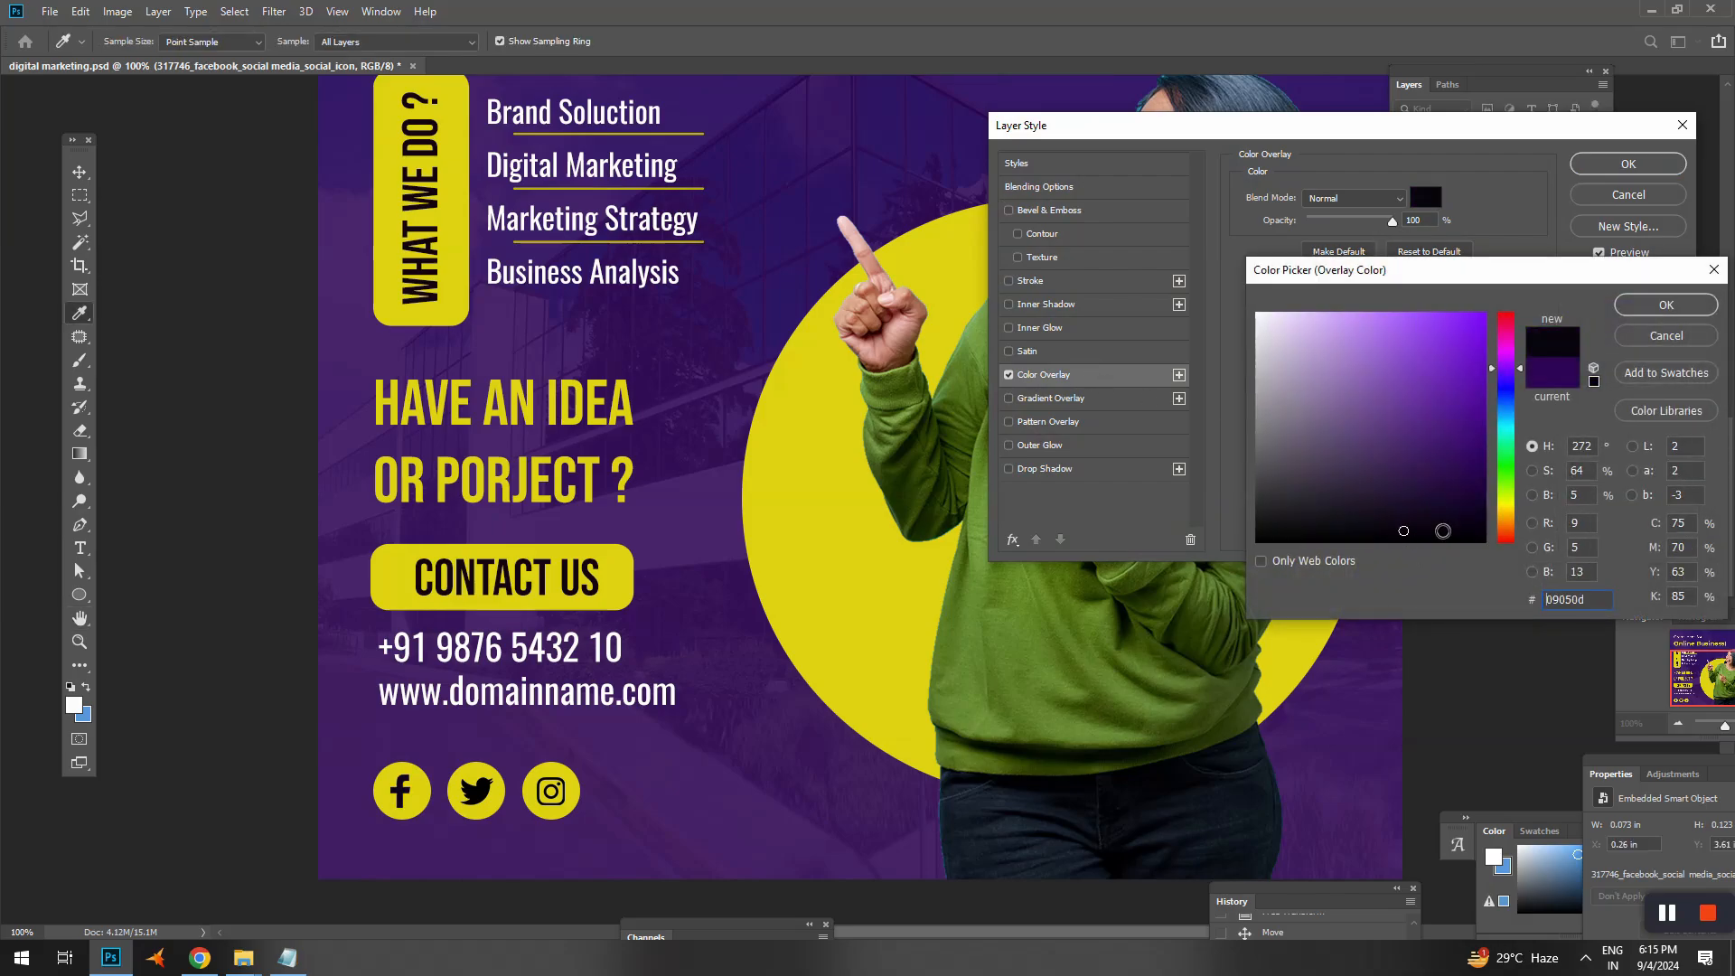
left_click(1666, 305)
left_click(1628, 164)
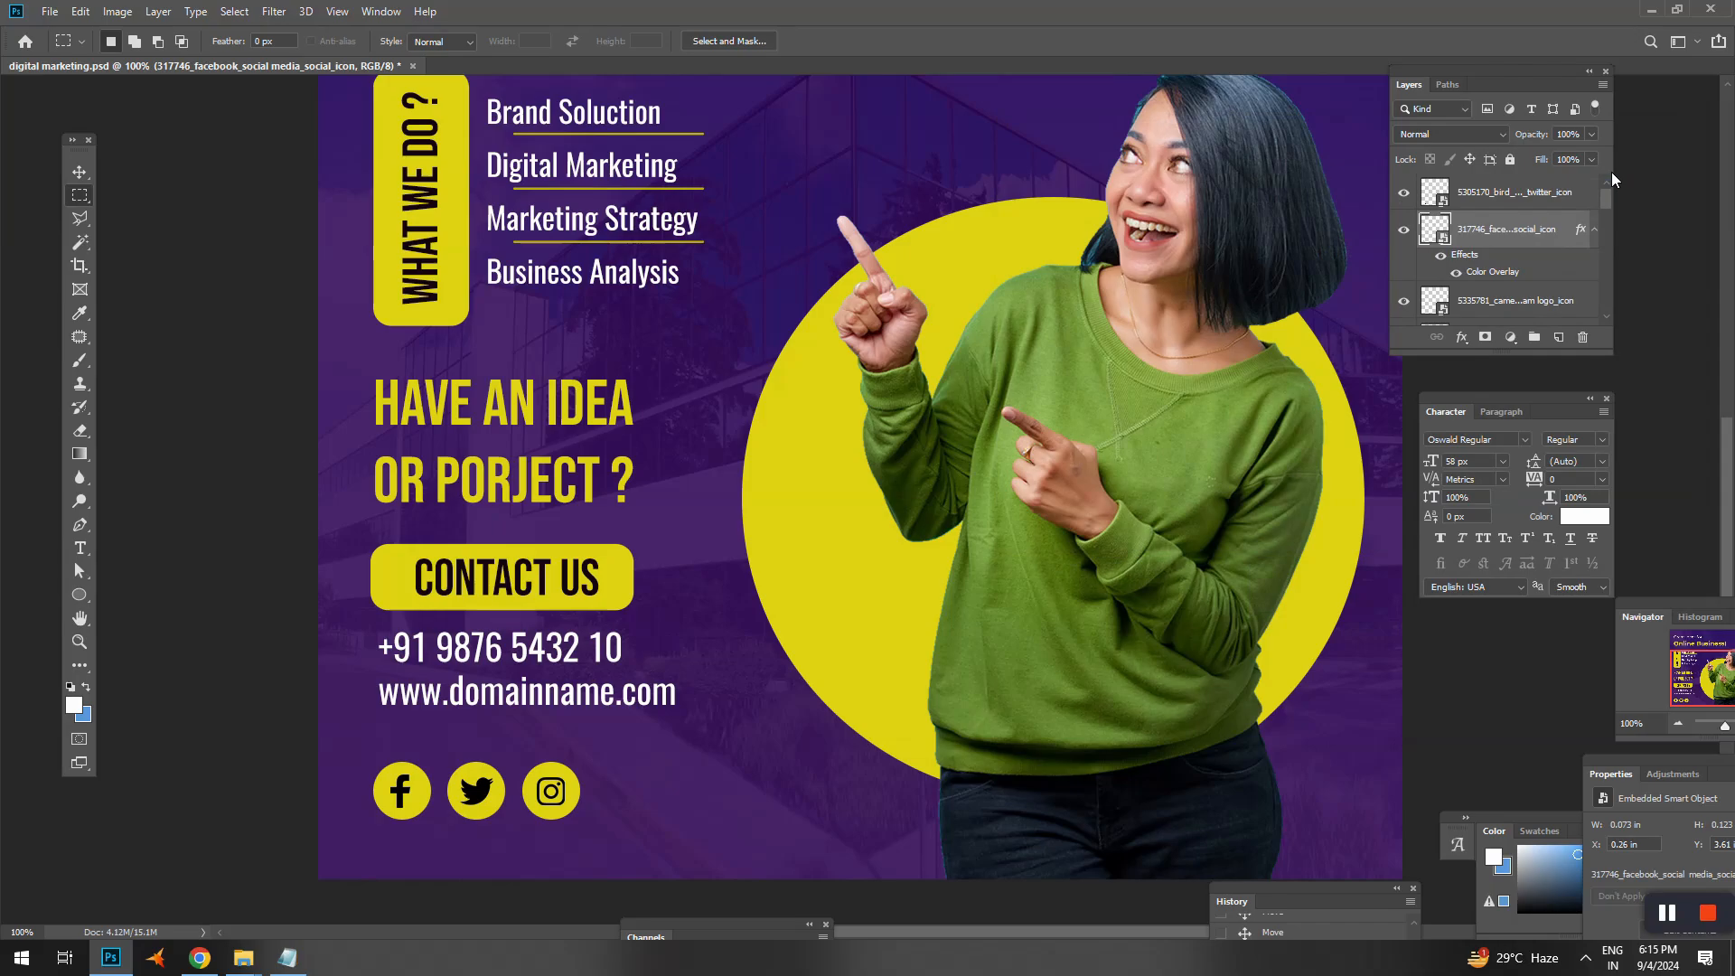
- Apply a black Color Overlay in Normal mode at 100% opacity to the Twitter icon
key("v")
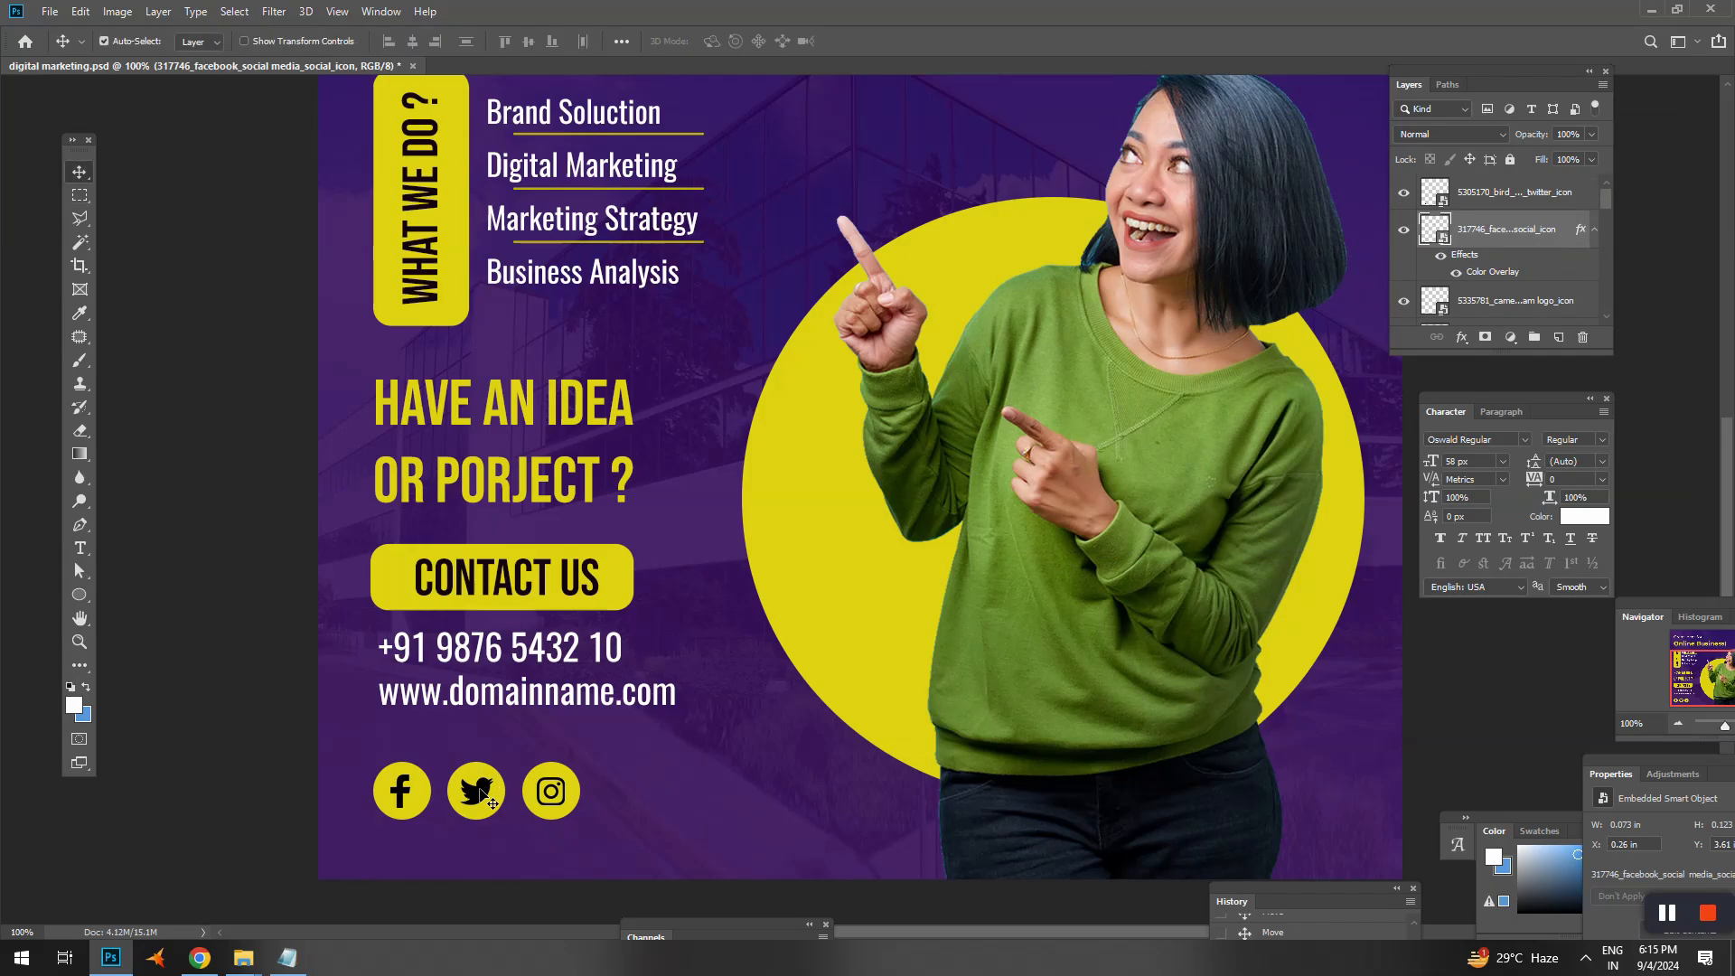
left_click(480, 791)
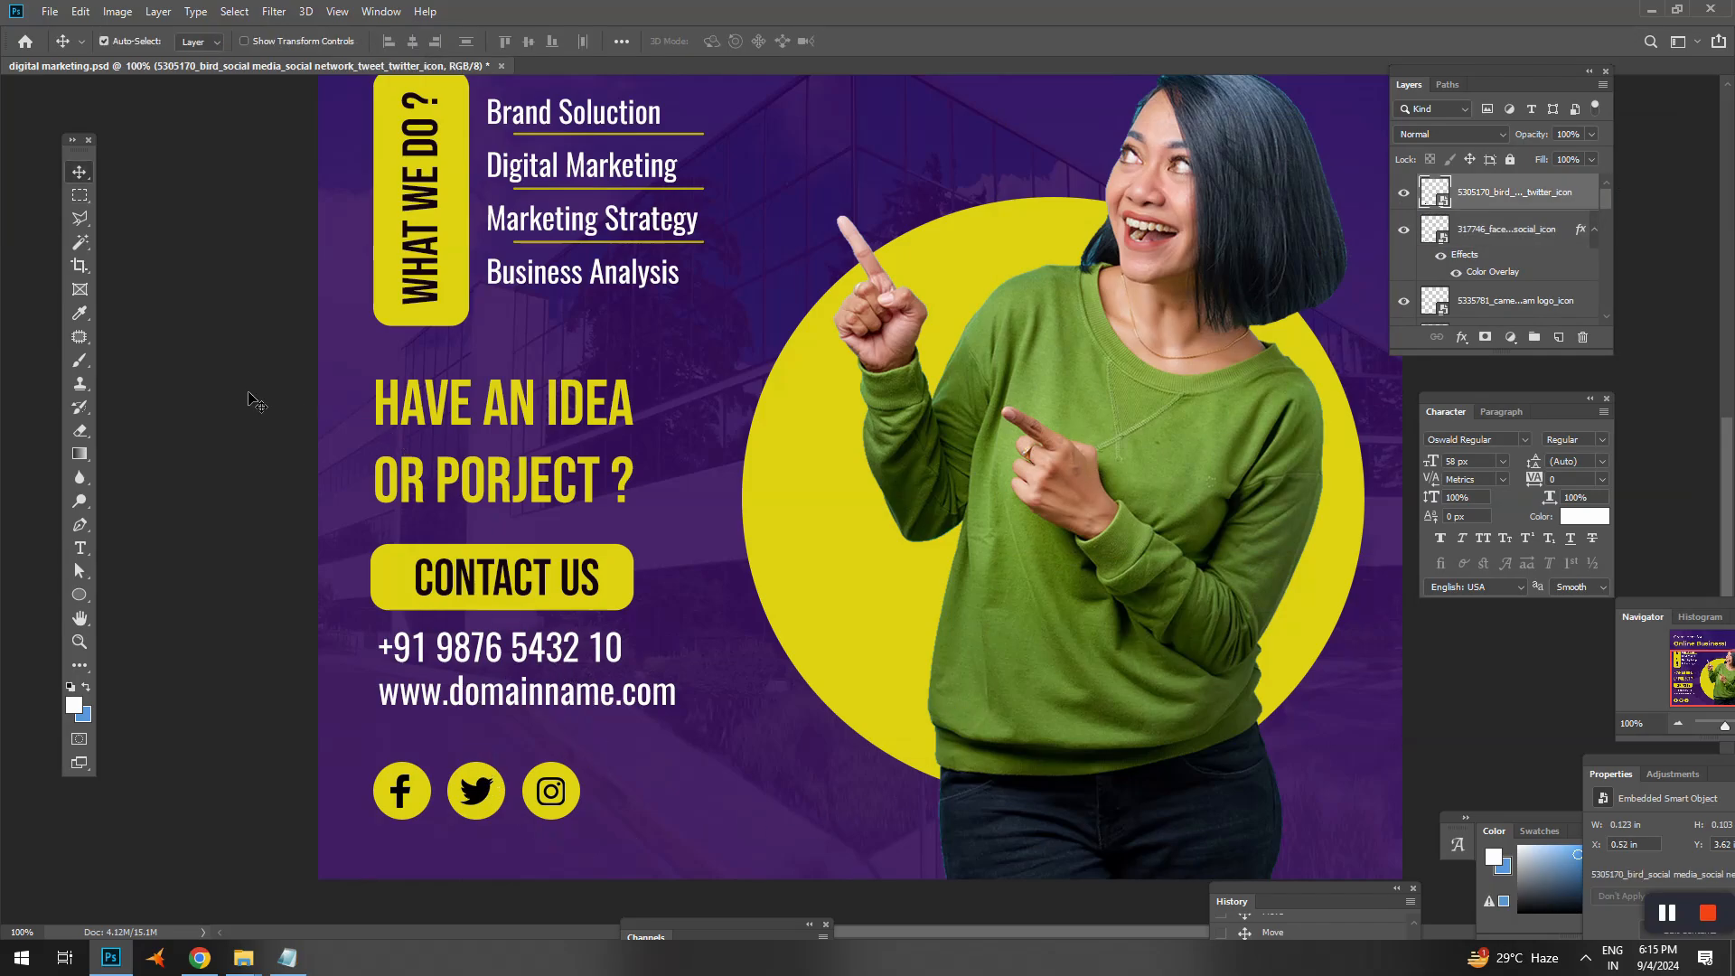
key("m")
right_click(832, 359)
left_click(884, 374)
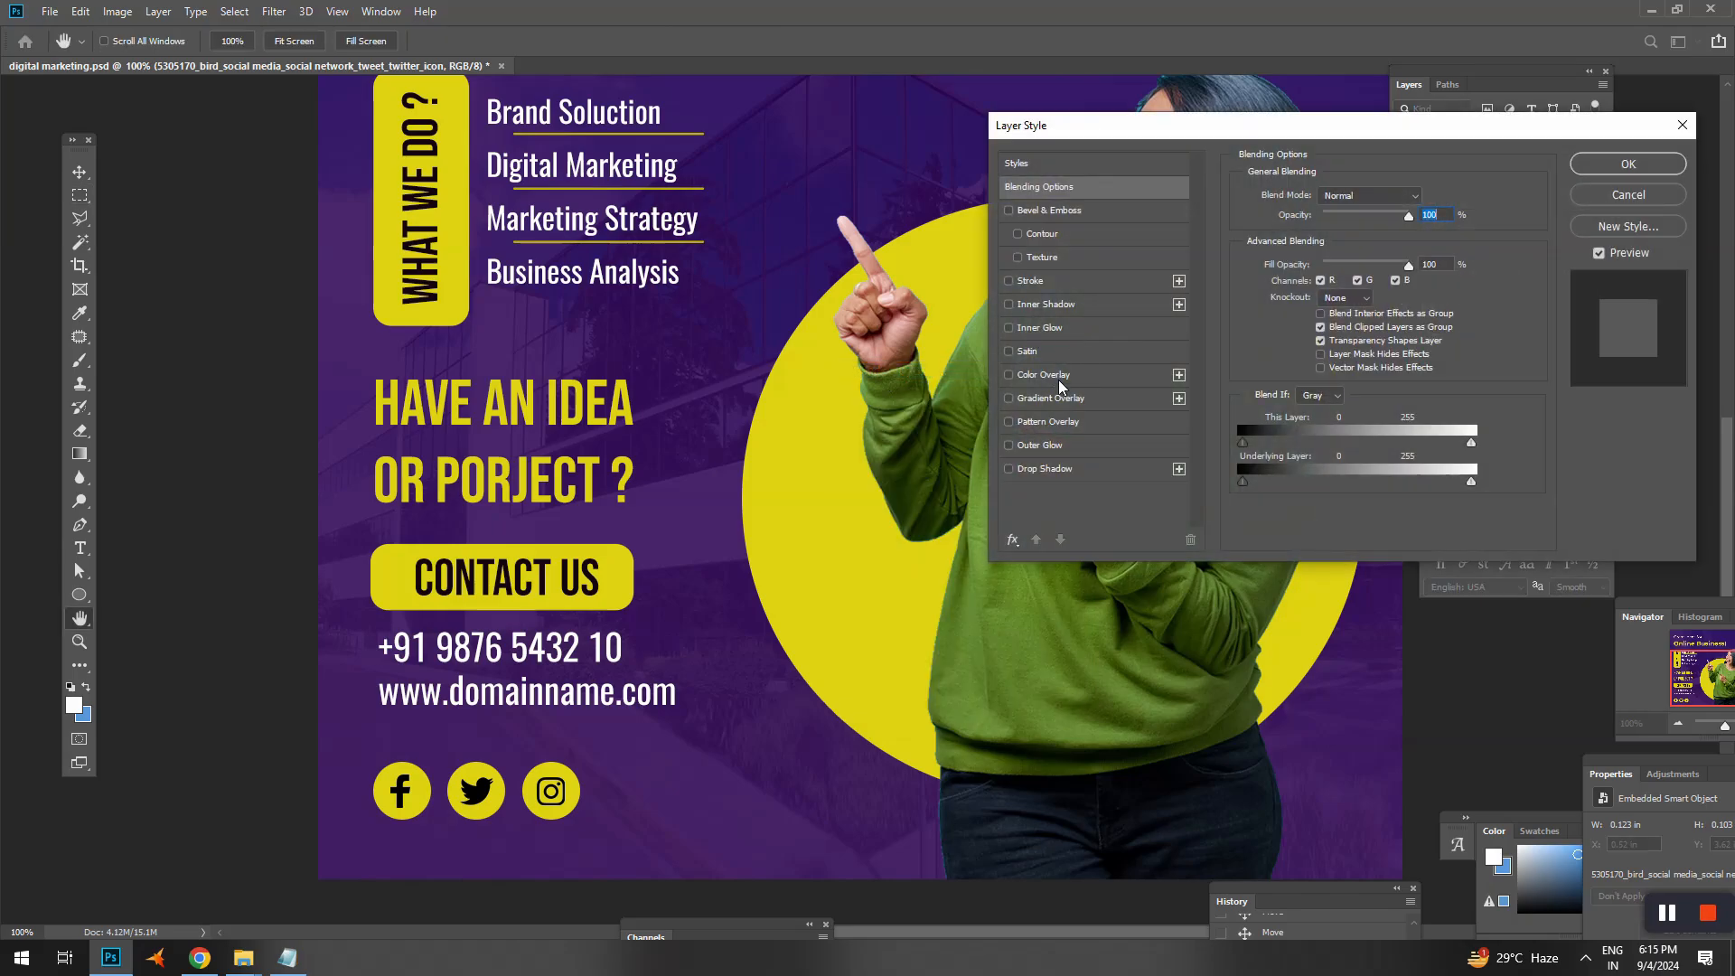
left_click(1064, 380)
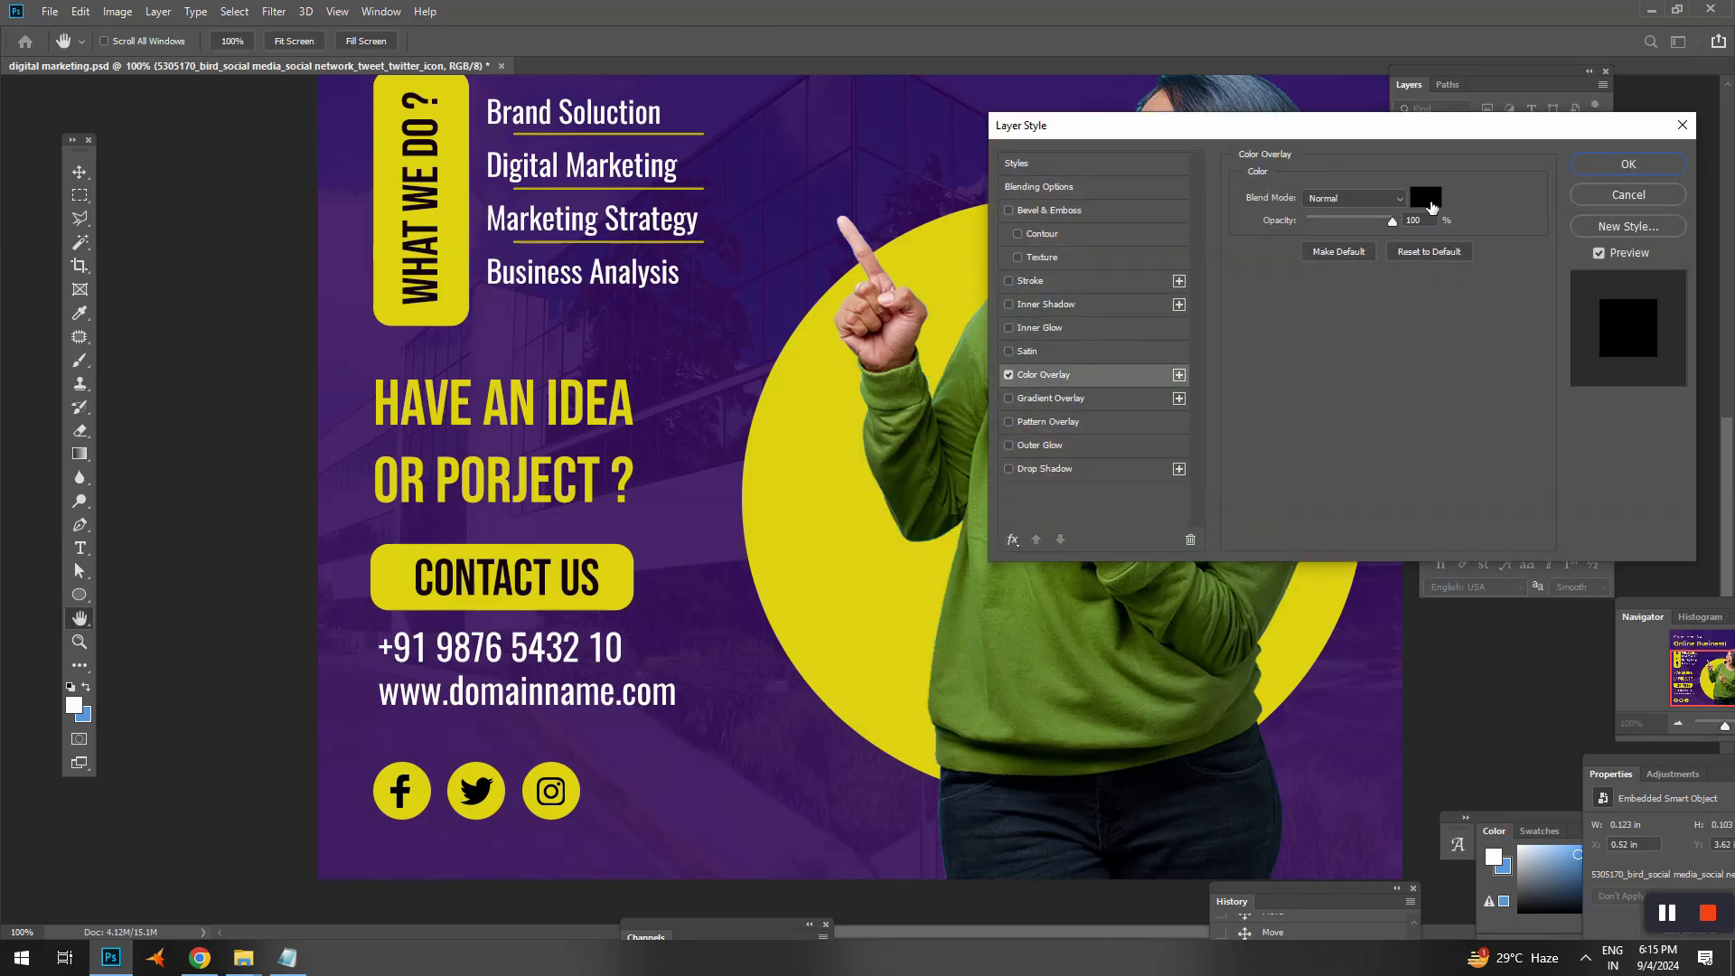
left_click(1432, 207)
left_click(1666, 307)
left_click(1628, 164)
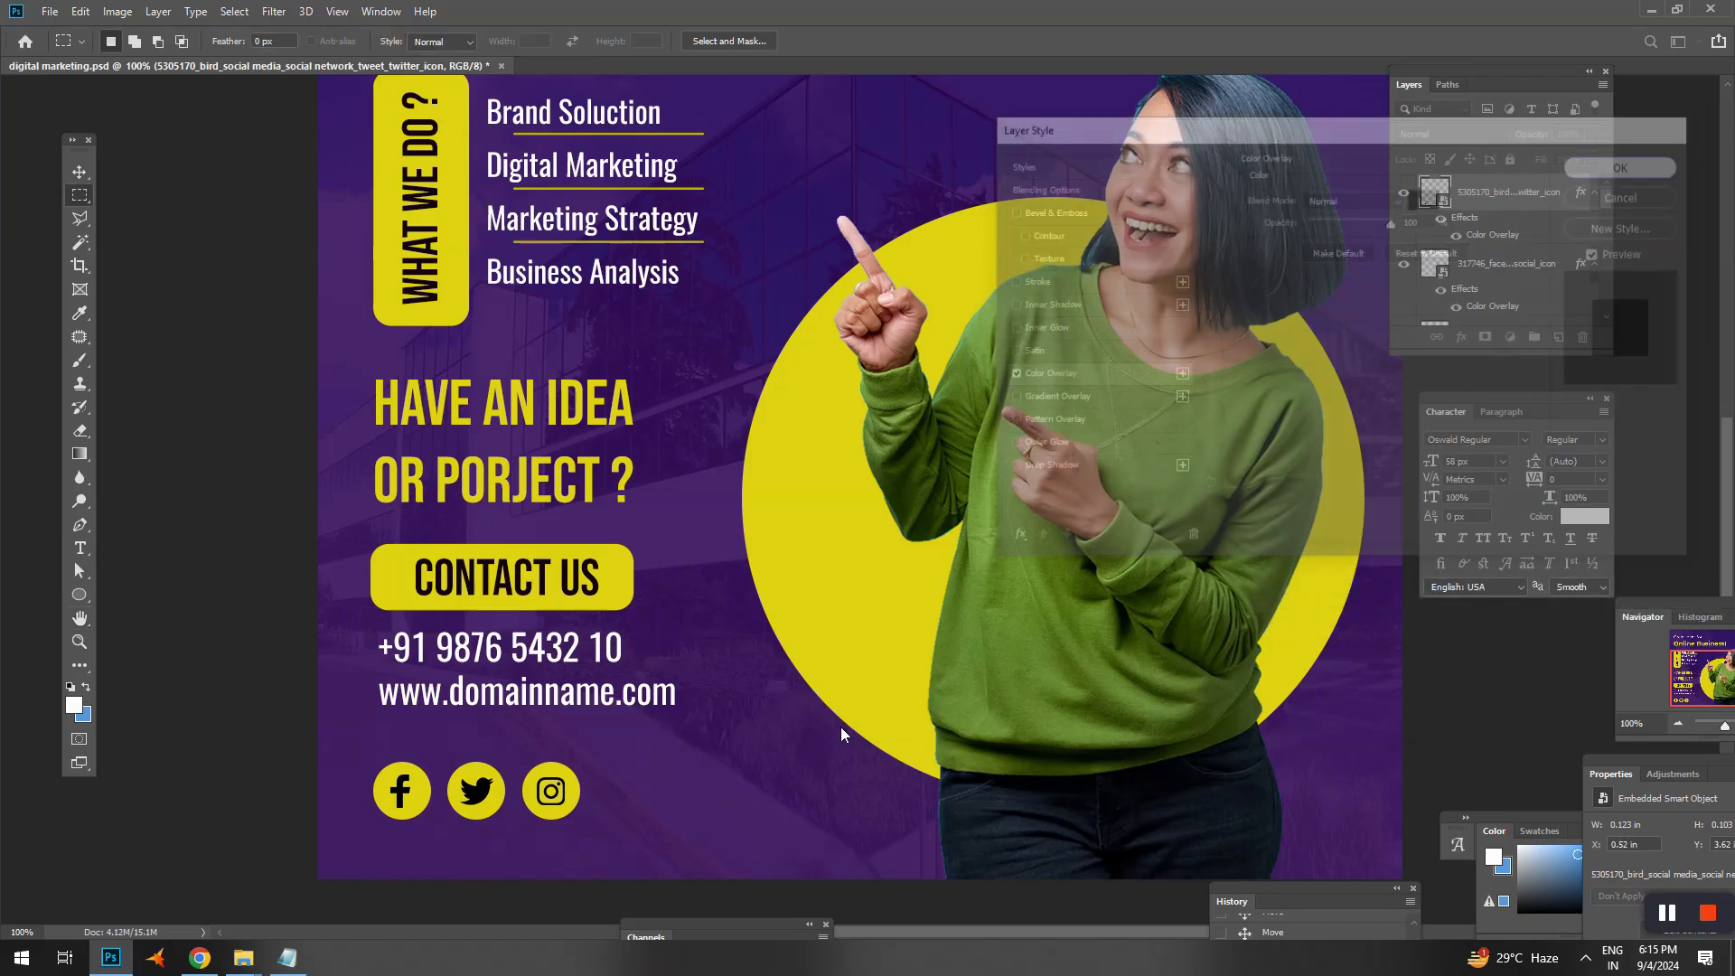
- Apply a black Color Overlay in Normal mode at 100% opacity to the Instagram icon
scroll(586, 813, "up", 3)
key("v")
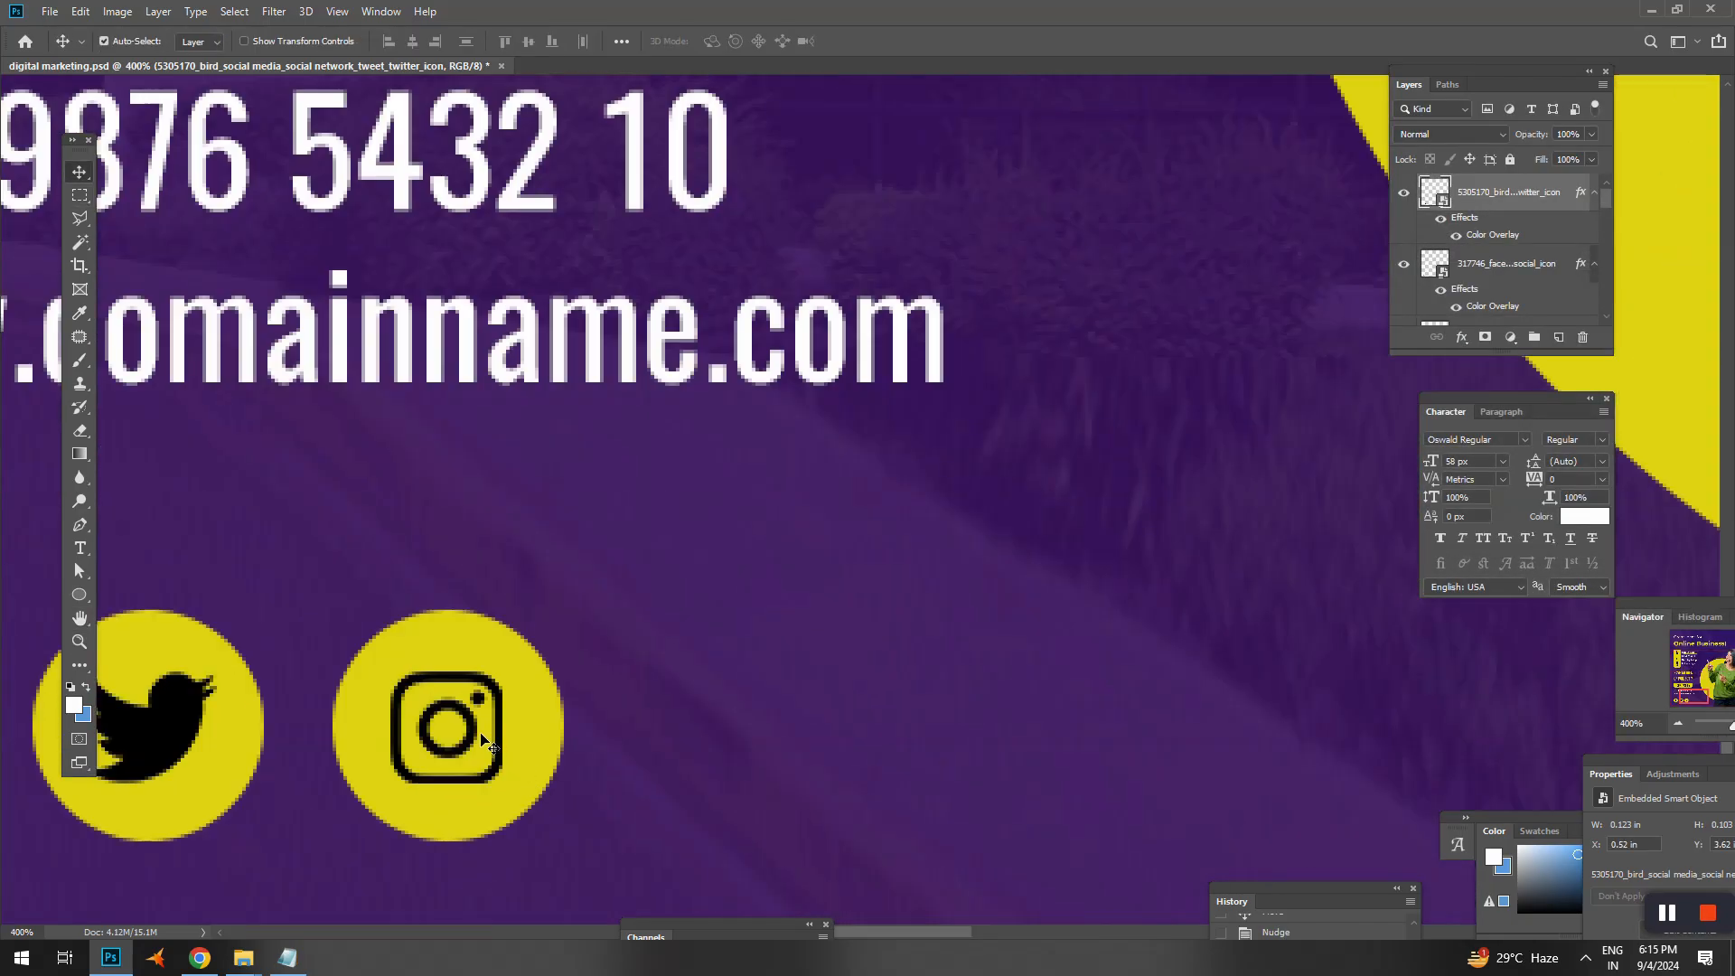
left_click(488, 746)
scroll(488, 746, "down", 4)
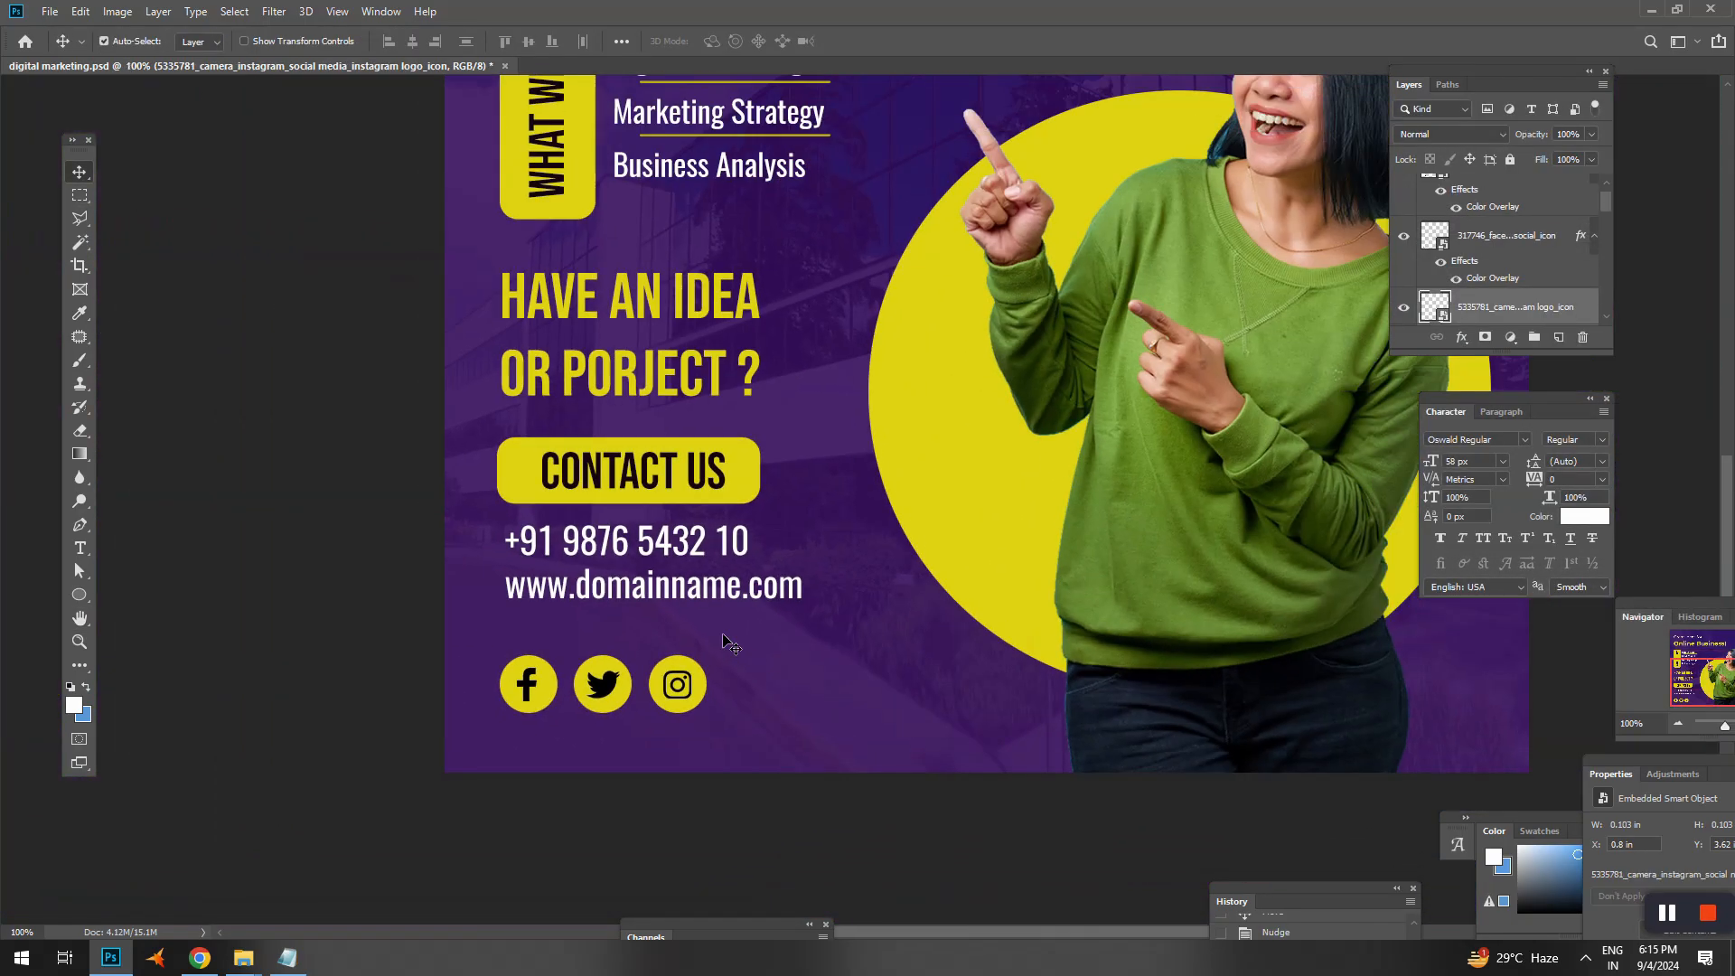
scroll(731, 643, "up", 1)
left_click(79, 195)
right_click(885, 395)
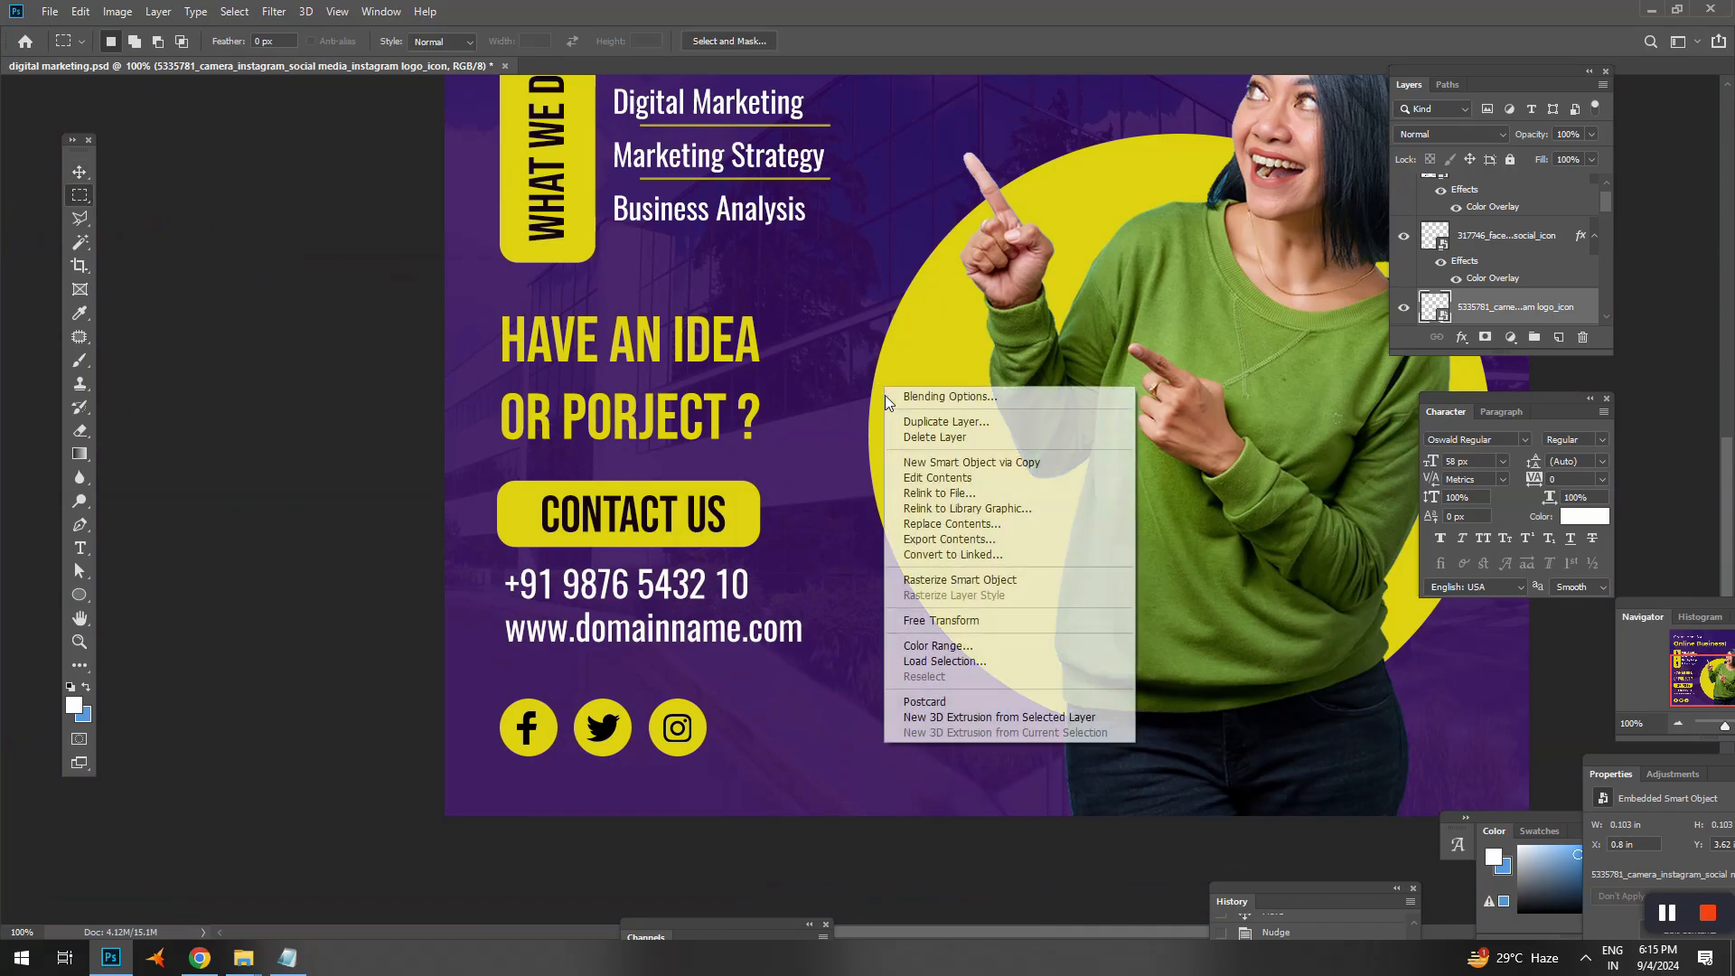
left_click(940, 396)
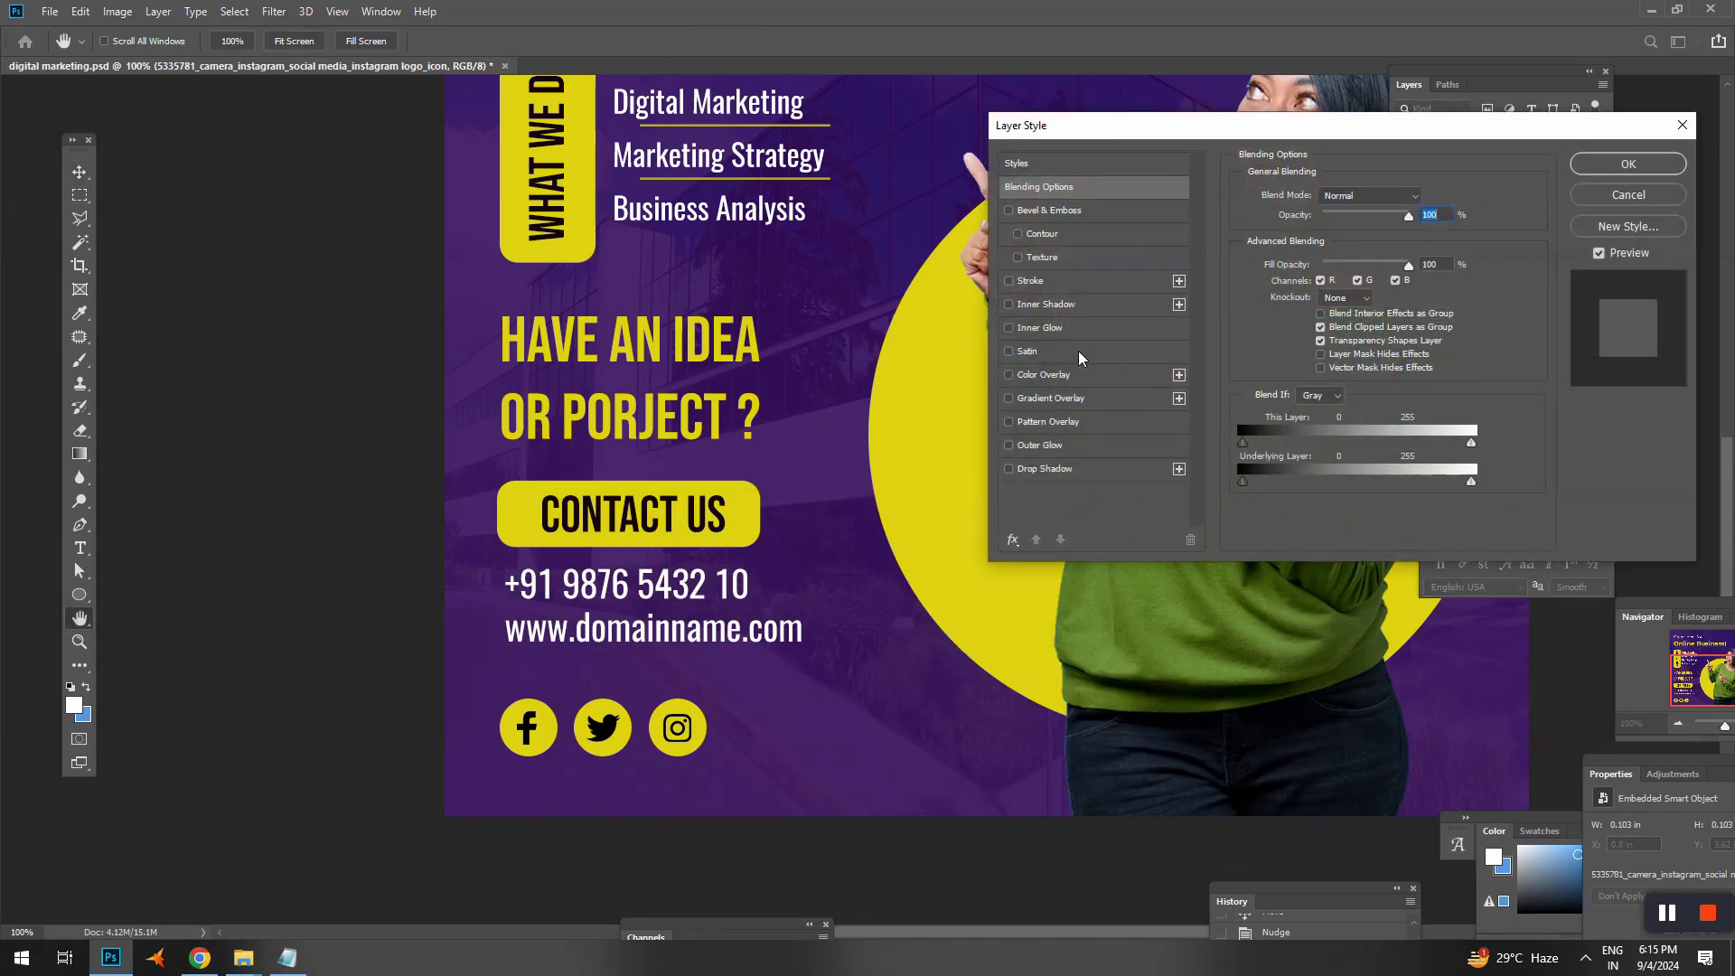
left_click(1058, 376)
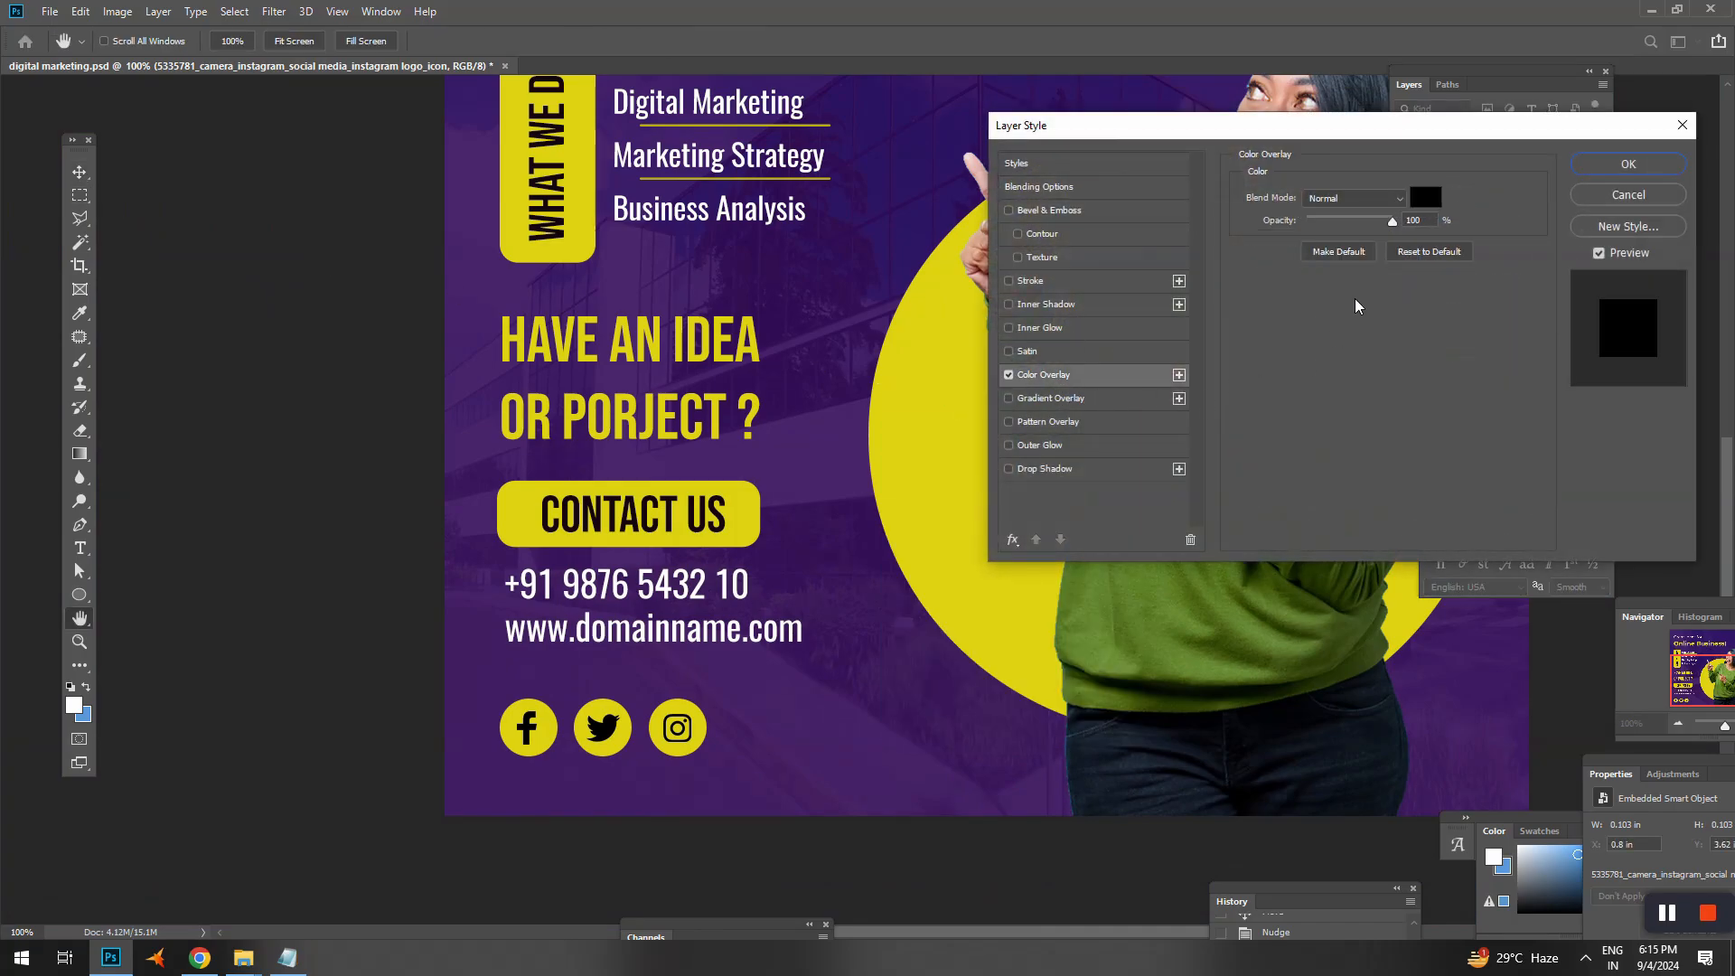
left_click(1419, 205)
left_click(1669, 308)
left_click(1627, 164)
- Save the post design with its recoloured social icons to digital marketing.psd
scroll(810, 506, "up", 2)
key("ctrl+minus")
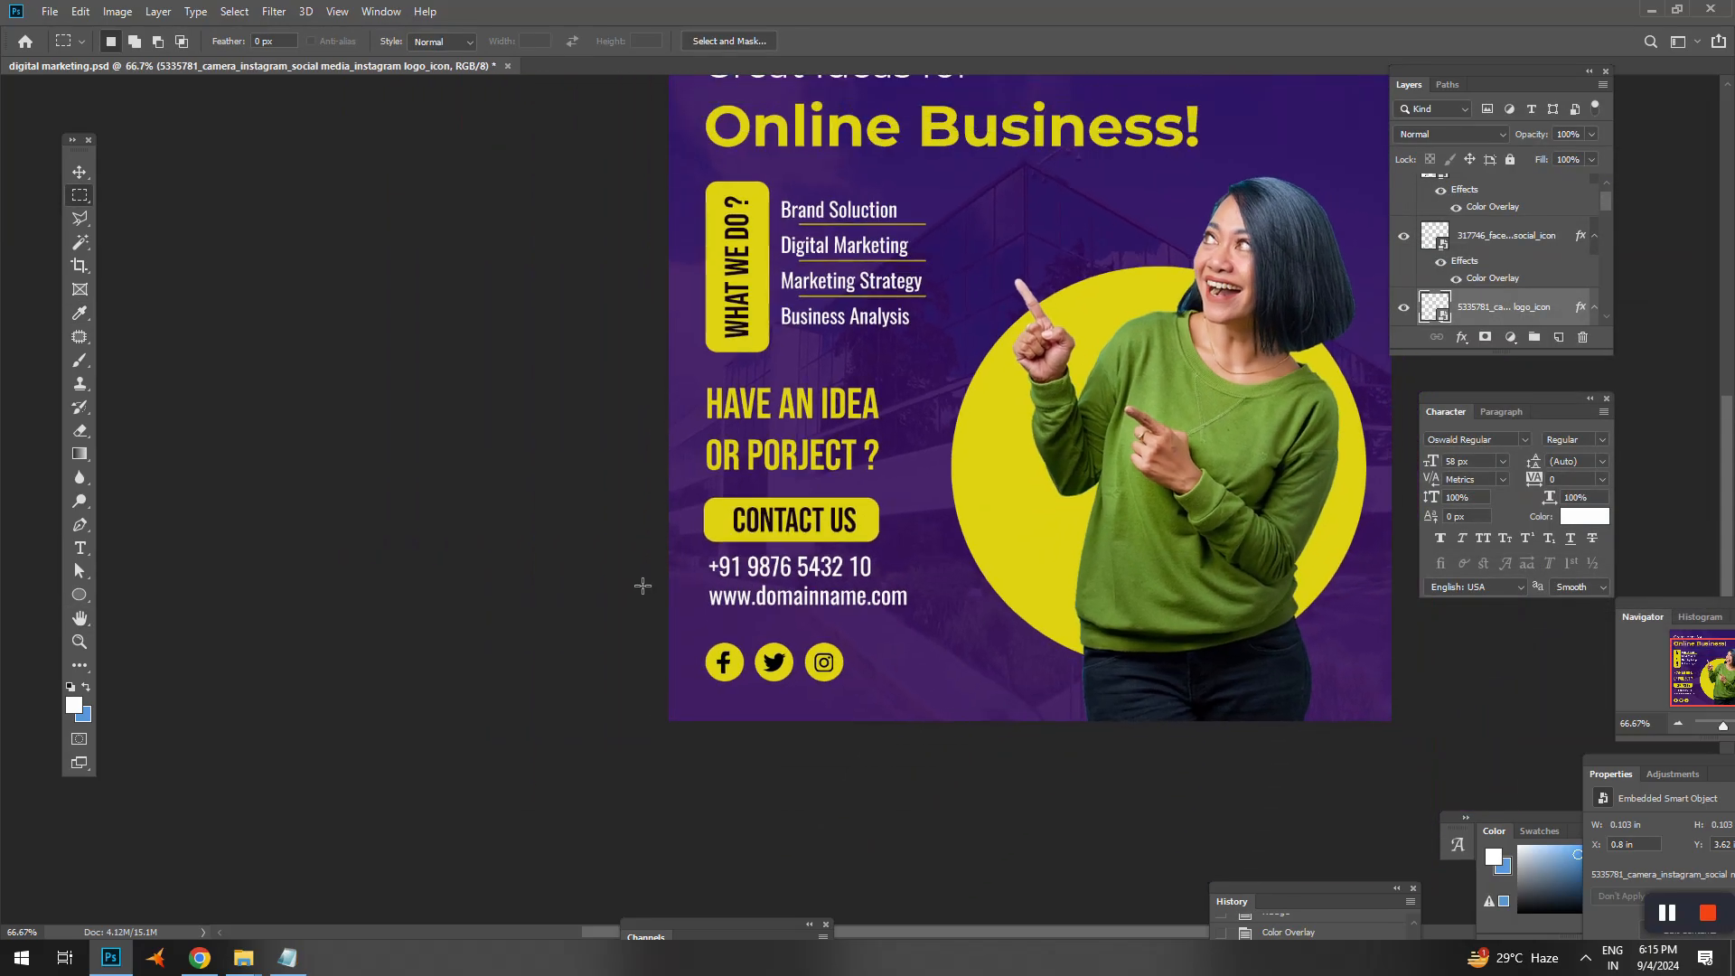
scroll(643, 586, "up", 1)
key("v")
left_click(723, 719, "shift")
left_click_drag(773, 720, 630, 755)
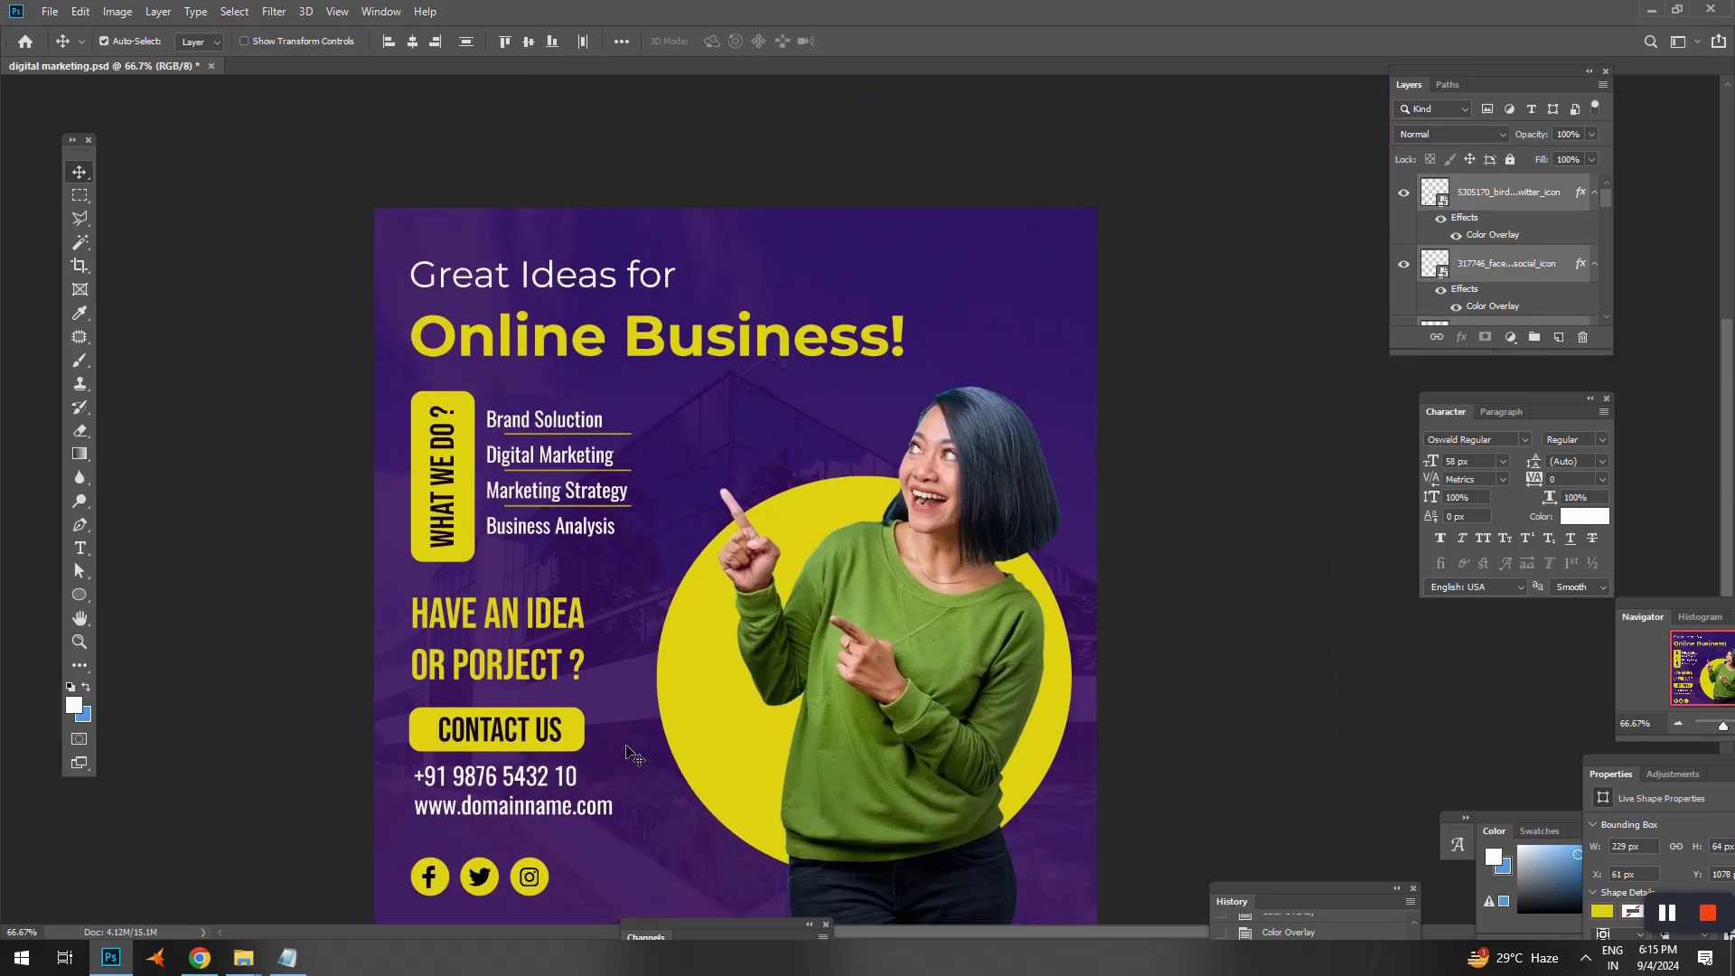
left_click_drag(806, 674, 878, 541)
key("ctrl+s")
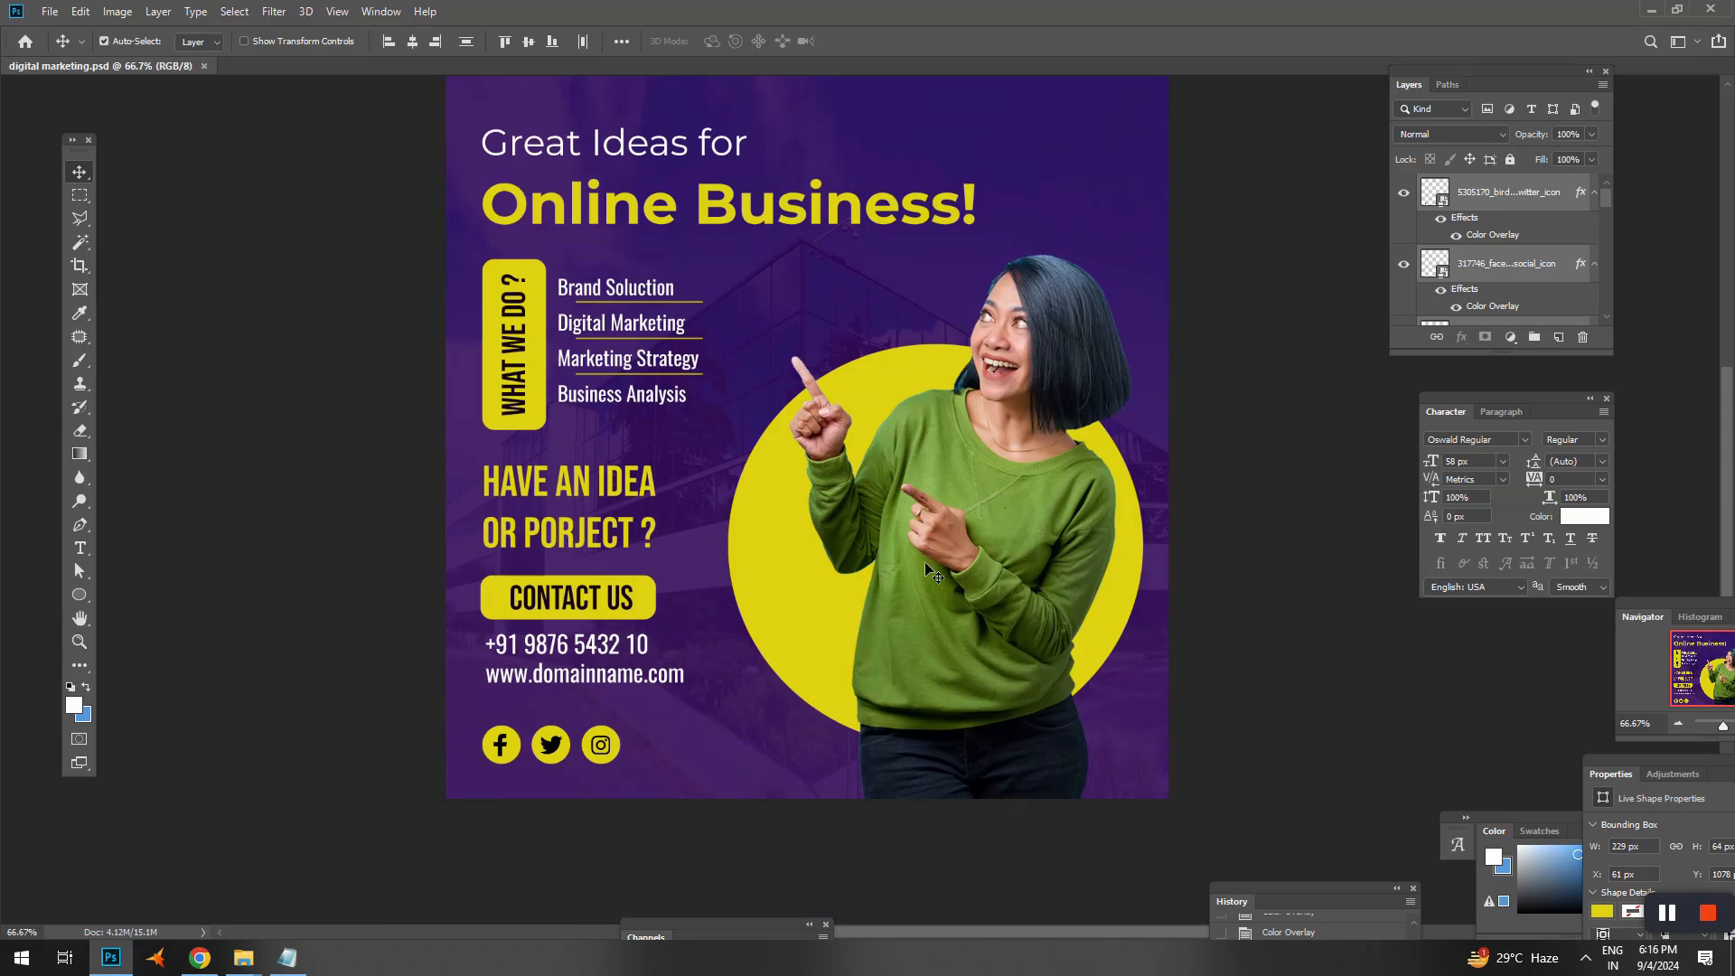
- View the finished post enlarged in full-screen mode to check the overall layout
left_click_drag(893, 465, 920, 519)
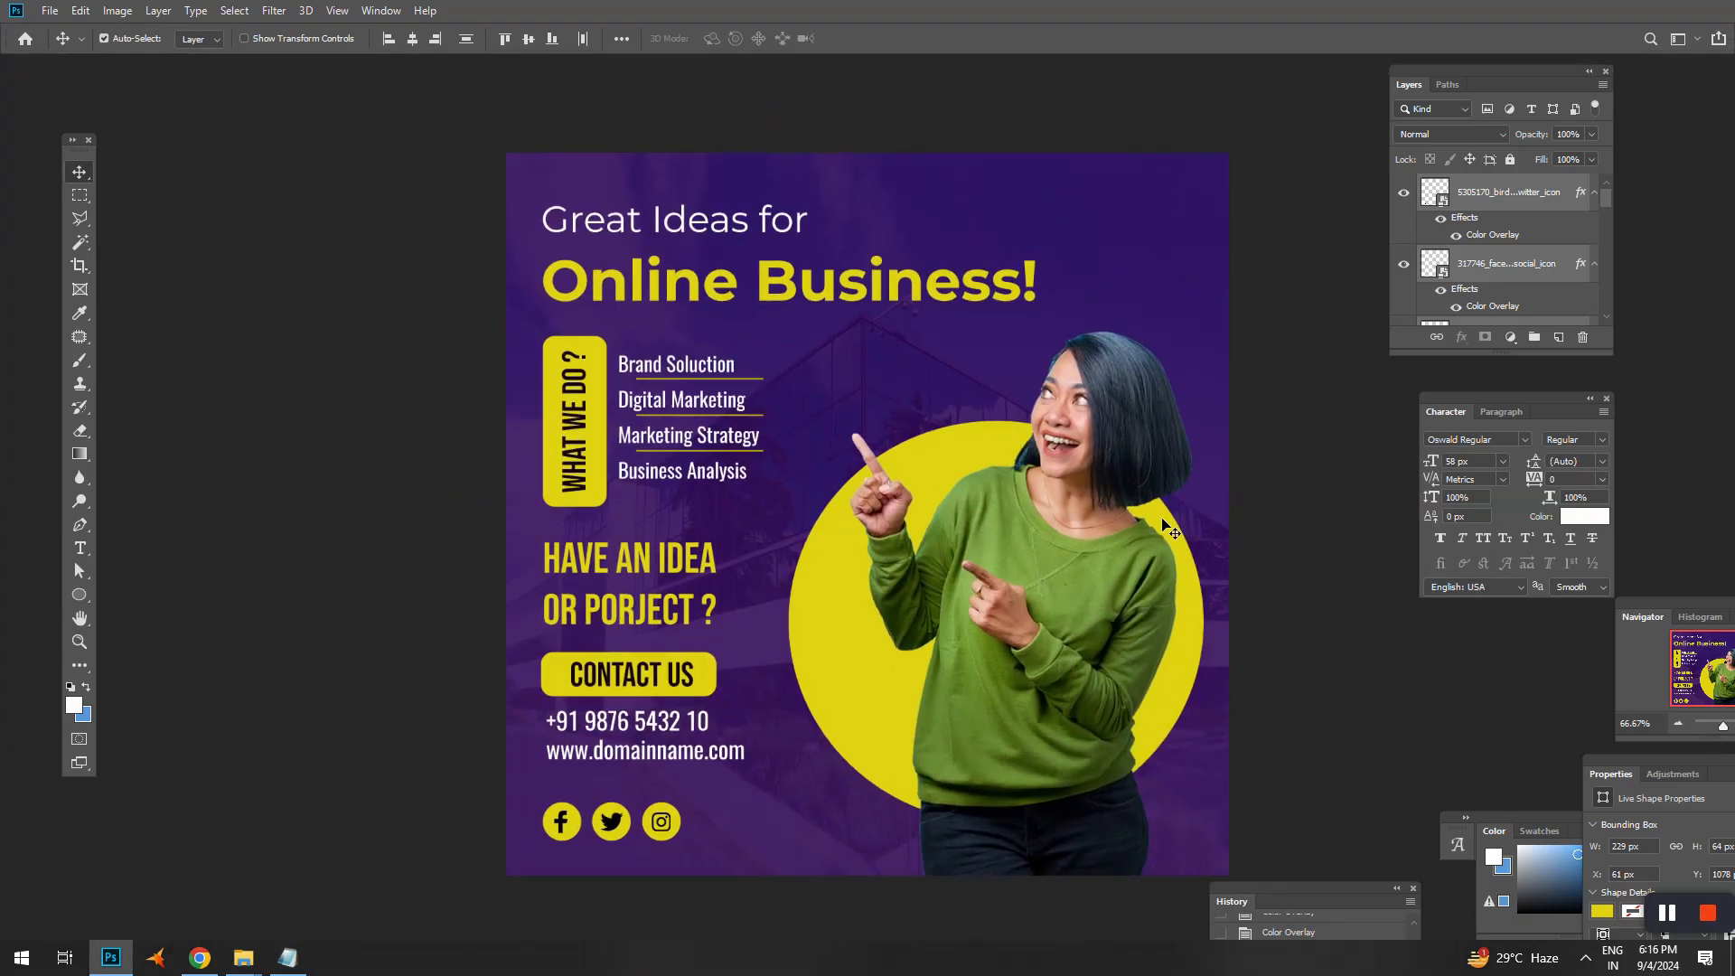
key("f")
key("f")
left_click(1067, 476)
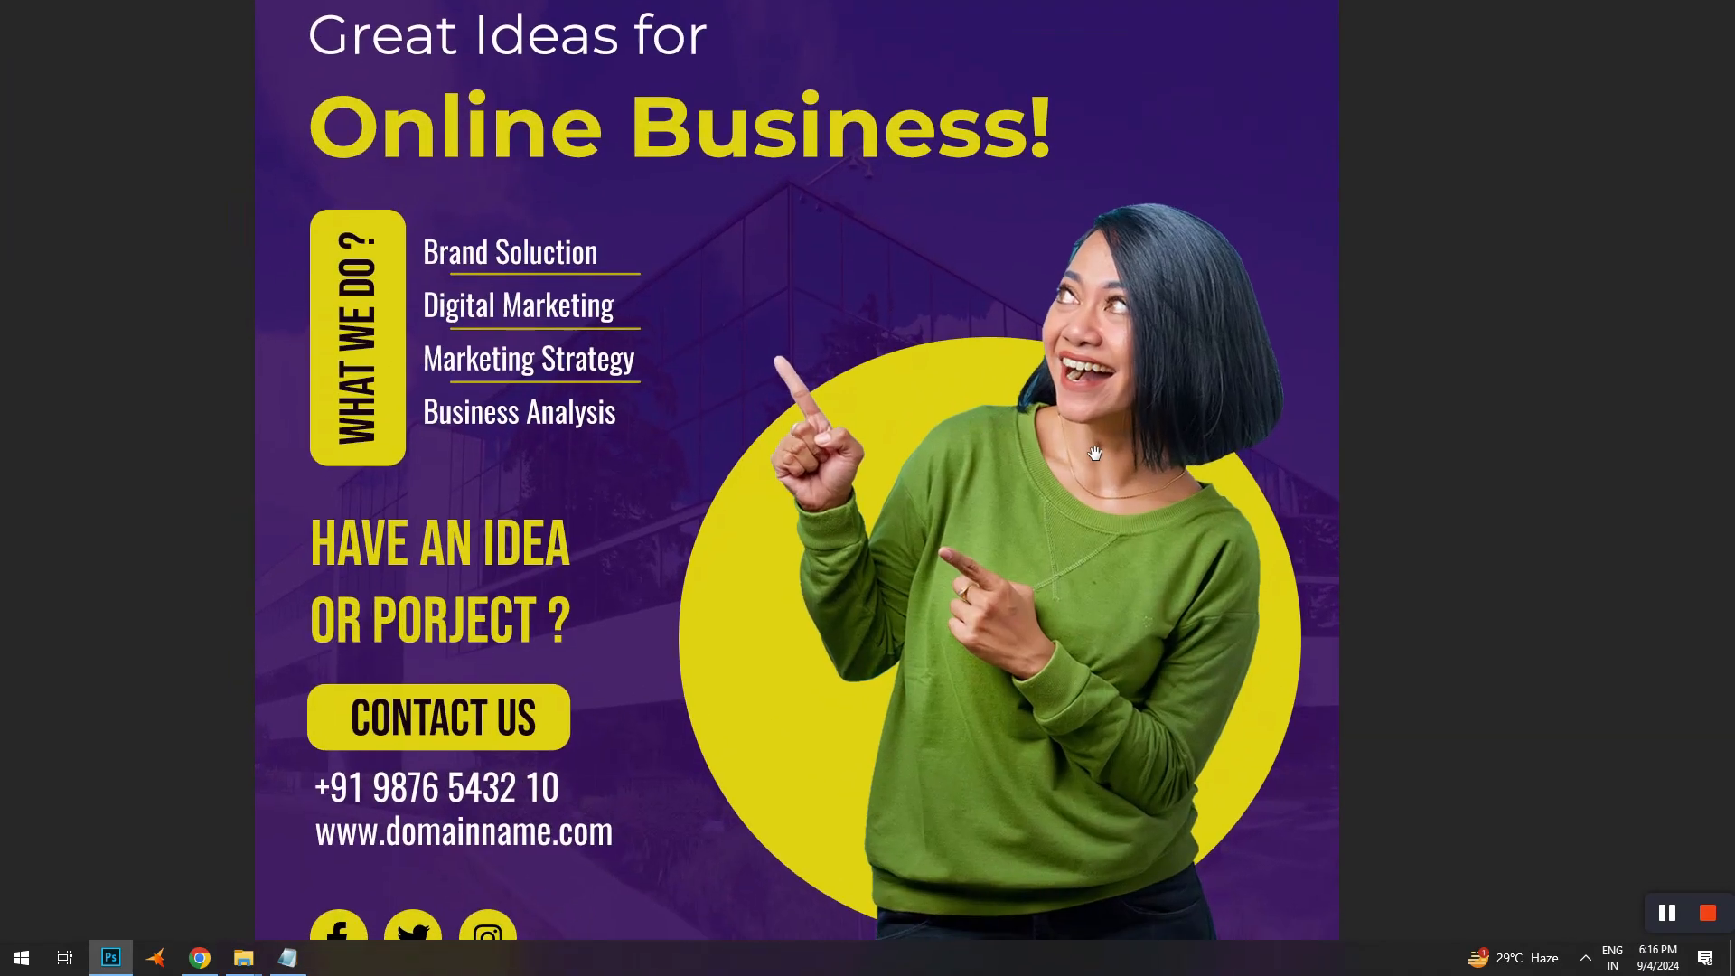